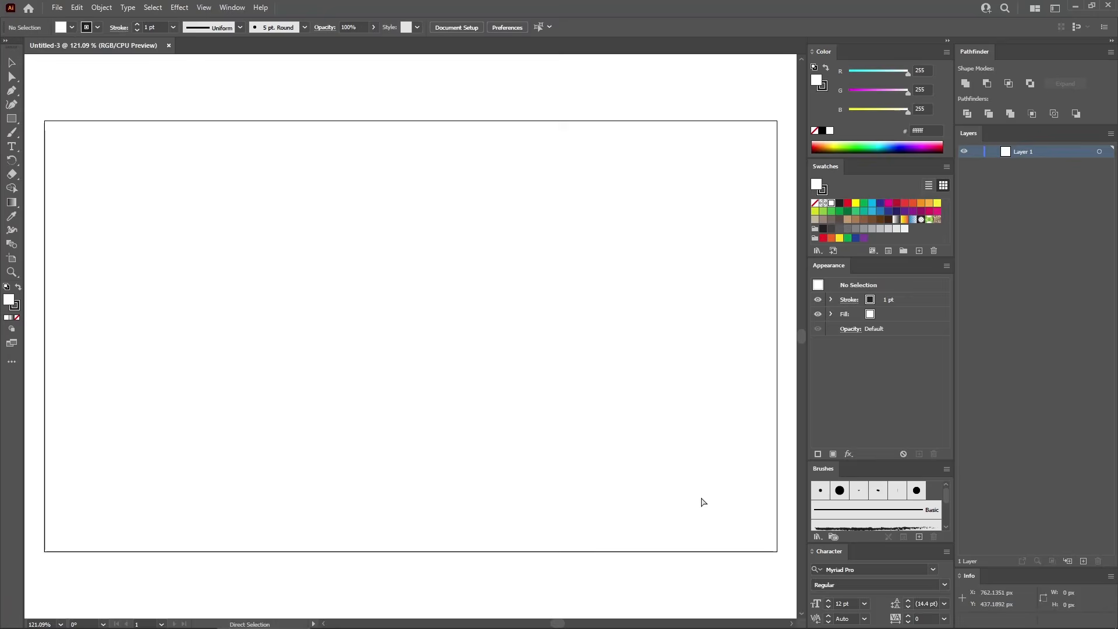
{"action": "key", "text": "ctrl+0"}
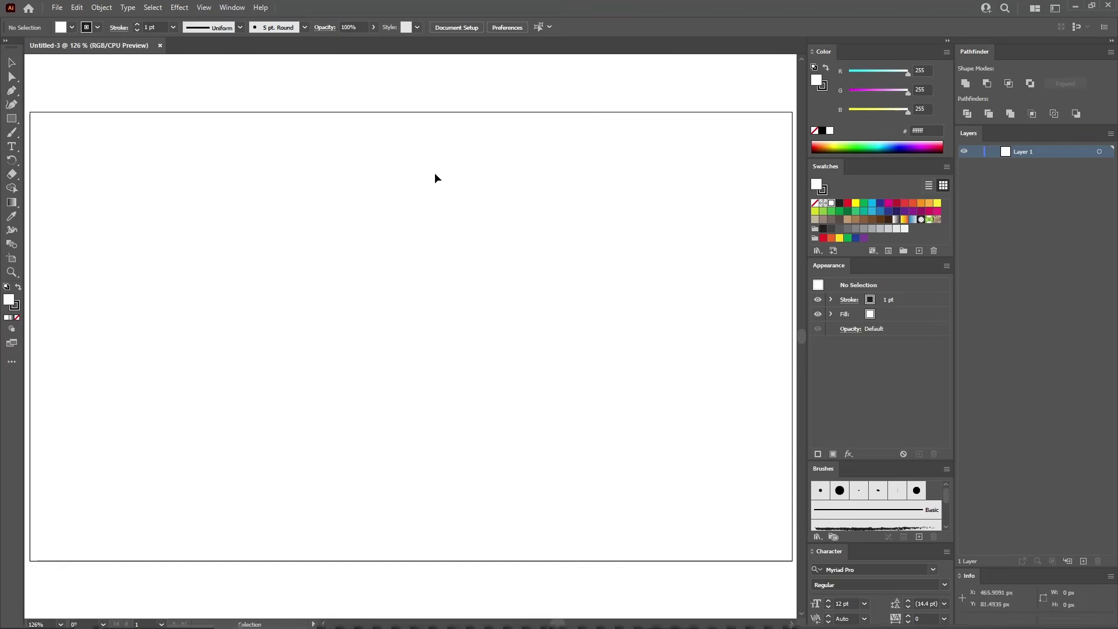
{"action": "left_click", "coordinate": [232, 11]}
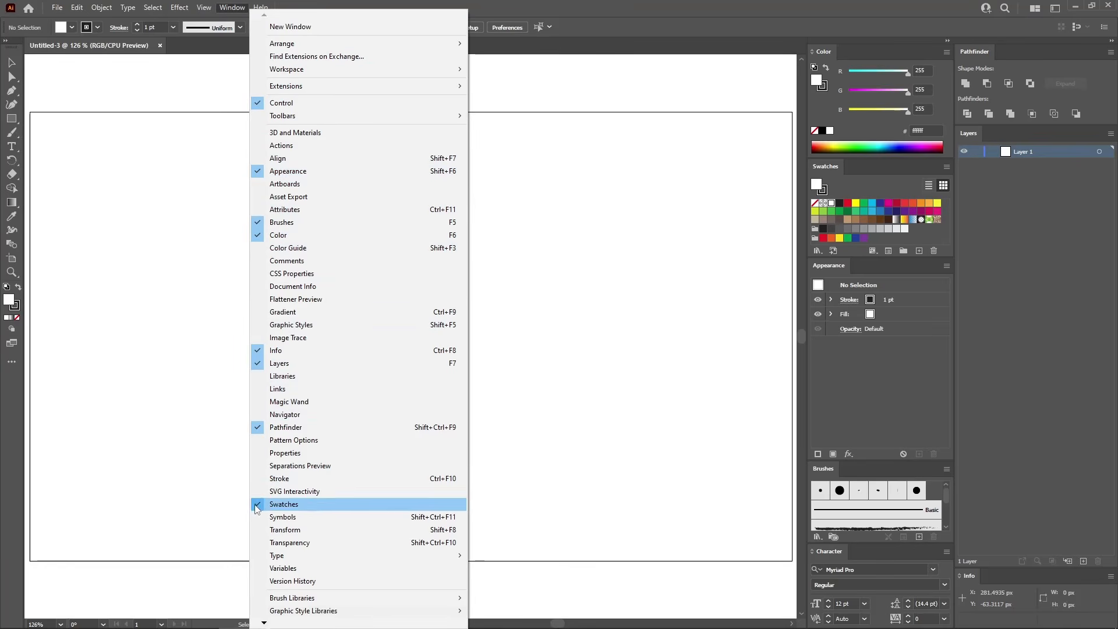
{"action": "mouse_move", "coordinate": [281, 556]}
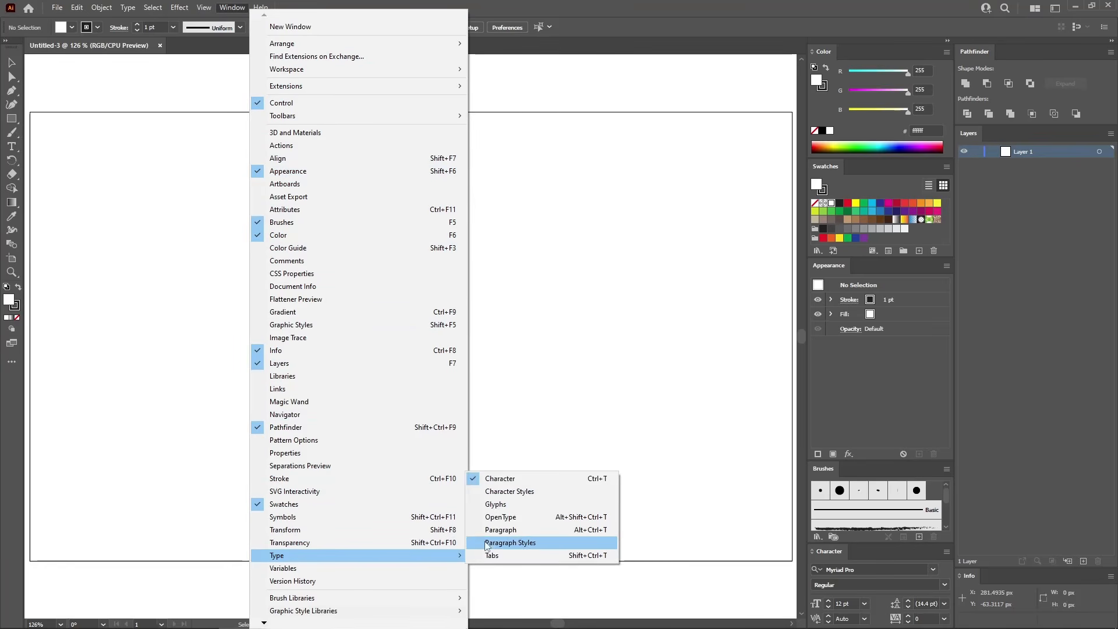
{"action": "left_click", "coordinate": [498, 378]}
Show the document grid and turn on Snap to Grid.
{"action": "left_click", "coordinate": [203, 7]}
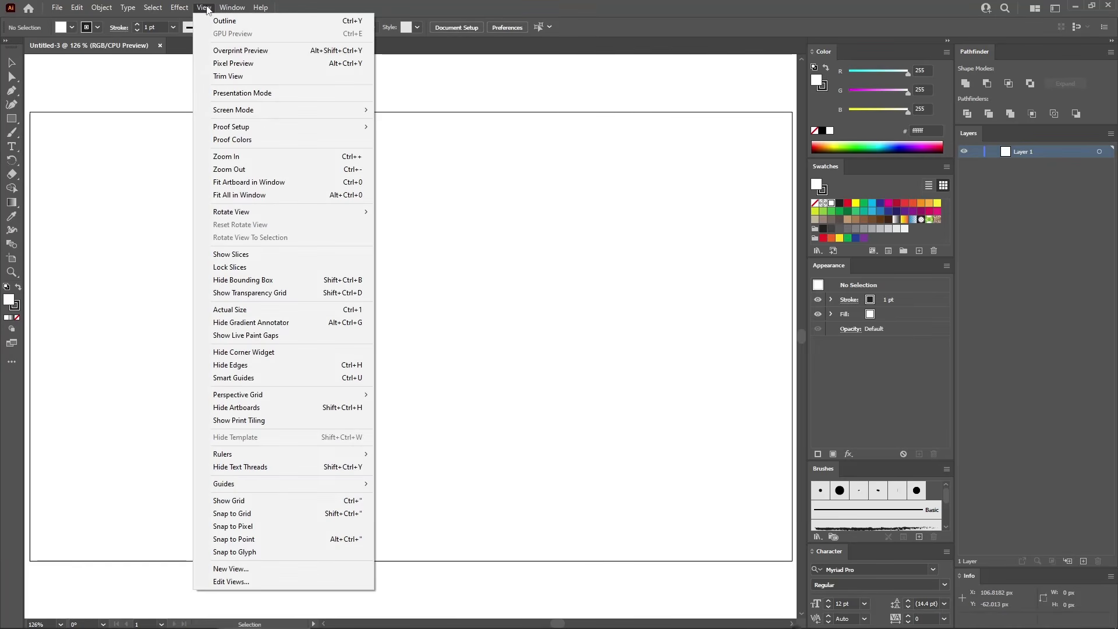
{"action": "left_click", "coordinate": [264, 501]}
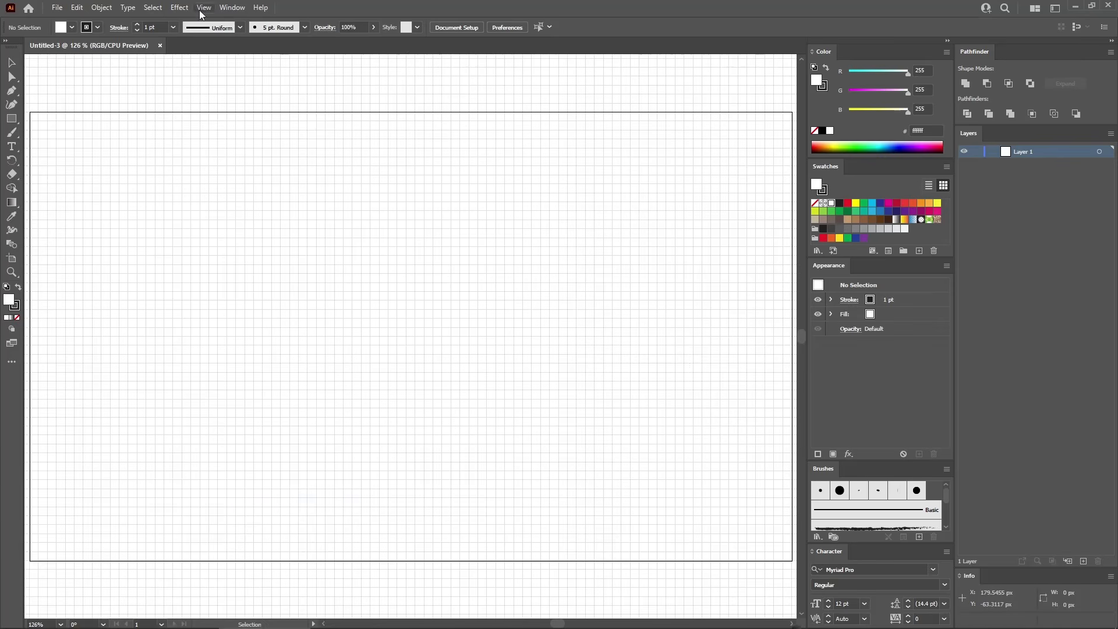
{"action": "left_click", "coordinate": [203, 8]}
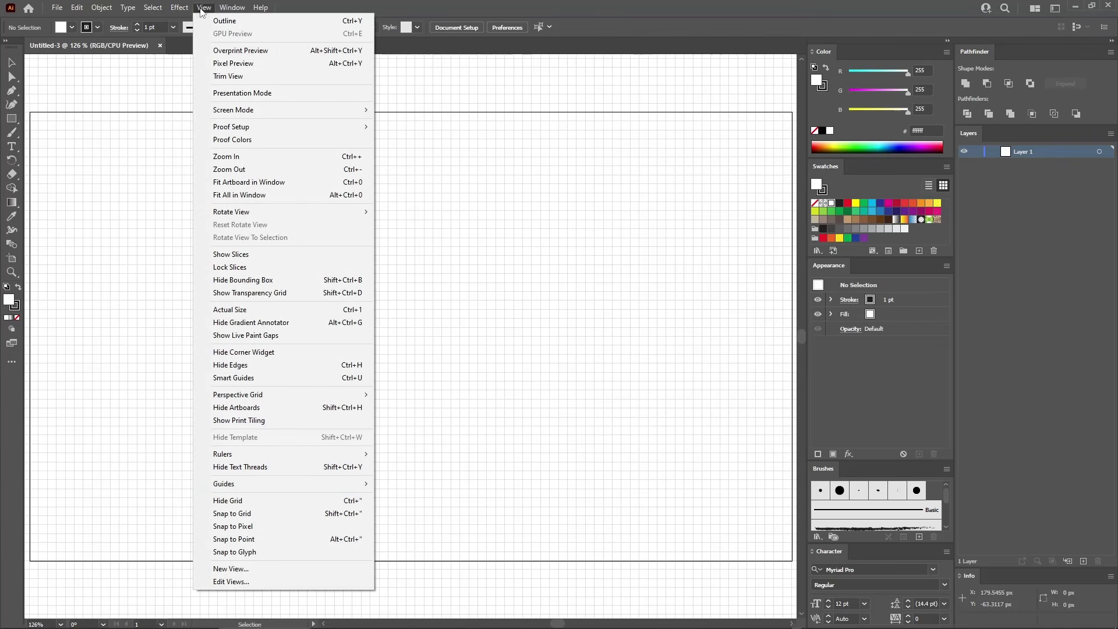
{"action": "left_click", "coordinate": [264, 512]}
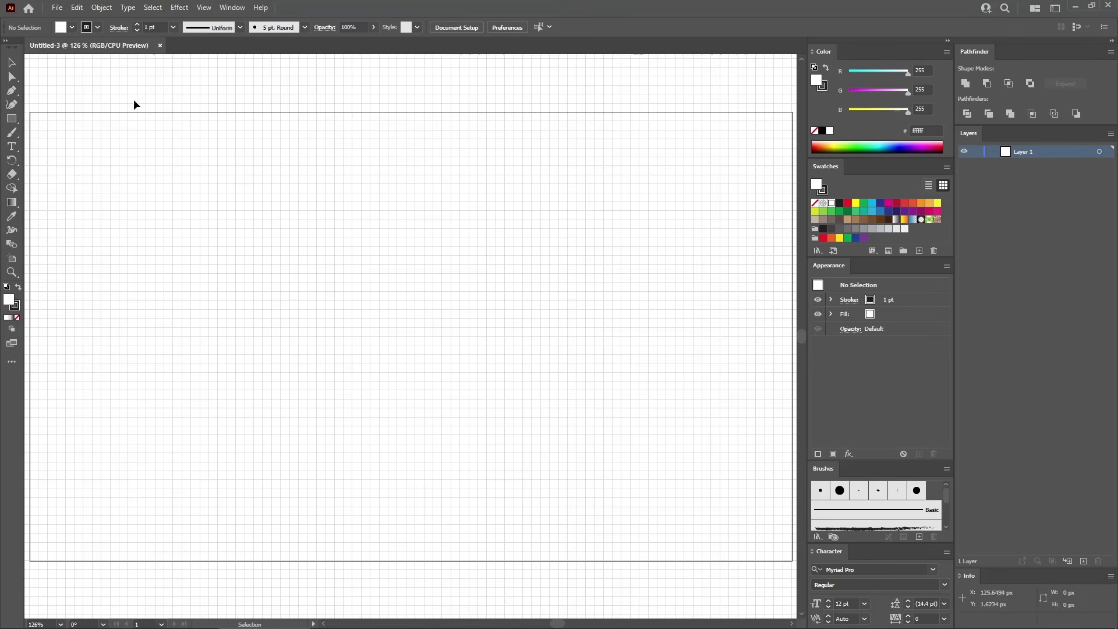
Set the gridline spacing to 1 px in the Guides & Grid preferences.
{"action": "left_click", "coordinate": [77, 8]}
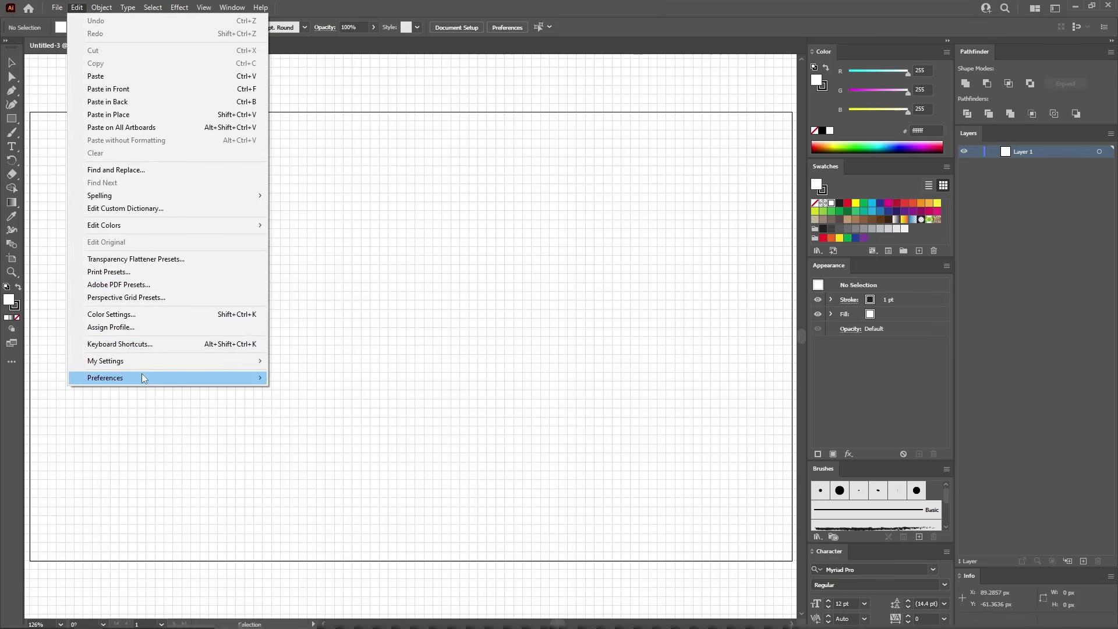
{"action": "mouse_move", "coordinate": [142, 373]}
{"action": "left_click", "coordinate": [340, 427]}
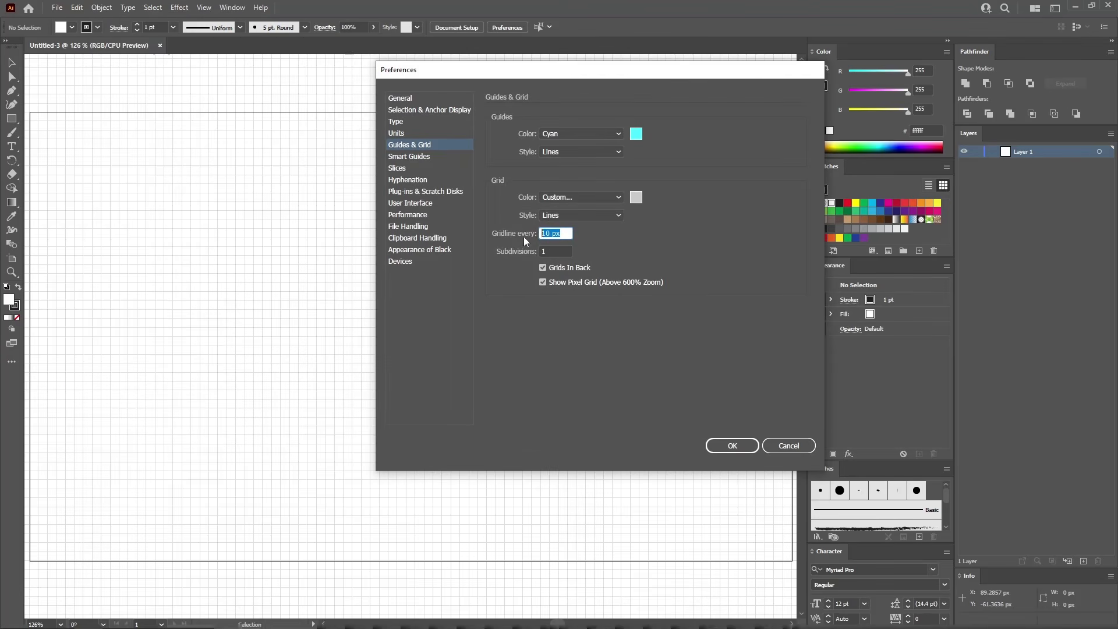
{"action": "type", "text": "1"}
{"action": "left_click", "coordinate": [729, 446]}
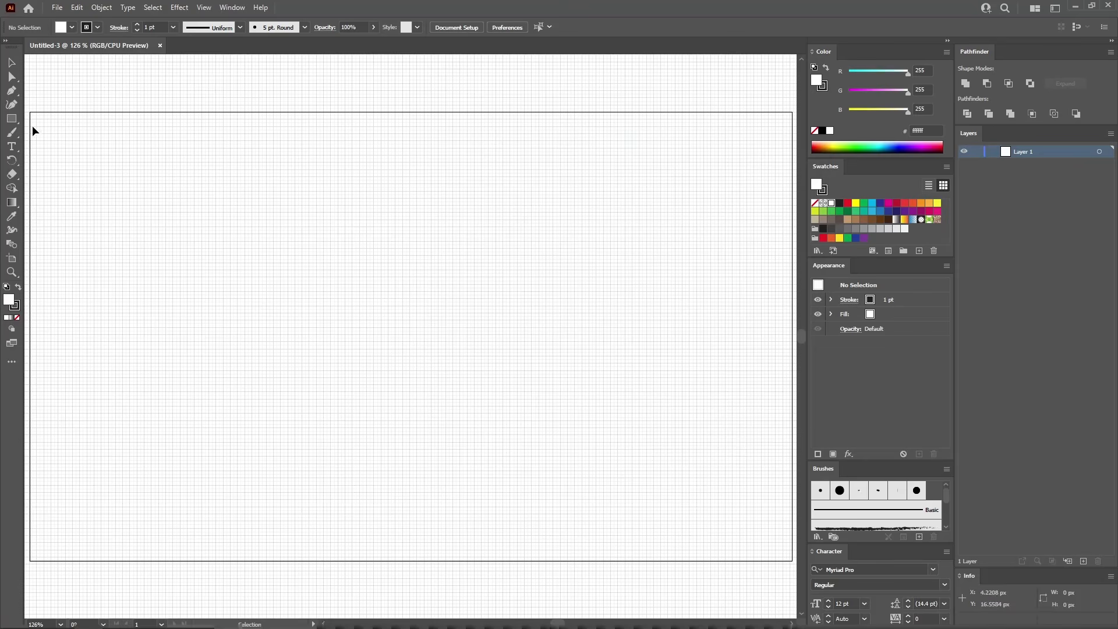
Switch to the Ellipse tool and set the stroke to none.
{"action": "left_click", "coordinate": [12, 118]}
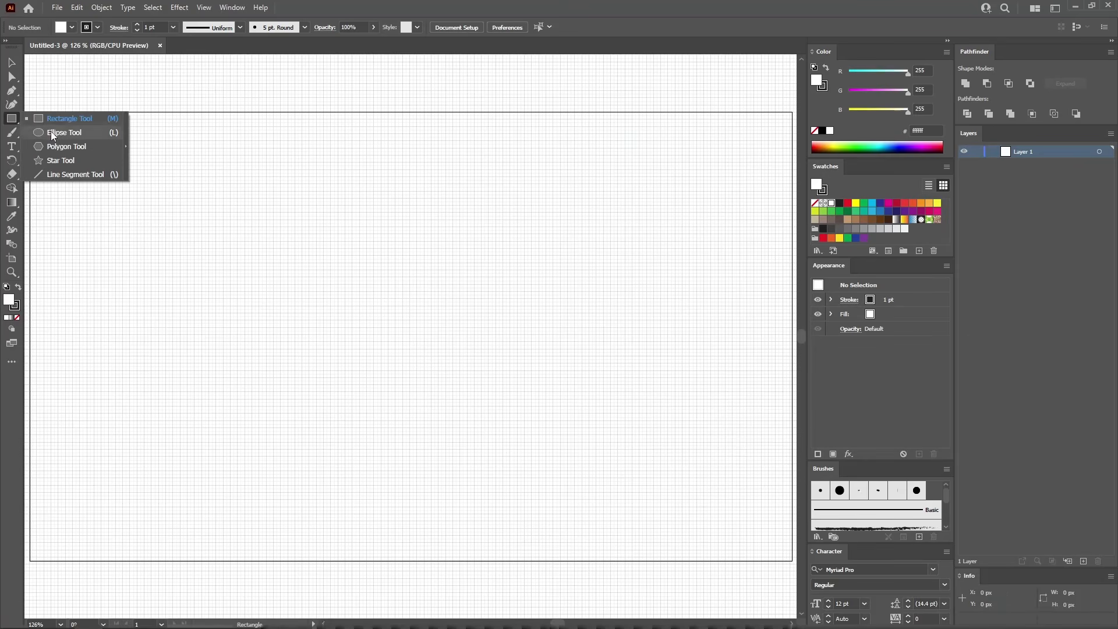
{"action": "left_click", "coordinate": [51, 132]}
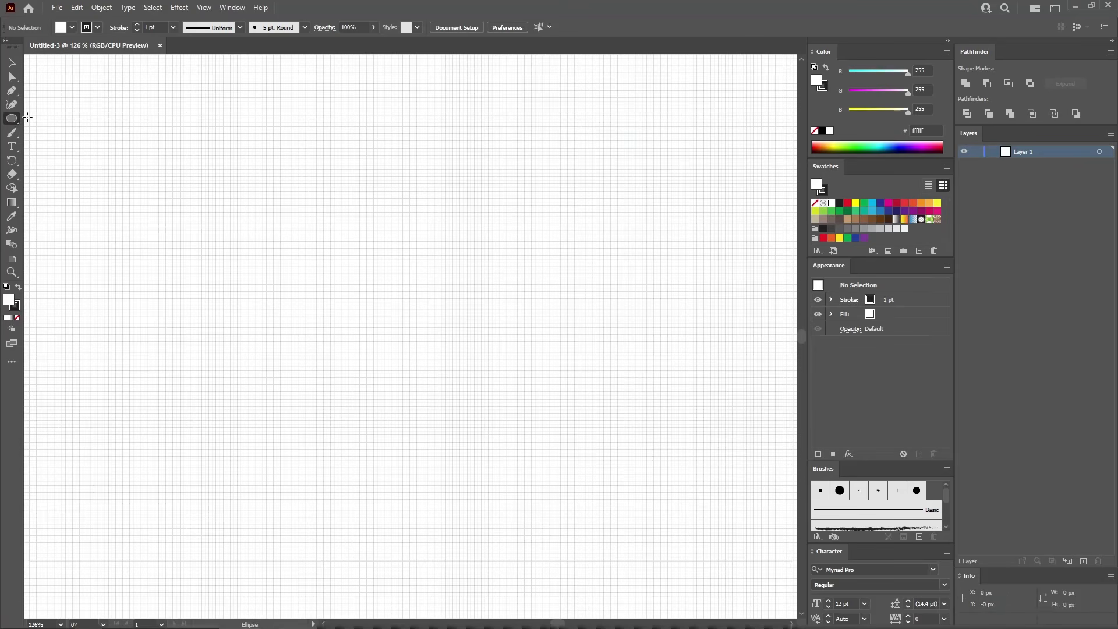
{"action": "left_click", "coordinate": [17, 307]}
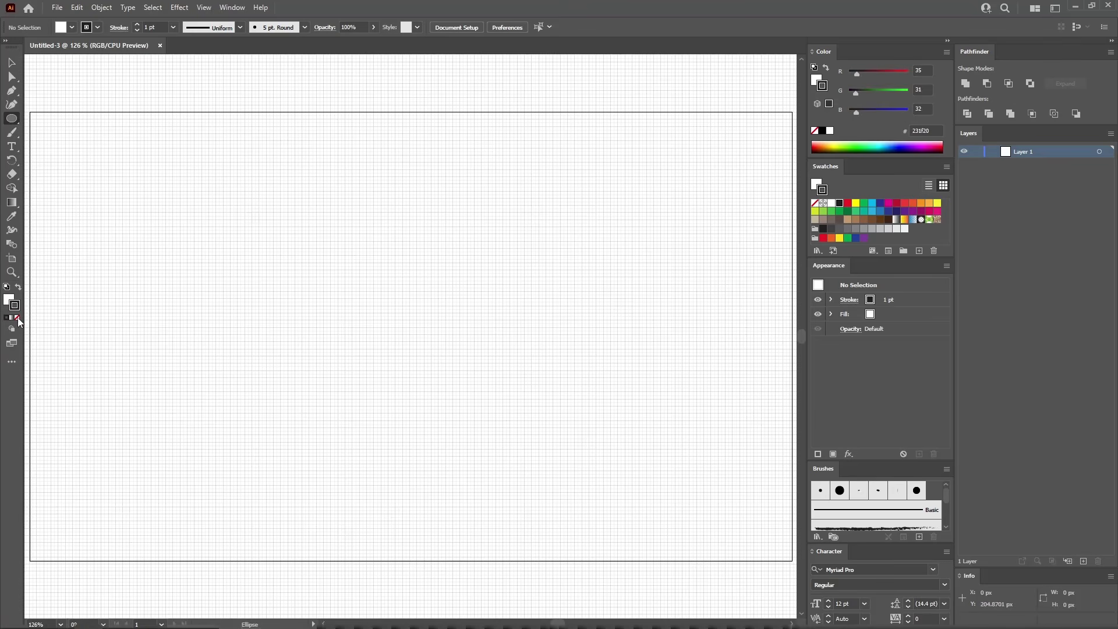
{"action": "left_click", "coordinate": [16, 318]}
Set the fill color to RGB 255, 197, 17.
{"action": "double_click", "coordinate": [9, 299]}
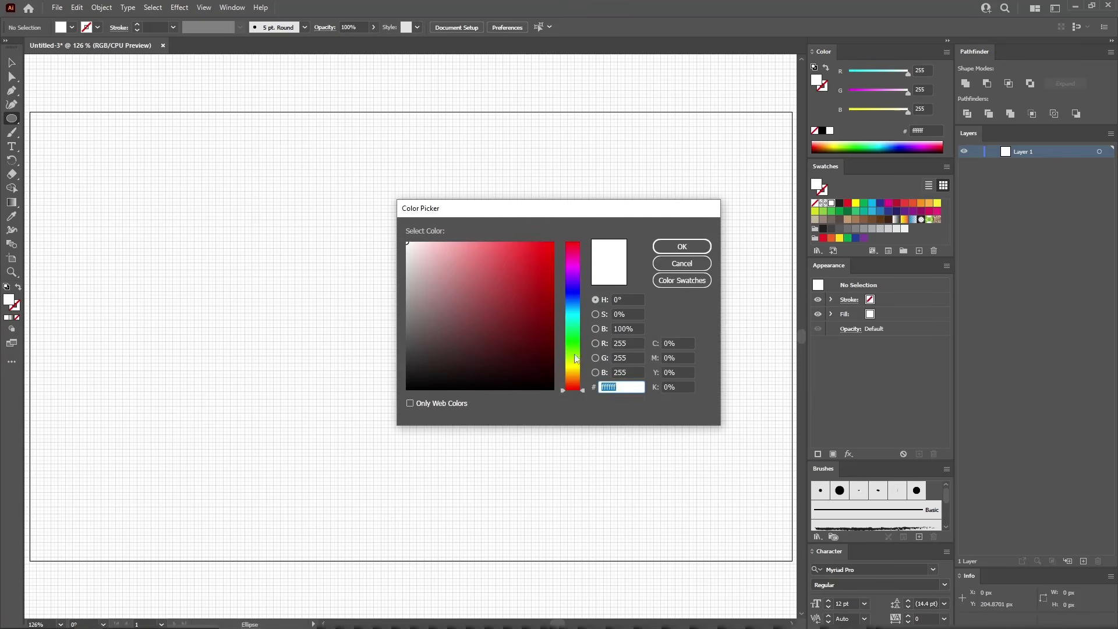
{"action": "left_click", "coordinate": [634, 345]}
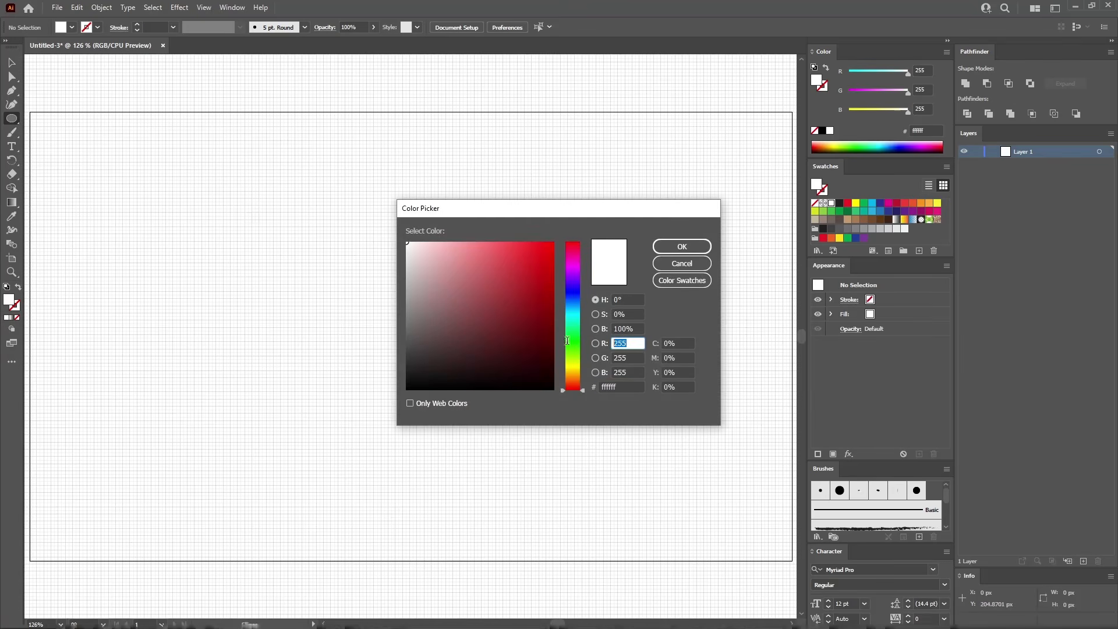
{"action": "left_click", "coordinate": [633, 357]}
{"action": "type", "text": "1"}
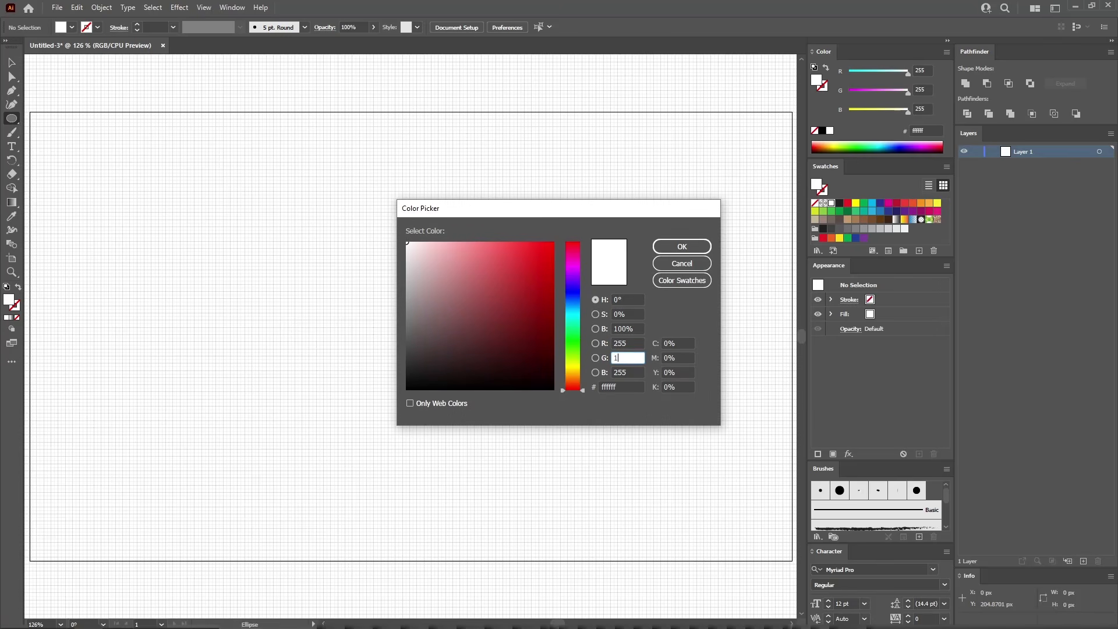
{"action": "type", "text": "97"}
{"action": "key", "text": "Tab"}
{"action": "type", "text": "17"}
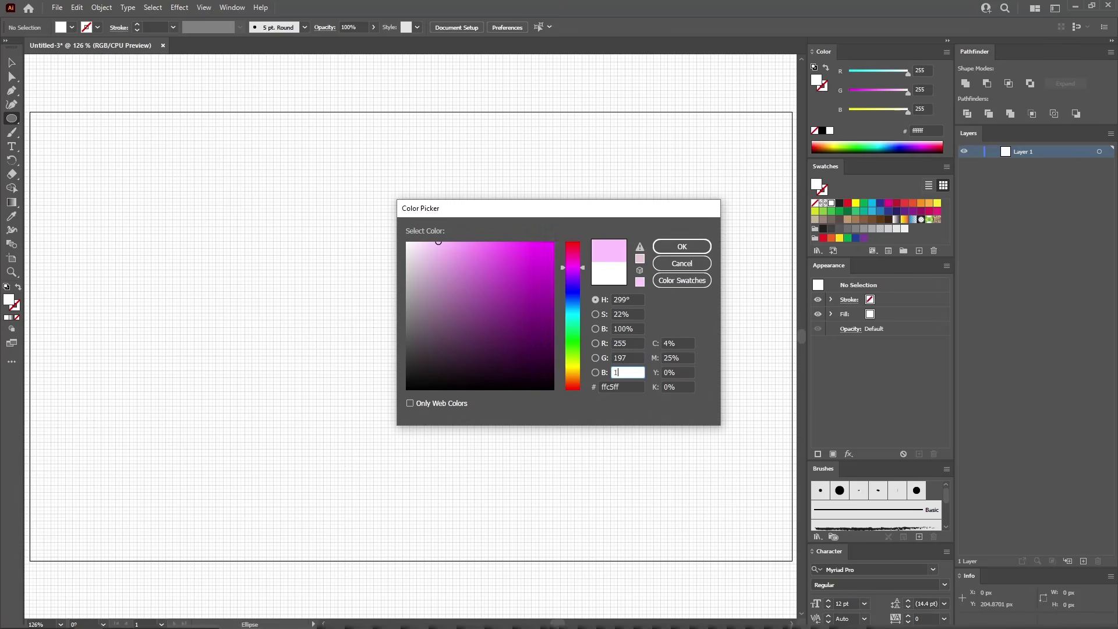
{"action": "left_click", "coordinate": [681, 247]}
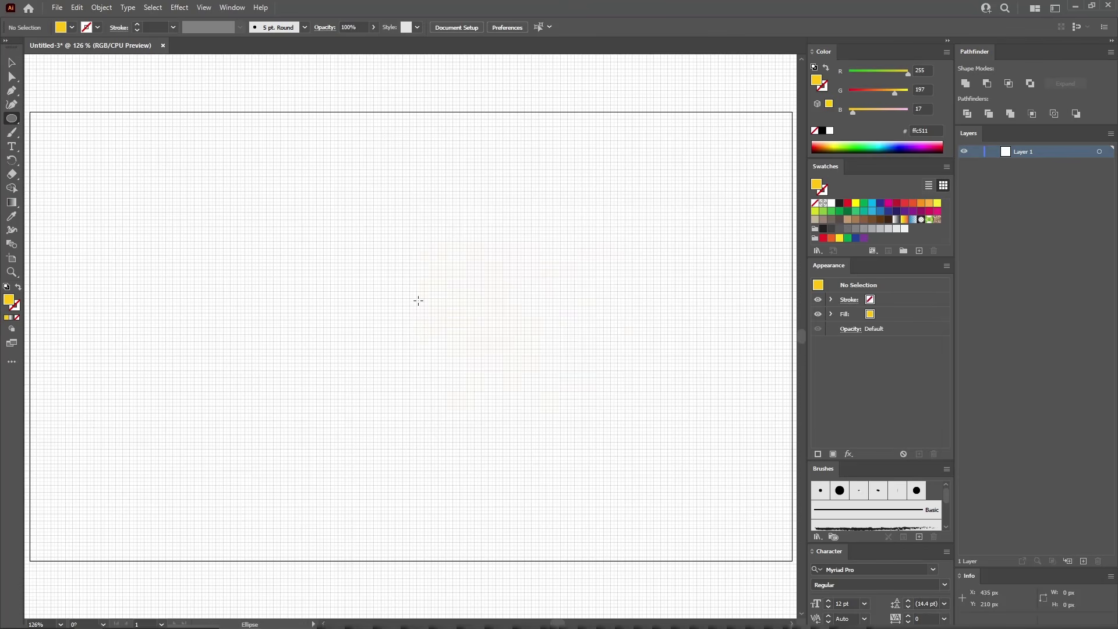
Create an ellipse 8 px wide and 16 px high near the middle of the artboard.
{"action": "left_click", "coordinate": [393, 292]}
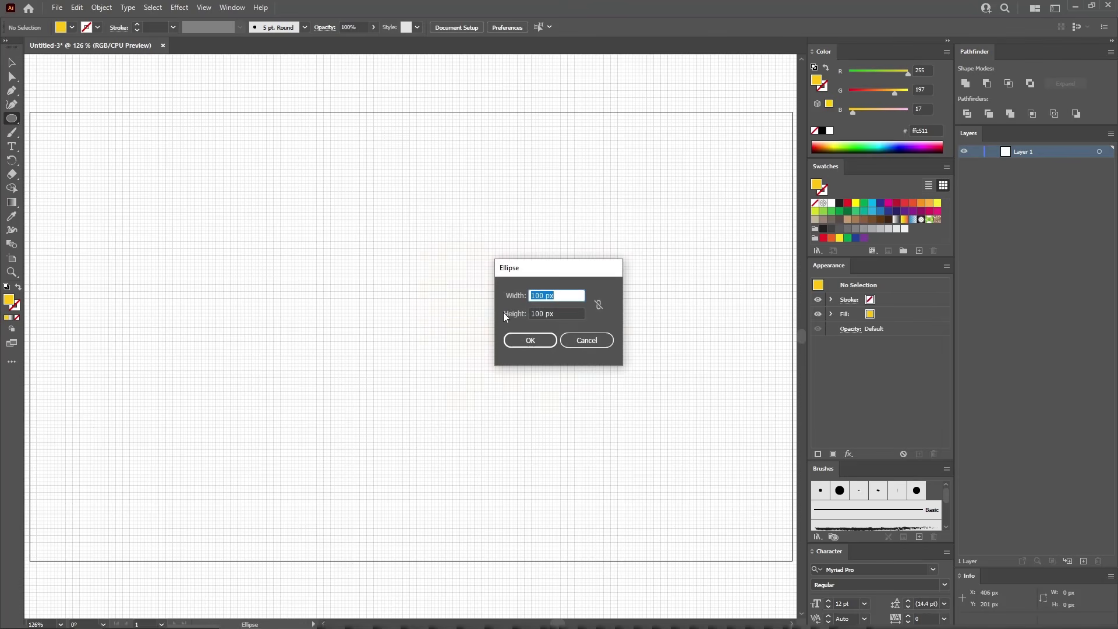
{"action": "type", "text": "8"}
{"action": "key", "text": "Tab"}
{"action": "type", "text": "1"}
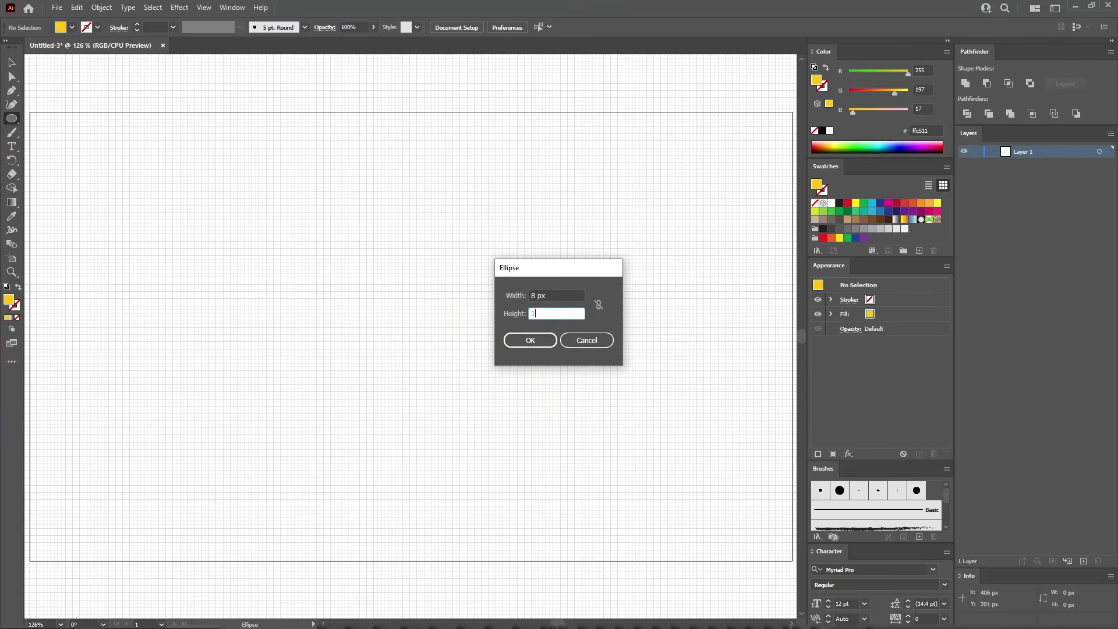
{"action": "left_click", "coordinate": [532, 341]}
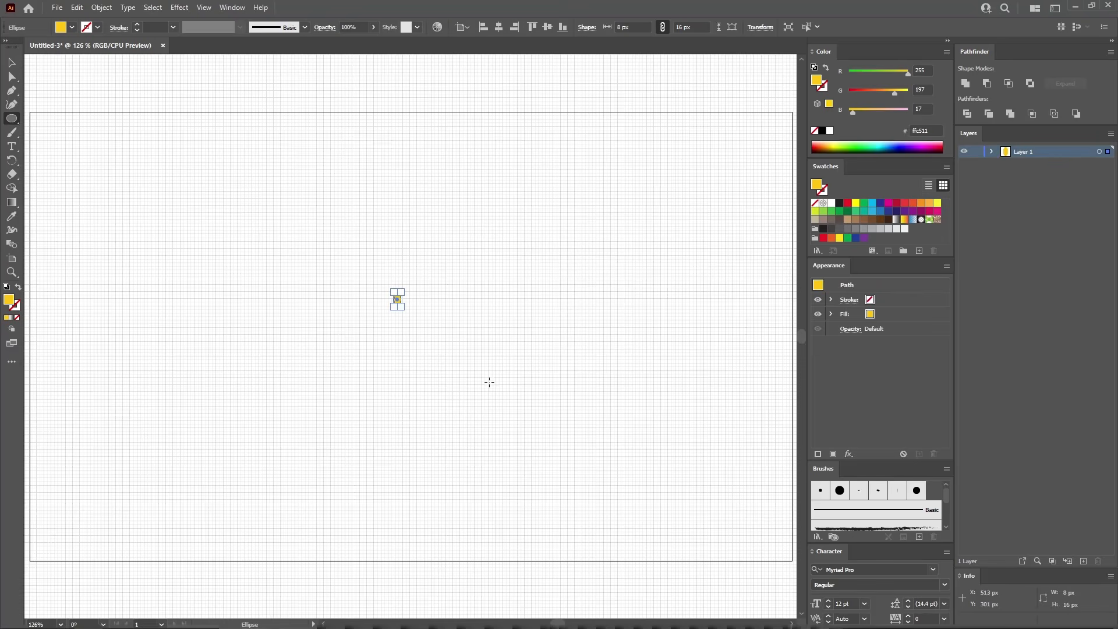
Stack two copies of the yellow ellipse exactly over the original and expand Layer 1 to list its objects.
{"action": "key", "text": "ctrl+equal"}
{"action": "key", "text": "ctrl+equal"}
{"action": "key", "text": "ctrl+equal"}
{"action": "key", "text": "ctrl+equal"}
{"action": "key", "text": "ctrl+equal"}
{"action": "key", "text": "ctrl+equal"}
{"action": "key", "text": "ctrl+equal"}
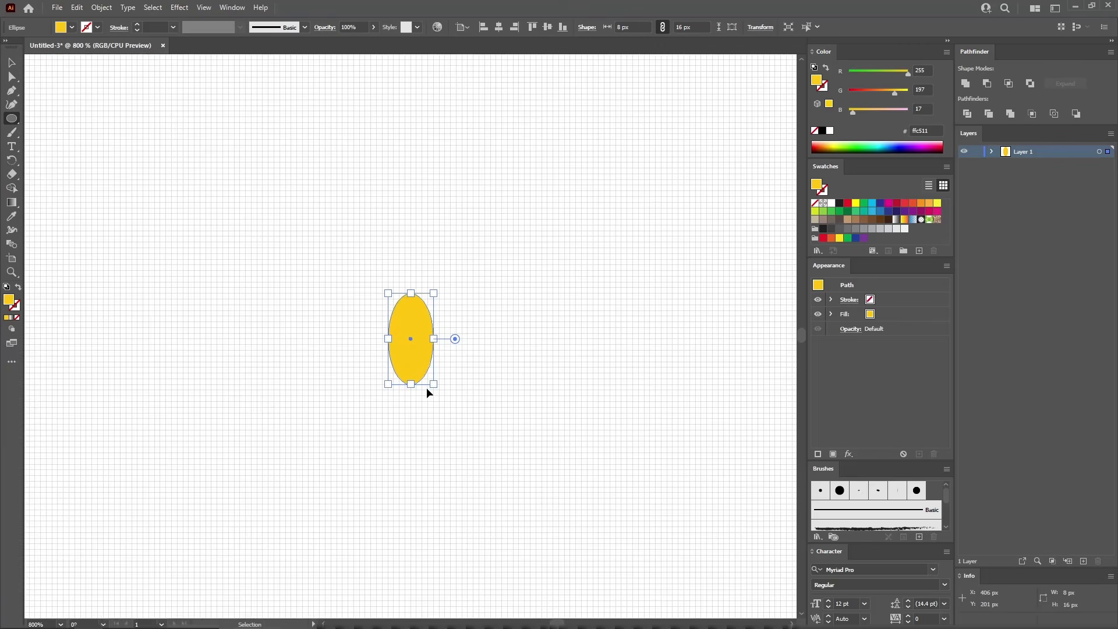
{"action": "key", "text": "ctrl+equal"}
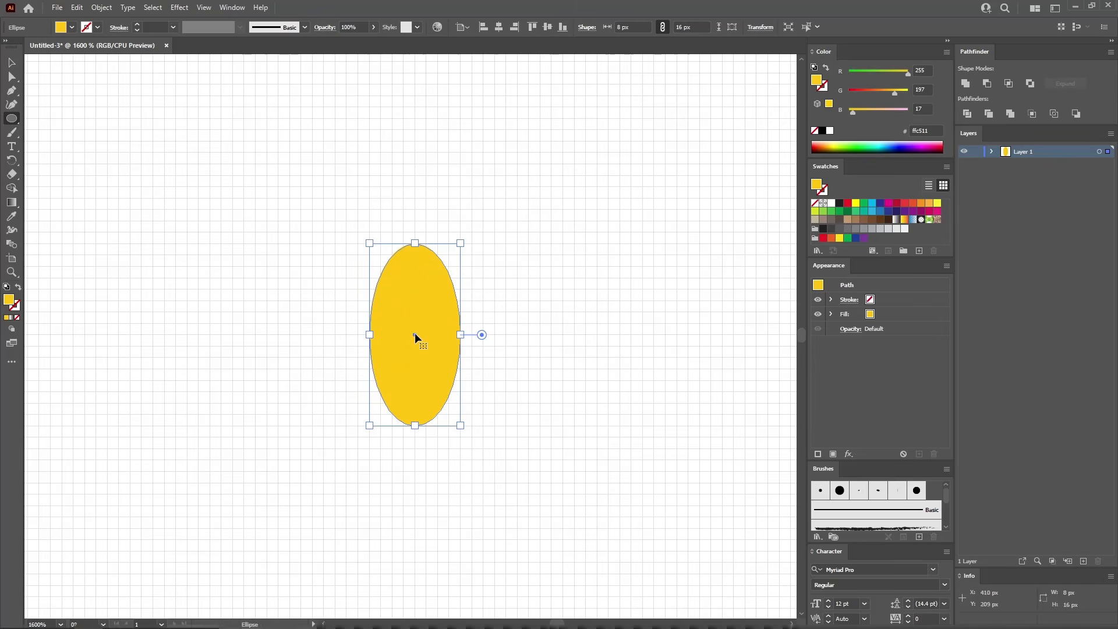
{"action": "left_click", "coordinate": [991, 151]}
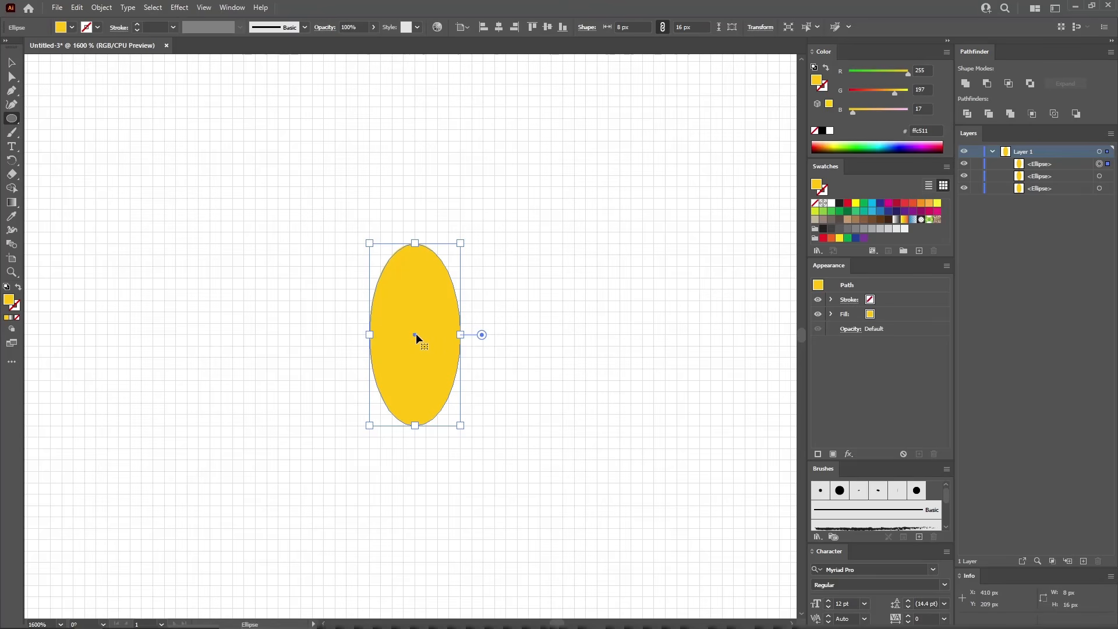
Move the topmost ellipse copy up 3 px and subtract it from the copy beneath with Minus Front.
{"action": "left_click", "coordinate": [12, 62]}
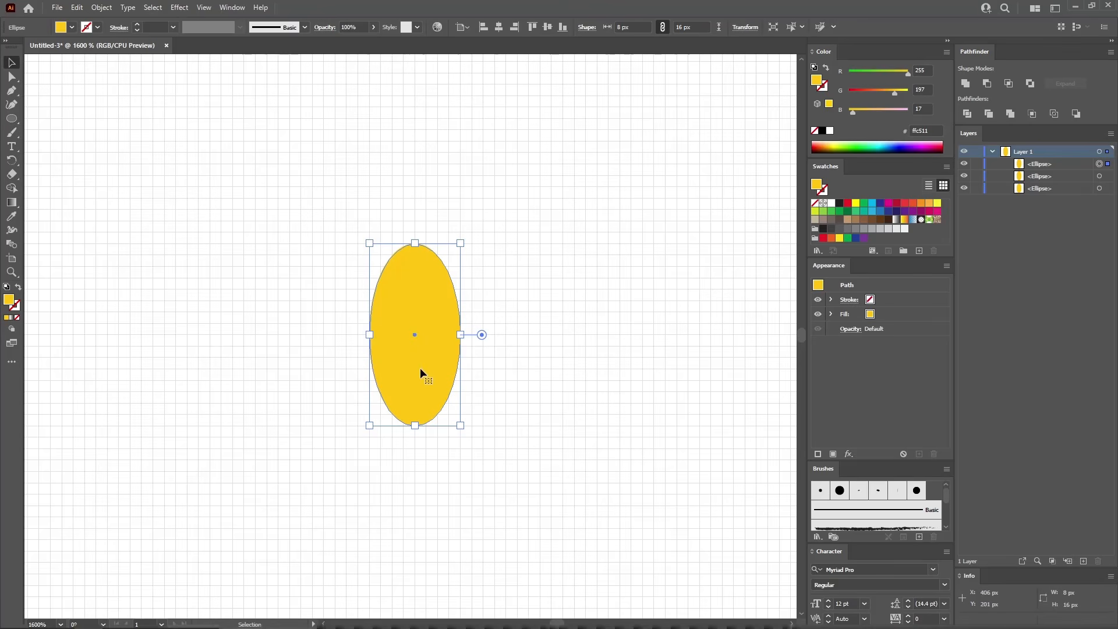
{"action": "left_click_drag", "start_coordinate": [421, 368], "coordinate": [419, 335]}
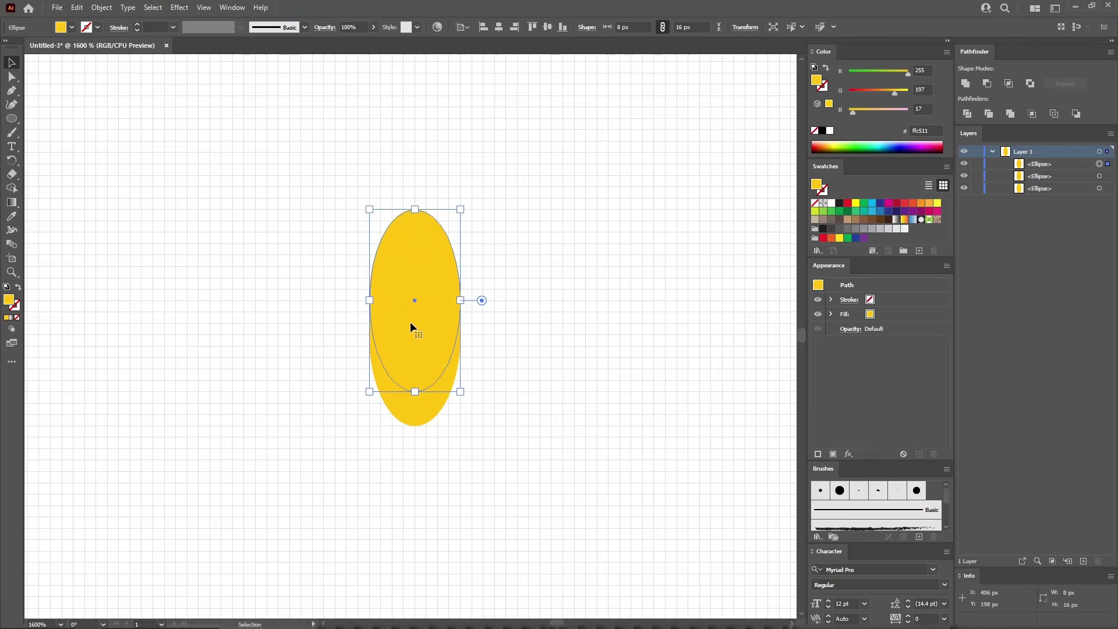
{"action": "left_click", "coordinate": [419, 411], "text": "shift"}
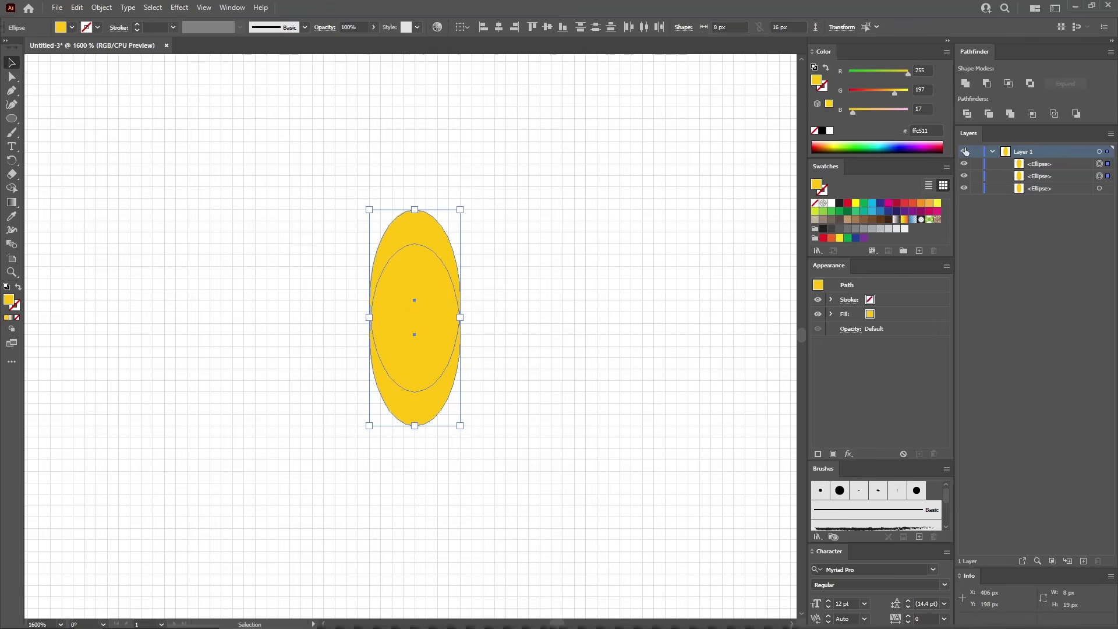
{"action": "left_click", "coordinate": [986, 83]}
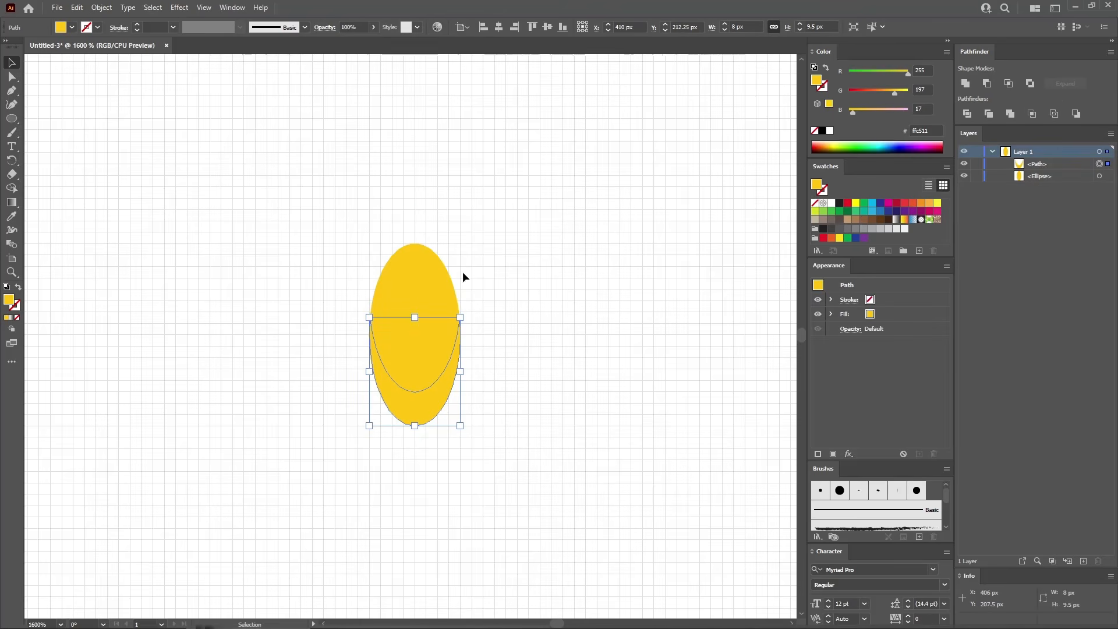
Fill the crescent at the ellipse's lower edge with RGB 235, 137, 0.
{"action": "left_click", "coordinate": [892, 314]}
{"action": "left_click", "coordinate": [922, 70]}
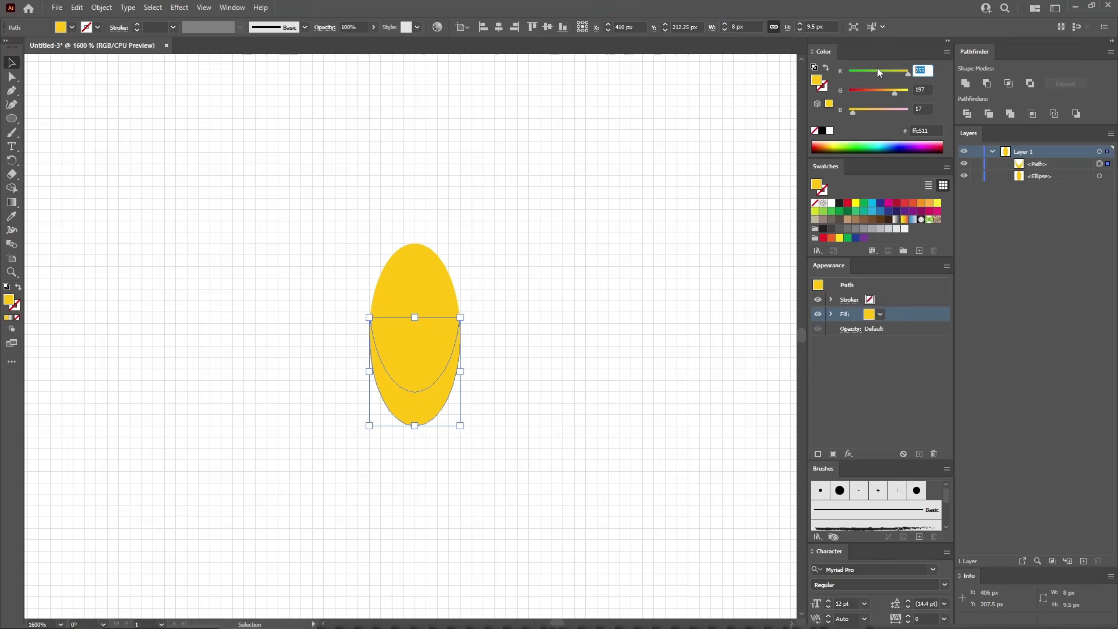
{"action": "type", "text": "235"}
{"action": "key", "text": "Tab"}
{"action": "type", "text": "137"}
{"action": "key", "text": "Tab"}
{"action": "type", "text": "0"}
{"action": "key", "text": "Return"}
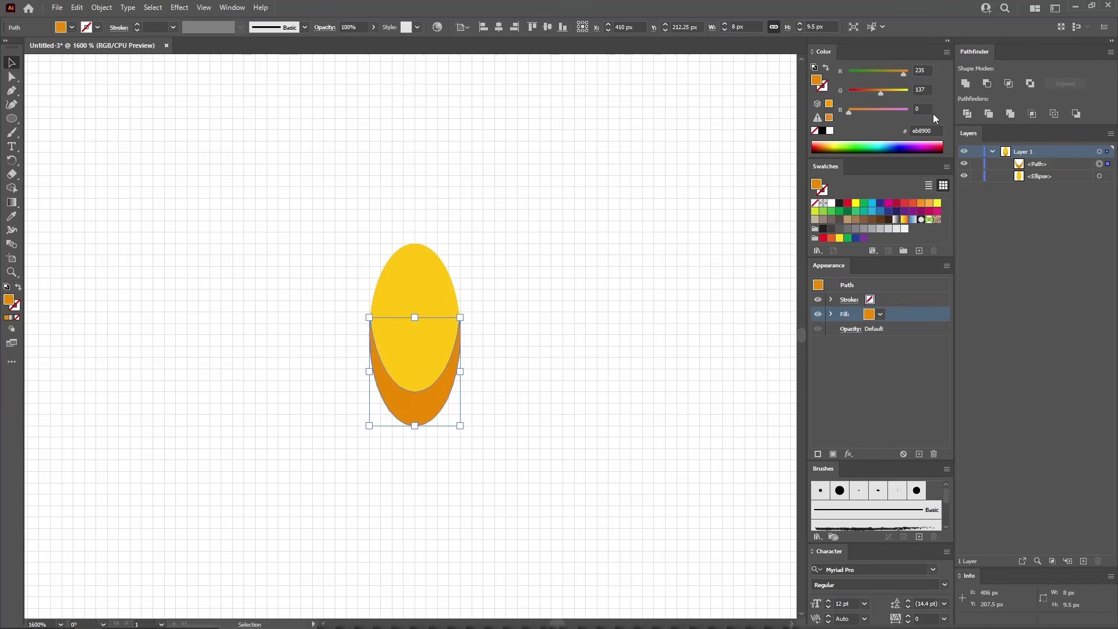
Create a 2 × 9 px orange ellipse and place it centered on the bottom edge of the large ellipse.
{"action": "left_click", "coordinate": [11, 118]}
{"action": "key", "text": "ctrl+shift+a"}
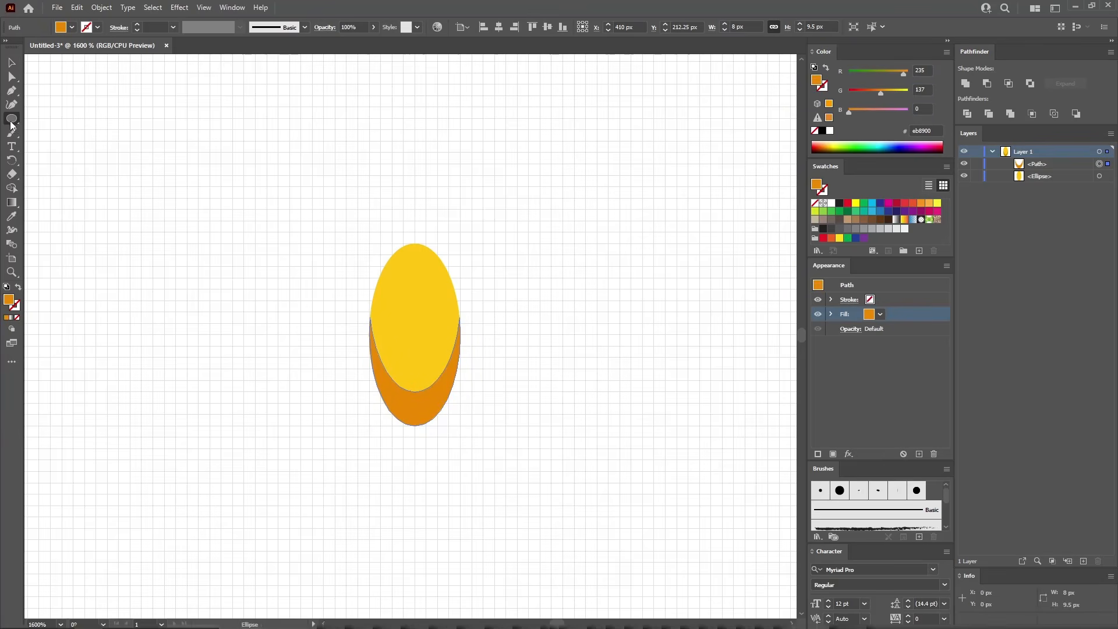
{"action": "left_click", "coordinate": [286, 252]}
{"action": "type", "text": "2"}
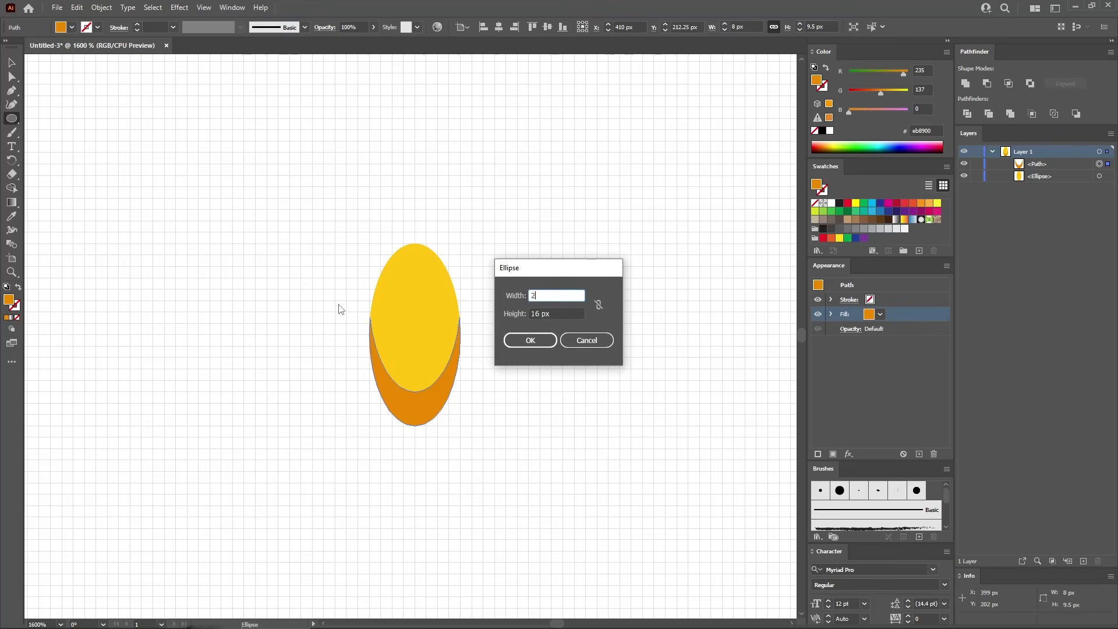
{"action": "key", "text": "Tab"}
{"action": "type", "text": "9"}
{"action": "key", "text": "Return"}
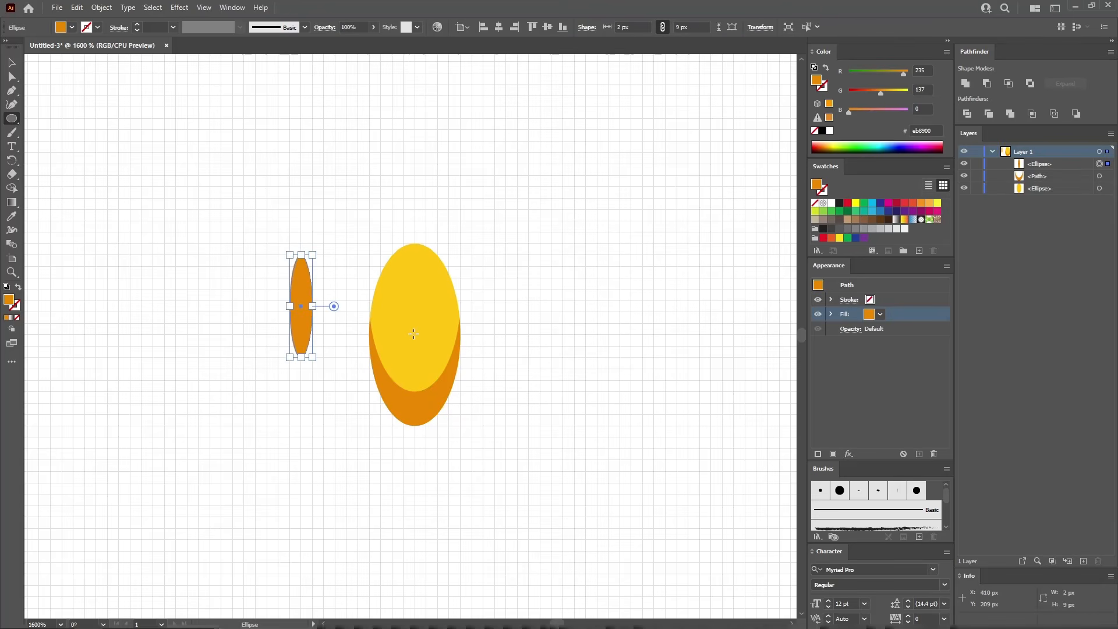
{"action": "key", "text": "v"}
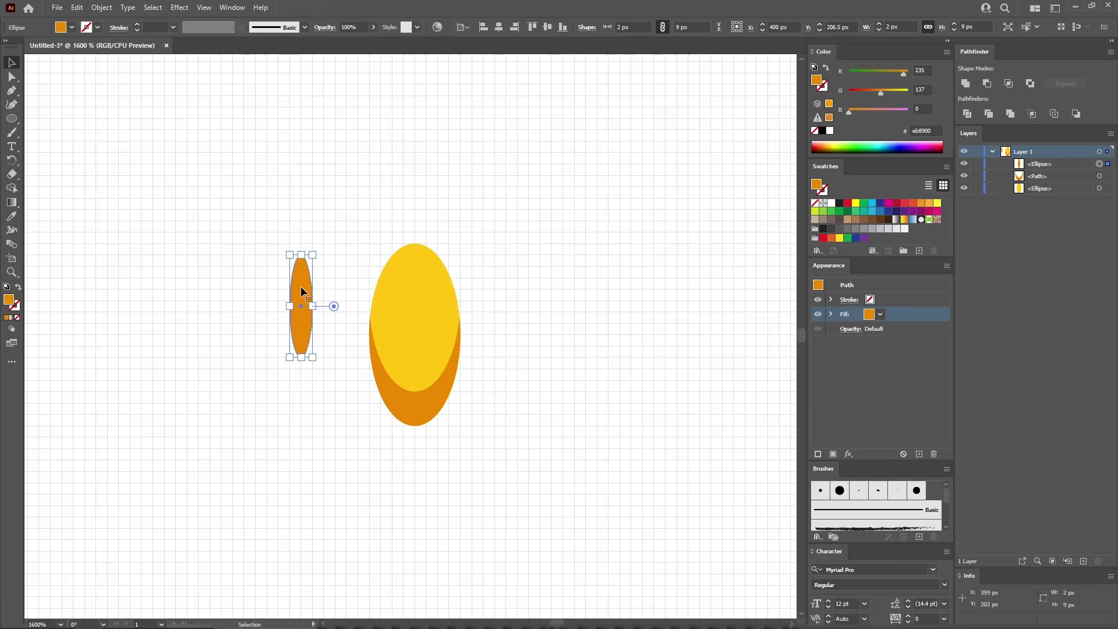
{"action": "left_click_drag", "start_coordinate": [301, 290], "coordinate": [414, 357]}
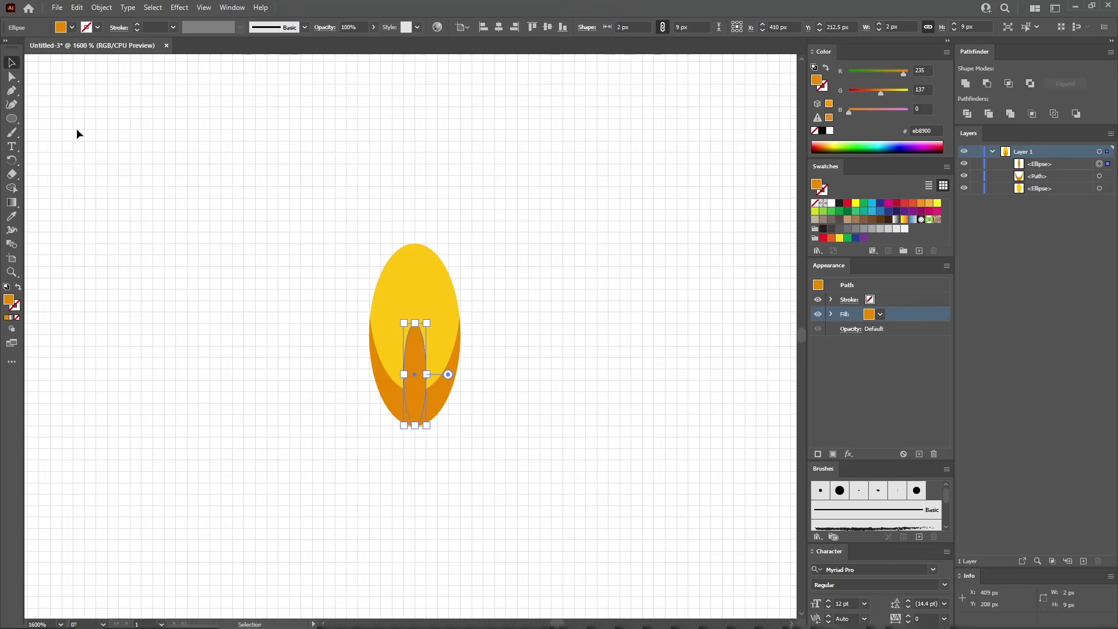
Convert the narrow orange ellipse's top anchor to a sharp point and lower its two side anchors to the crescent's inner edge level.
{"action": "left_click_drag", "start_coordinate": [16, 92], "coordinate": [52, 105]}
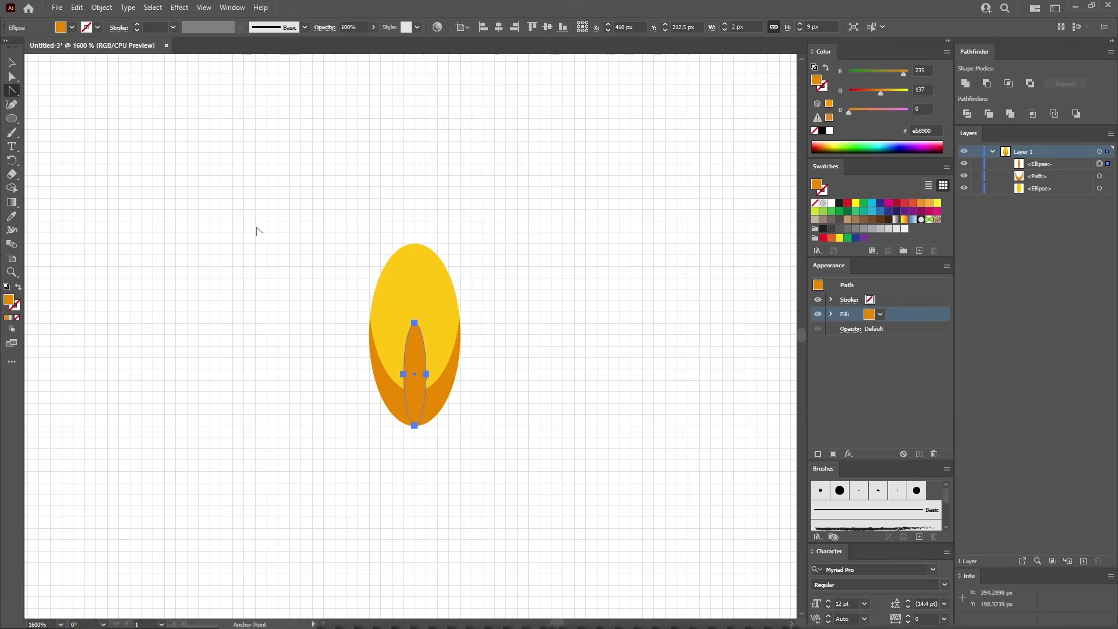
{"action": "left_click", "coordinate": [415, 324]}
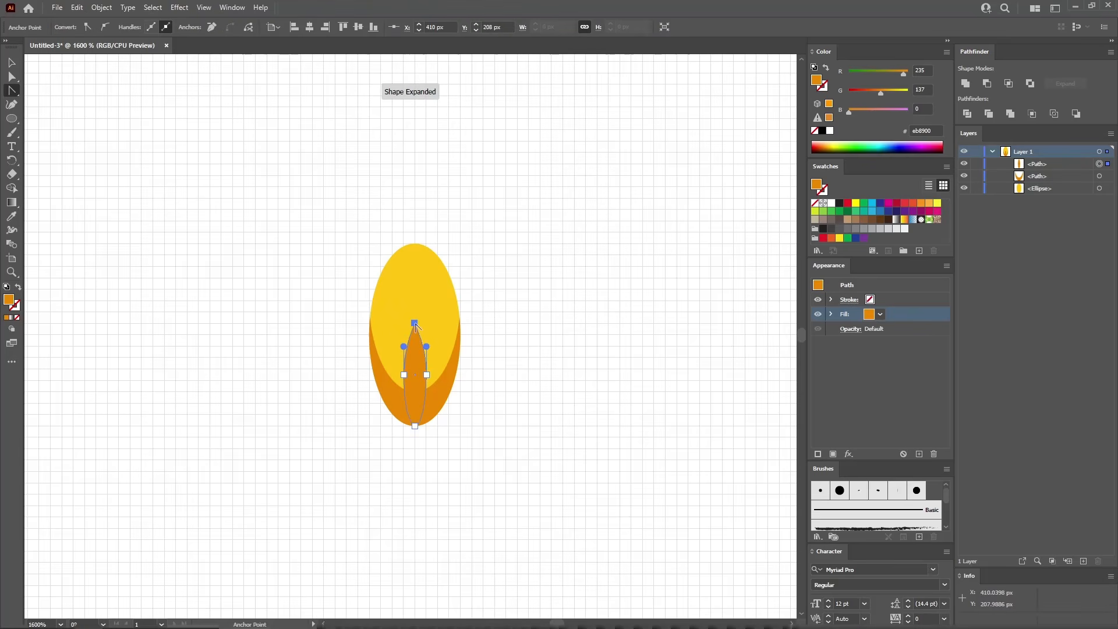
{"action": "key", "text": "a"}
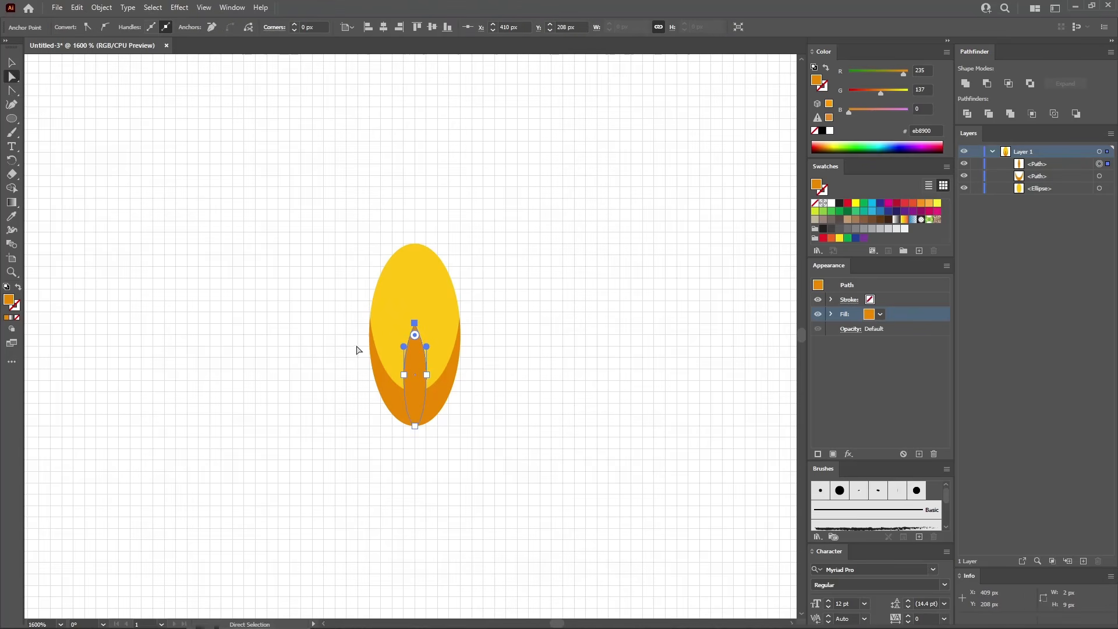
{"action": "left_click", "coordinate": [404, 374]}
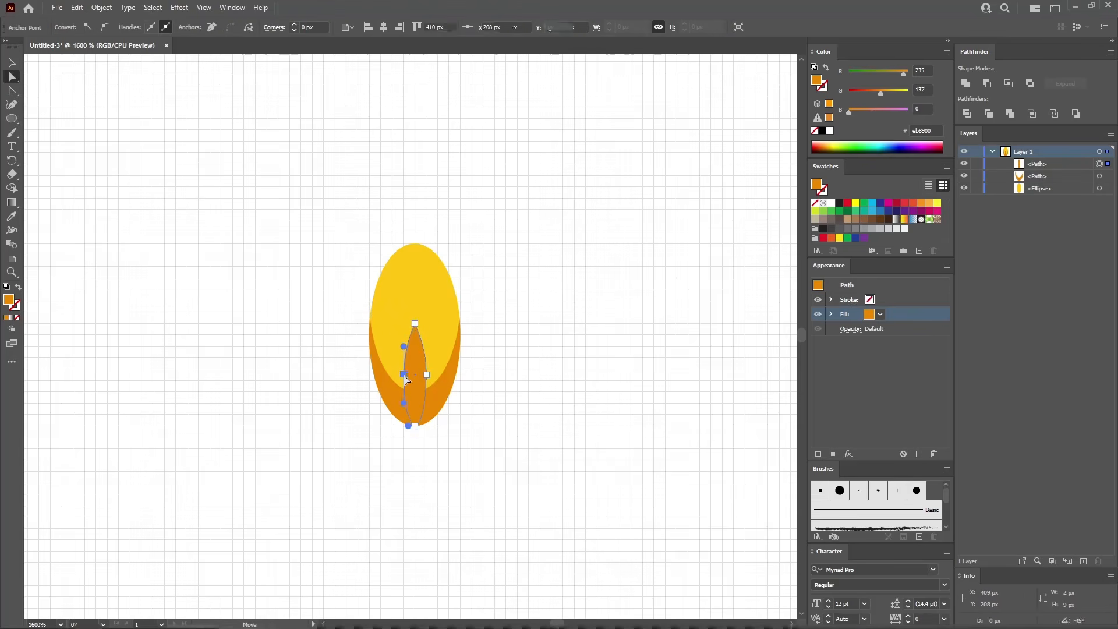
{"action": "left_click", "coordinate": [426, 375], "text": "shift"}
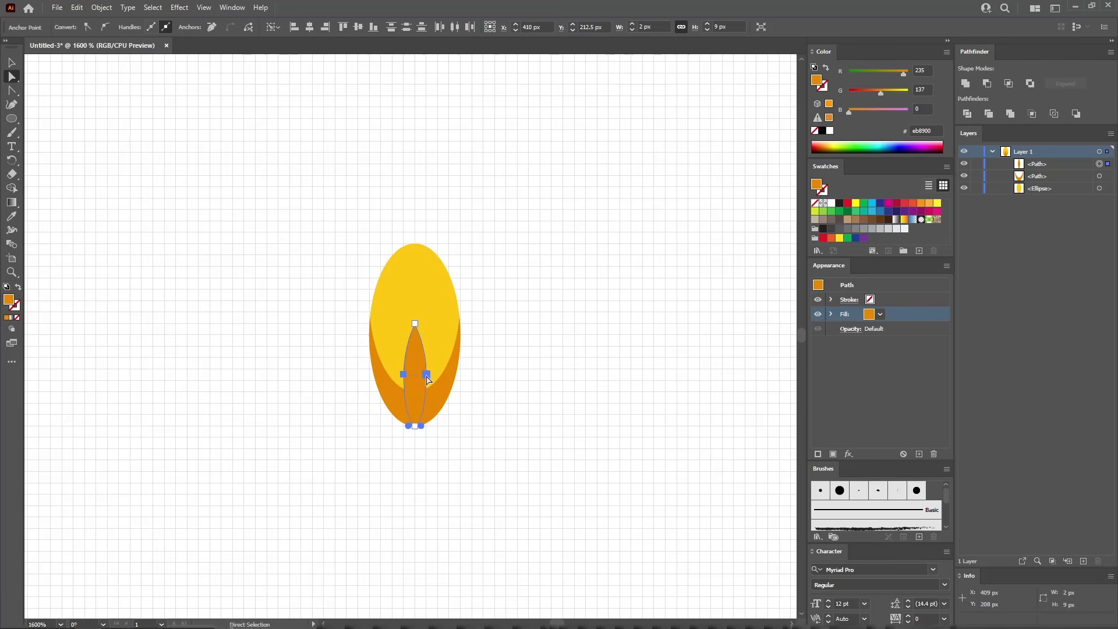
{"action": "left_click_drag", "start_coordinate": [427, 379], "coordinate": [425, 391]}
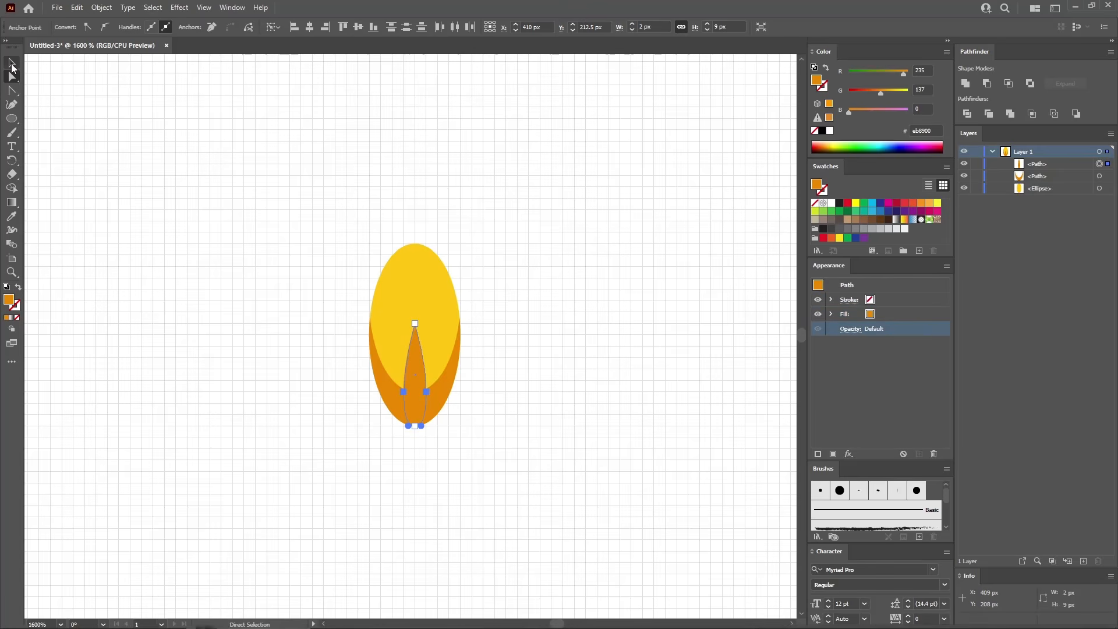
Group the yellow ellipse, the orange crescent and the pointed orange shape into one petal.
{"action": "key", "text": "v"}
{"action": "left_click_drag", "start_coordinate": [312, 213], "coordinate": [498, 471]}
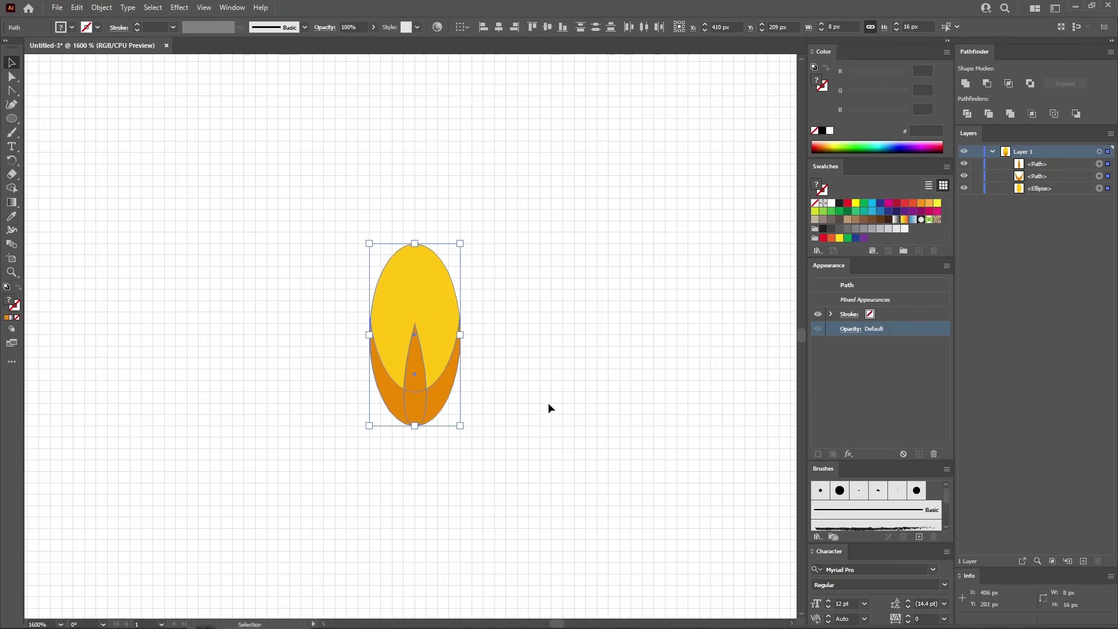
{"action": "key", "text": "a"}
{"action": "key", "text": "ctrl+g"}
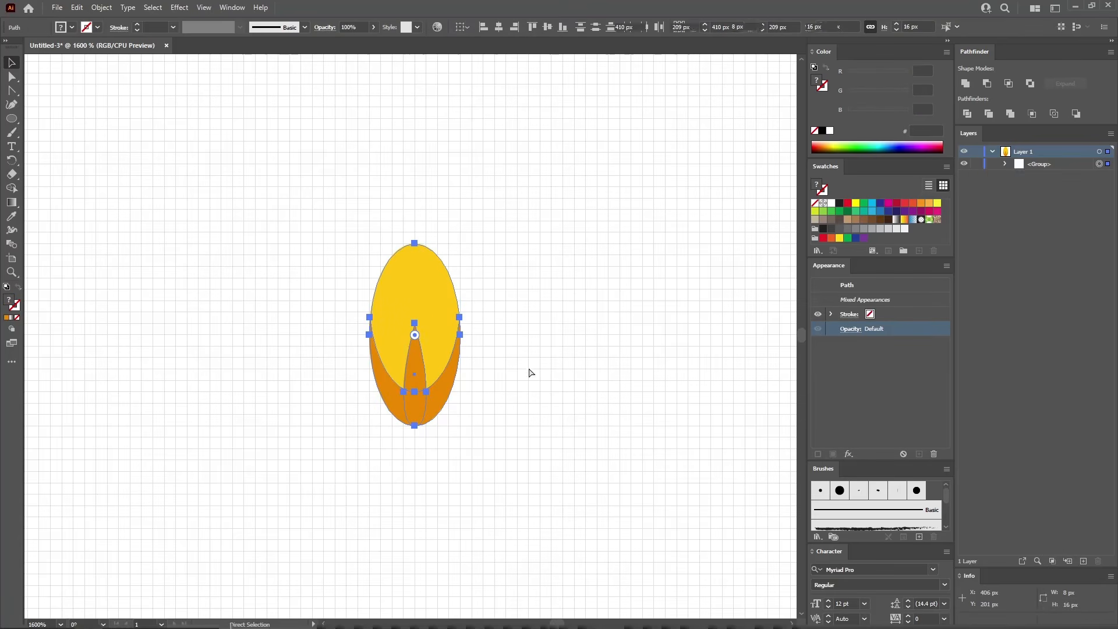
{"action": "key", "text": "v"}
Apply a Transform effect to the petal group with a 72° rotation about its bottom center and 4 copies.
{"action": "key", "text": "ctrl+minus"}
{"action": "key", "text": "ctrl+minus"}
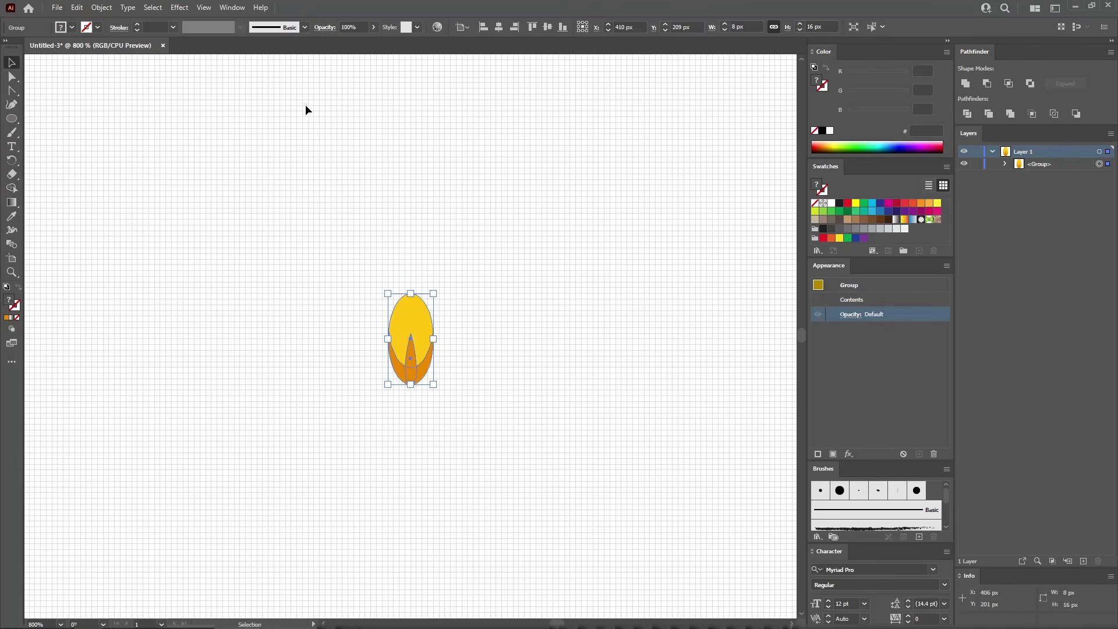
{"action": "left_click", "coordinate": [179, 7]}
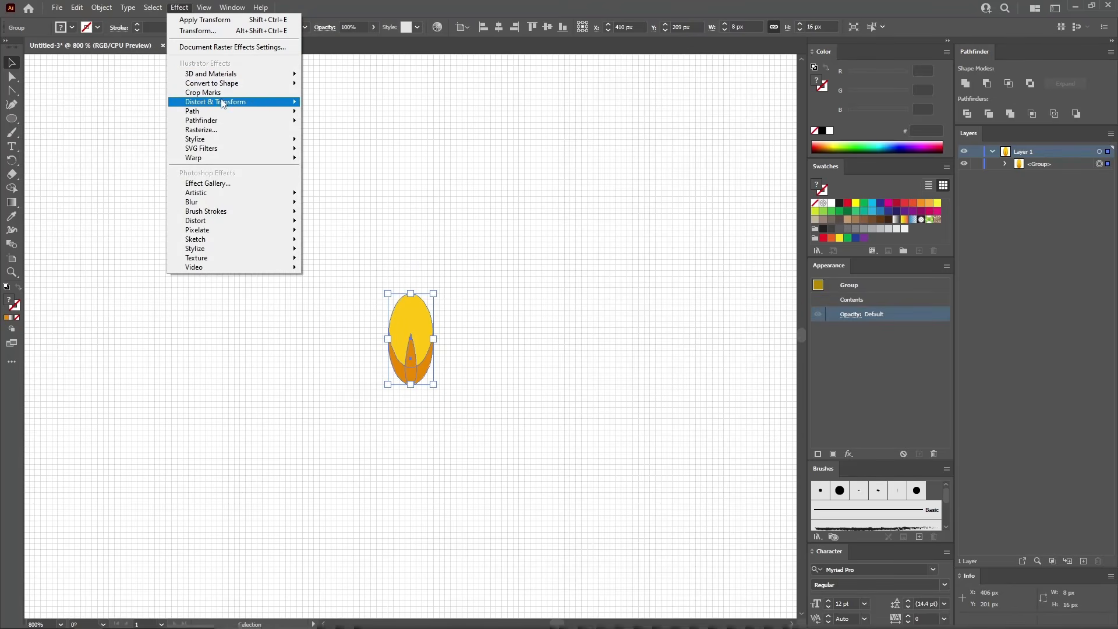
{"action": "mouse_move", "coordinate": [225, 102]}
{"action": "left_click", "coordinate": [349, 143]}
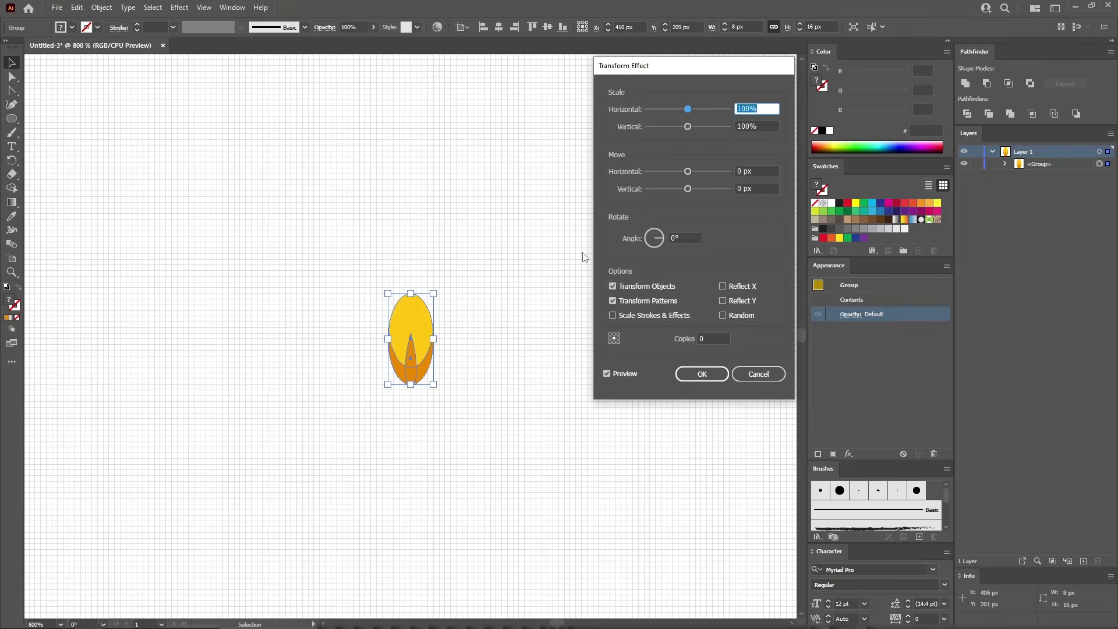
{"action": "left_click", "coordinate": [606, 375]}
{"action": "left_click", "coordinate": [614, 342]}
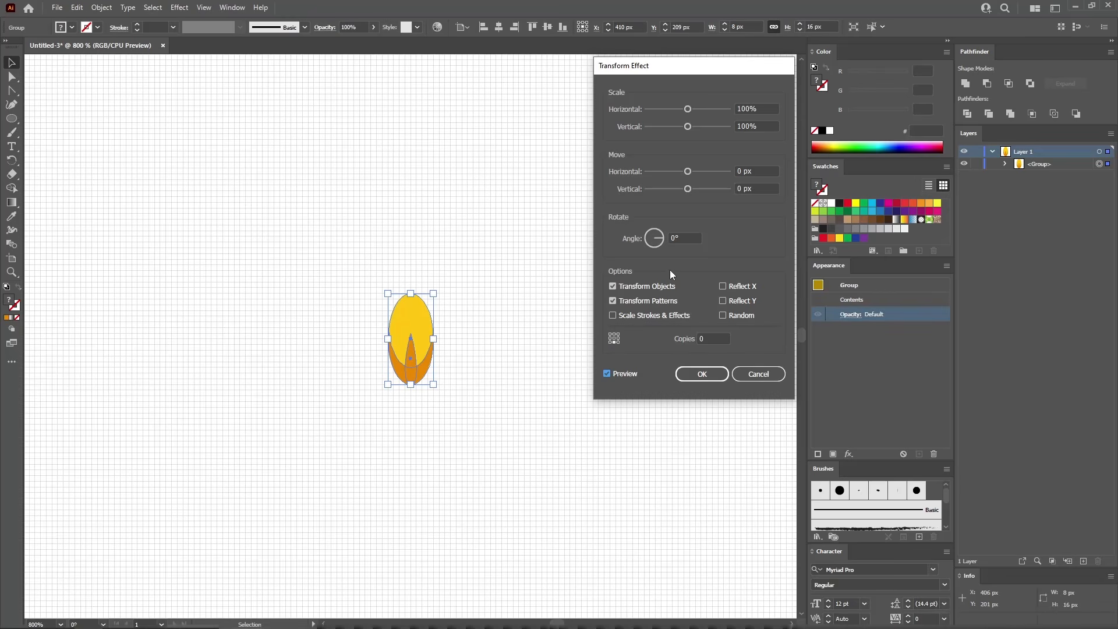
{"action": "double_click", "coordinate": [687, 235]}
{"action": "type", "text": "72"}
{"action": "key", "text": "Tab"}
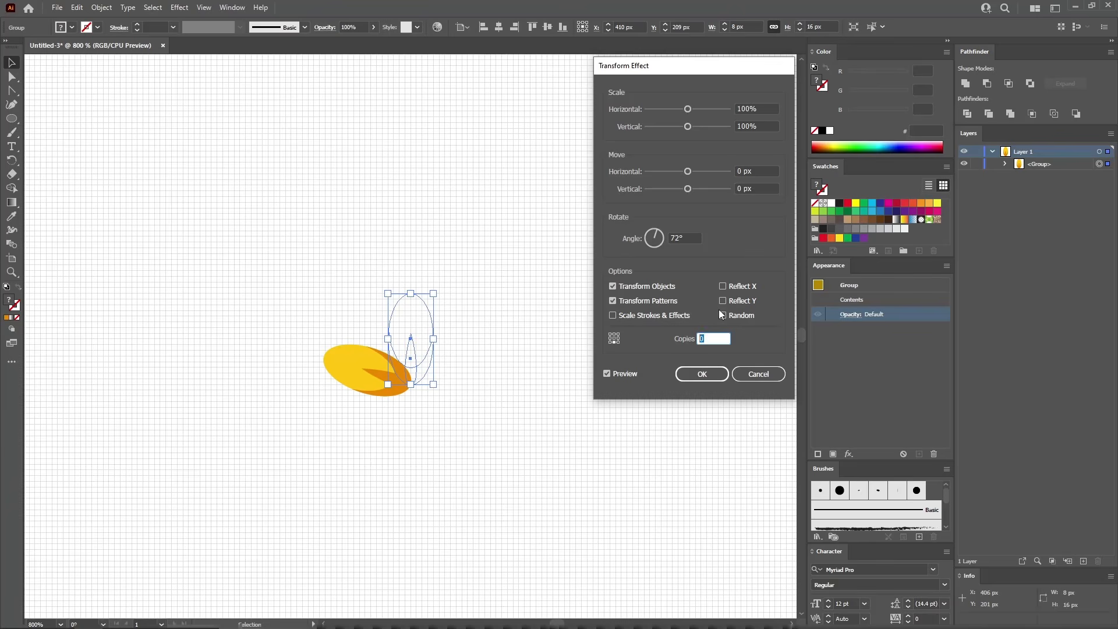
{"action": "left_click", "coordinate": [758, 188]}
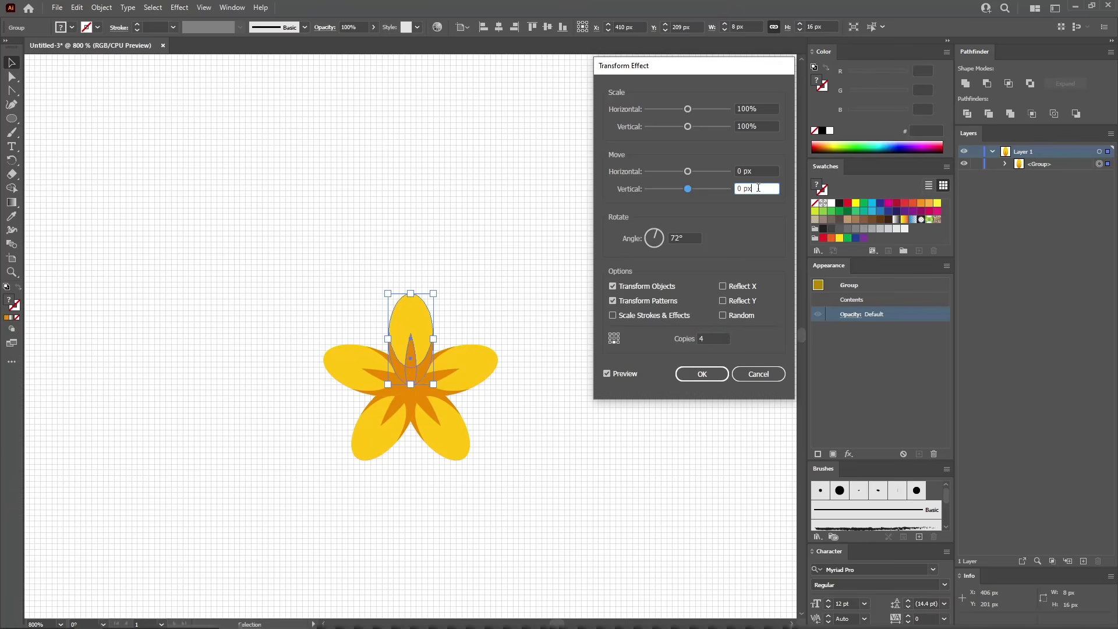
{"action": "left_click", "coordinate": [701, 373]}
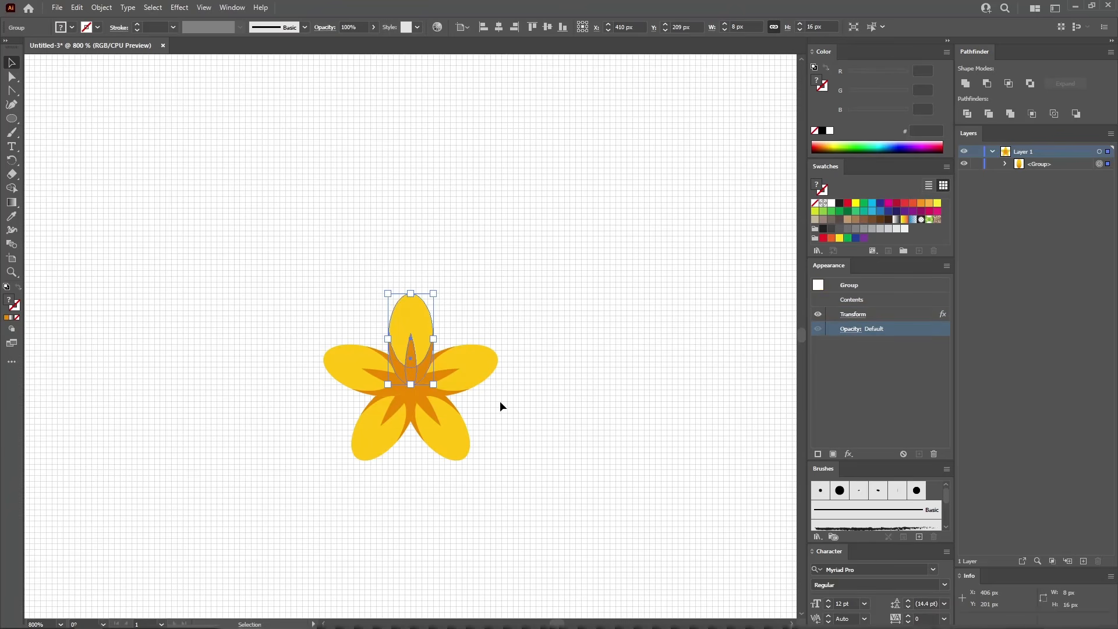
Draw a 6 × 6 px circle in the empty area above and to the right of the flower.
{"action": "key", "text": "l"}
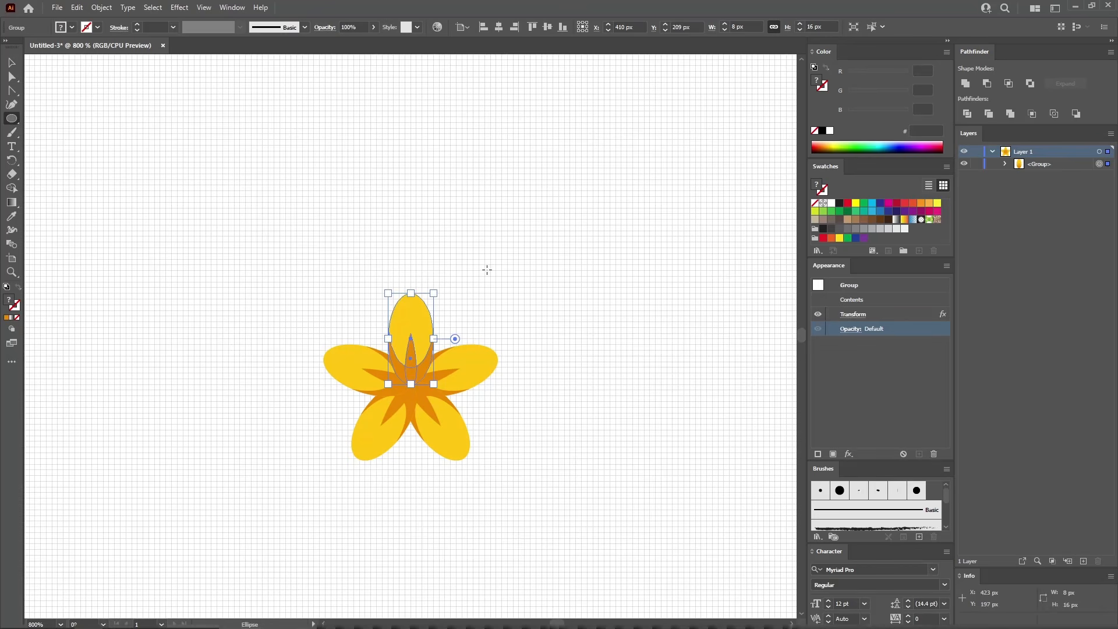
{"action": "left_click_drag", "start_coordinate": [487, 268], "coordinate": [512, 299]}
{"action": "left_click_drag", "start_coordinate": [511, 300], "coordinate": [511, 299]}
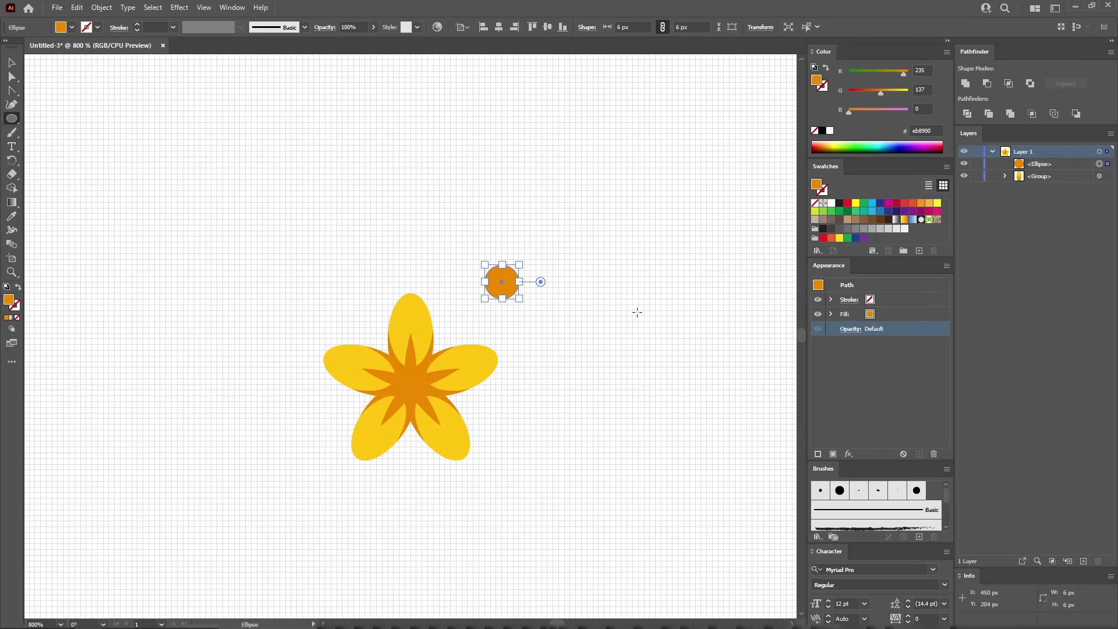
Fill the small circle with RGB 182, 99, 29.
{"action": "left_click", "coordinate": [886, 313]}
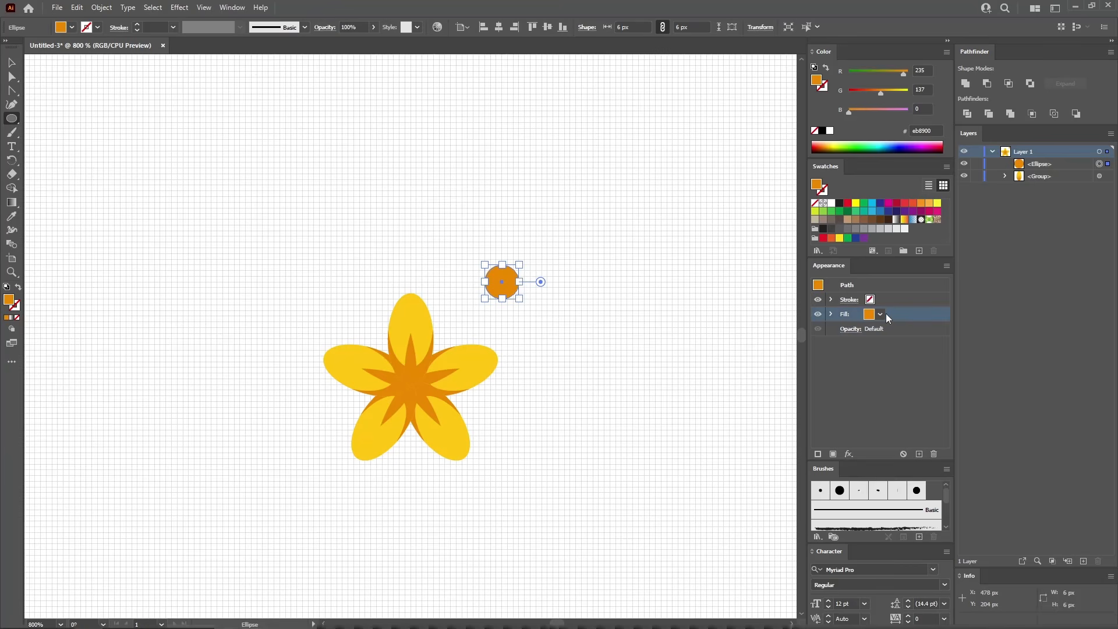
{"action": "type", "text": "182"}
{"action": "key", "text": "Tab"}
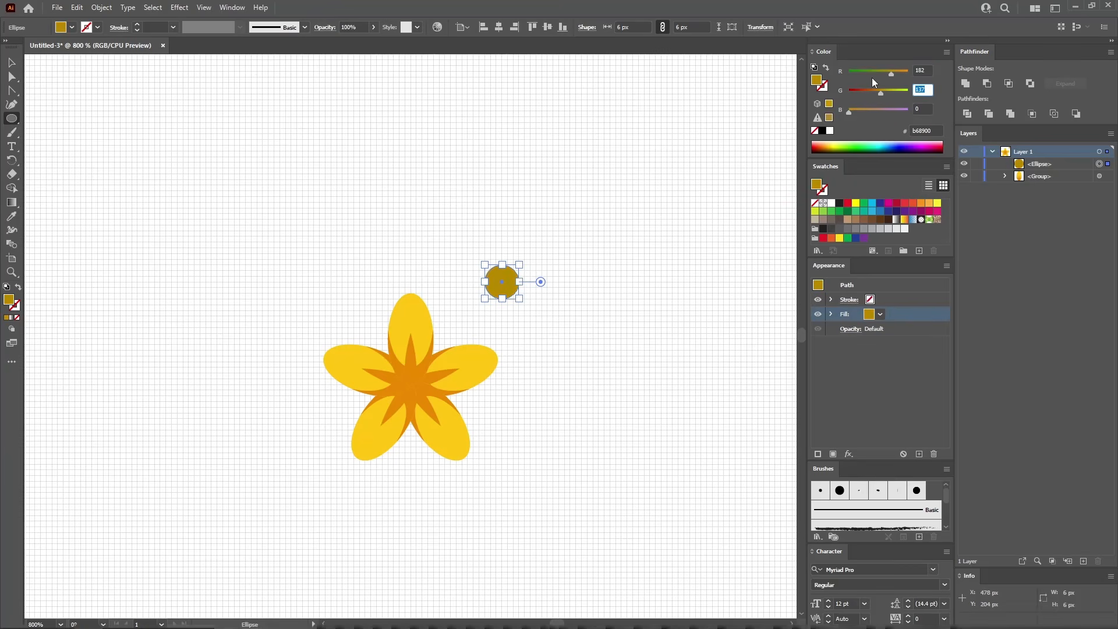
{"action": "type", "text": "99"}
{"action": "key", "text": "Tab"}
{"action": "type", "text": "29"}
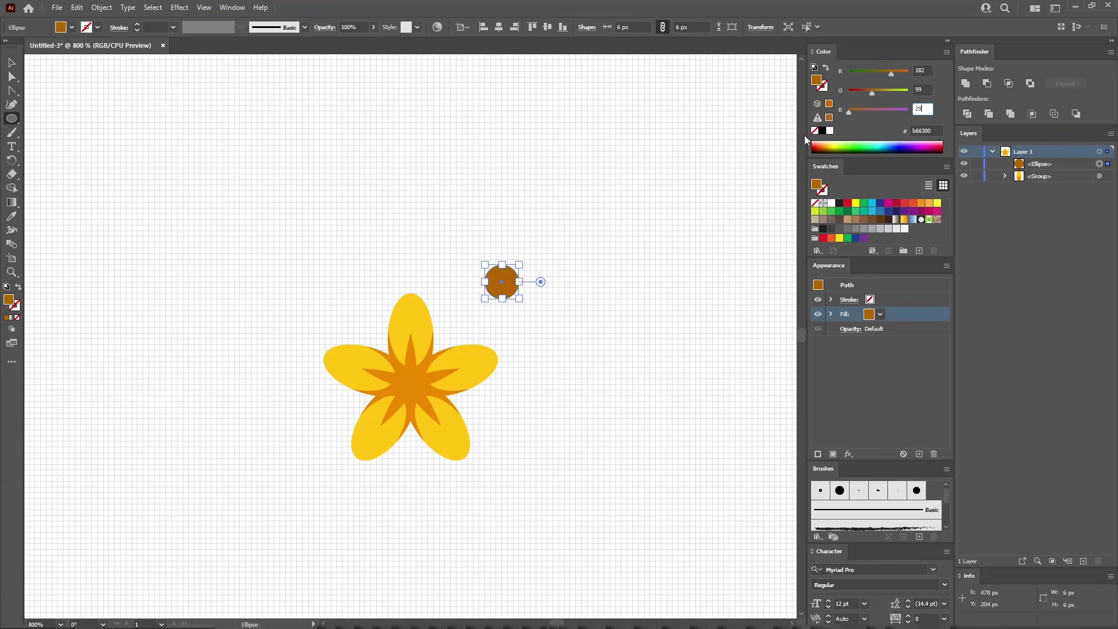
{"action": "key", "text": "Return"}
Move the brown circle onto the center of the five-petal flower and deselect it.
{"action": "key", "text": "v"}
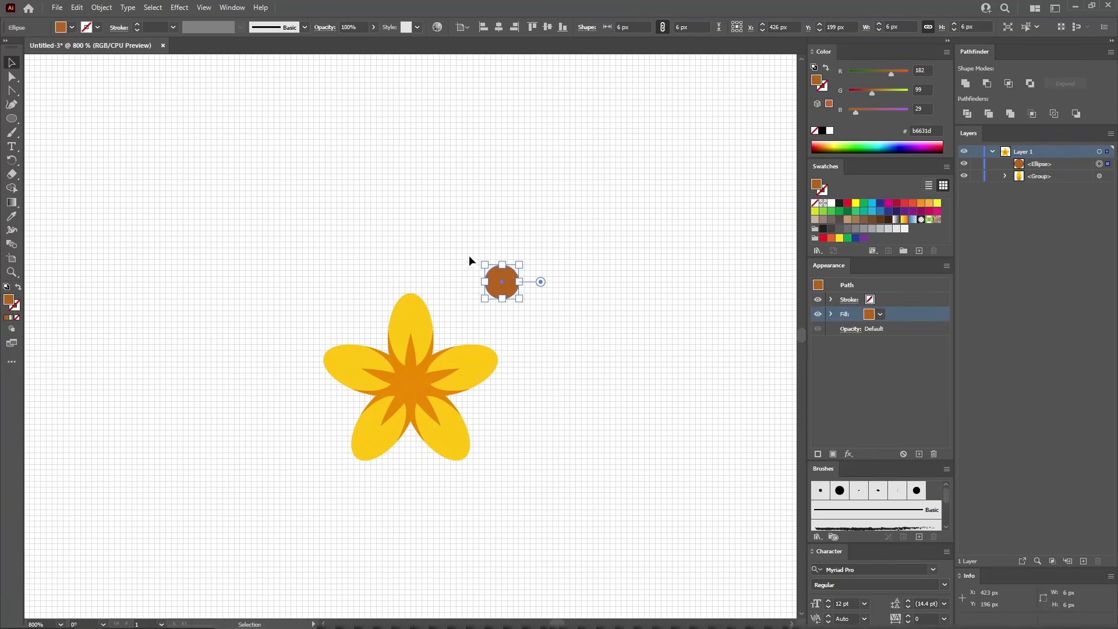
{"action": "left_click_drag", "start_coordinate": [501, 283], "coordinate": [413, 385]}
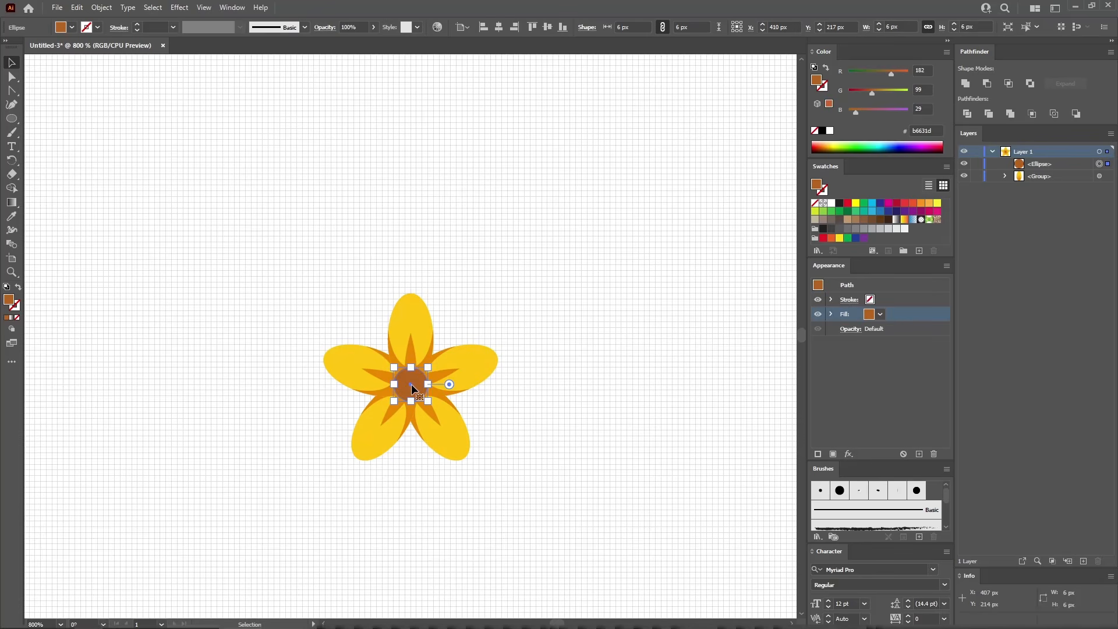
{"action": "left_click", "coordinate": [547, 359]}
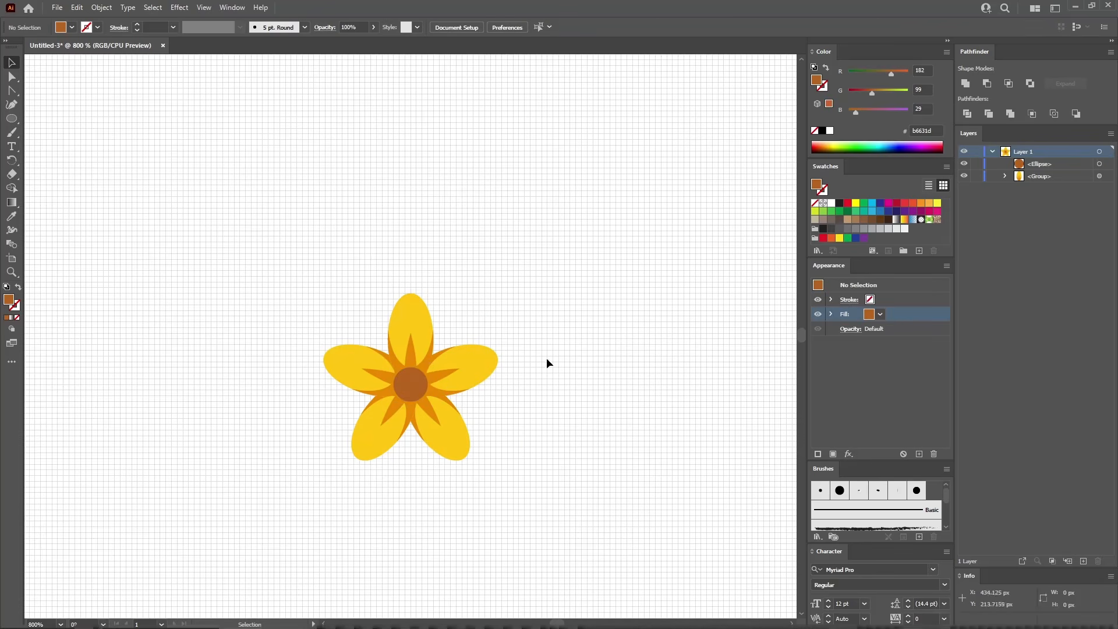
Create an 8 × 13 px ellipse in the empty area to the right of the yellow flower.
{"action": "left_click_drag", "start_coordinate": [618, 379], "coordinate": [421, 330]}
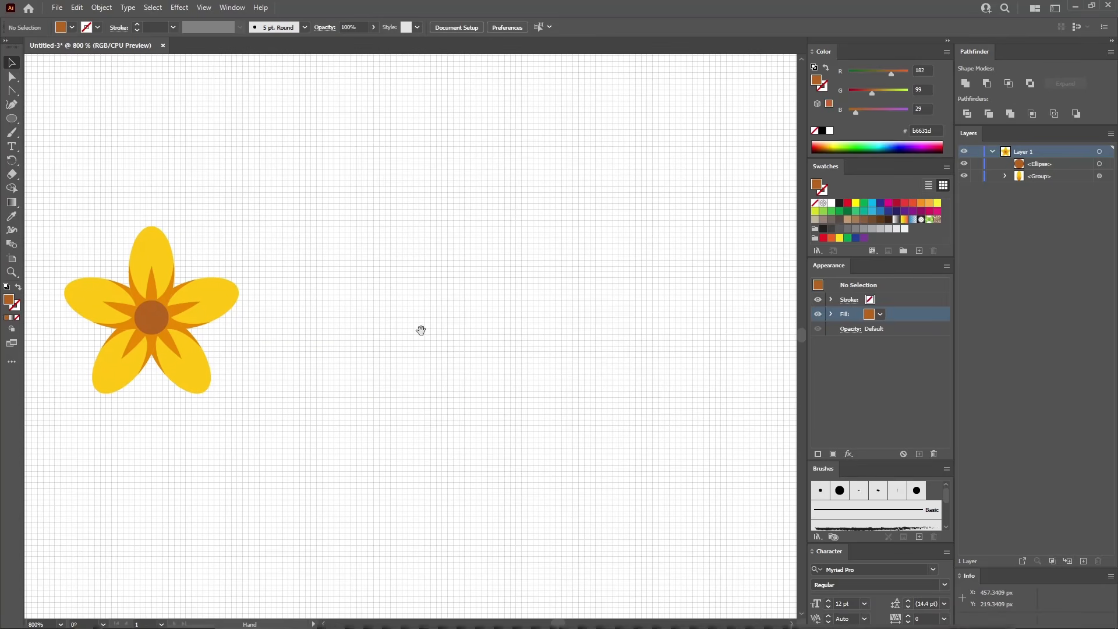
{"action": "key", "text": "l"}
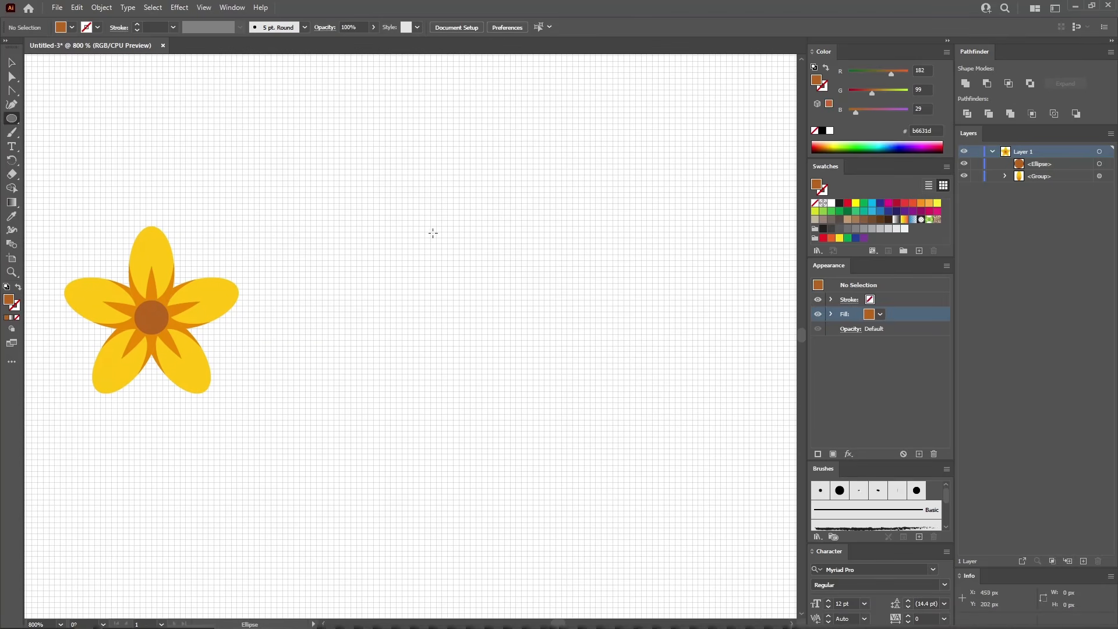
{"action": "left_click", "coordinate": [519, 283]}
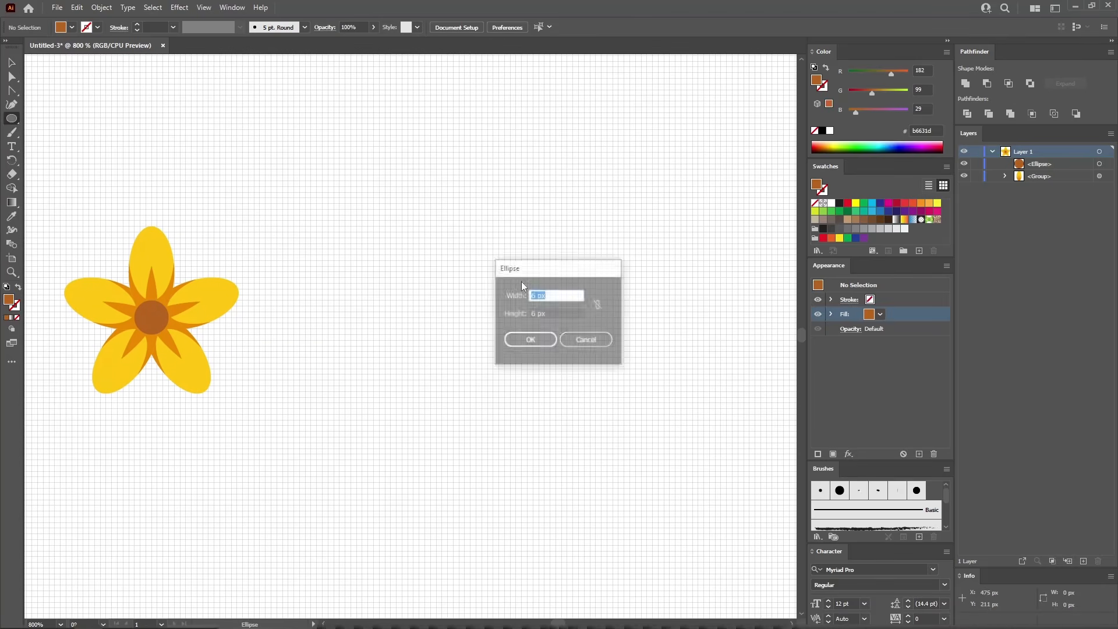
{"action": "type", "text": "8"}
{"action": "key", "text": "Tab"}
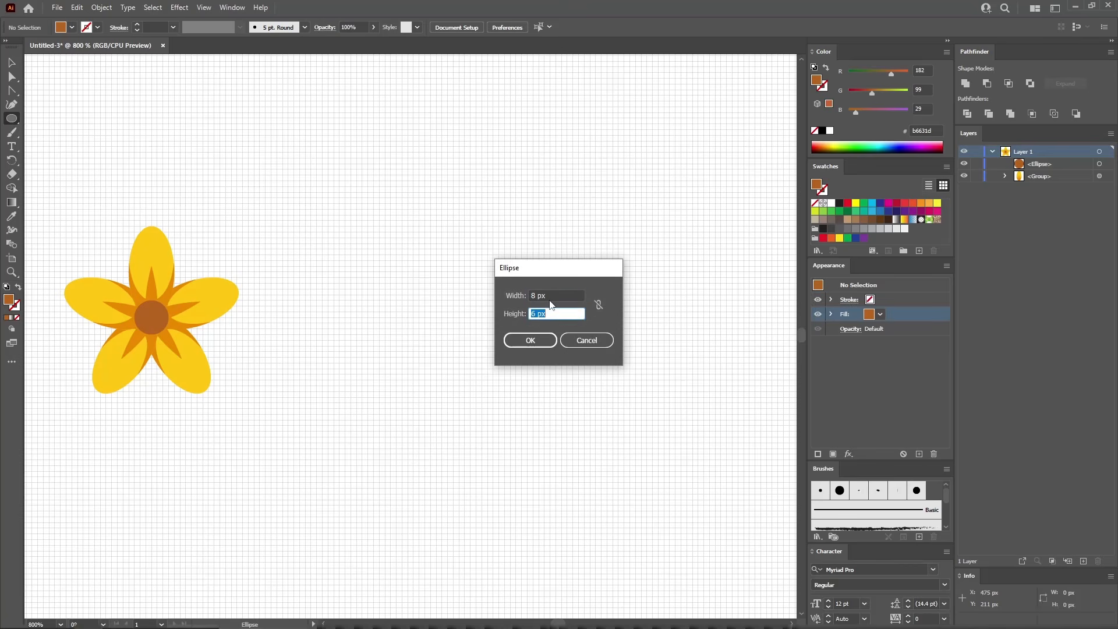
{"action": "type", "text": "13"}
{"action": "left_click", "coordinate": [531, 342]}
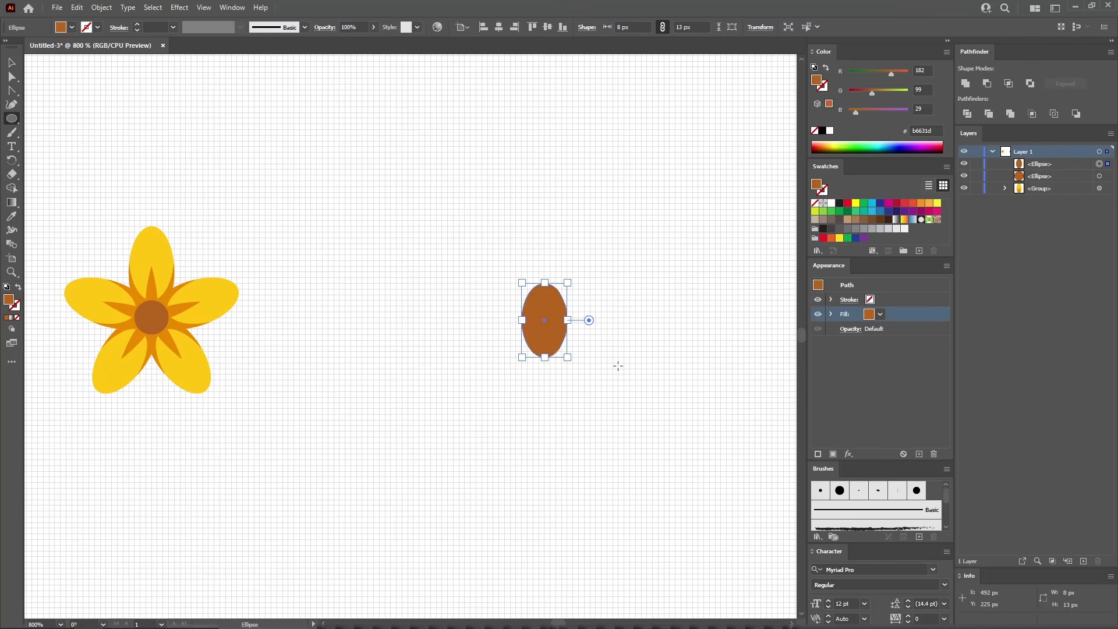
Fill the 8 × 13 px ellipse with RGB 226, 77, 117.
{"action": "key", "text": "ctrl+plus"}
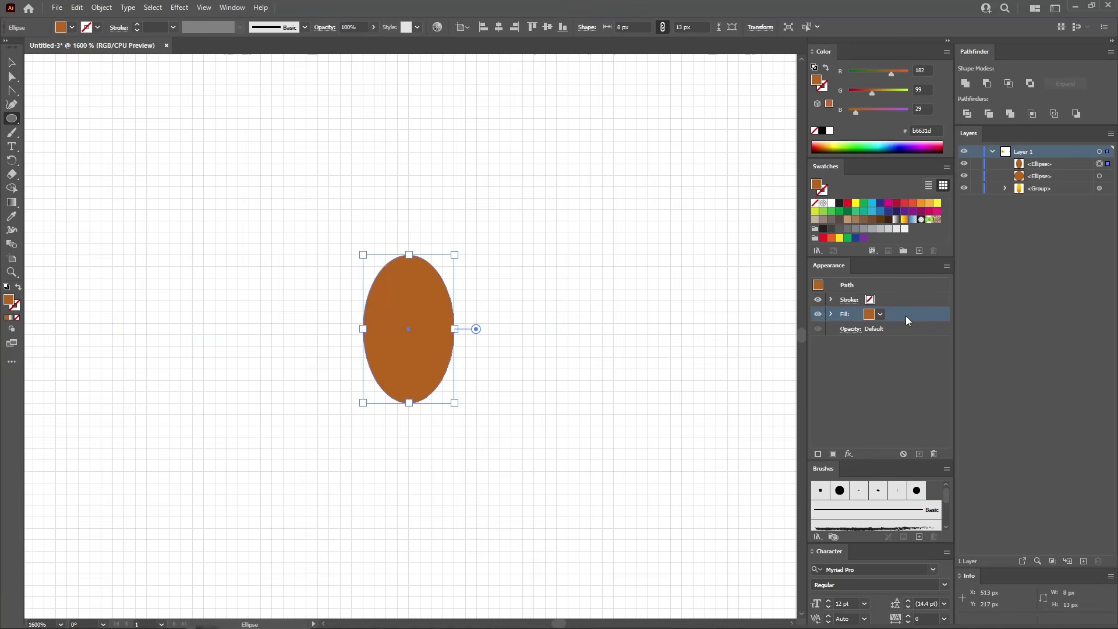
{"action": "left_click_drag", "start_coordinate": [929, 71], "coordinate": [872, 78]}
{"action": "type", "text": "226"}
{"action": "key", "text": "Tab"}
{"action": "type", "text": "77"}
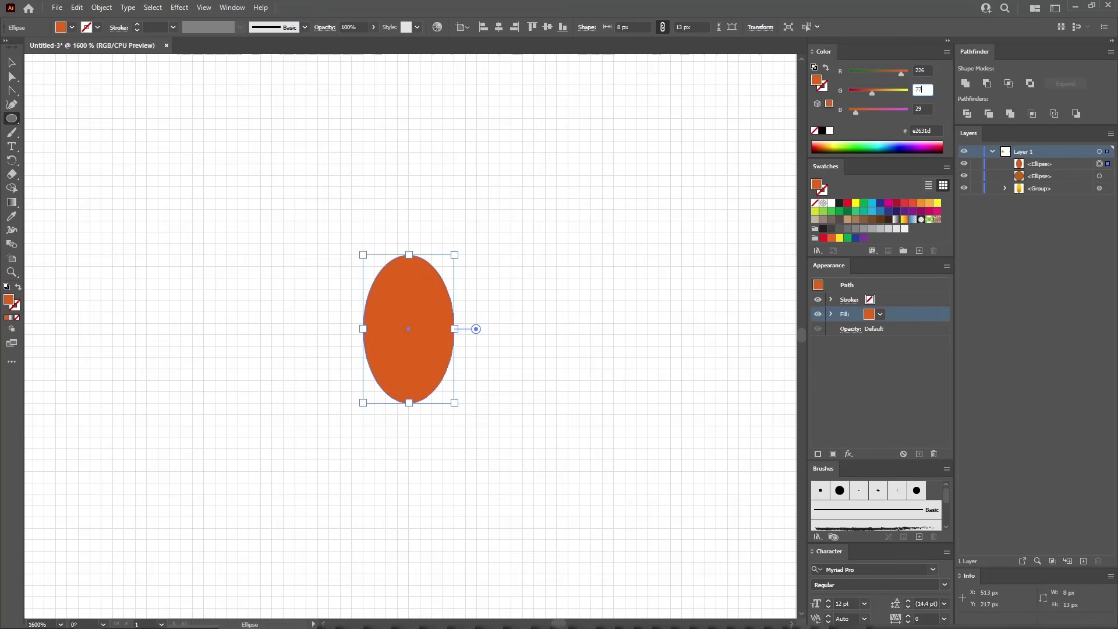
{"action": "key", "text": "Tab"}
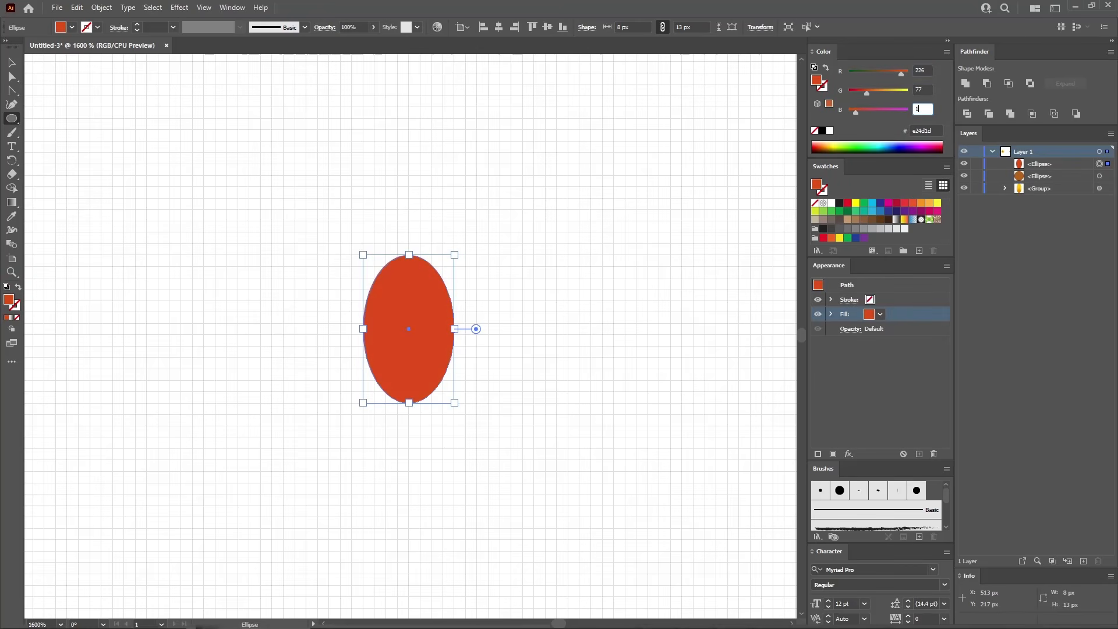
{"action": "type", "text": "117"}
{"action": "key", "text": "Return"}
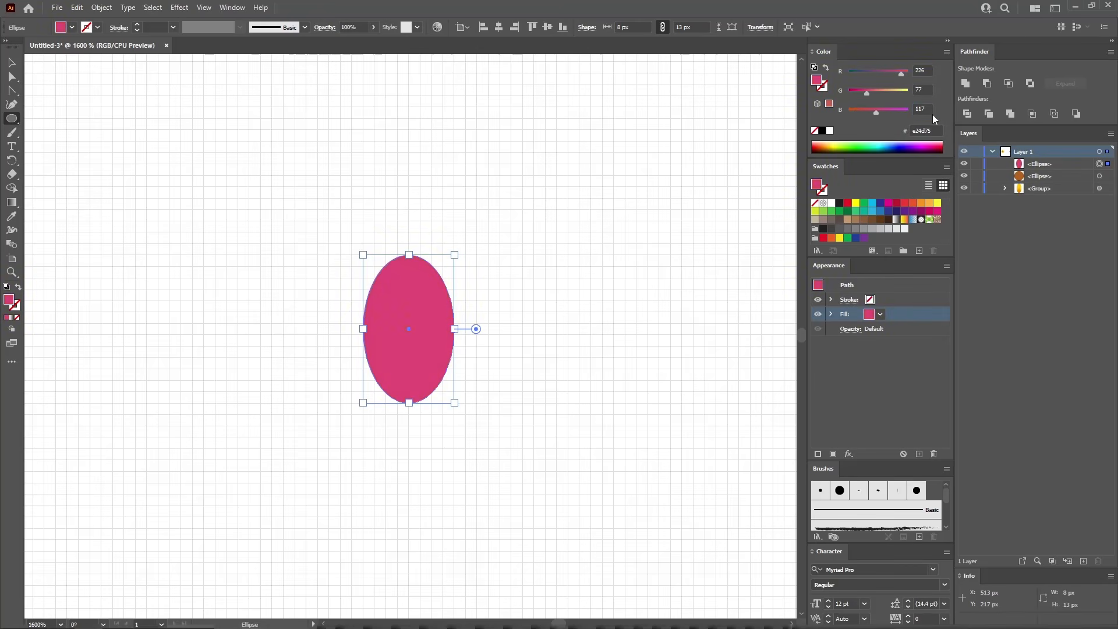
Reshape the pink ellipse's top into a narrower tip by shortening the top anchor's handles to about 1 px on each side.
{"action": "left_click", "coordinate": [11, 90]}
{"action": "left_click", "coordinate": [408, 255]}
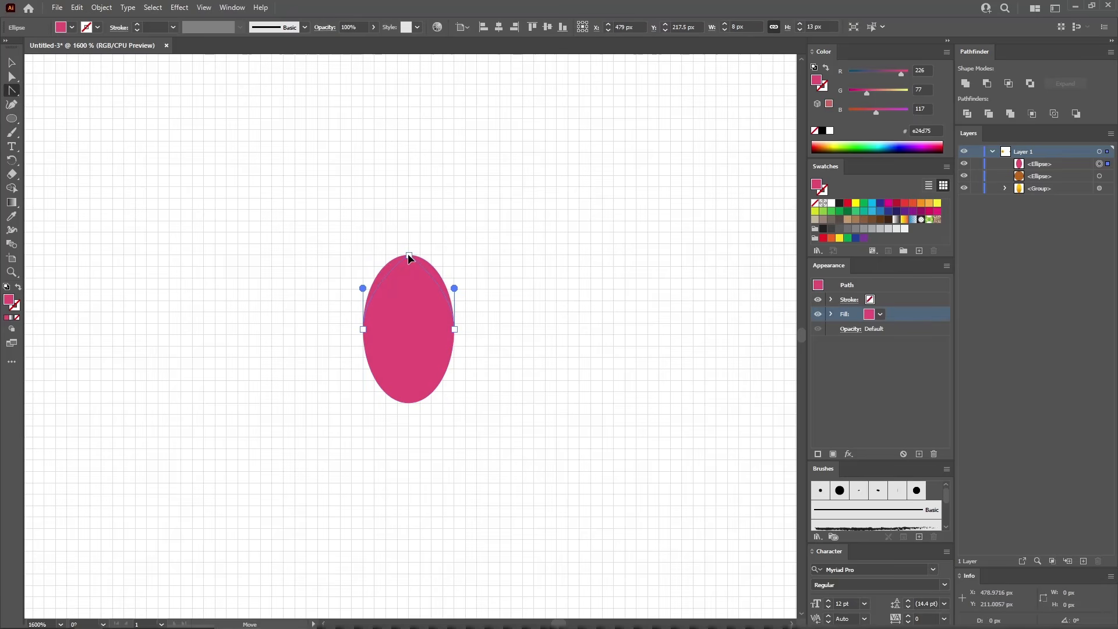
{"action": "left_click_drag", "start_coordinate": [412, 254], "coordinate": [421, 254]}
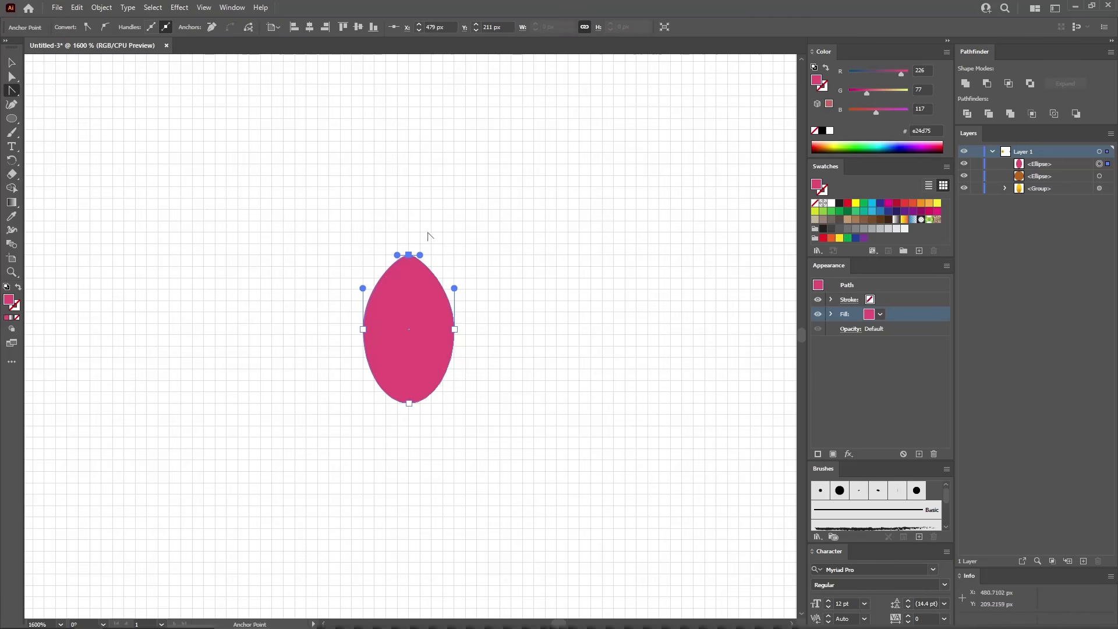
{"action": "left_click", "coordinate": [13, 63]}
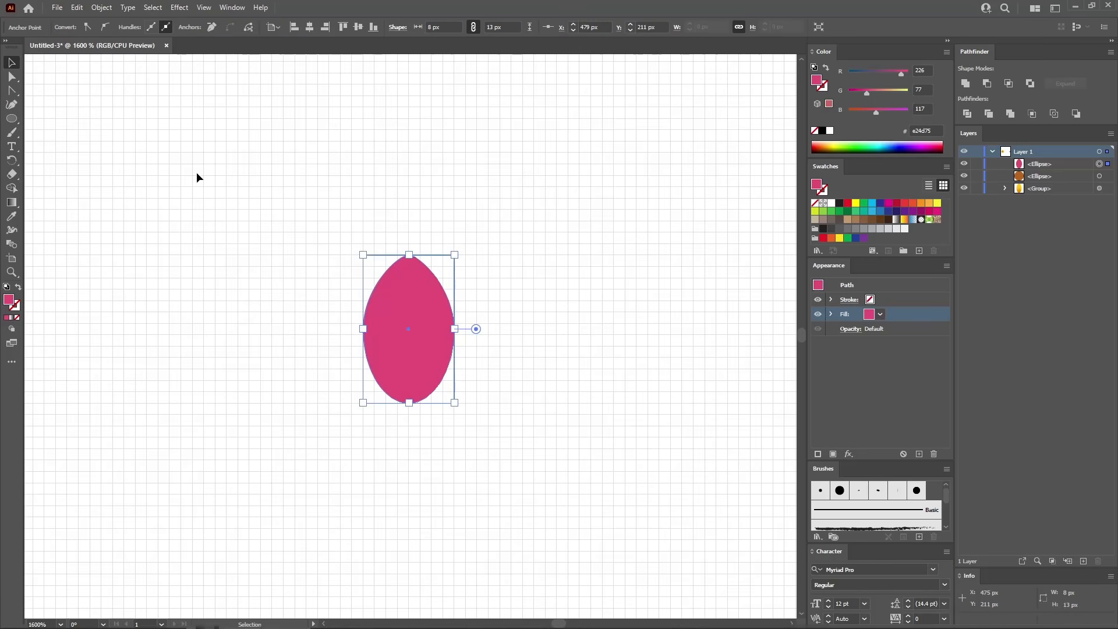
Place two copies of the pink petal shape directly in front of the original.
{"action": "left_click", "coordinate": [198, 177]}
{"action": "left_click", "coordinate": [406, 334]}
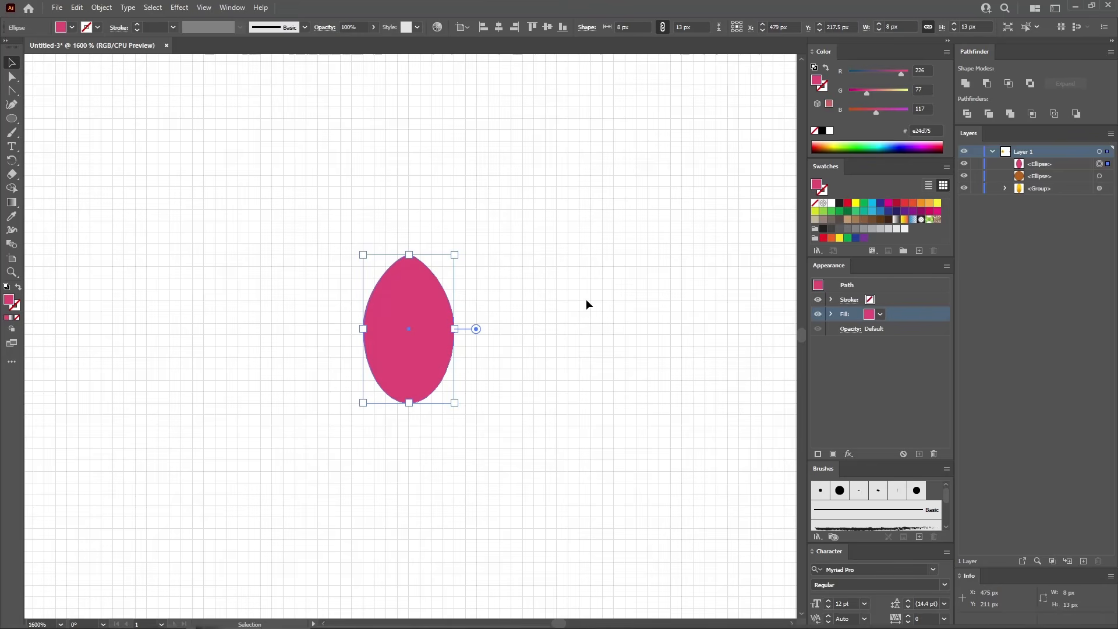
{"action": "key", "text": "a"}
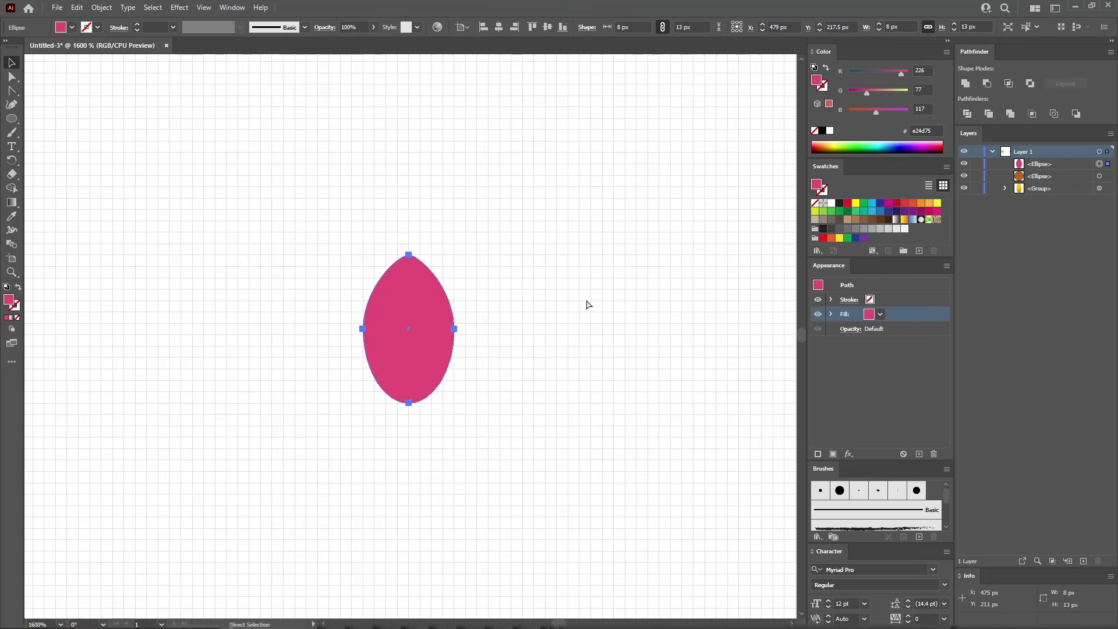
{"action": "key", "text": "ctrl+f"}
{"action": "key", "text": "ctrl+f"}
{"action": "key", "text": "v"}
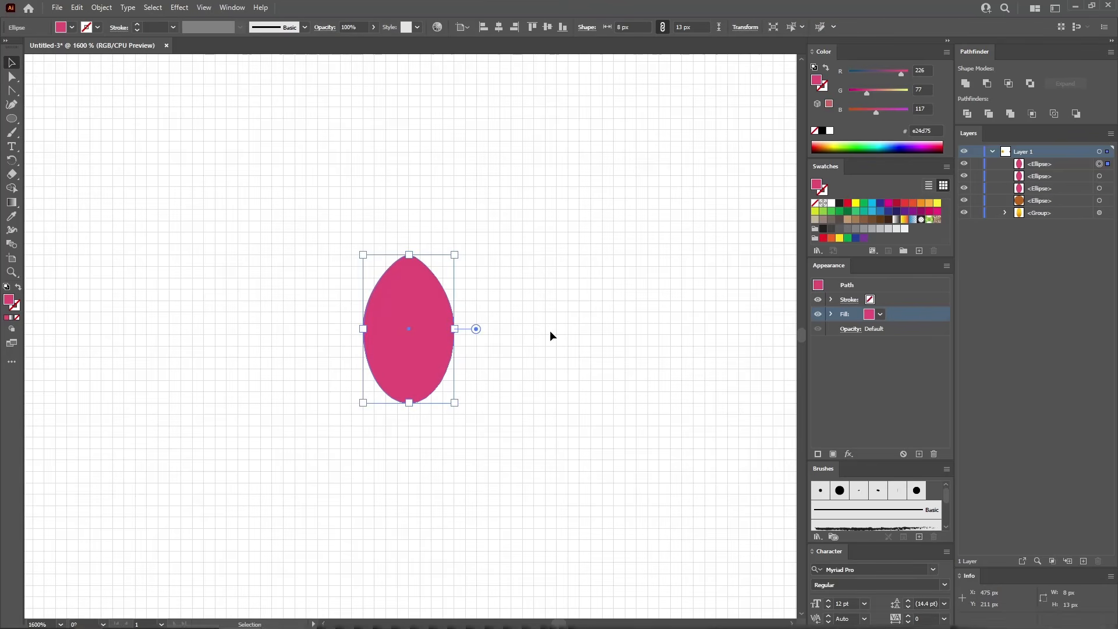
Move the topmost petal copy up 2 px and subtract it from the copy beneath, leaving a crescent at the petal's base.
{"action": "left_click", "coordinate": [516, 390]}
{"action": "left_click", "coordinate": [411, 350]}
{"action": "left_click_drag", "start_coordinate": [410, 350], "coordinate": [409, 333]}
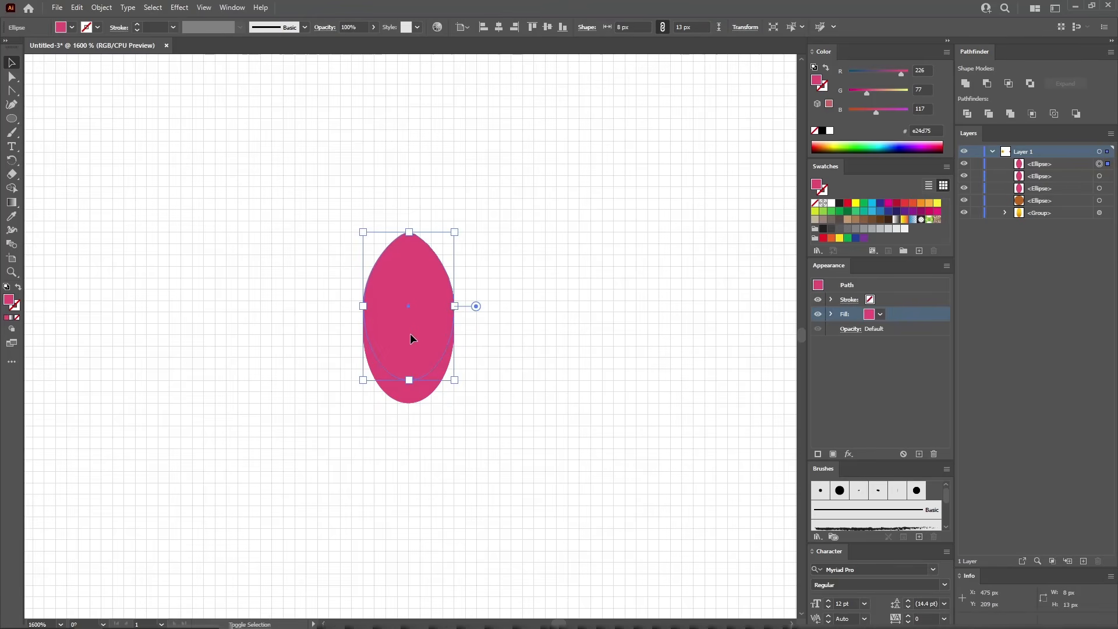
{"action": "left_click", "coordinate": [417, 394], "text": "shift"}
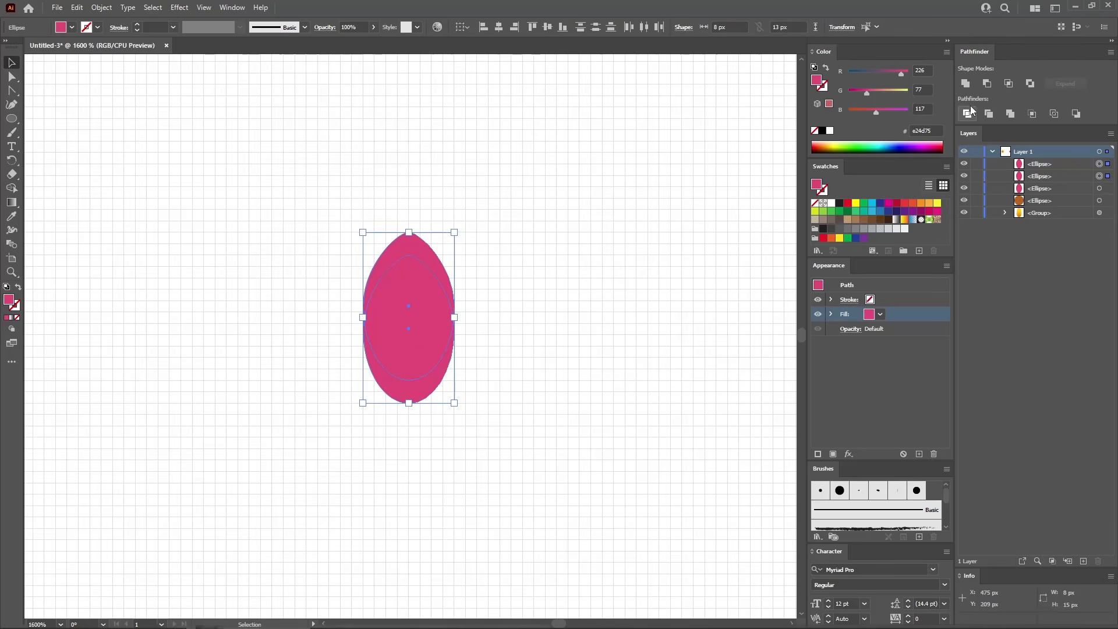
{"action": "left_click", "coordinate": [987, 83]}
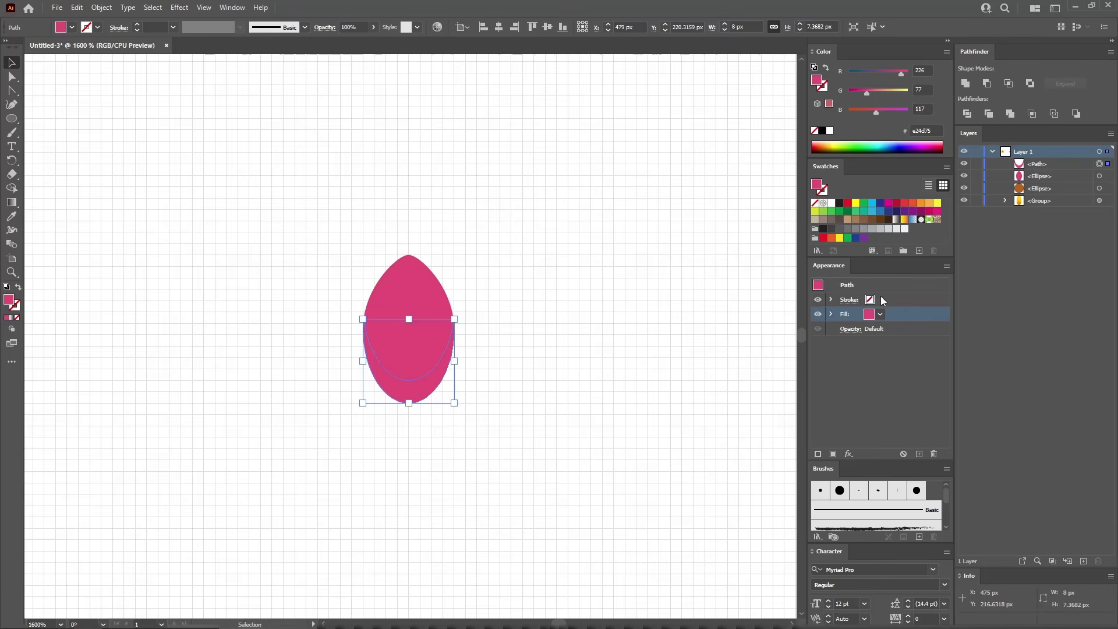
Fill the crescent at the petal's base with RGB 124, 53, 137.
{"action": "left_click_drag", "start_coordinate": [926, 70], "coordinate": [878, 70]}
{"action": "type", "text": "124"}
{"action": "key", "text": "Tab"}
{"action": "type", "text": "53"}
{"action": "key", "text": "Tab"}
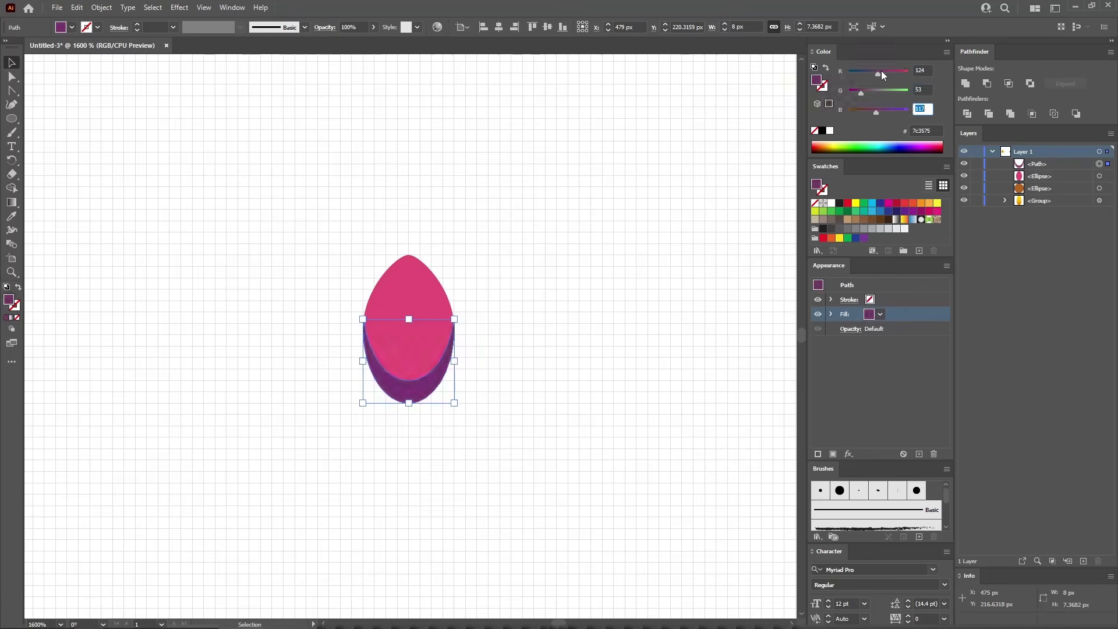
{"action": "type", "text": "137"}
{"action": "key", "text": "Return"}
Lower the purple crescent's opacity to 50% and deselect it.
{"action": "left_click", "coordinate": [849, 330]}
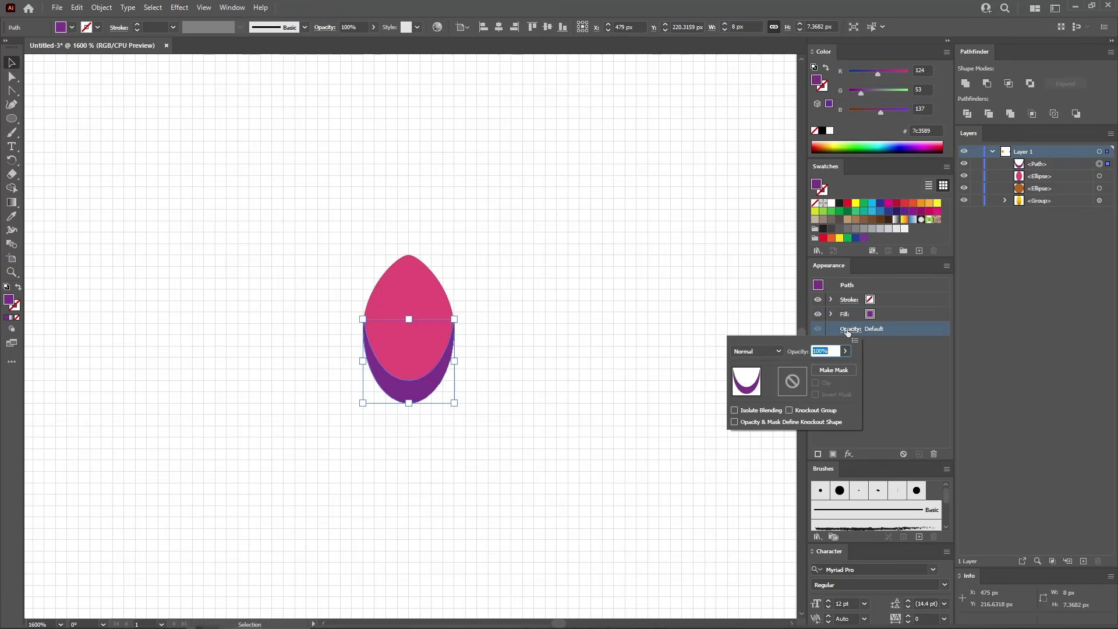
{"action": "type", "text": "50"}
{"action": "key", "text": "Return"}
{"action": "left_click", "coordinate": [536, 366]}
Duplicate the full pink petal twice in place, keeping the copies below the purple crescent.
{"action": "left_click", "coordinate": [427, 299]}
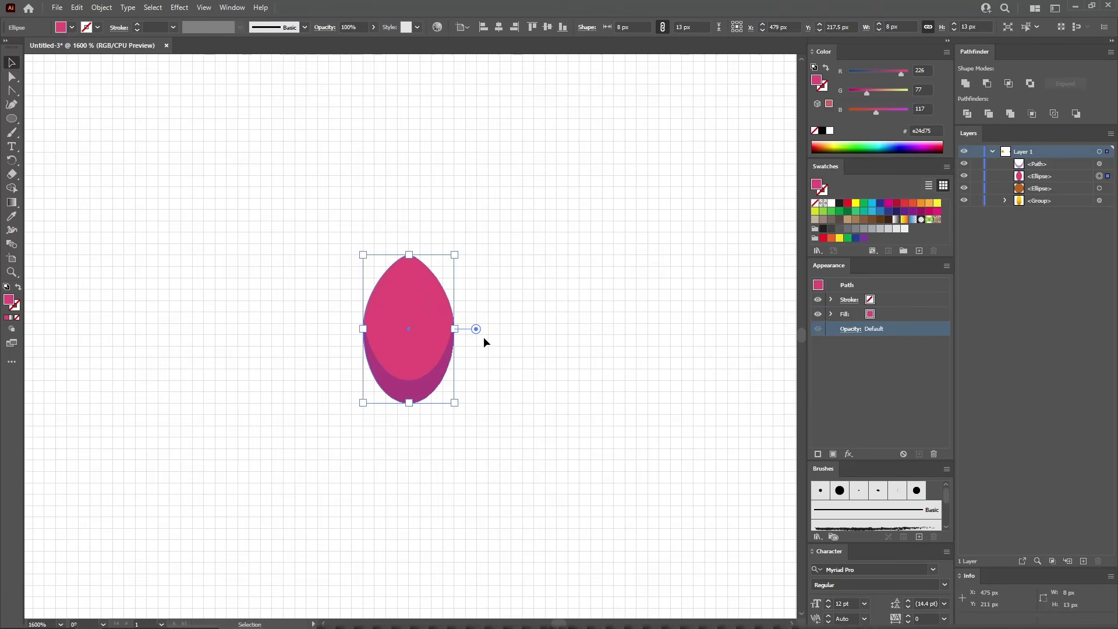
{"action": "key", "text": "ctrl+c"}
{"action": "key", "text": "ctrl+f"}
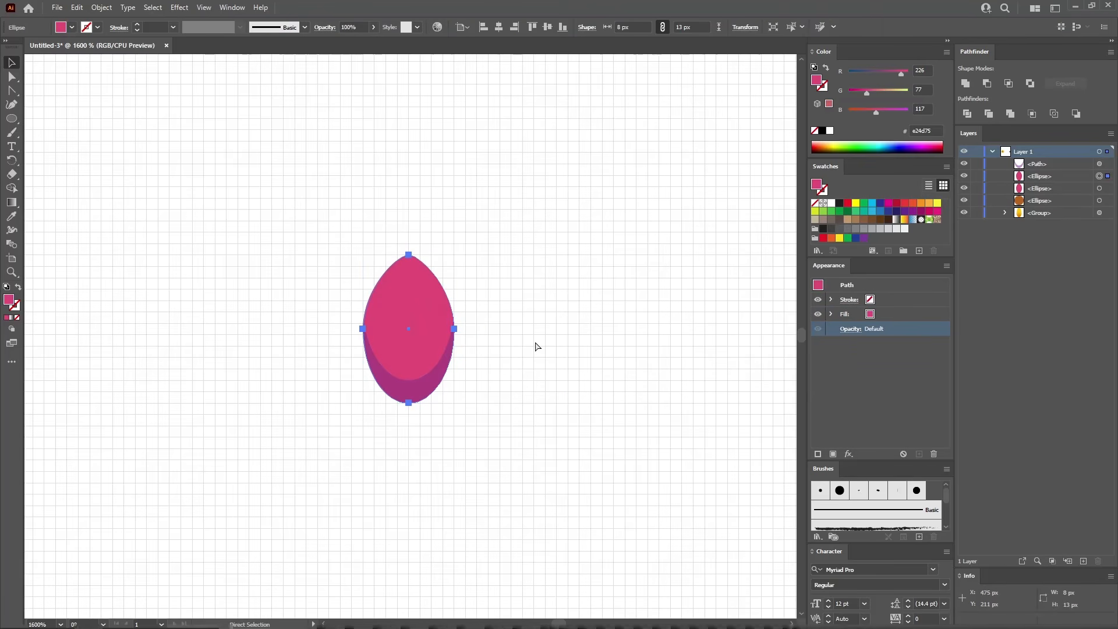
{"action": "key", "text": "ctrl+f"}
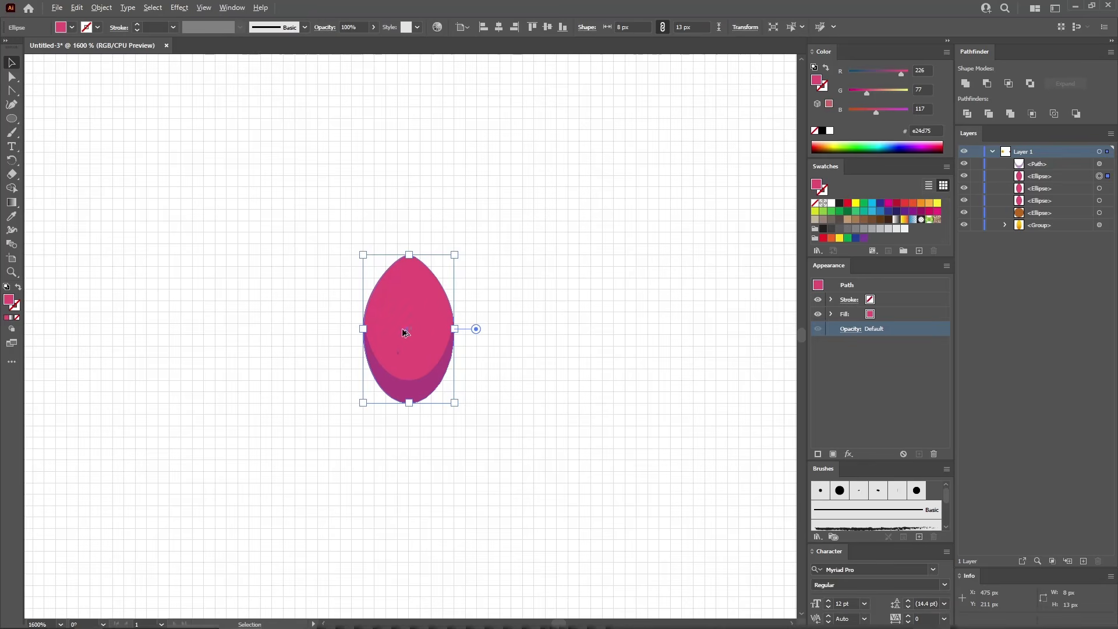
Subtract a copy narrowed to 6 px and raised 2 px from the petal copy beneath, and give the result the purple crescent's appearance.
{"action": "left_click_drag", "start_coordinate": [365, 329], "coordinate": [407, 324]}
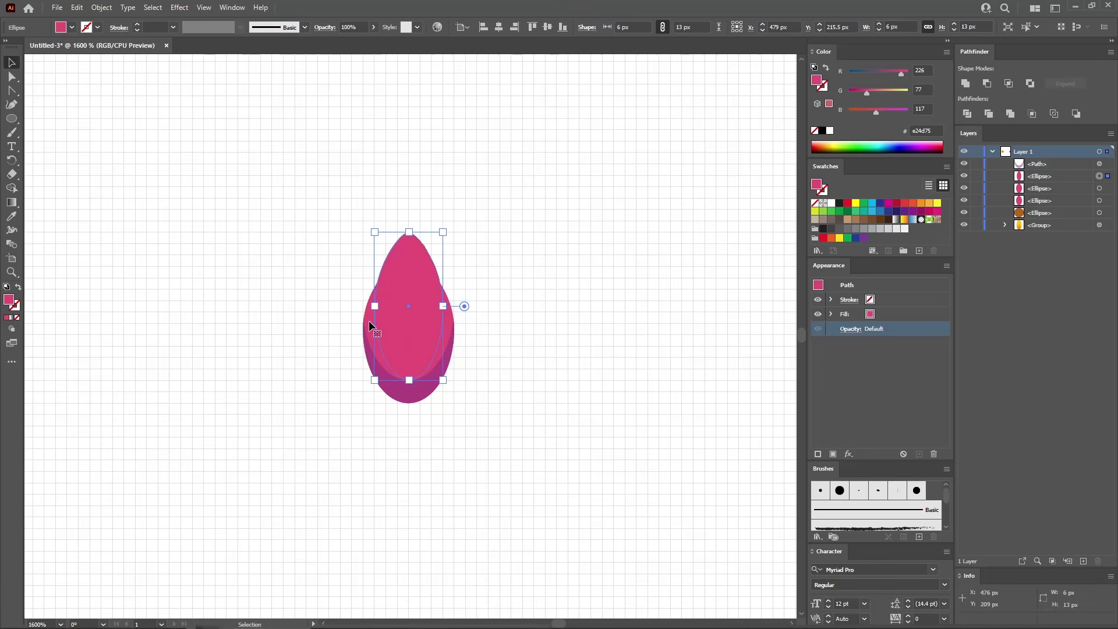
{"action": "left_click", "coordinate": [369, 320], "text": "shift"}
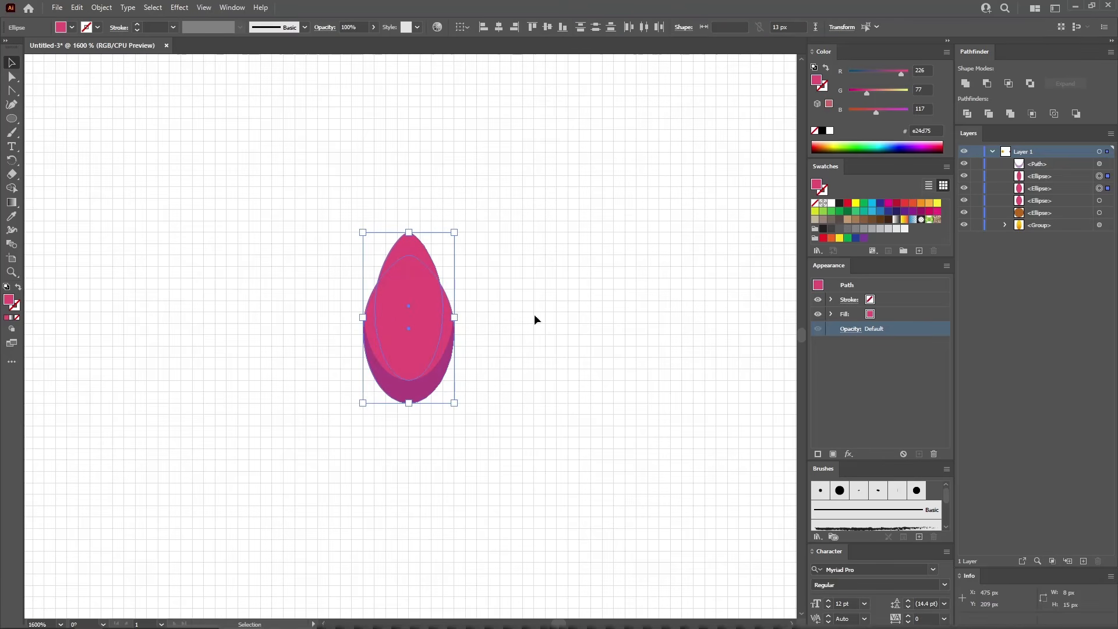
{"action": "left_click", "coordinate": [986, 84]}
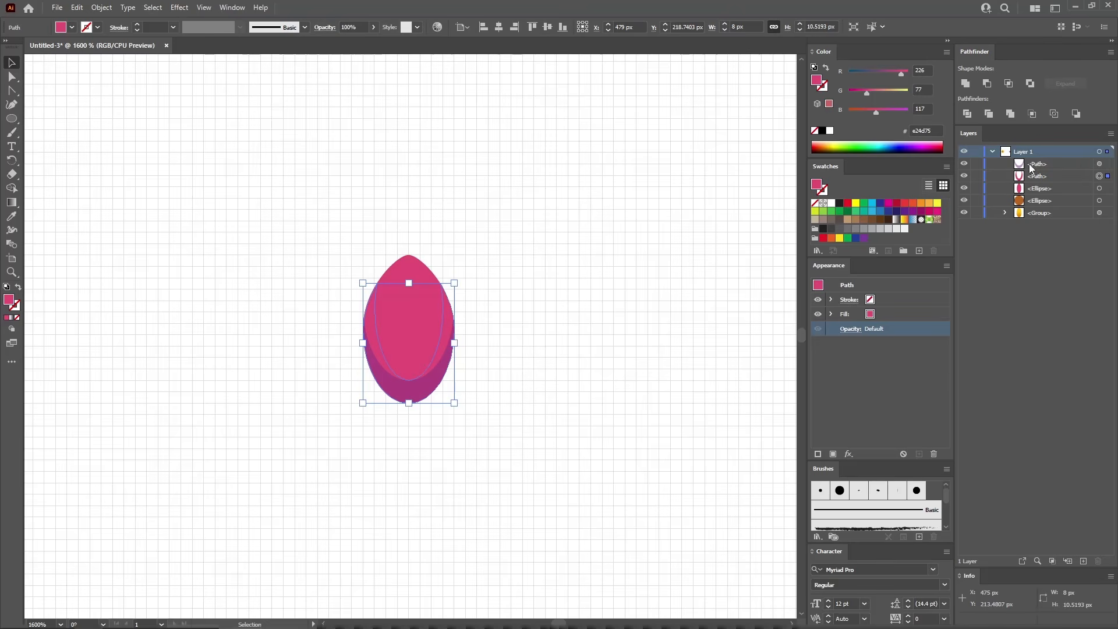
{"action": "left_click_drag", "start_coordinate": [1098, 164], "coordinate": [1098, 165]}
{"action": "left_click_drag", "start_coordinate": [1100, 179], "coordinate": [1100, 178]}
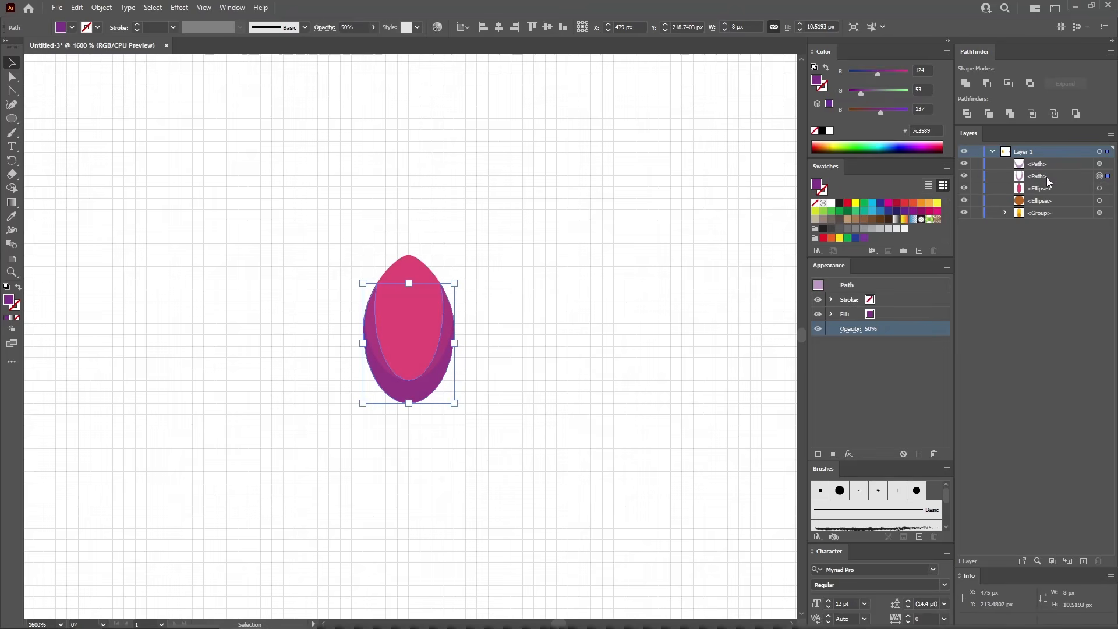
Draw a vertical 9 px line upward from the petal's bottom anchor and give it a 3 pt stroke.
{"action": "left_click_drag", "start_coordinate": [12, 118], "coordinate": [68, 173]}
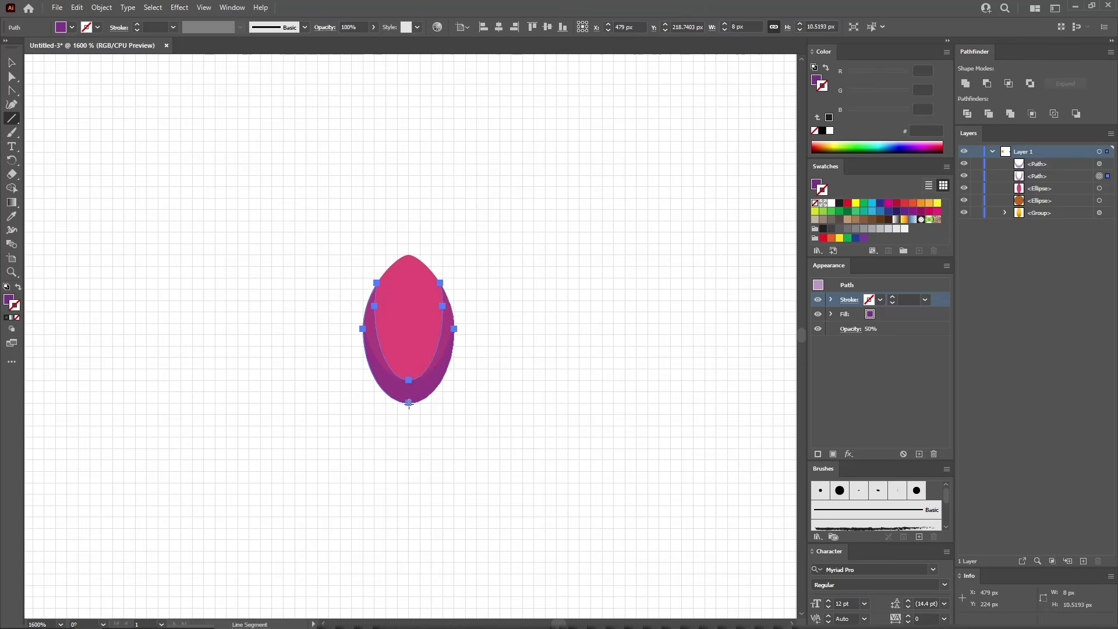
{"action": "left_click_drag", "start_coordinate": [409, 402], "coordinate": [410, 299]}
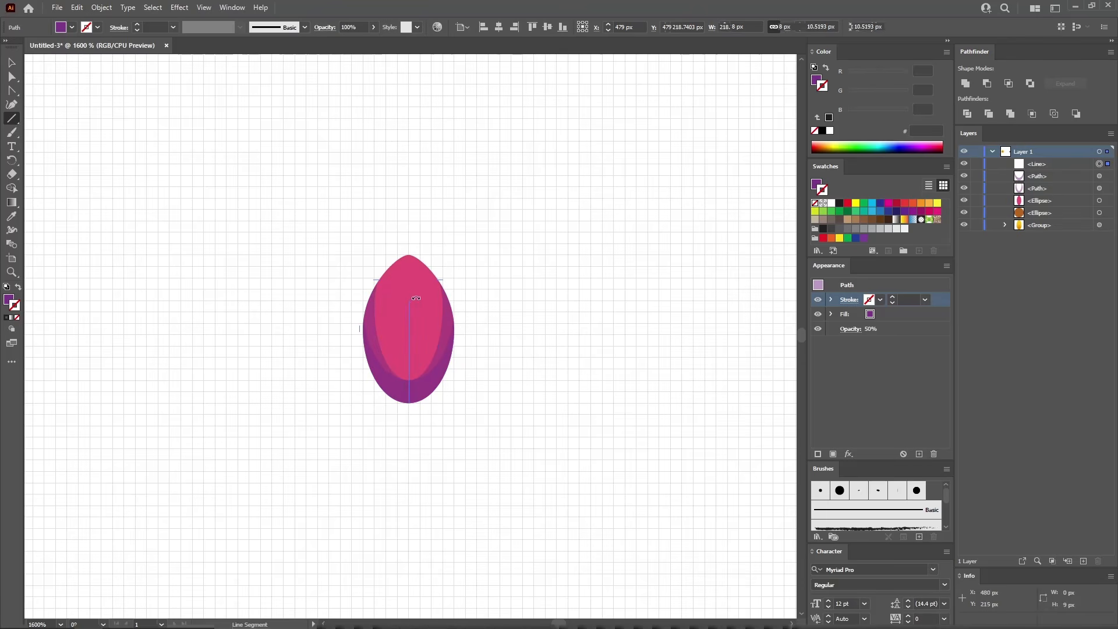
{"action": "left_click", "coordinate": [907, 299]}
{"action": "type", "text": "3"}
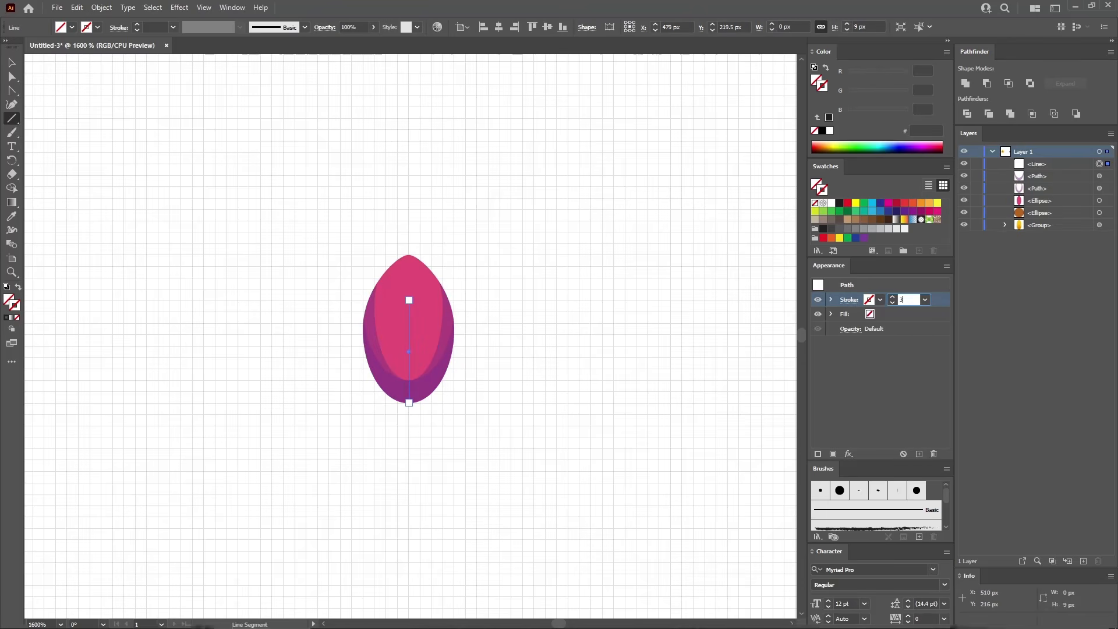
{"action": "key", "text": "Return"}
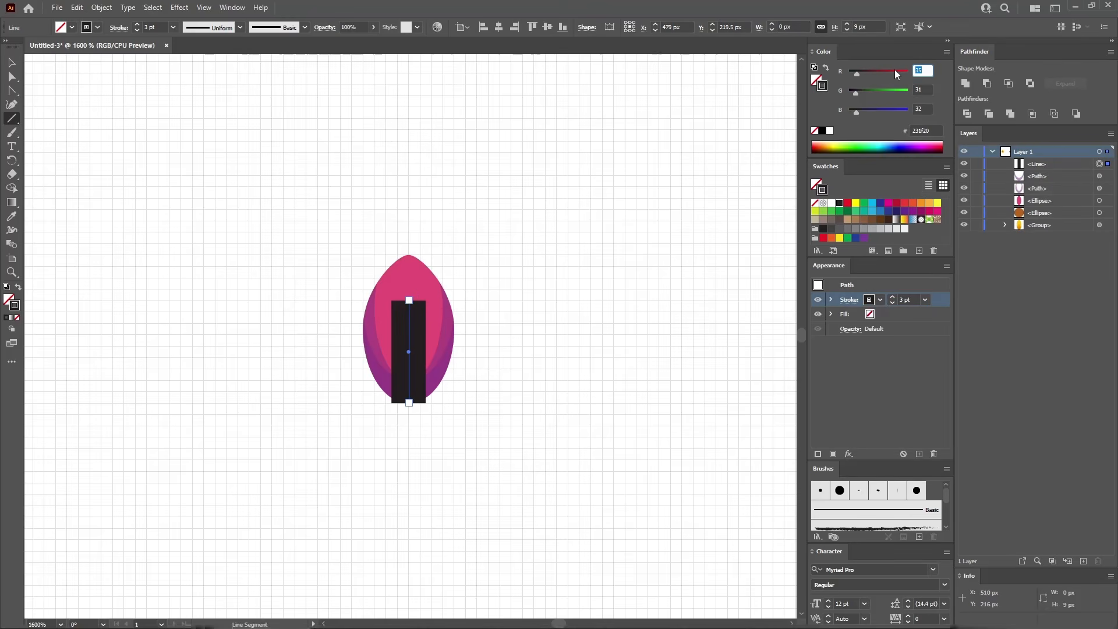
Color the petal's center line stroke RGB 124, 53, 137 and set its opacity to 50%.
{"action": "type", "text": "124"}
{"action": "key", "text": "Tab"}
{"action": "type", "text": "53"}
{"action": "key", "text": "Tab"}
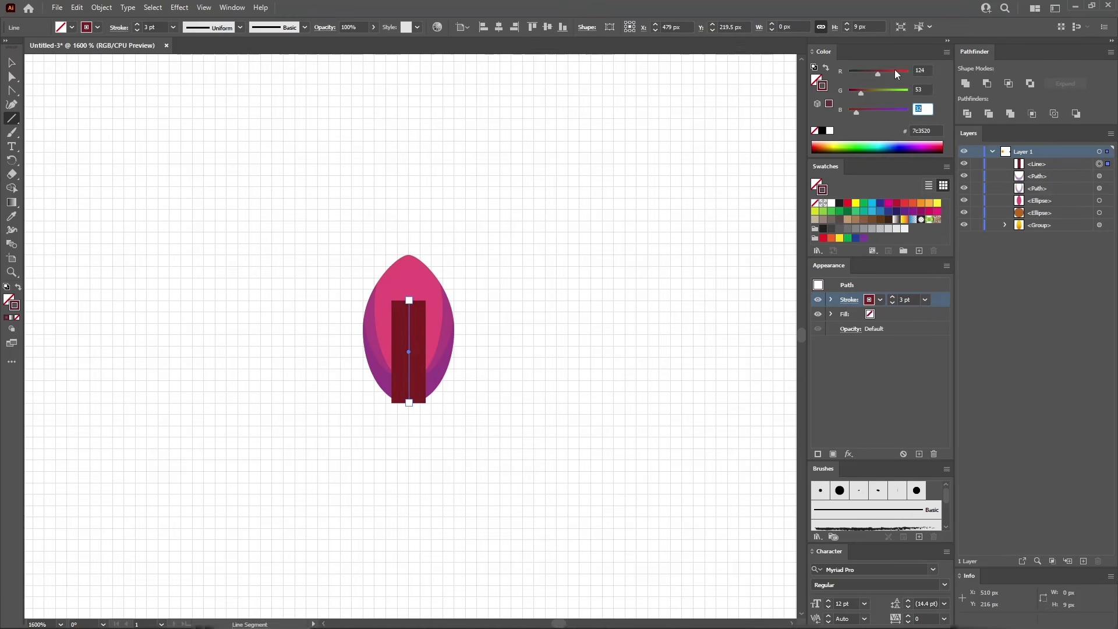
{"action": "type", "text": "137"}
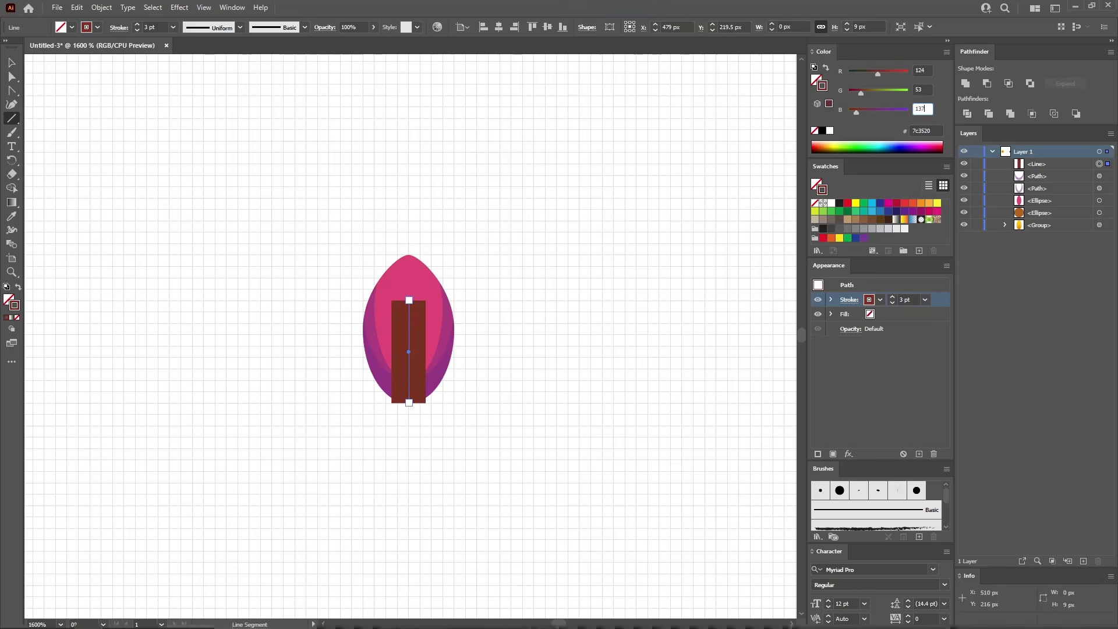
{"action": "left_click", "coordinate": [850, 329]}
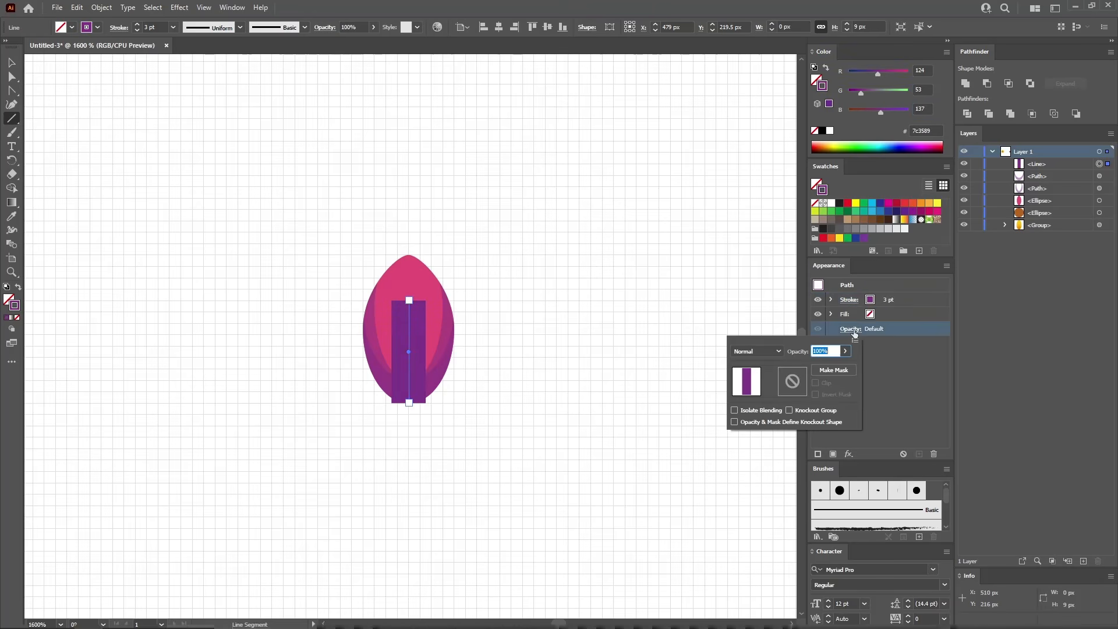
{"action": "type", "text": "50"}
{"action": "key", "text": "Return"}
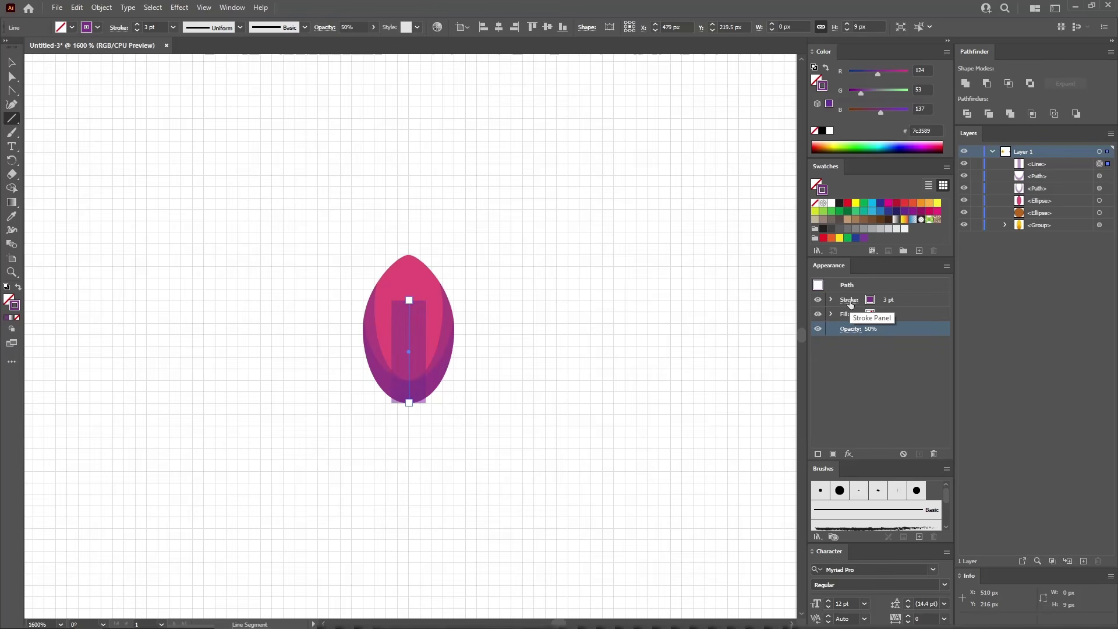
Apply the triangular width profile to the center line so it tapers to a point toward the petal's tip.
{"action": "left_click", "coordinate": [851, 302]}
{"action": "left_click", "coordinate": [851, 304]}
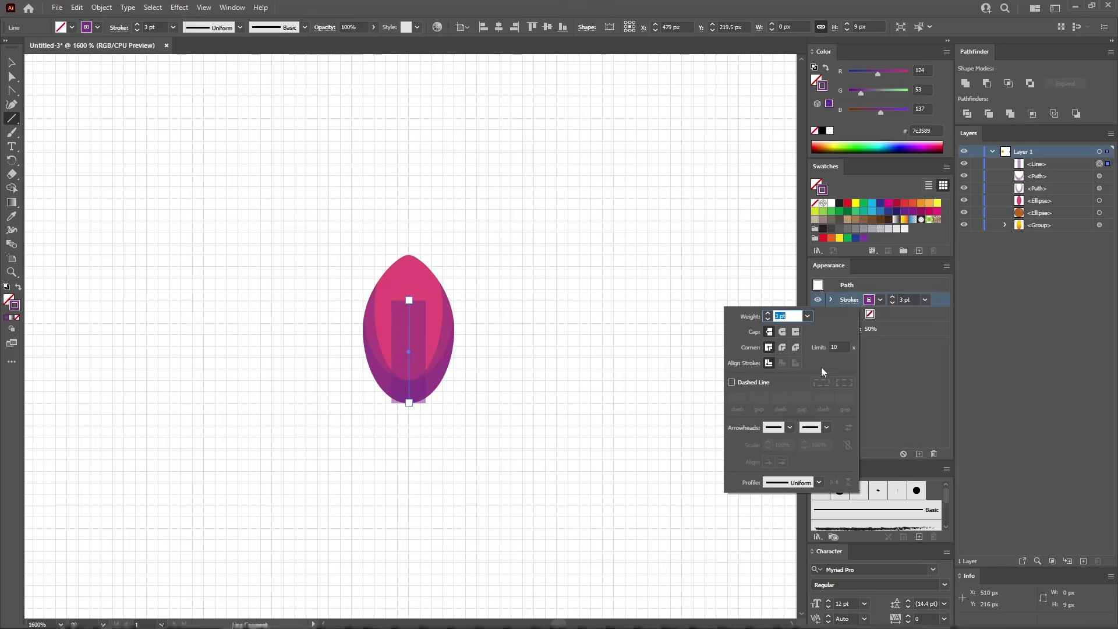
{"action": "left_click", "coordinate": [819, 482]}
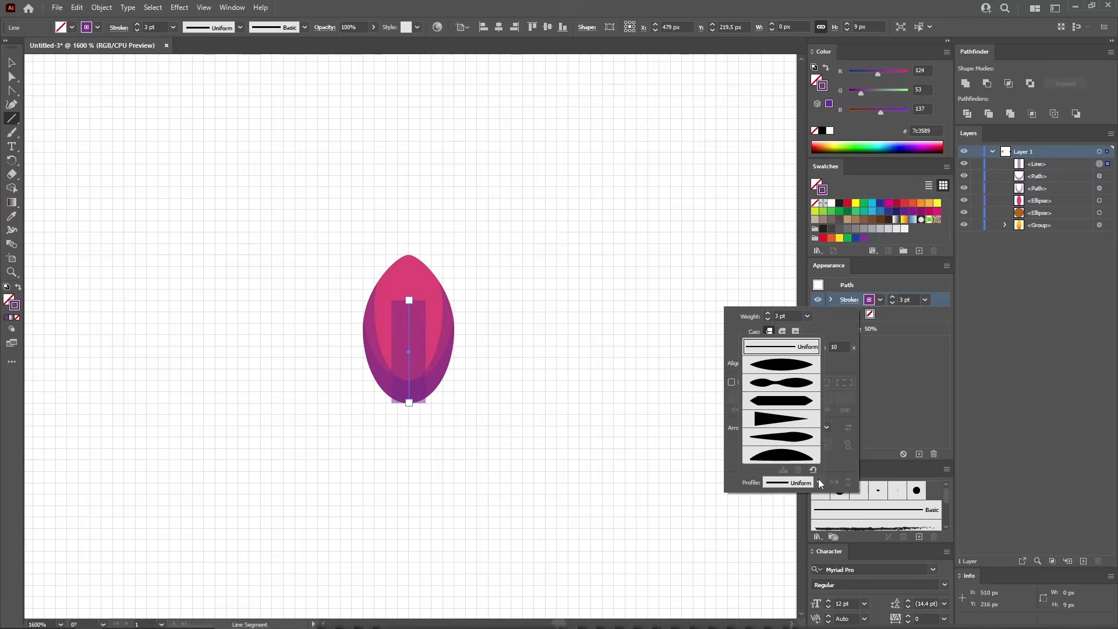
{"action": "left_click", "coordinate": [794, 419]}
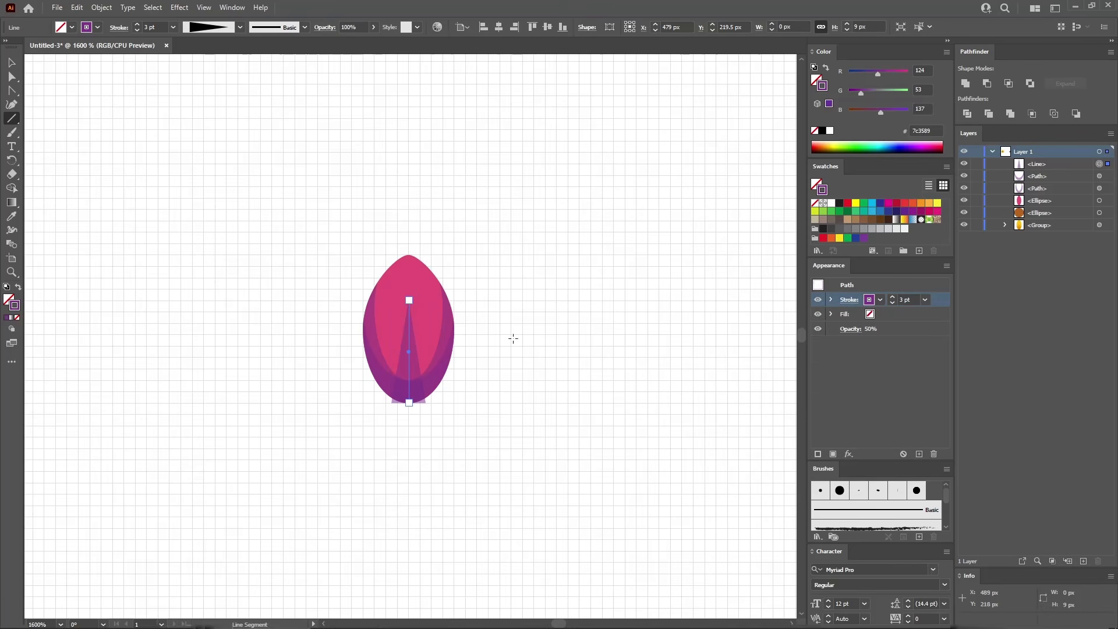
Select all parts of the pink petal and group them.
{"action": "key", "text": "v"}
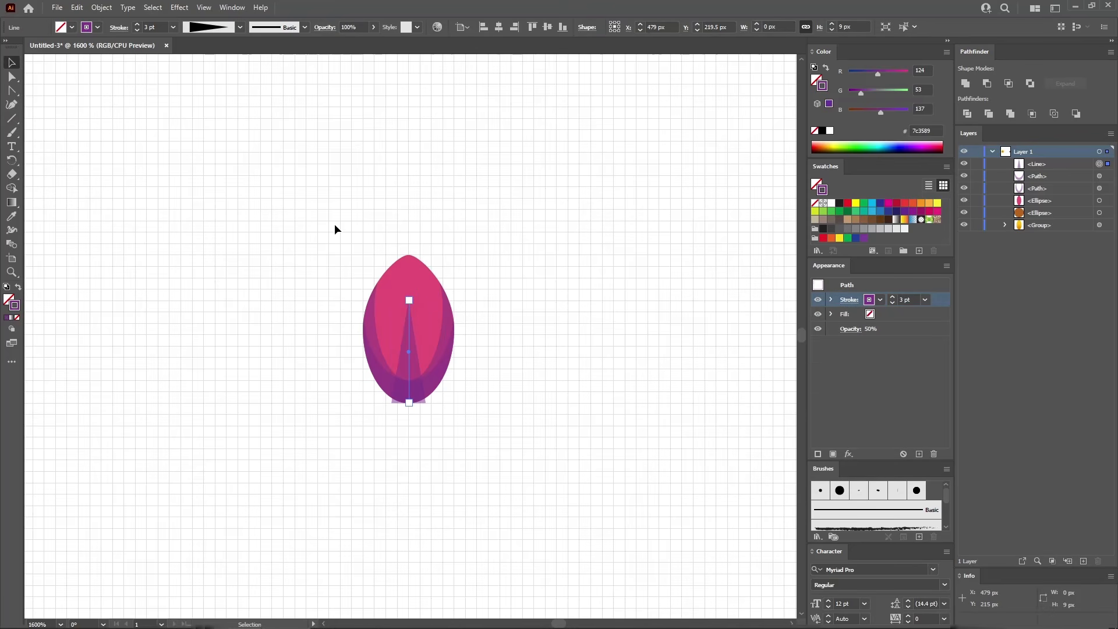
{"action": "left_click_drag", "start_coordinate": [335, 224], "coordinate": [482, 429]}
{"action": "key", "text": "a"}
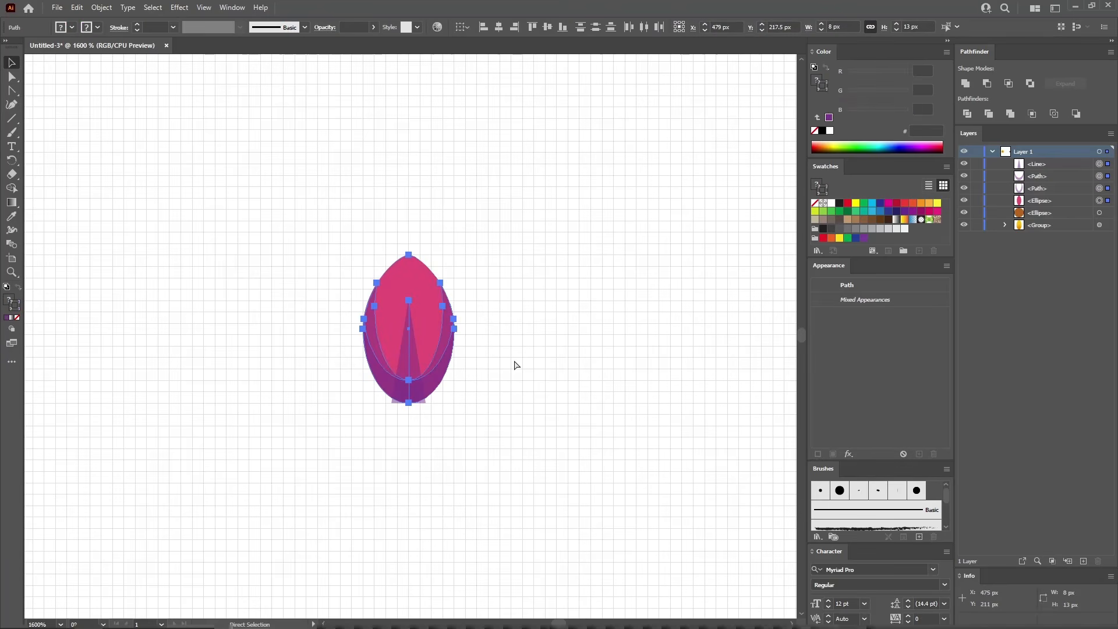
{"action": "key", "text": "ctrl+g"}
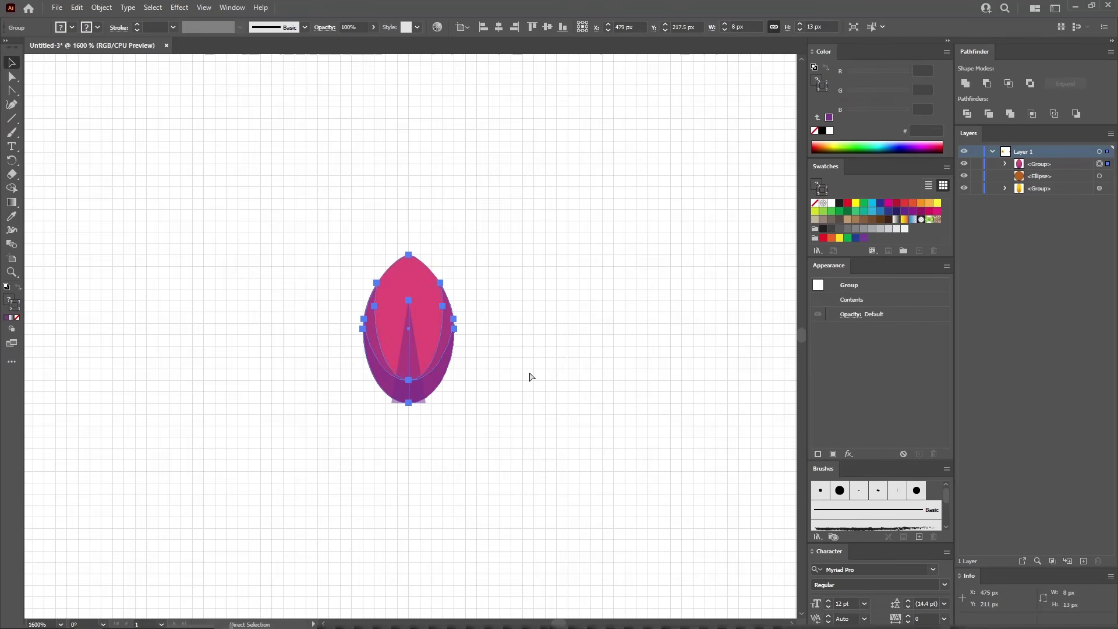
Apply a Transform effect to the petal group with a 45° rotation about its bottom-center point and 7 copies.
{"action": "key", "text": "ctrl+minus"}
{"action": "key", "text": "ctrl+minus"}
{"action": "key", "text": "v"}
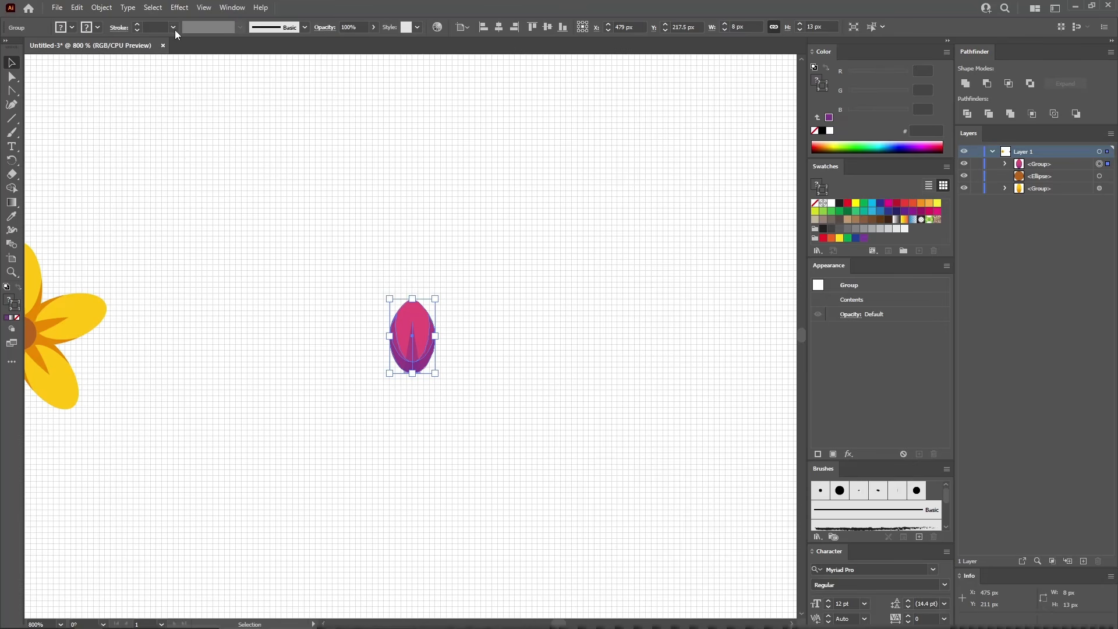
{"action": "left_click", "coordinate": [175, 8]}
{"action": "mouse_move", "coordinate": [232, 102]}
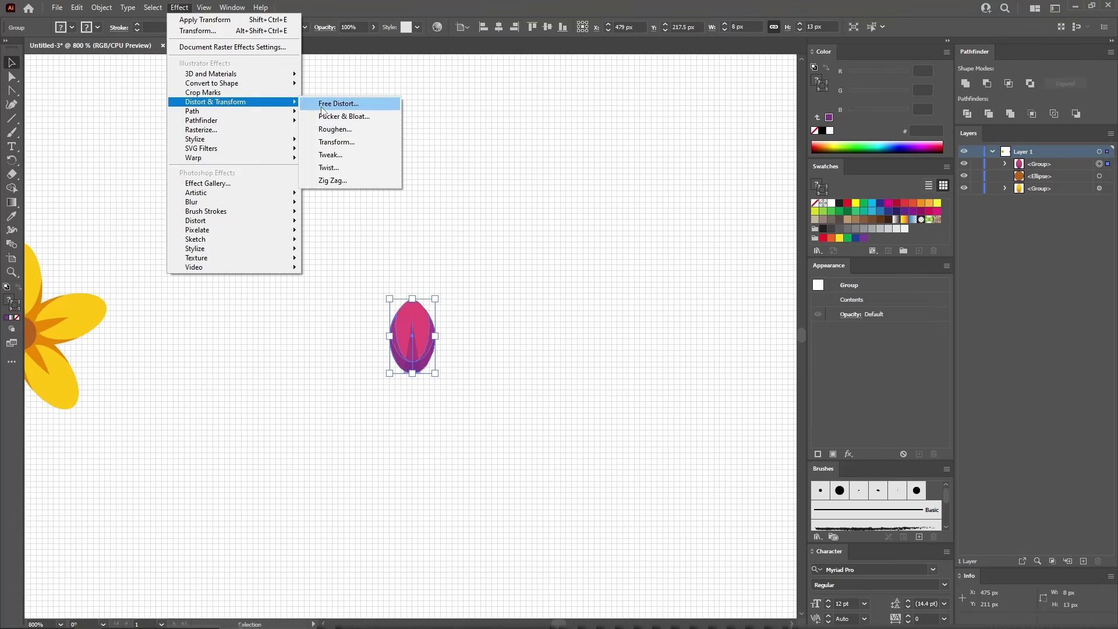
{"action": "left_click", "coordinate": [333, 142]}
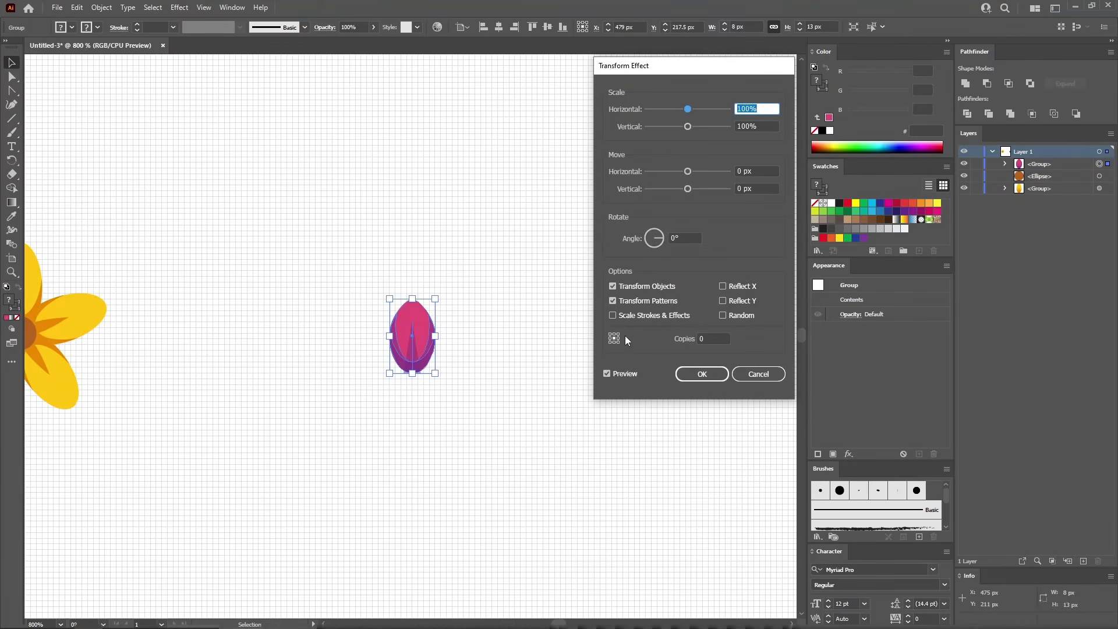
{"action": "left_click", "coordinate": [679, 237]}
{"action": "type", "text": "4"}
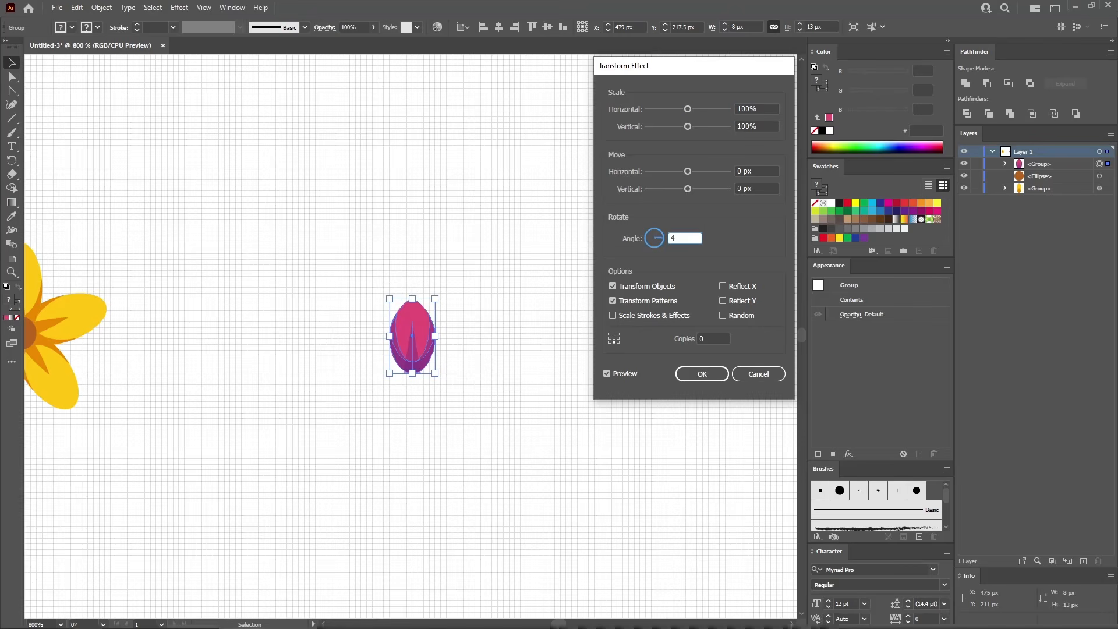
{"action": "type", "text": "5"}
{"action": "left_click", "coordinate": [712, 338]}
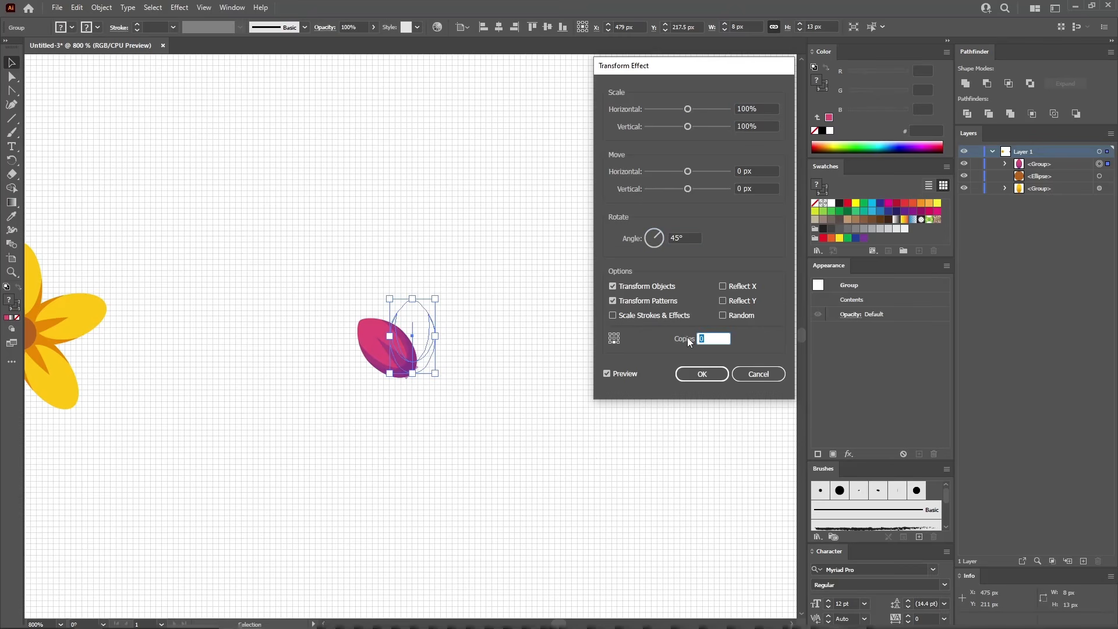
{"action": "type", "text": "7"}
{"action": "left_click", "coordinate": [766, 185]}
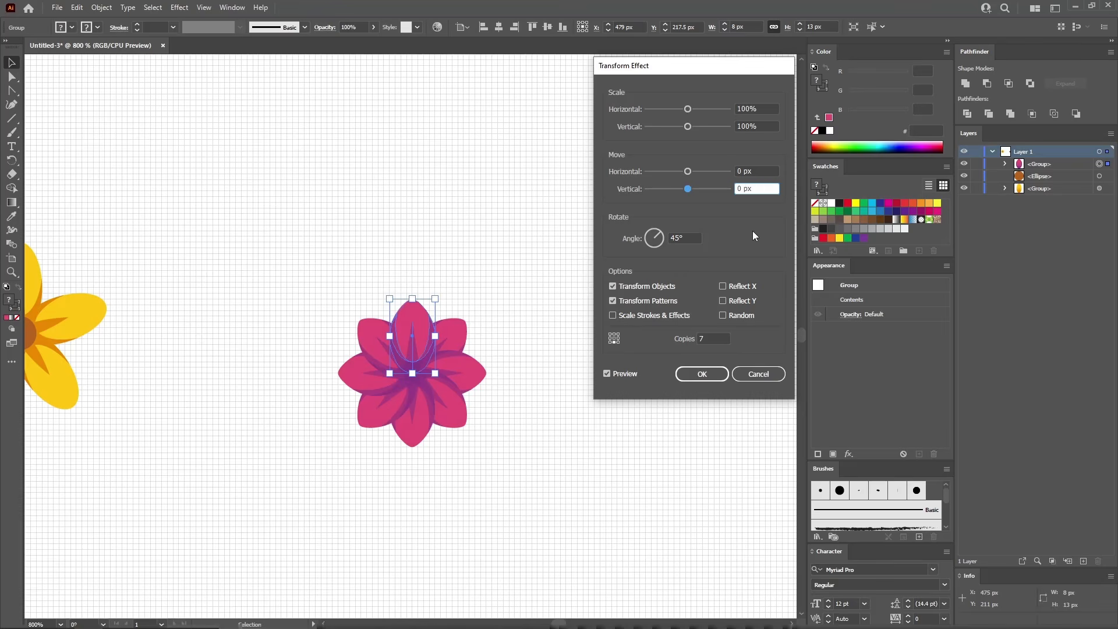
{"action": "left_click", "coordinate": [701, 374]}
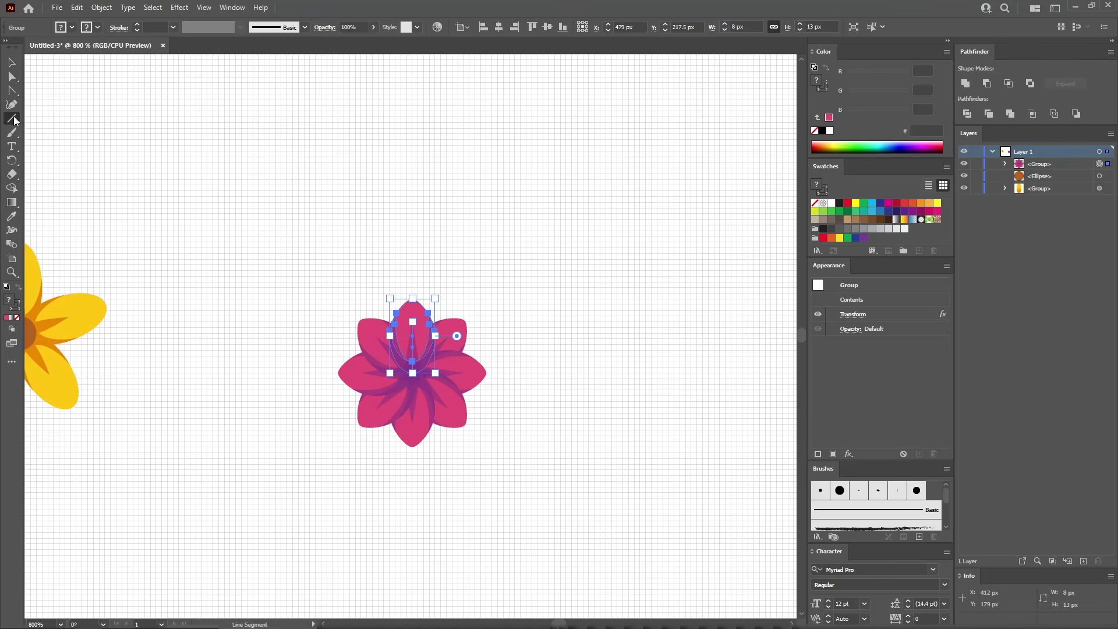
Draw an 8 px circle beside the pink flower and fill it with RGB 255, 209, 59.
{"action": "left_click_drag", "start_coordinate": [12, 118], "coordinate": [67, 144]}
{"action": "left_click_drag", "start_coordinate": [526, 317], "coordinate": [572, 362]}
{"action": "left_click", "coordinate": [900, 313]}
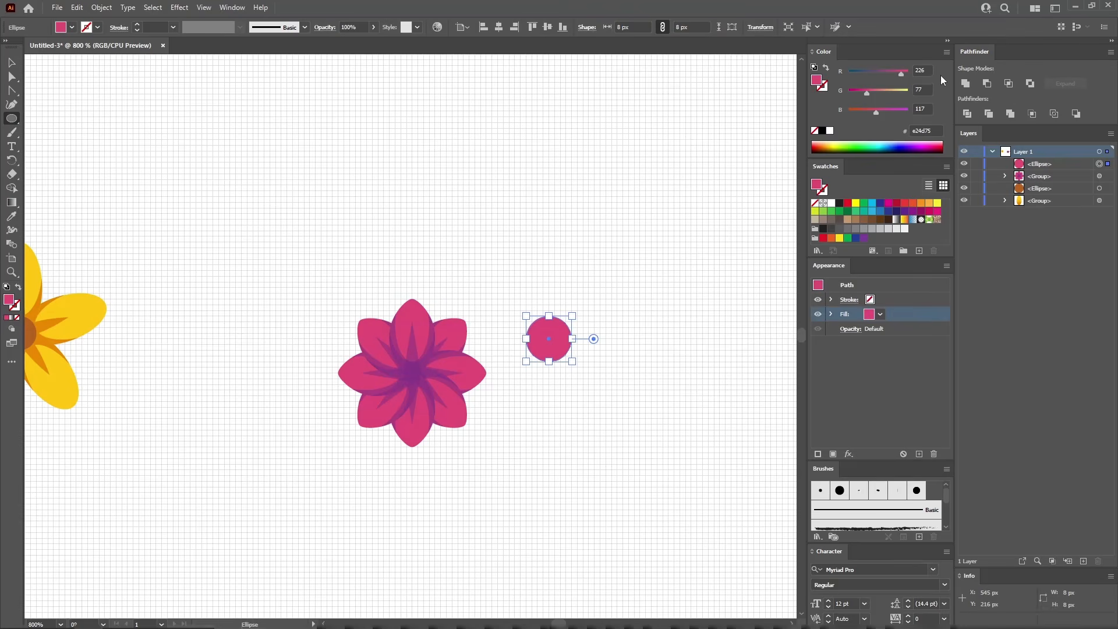
{"action": "left_click_drag", "start_coordinate": [932, 71], "coordinate": [872, 90]}
{"action": "type", "text": "255"}
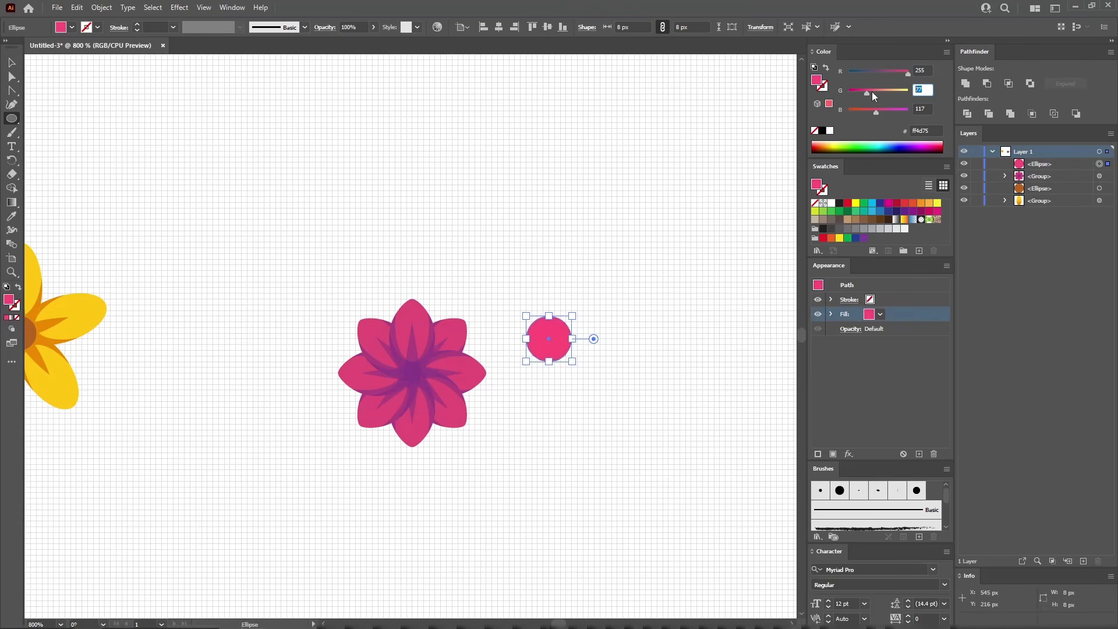
{"action": "type", "text": "209"}
{"action": "key", "text": "Tab"}
{"action": "type", "text": "5"}
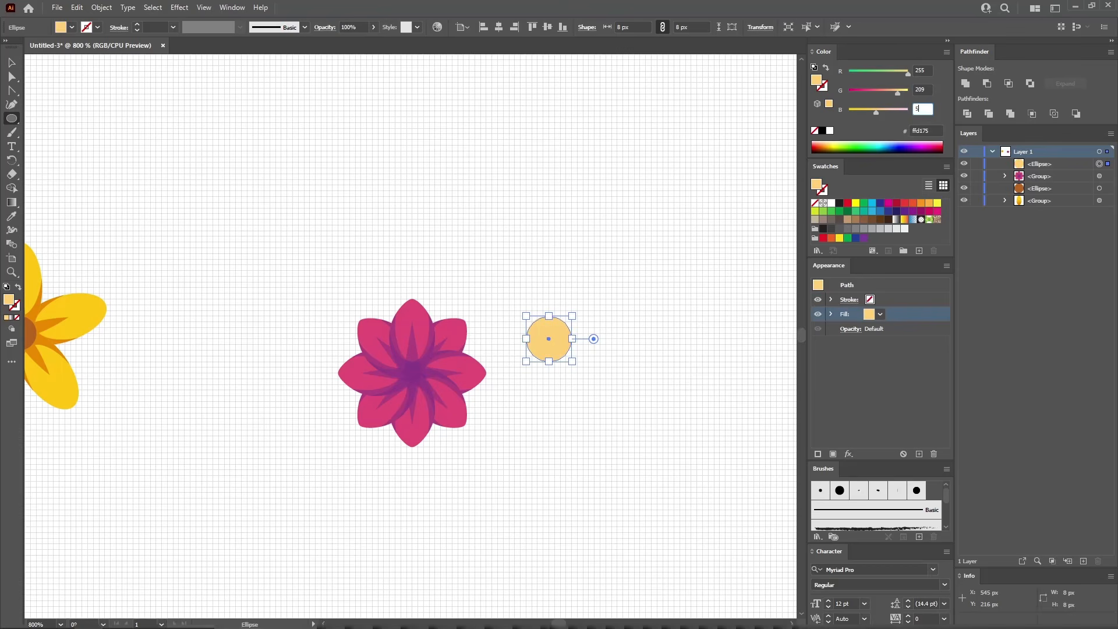
{"action": "type", "text": "9"}
{"action": "key", "text": "Return"}
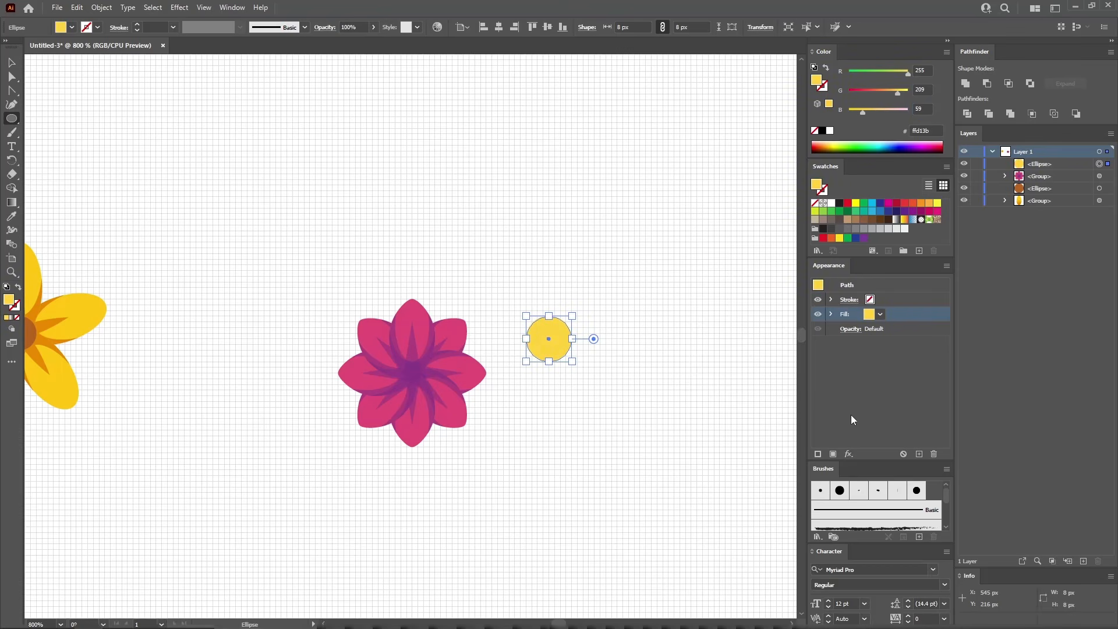
Add a second fill to the circle and color it RGB 254, 163, 0.
{"action": "left_click", "coordinate": [832, 454]}
{"action": "left_click", "coordinate": [923, 71]}
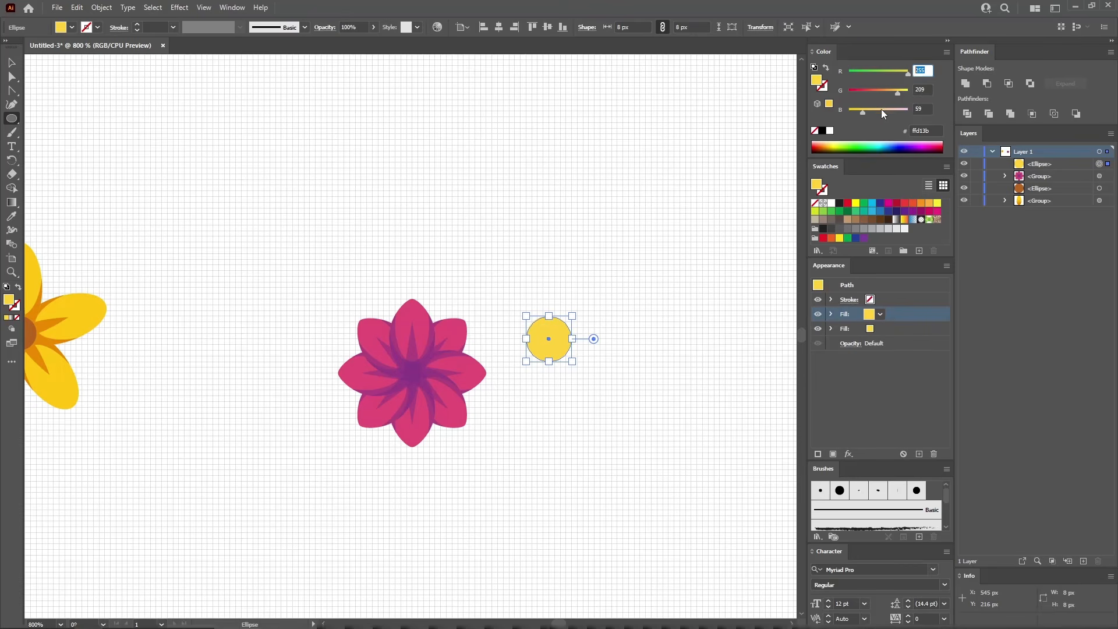
{"action": "type", "text": "254"}
{"action": "key", "text": "Tab"}
{"action": "type", "text": "163"}
{"action": "key", "text": "Tab"}
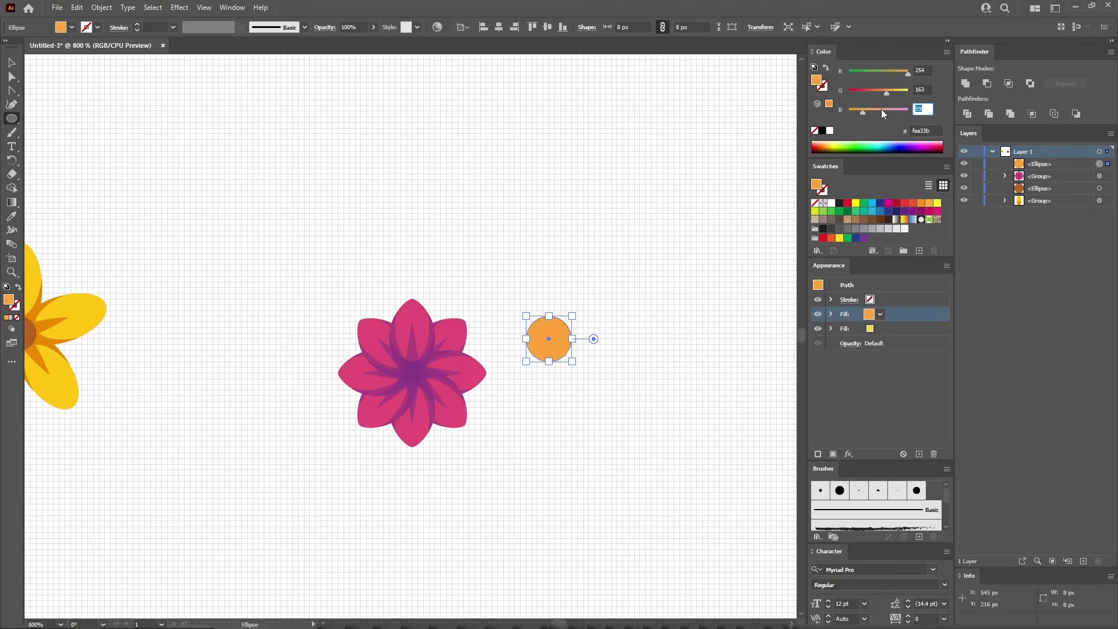
{"action": "type", "text": "0"}
{"action": "key", "text": "Return"}
Apply an Offset Path effect of -1 px to the circle's orange fill.
{"action": "left_click", "coordinate": [179, 8]}
{"action": "mouse_move", "coordinate": [207, 112]}
{"action": "left_click", "coordinate": [341, 112]}
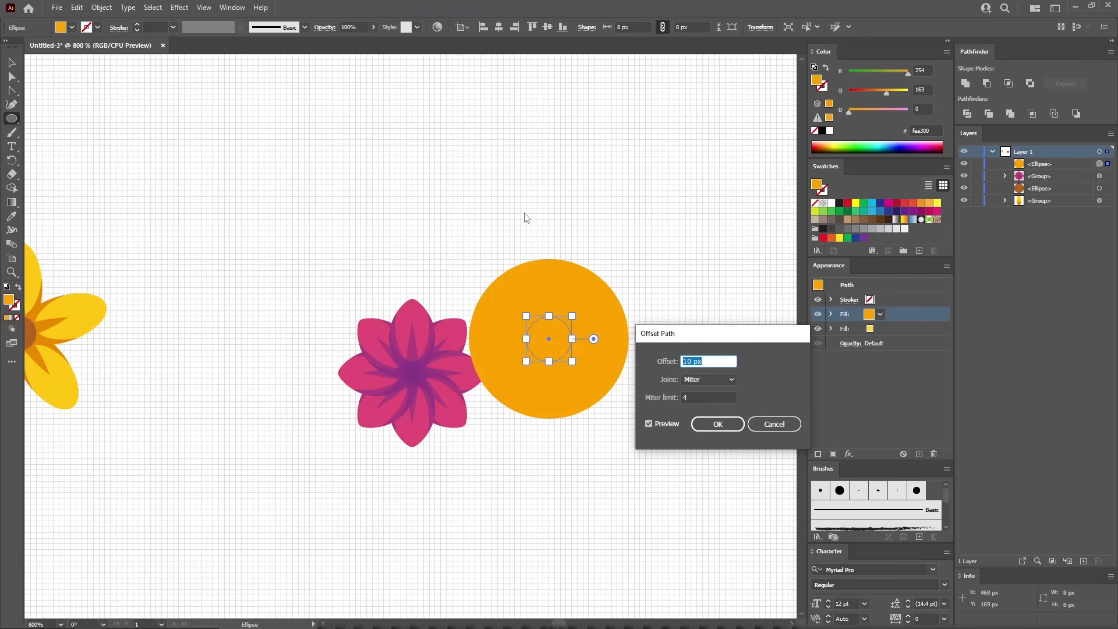
{"action": "type", "text": "-1"}
{"action": "left_click", "coordinate": [715, 424]}
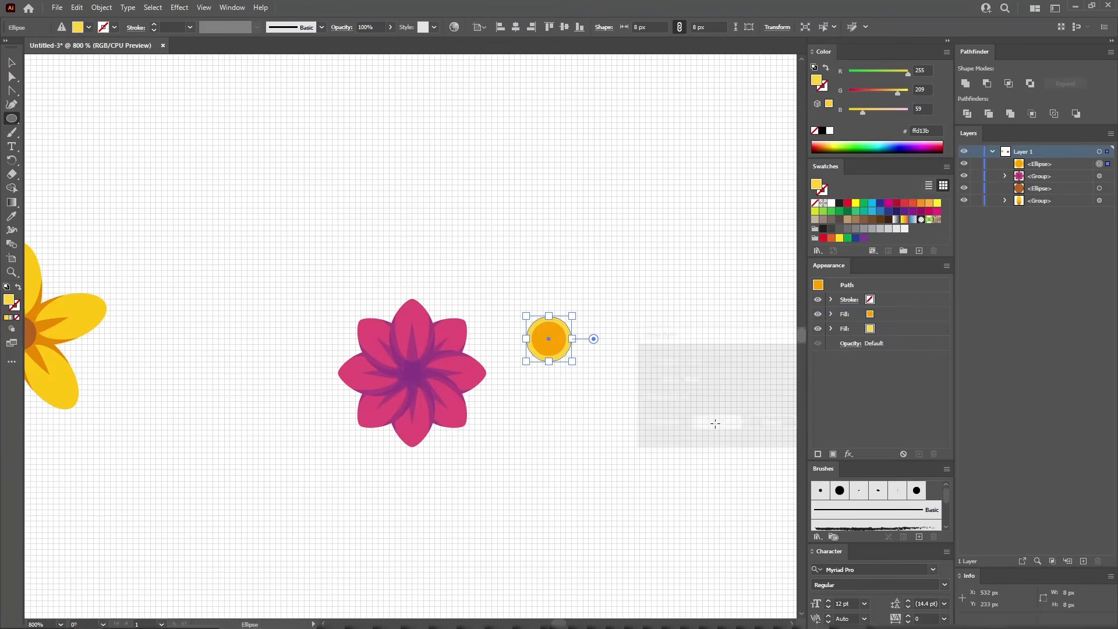
Give the circle a 2 pt stroke colored RGB 255, 209, 59.
{"action": "left_click", "coordinate": [905, 299]}
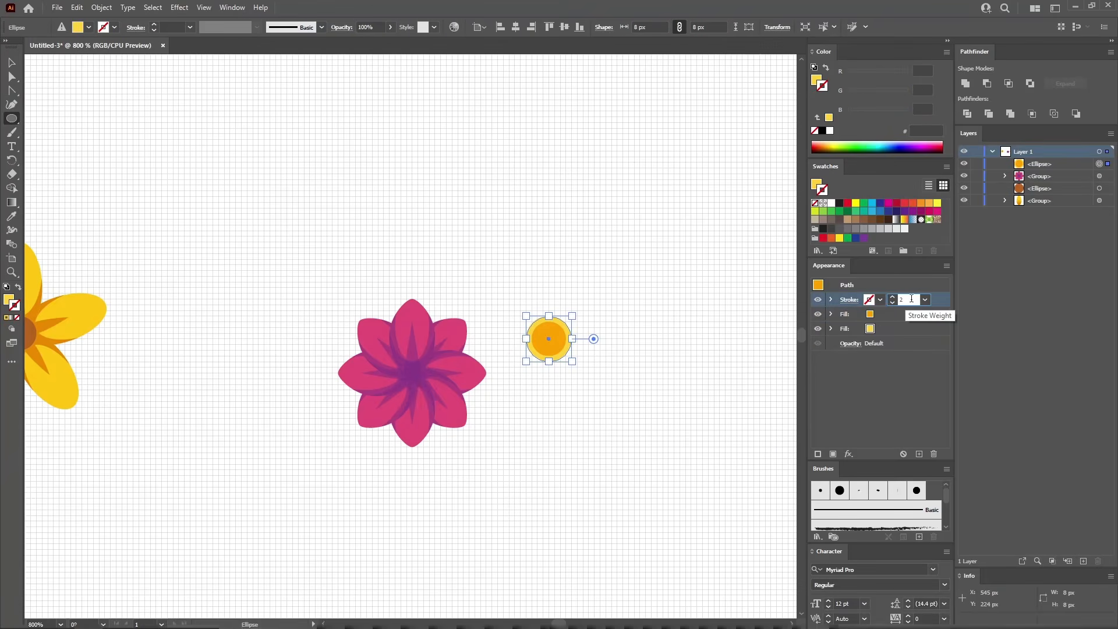
{"action": "type", "text": "2"}
{"action": "key", "text": "Return"}
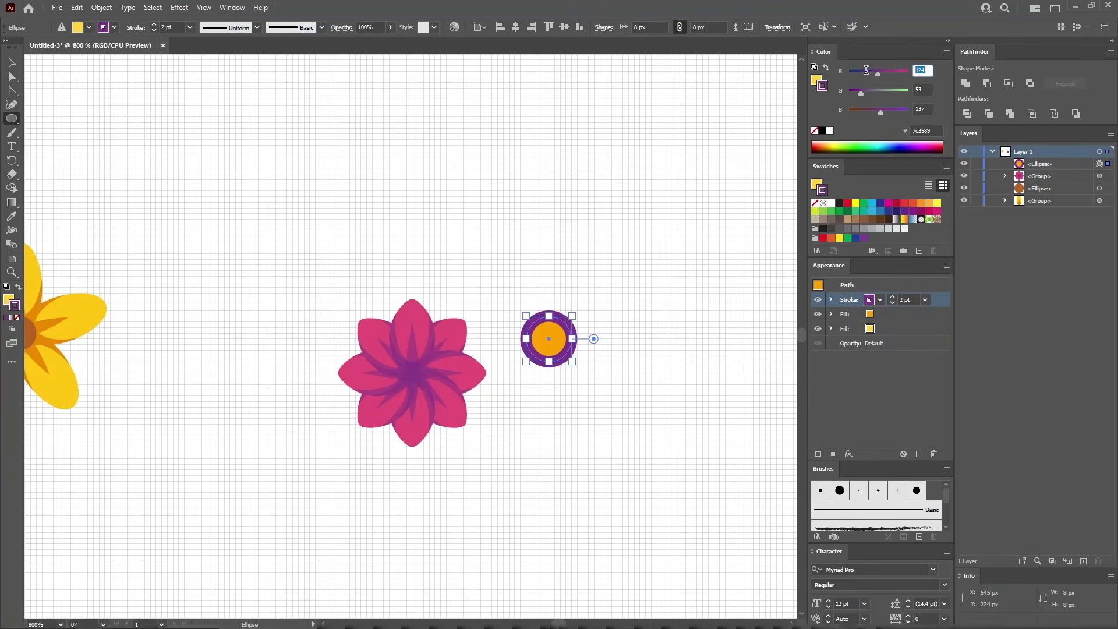
{"action": "type", "text": "255"}
{"action": "key", "text": "Tab"}
{"action": "type", "text": "209"}
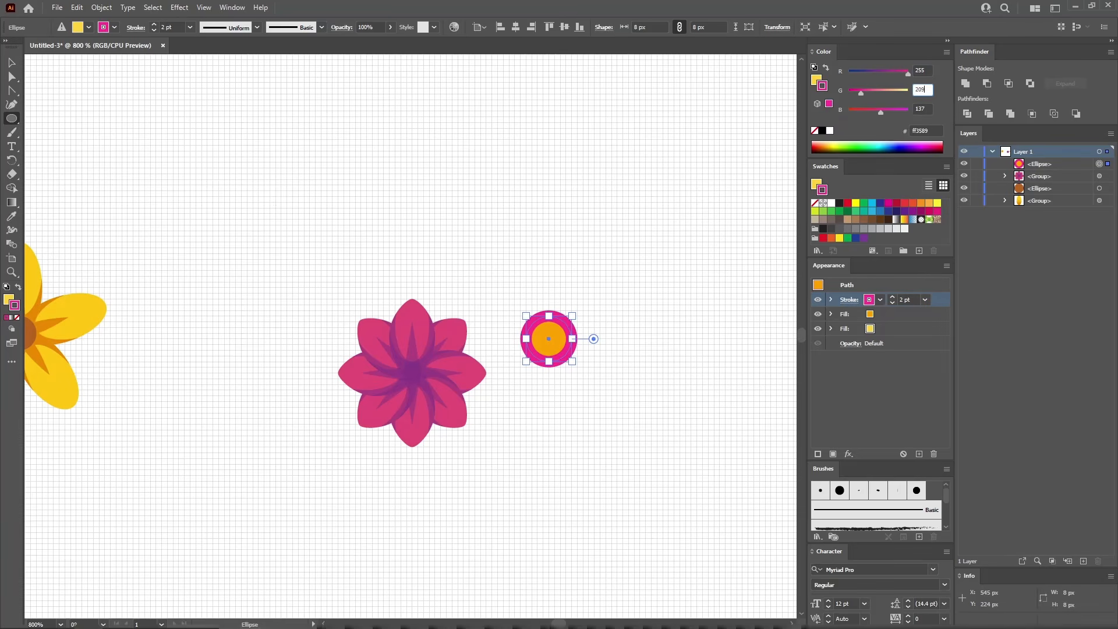
{"action": "key", "text": "Tab"}
{"action": "type", "text": "59"}
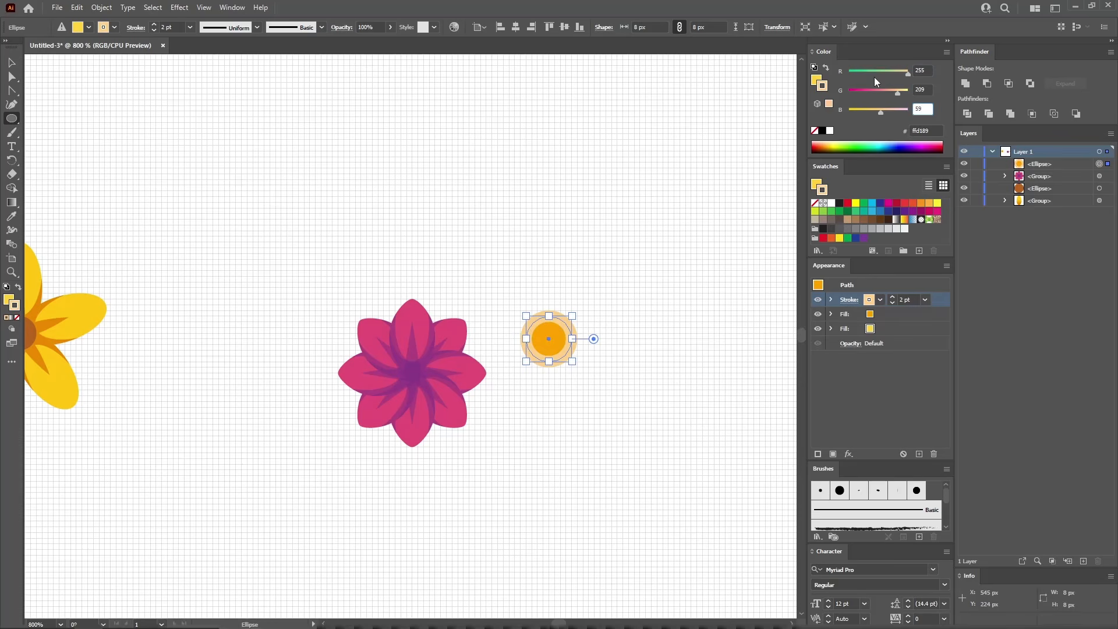
{"action": "key", "text": "Return"}
Make the circle's stroke a dashed line with round caps, a 0 pt dash and a 2 pt gap, aligning dashes to corners and path ends.
{"action": "left_click", "coordinate": [848, 300]}
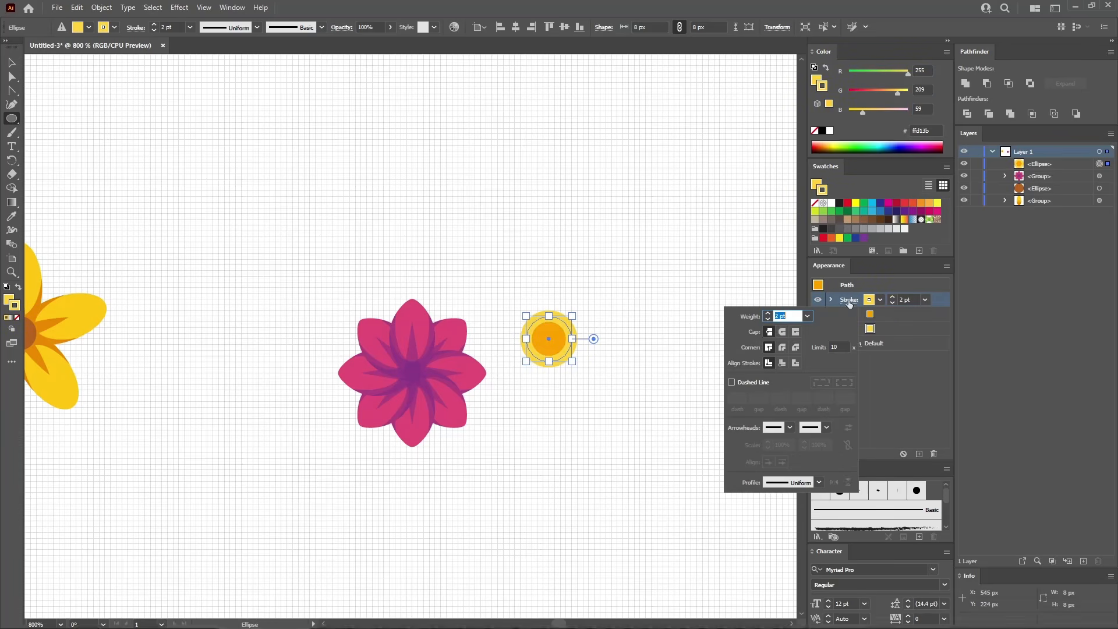
{"action": "left_click", "coordinate": [784, 333]}
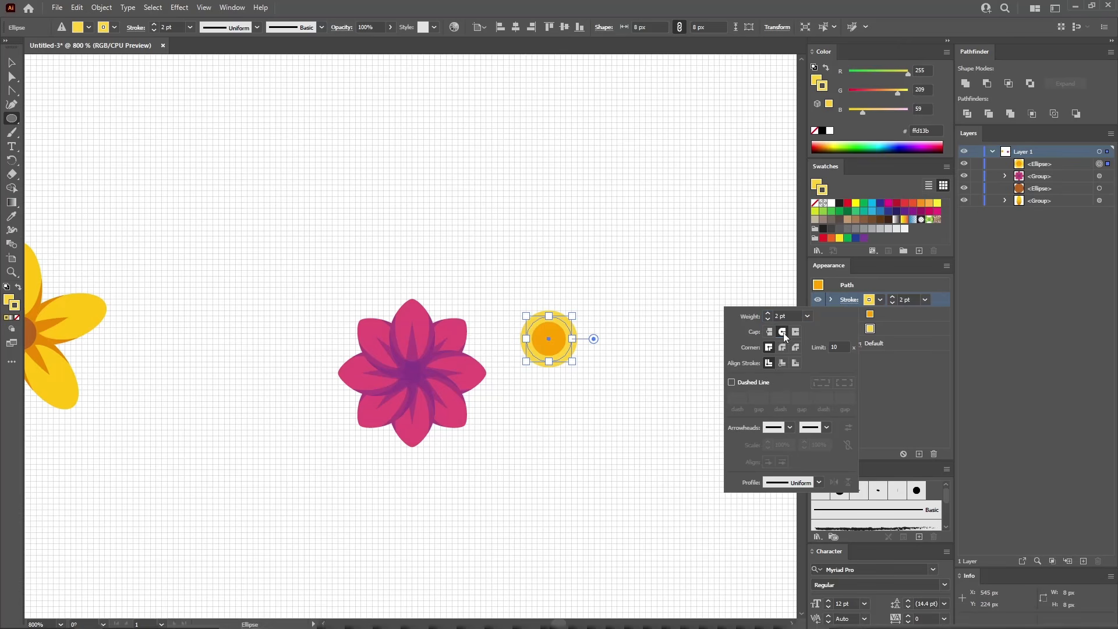
{"action": "left_click", "coordinate": [732, 382]}
{"action": "type", "text": "2"}
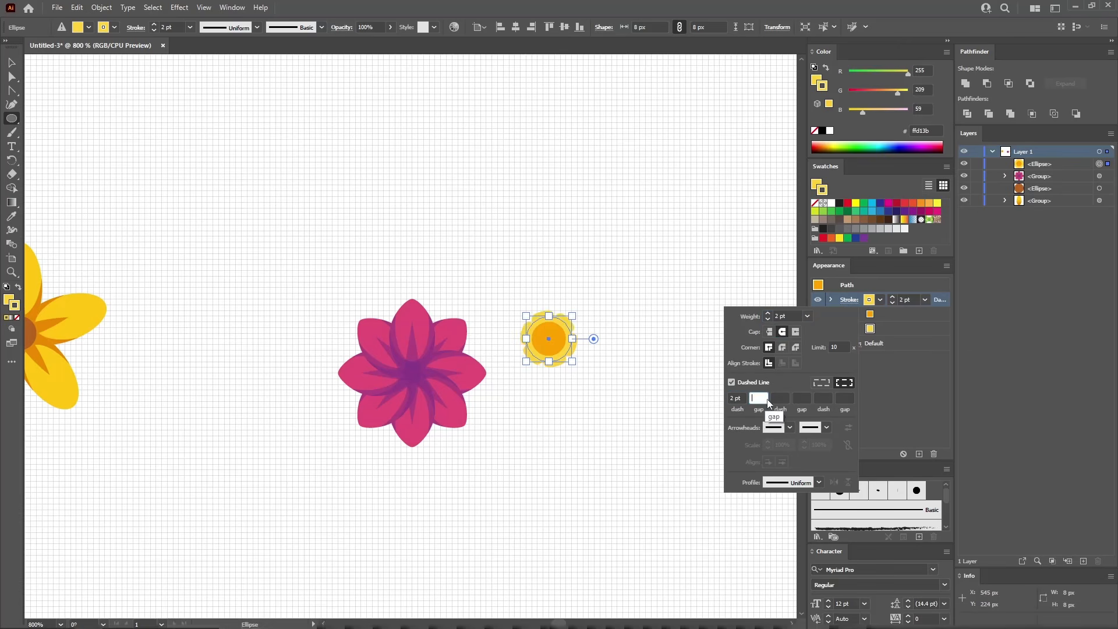
{"action": "key", "text": "Return"}
{"action": "type", "text": "0"}
{"action": "key", "text": "Tab"}
{"action": "type", "text": "2"}
{"action": "left_click", "coordinate": [847, 385]}
Move the scalloped circle onto the center of the pink flower and deselect it.
{"action": "left_click", "coordinate": [13, 62]}
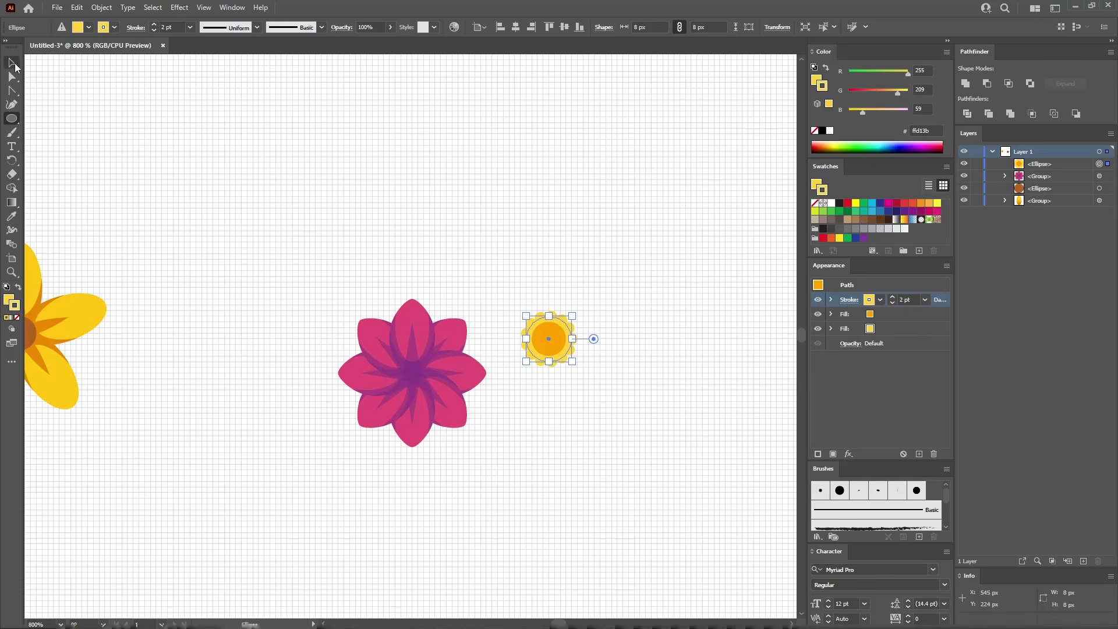
{"action": "left_click", "coordinate": [501, 278]}
{"action": "left_click_drag", "start_coordinate": [548, 333], "coordinate": [413, 368]}
{"action": "left_click", "coordinate": [542, 352]}
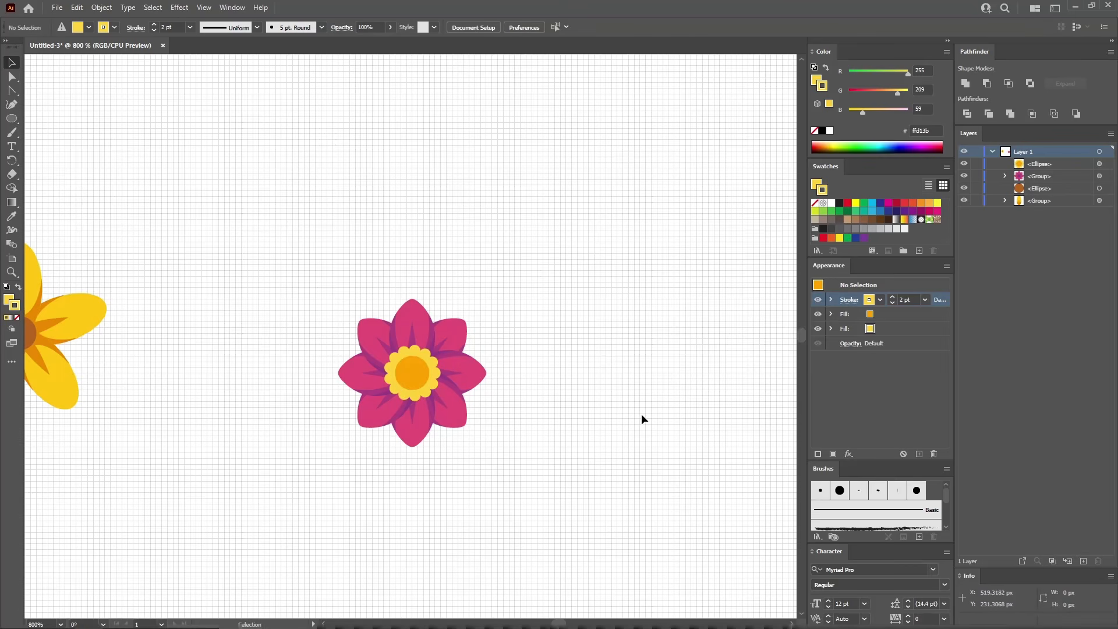
Create a 14 × 18 px rectangle in the empty area beyond the pink flower.
{"action": "key", "text": "space"}
{"action": "left_click_drag", "start_coordinate": [673, 435], "coordinate": [224, 292]}
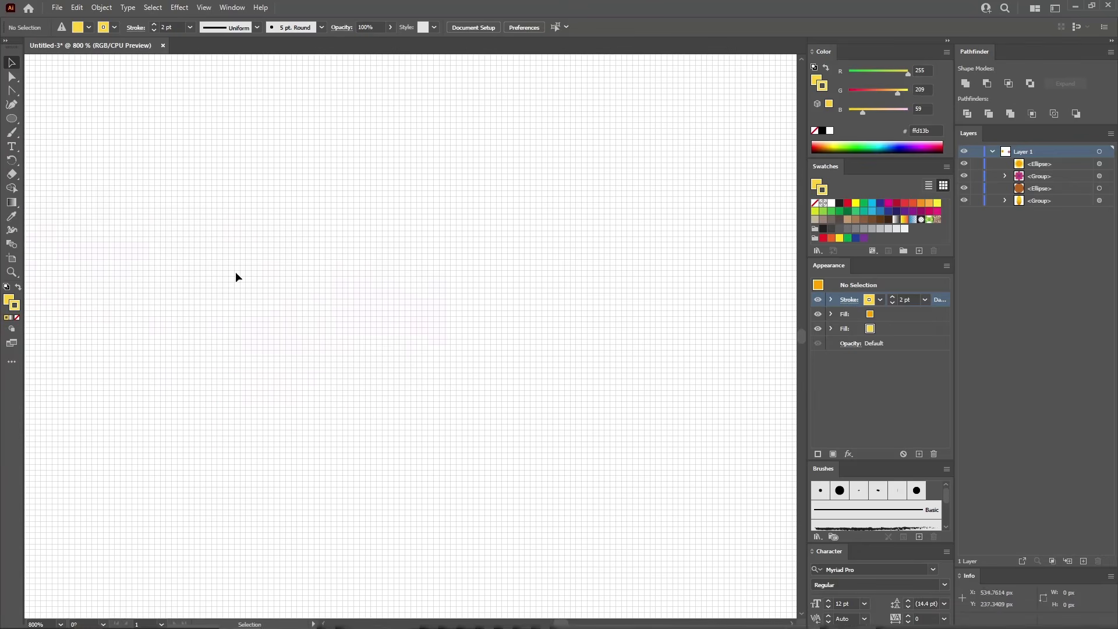
{"action": "left_click_drag", "start_coordinate": [12, 118], "coordinate": [44, 116]}
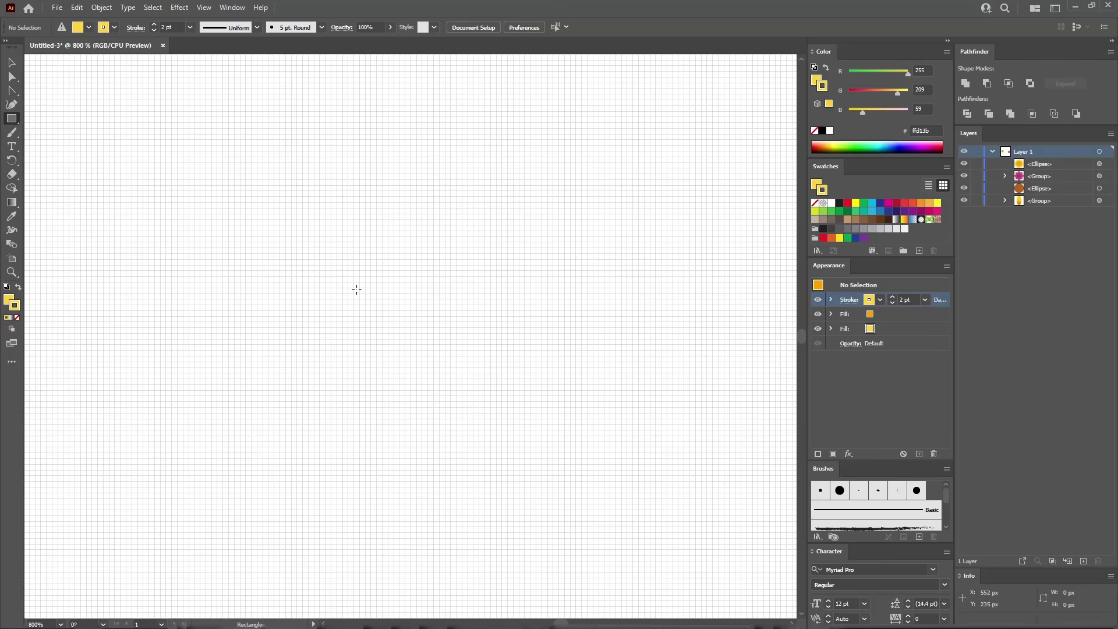
{"action": "left_click", "coordinate": [375, 277]}
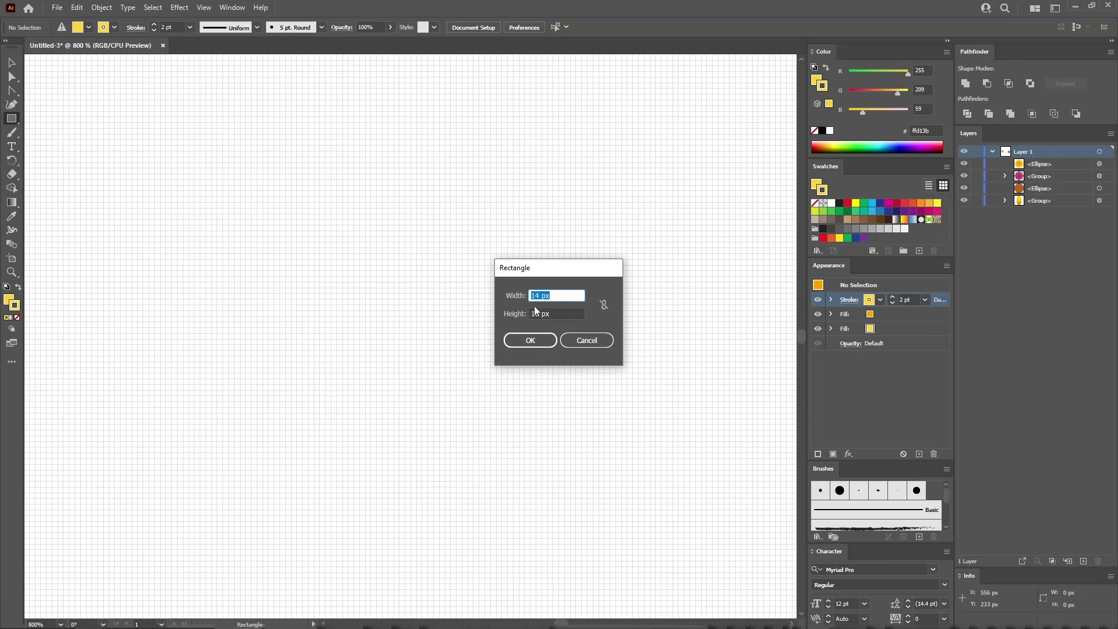
{"action": "key", "text": "Tab"}
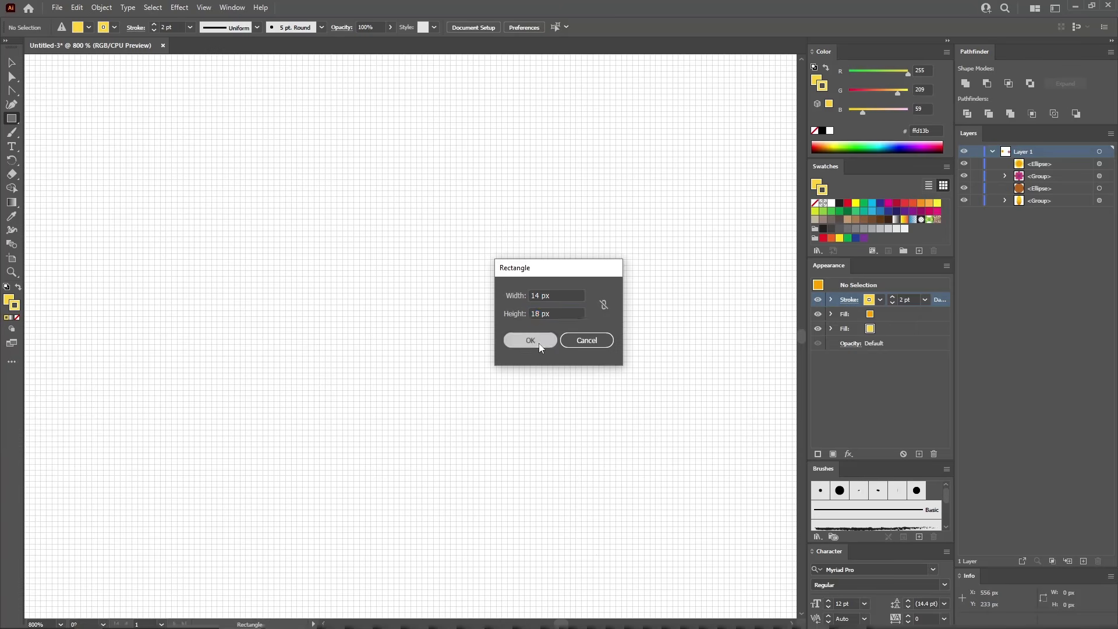
{"action": "left_click", "coordinate": [539, 344]}
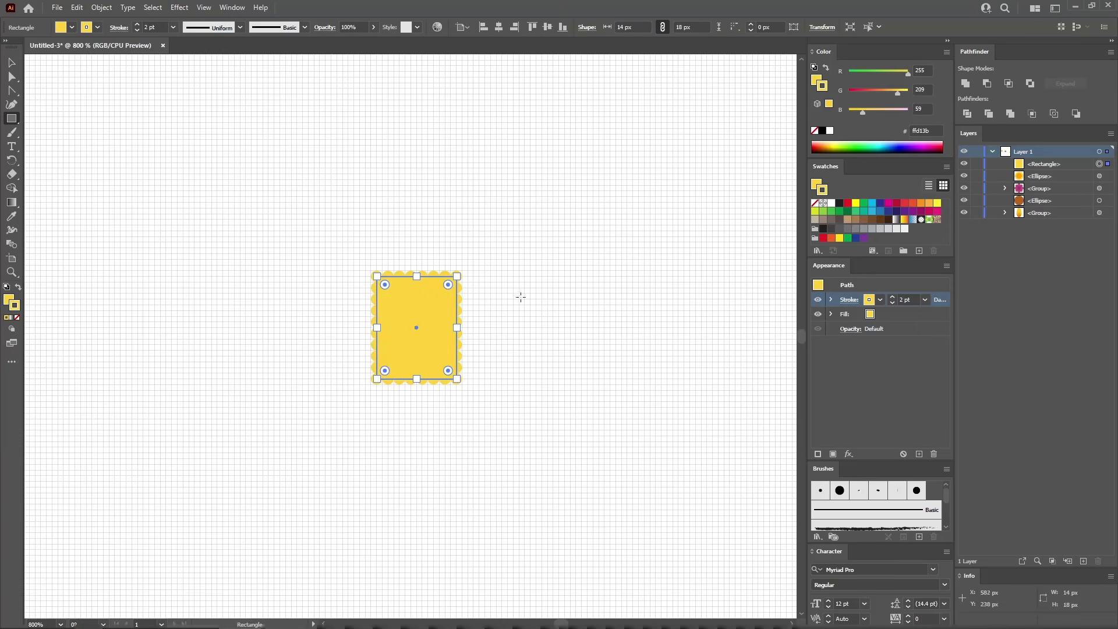
Reset the rectangle to the default appearance without a stroke and set its fill to RGB 140, 211, 197.
{"action": "key", "text": "d"}
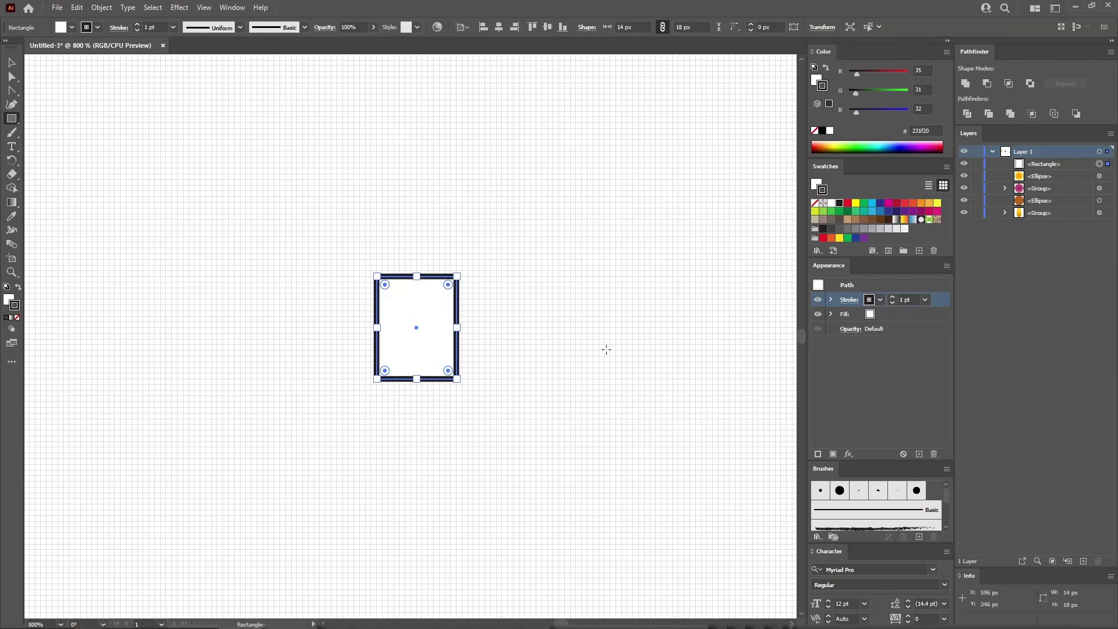
{"action": "left_click", "coordinate": [934, 453]}
{"action": "left_click", "coordinate": [898, 313]}
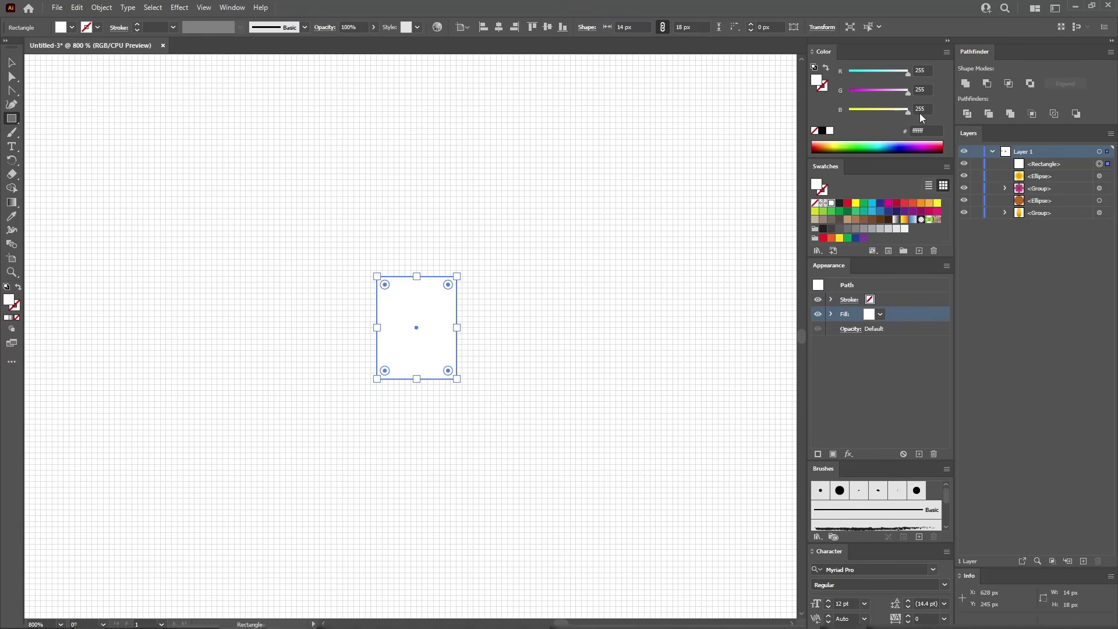
{"action": "left_click", "coordinate": [929, 70]}
{"action": "type", "text": "140"}
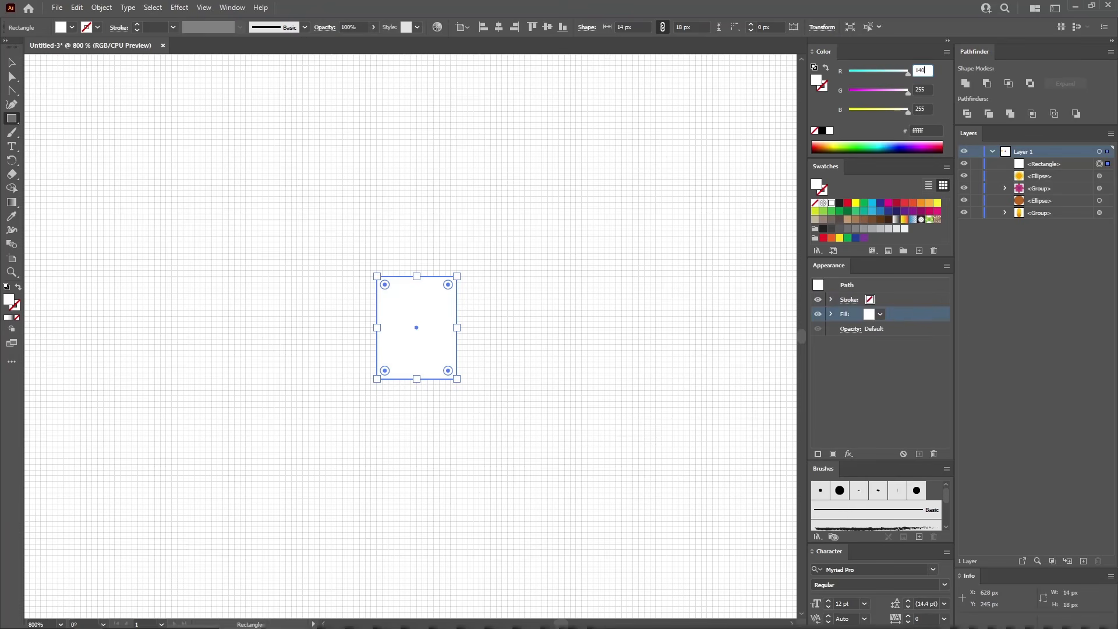
{"action": "key", "text": "Tab"}
{"action": "type", "text": "211"}
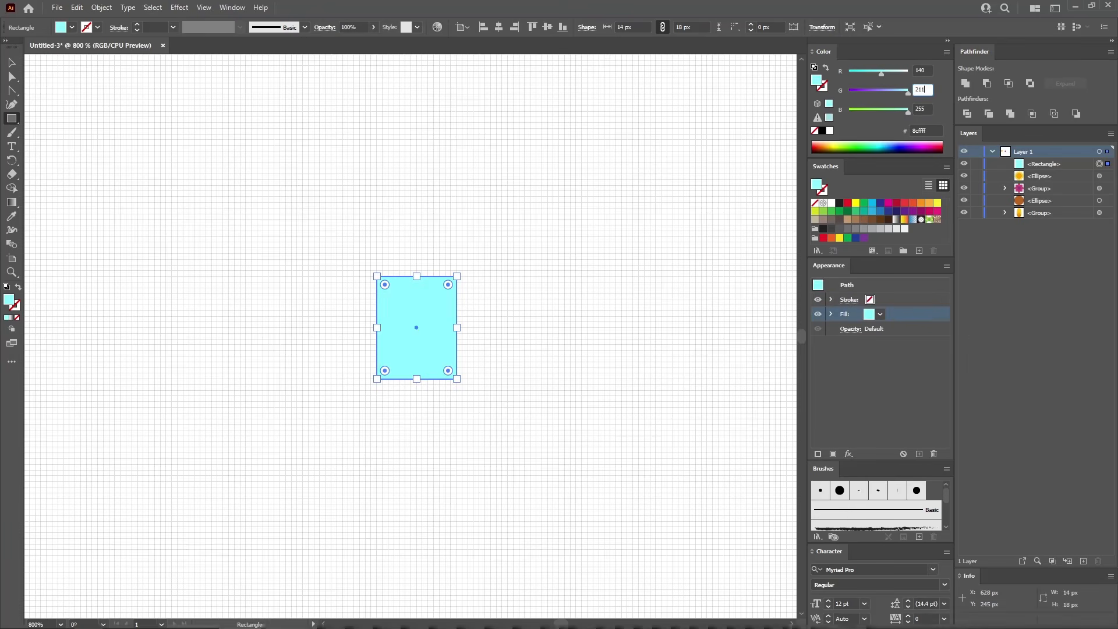
{"action": "key", "text": "Tab"}
{"action": "type", "text": "1"}
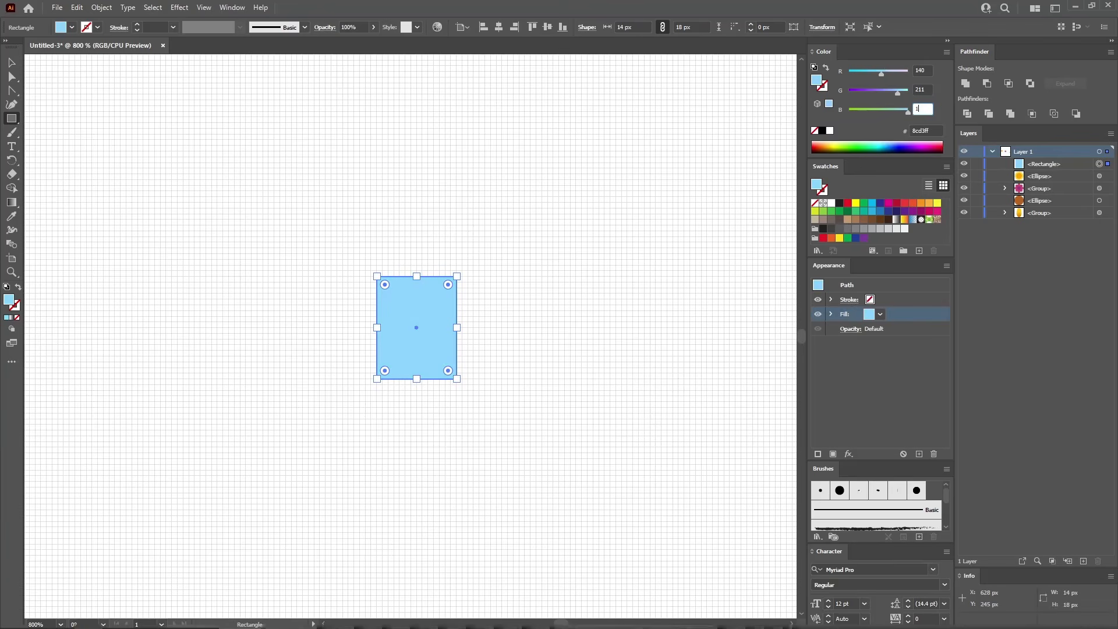
{"action": "type", "text": "97"}
{"action": "key", "text": "Return"}
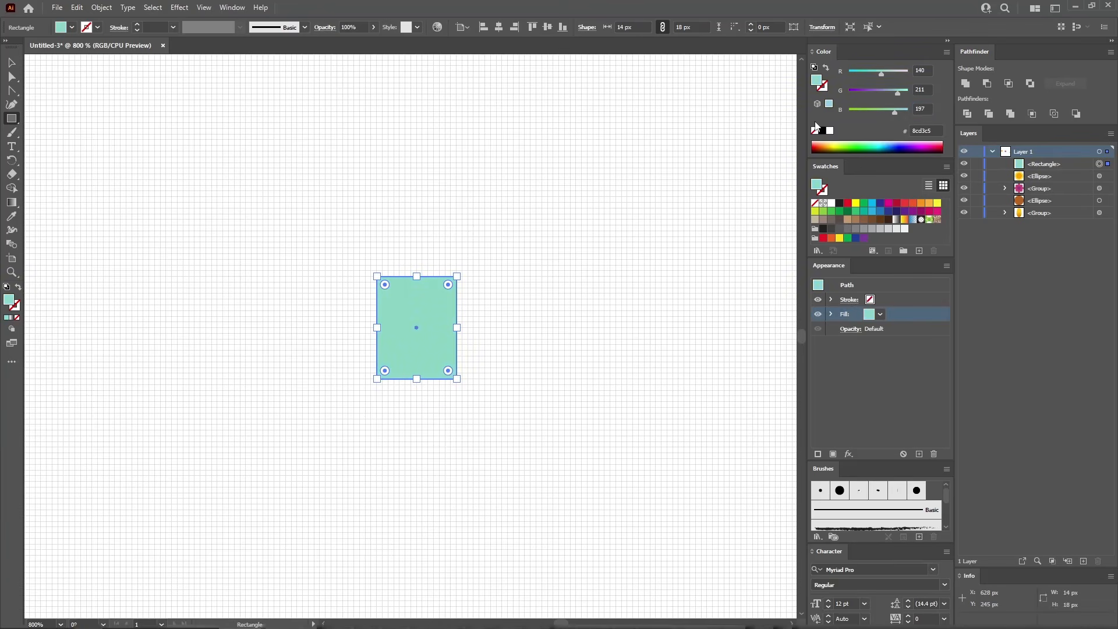
Average the rectangle's two lower anchor points on both axes to form a downward-pointing triangle.
{"action": "key", "text": "ctrl+plus"}
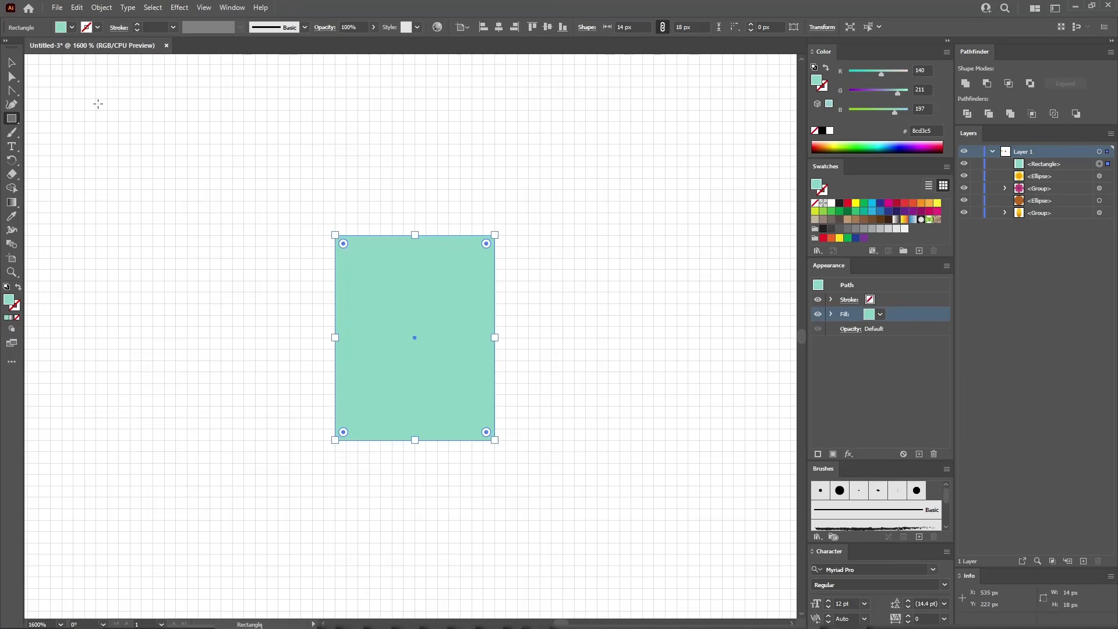
{"action": "left_click", "coordinate": [12, 76]}
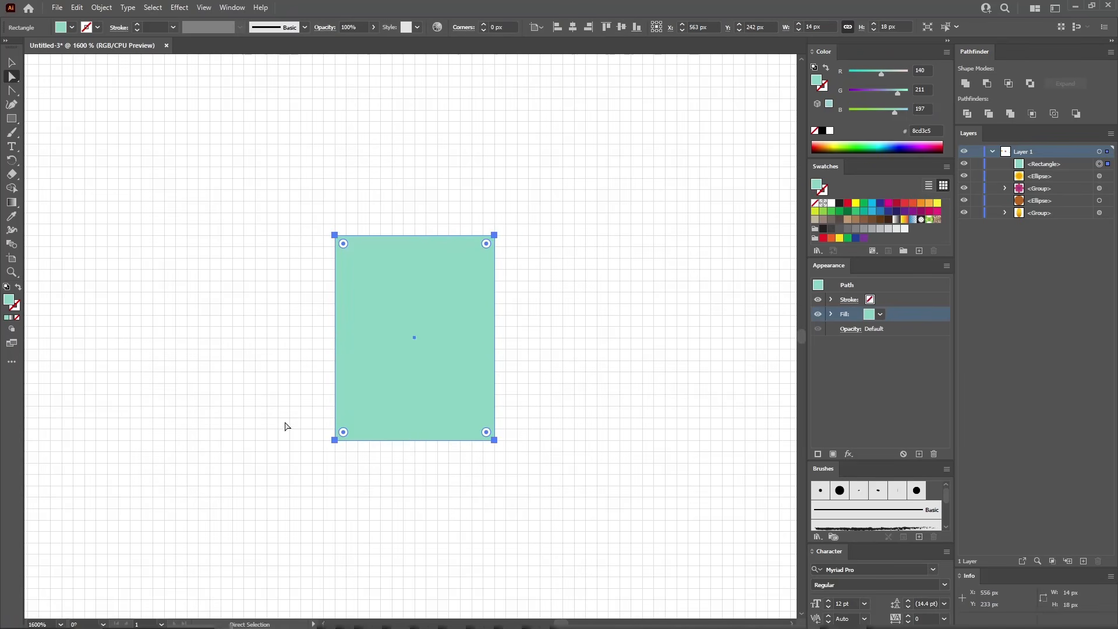
{"action": "left_click", "coordinate": [334, 441]}
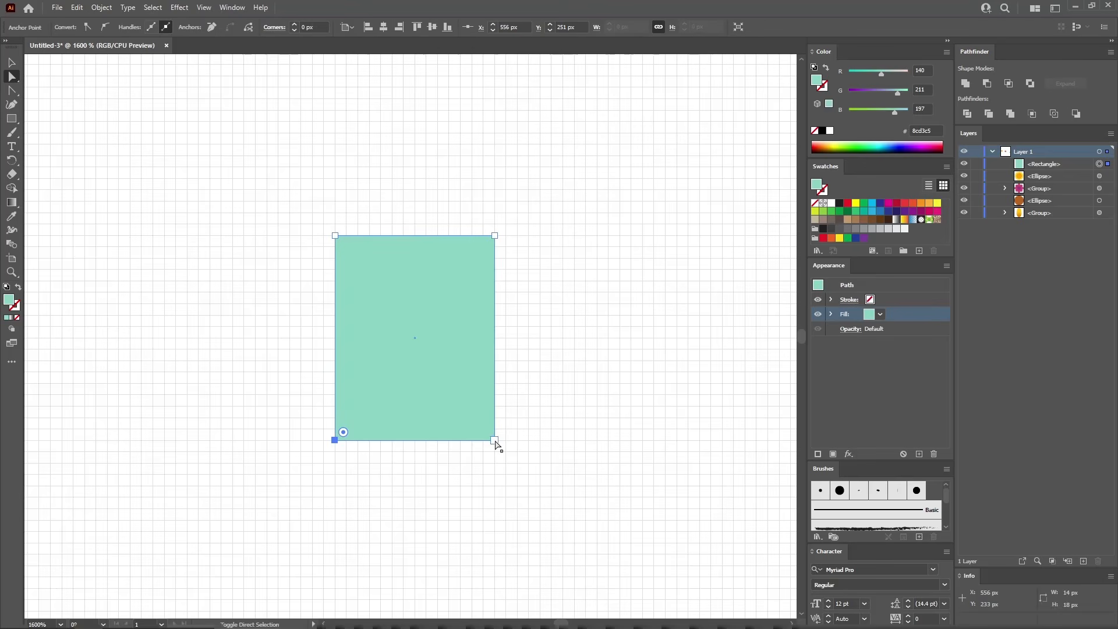
{"action": "left_click", "coordinate": [494, 441], "text": "shift"}
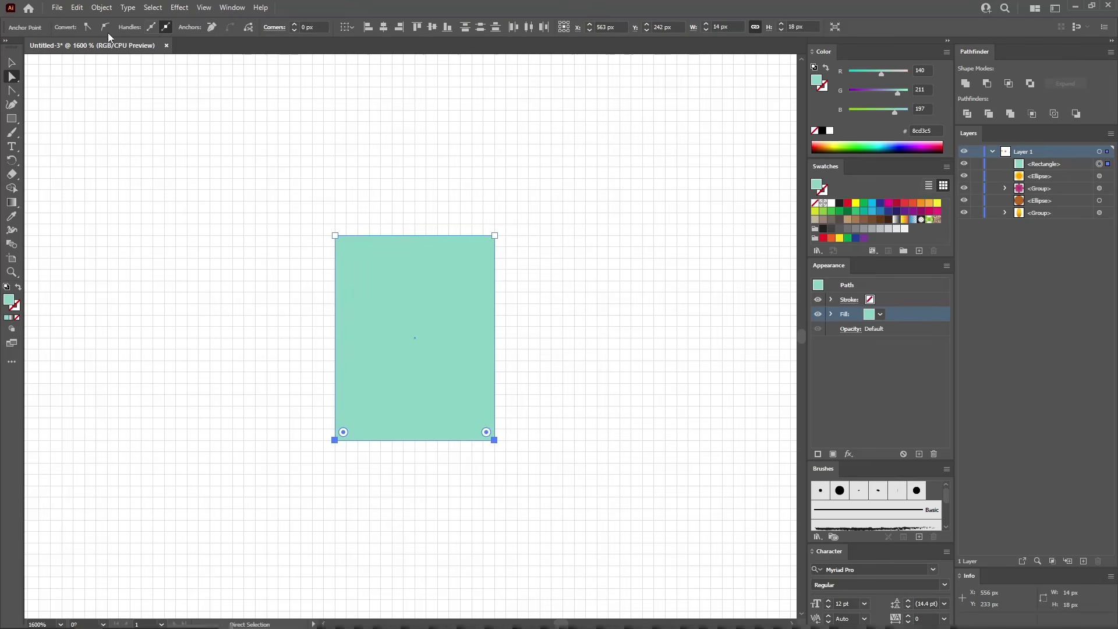
{"action": "left_click", "coordinate": [101, 7]}
{"action": "mouse_move", "coordinate": [170, 283]}
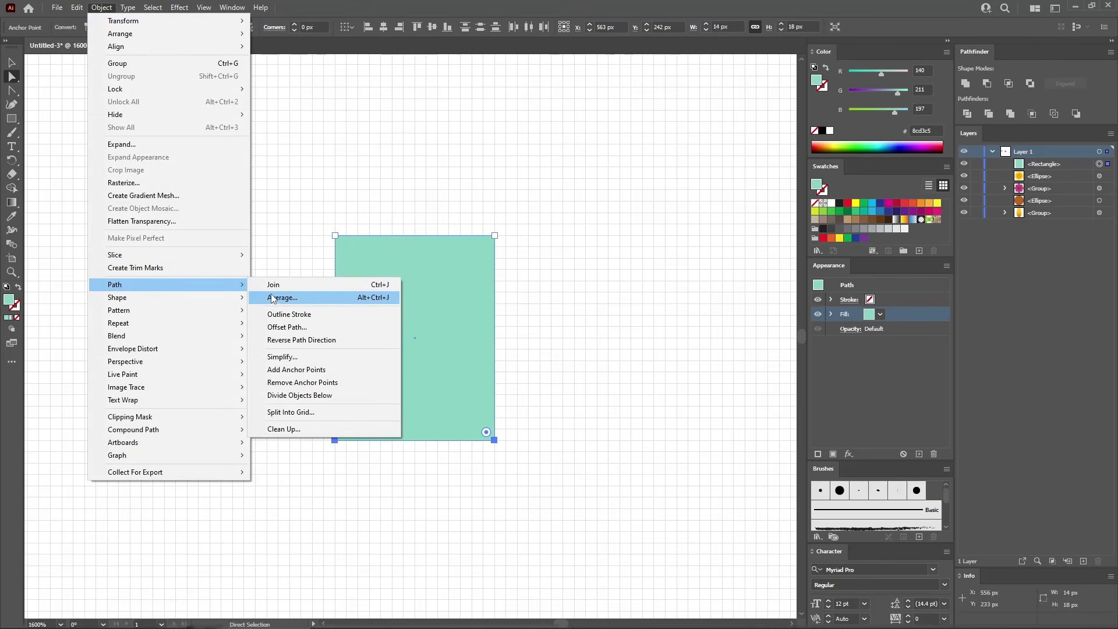
{"action": "left_click", "coordinate": [273, 298]}
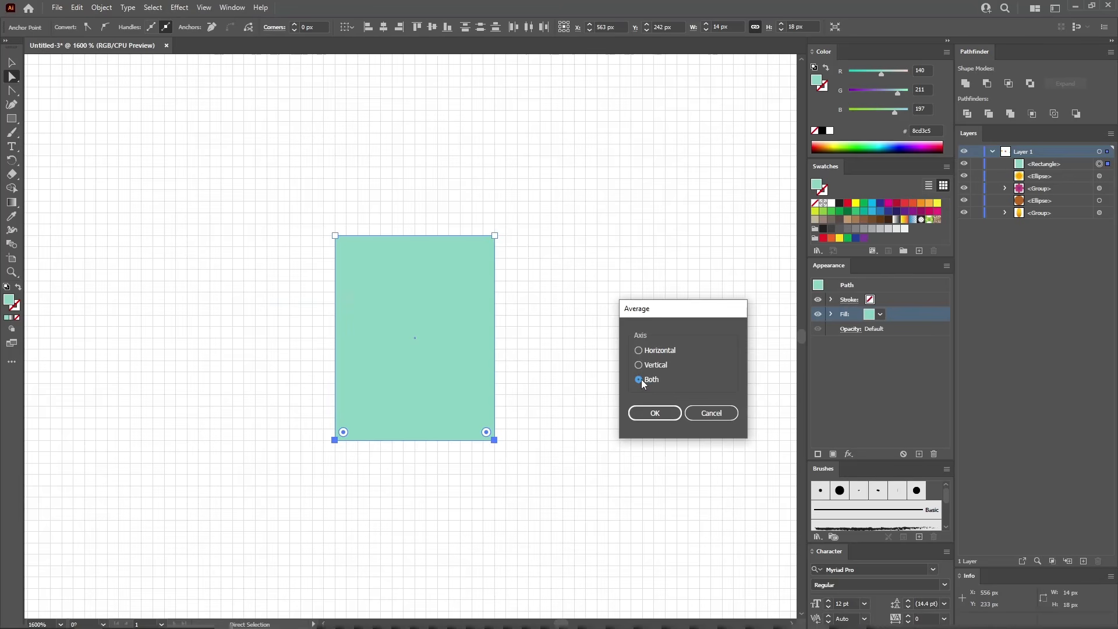
{"action": "left_click", "coordinate": [655, 412]}
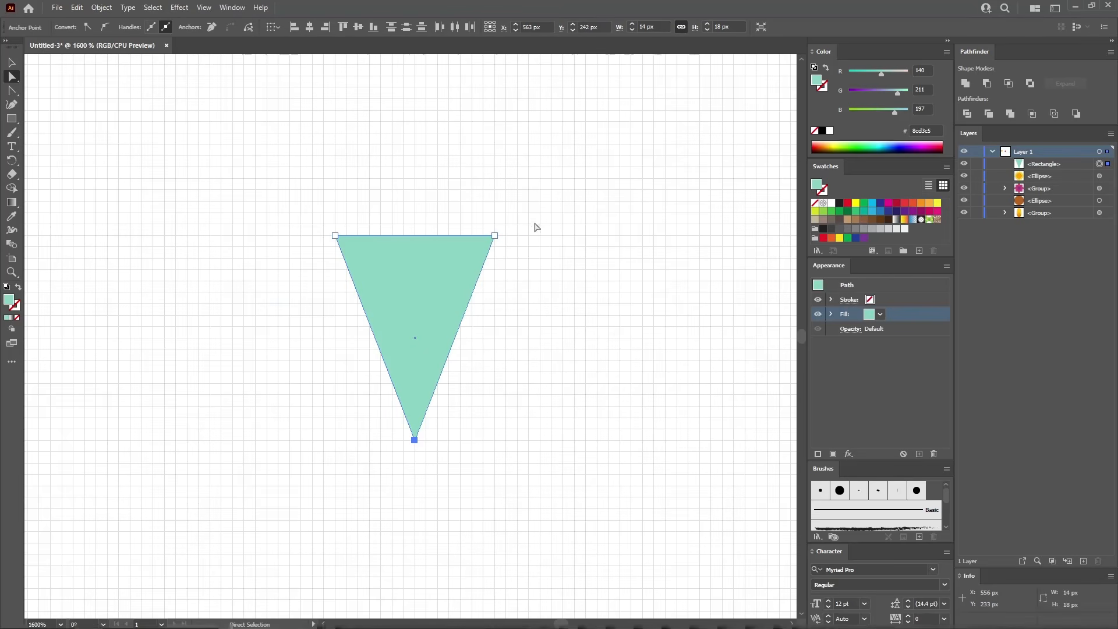
Round the triangle's two upper corners with a 4.5 px radius and deselect the shape.
{"action": "left_click_drag", "start_coordinate": [535, 211], "coordinate": [294, 276]}
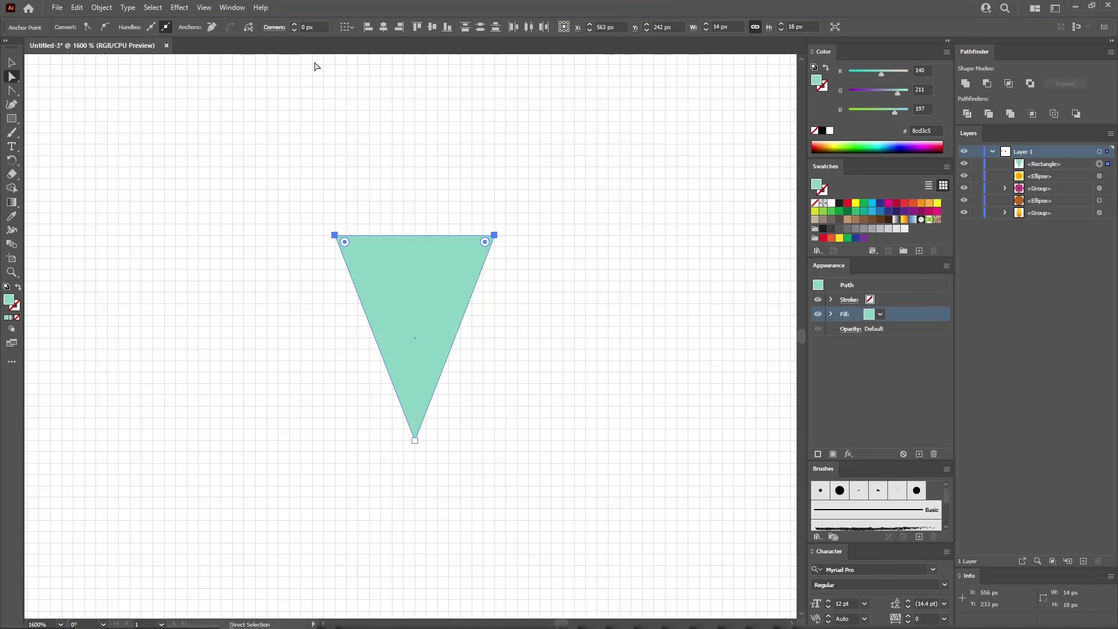
{"action": "left_click", "coordinate": [311, 27]}
{"action": "type", "text": "4.5"}
{"action": "key", "text": "Return"}
{"action": "left_click", "coordinate": [421, 171]}
Apply a vertical Squeeze warp with a 50% bend to the teal petal and deselect it.
{"action": "left_click", "coordinate": [413, 275]}
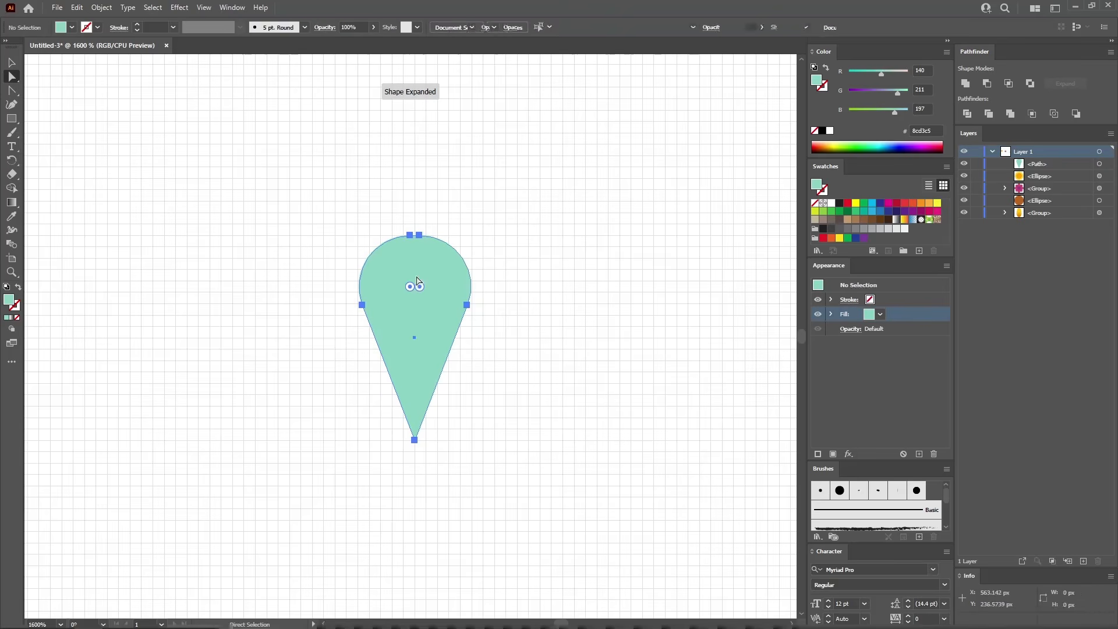
{"action": "left_click", "coordinate": [179, 8]}
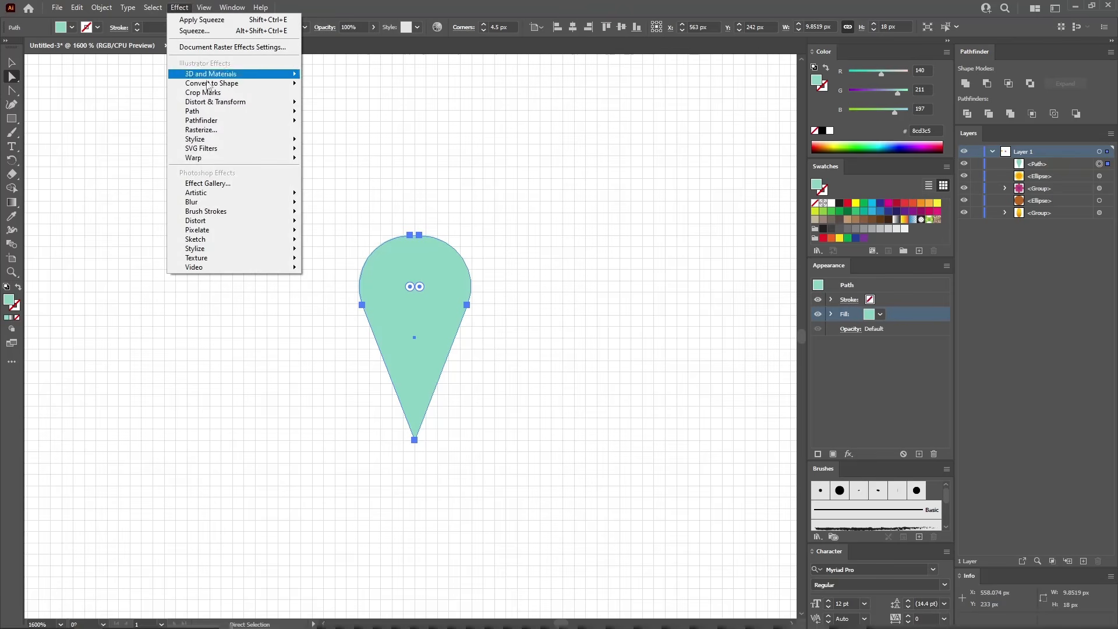
{"action": "mouse_move", "coordinate": [211, 158]}
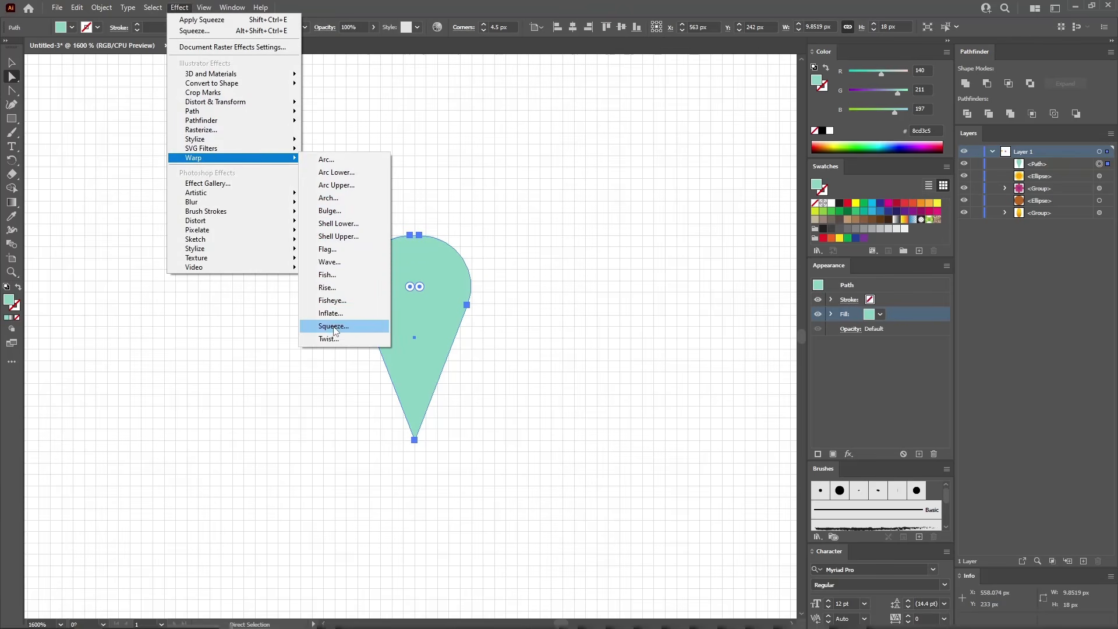
{"action": "left_click", "coordinate": [373, 328]}
{"action": "left_click", "coordinate": [658, 196]}
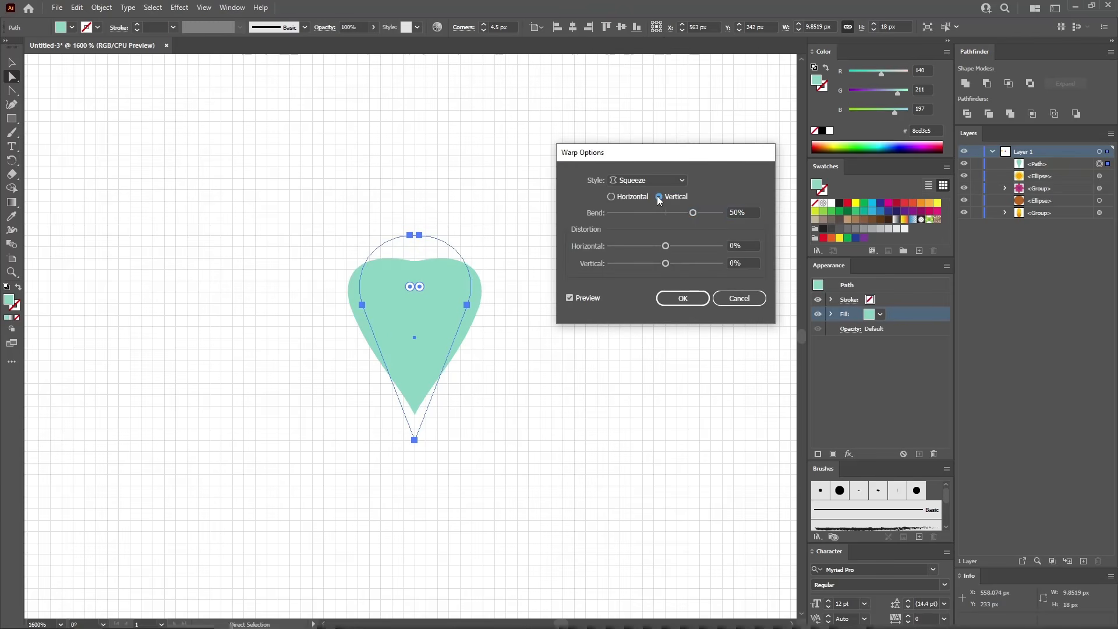
{"action": "key", "text": "Tab"}
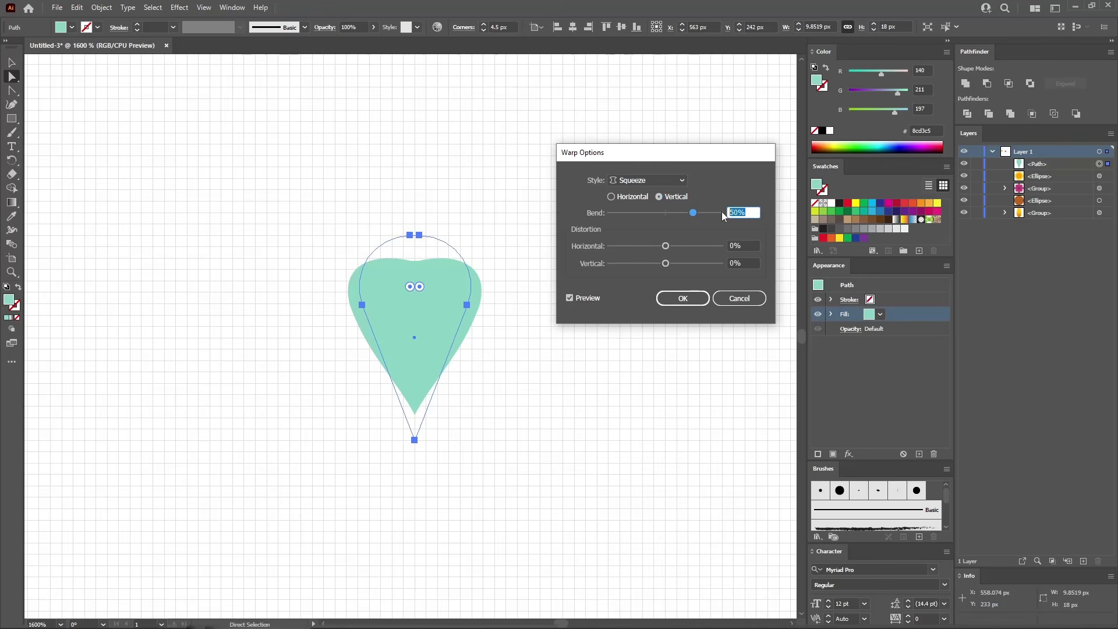
{"action": "left_click", "coordinate": [682, 298]}
{"action": "left_click", "coordinate": [172, 203]}
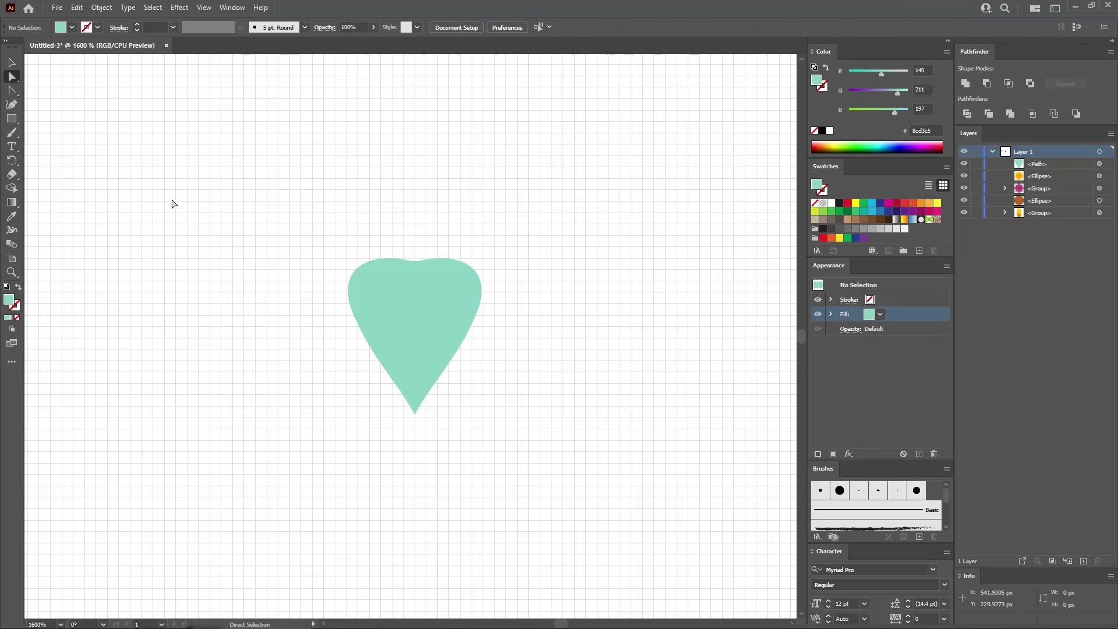
Draw an 11 px vertical line up the petal's center, starting near its lower tip, and give it a 2 pt stroke.
{"action": "left_click", "coordinate": [15, 124]}
{"action": "left_click", "coordinate": [55, 180]}
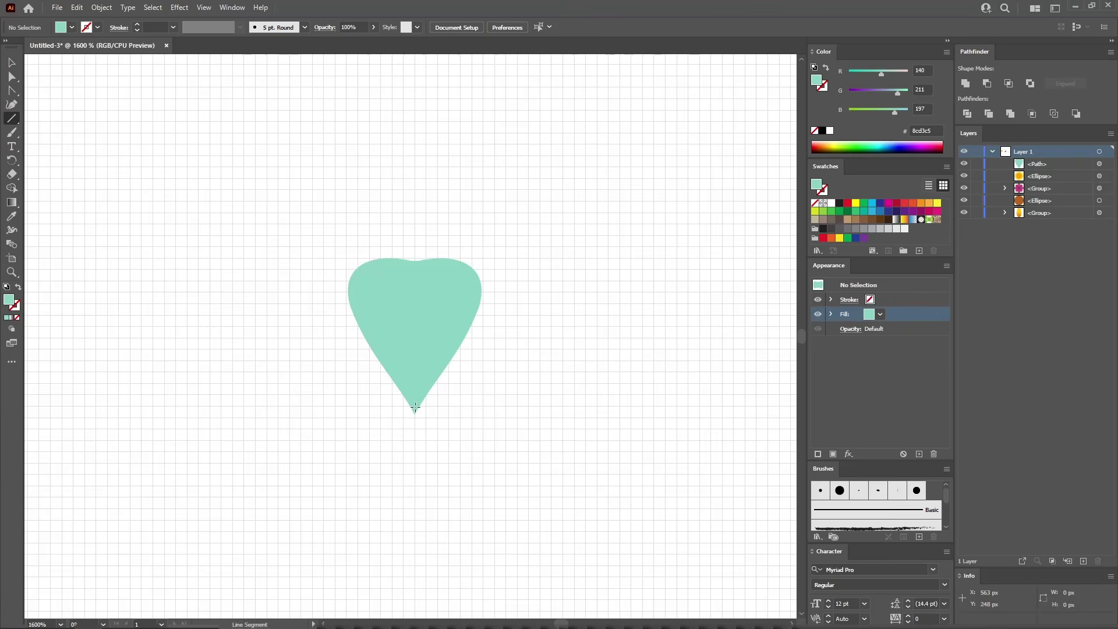
{"action": "left_click_drag", "start_coordinate": [415, 363], "coordinate": [415, 284]}
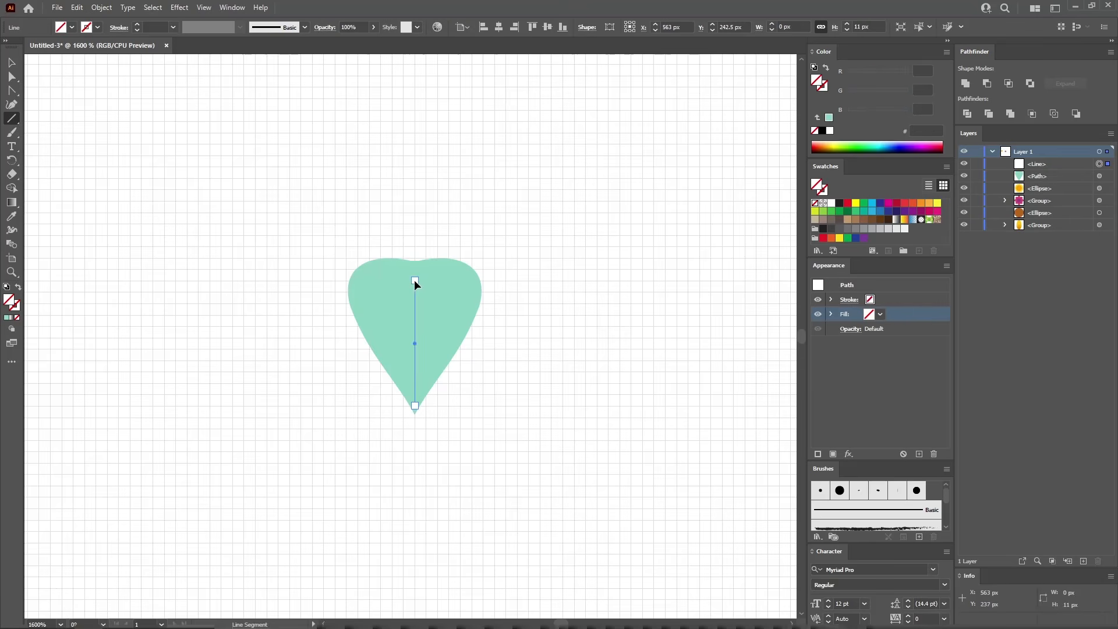
{"action": "left_click", "coordinate": [893, 298]}
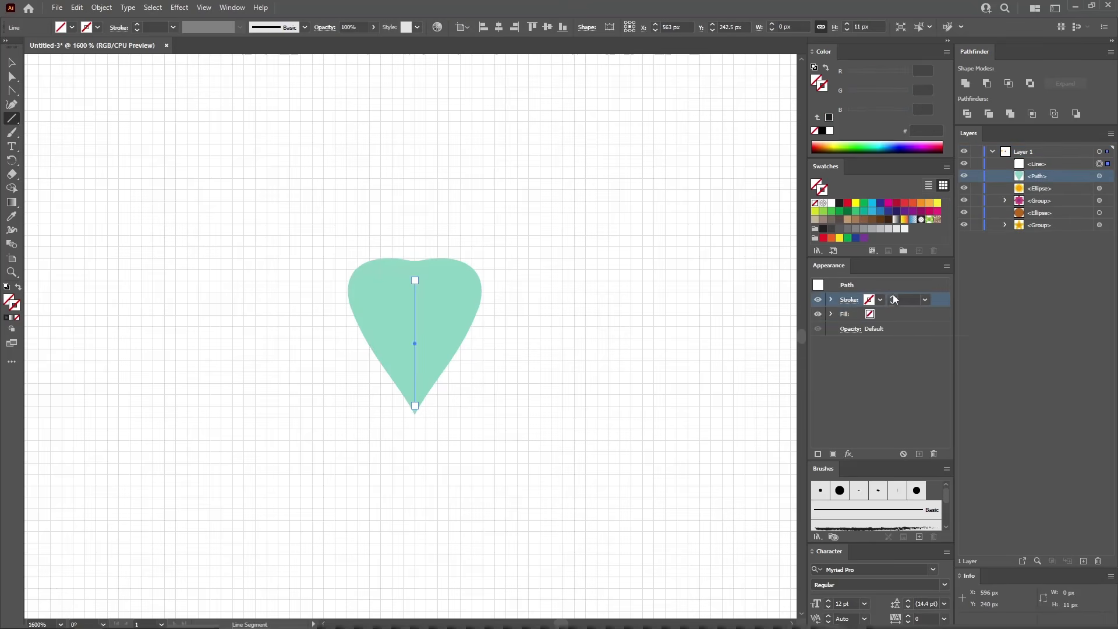
{"action": "left_click", "coordinate": [907, 300]}
{"action": "type", "text": "2"}
{"action": "key", "text": "Return"}
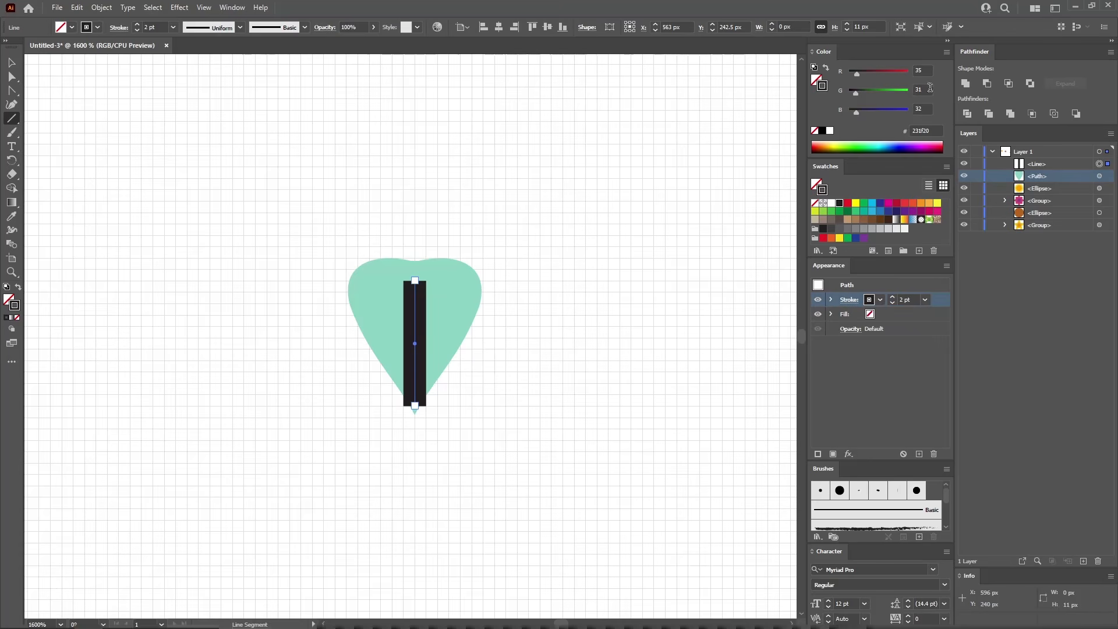
Set the center line's stroke color to RGB 10, 171, 157.
{"action": "double_click", "coordinate": [920, 70]}
{"action": "type", "text": "10"}
{"action": "key", "text": "Tab"}
{"action": "type", "text": "171"}
{"action": "key", "text": "Tab"}
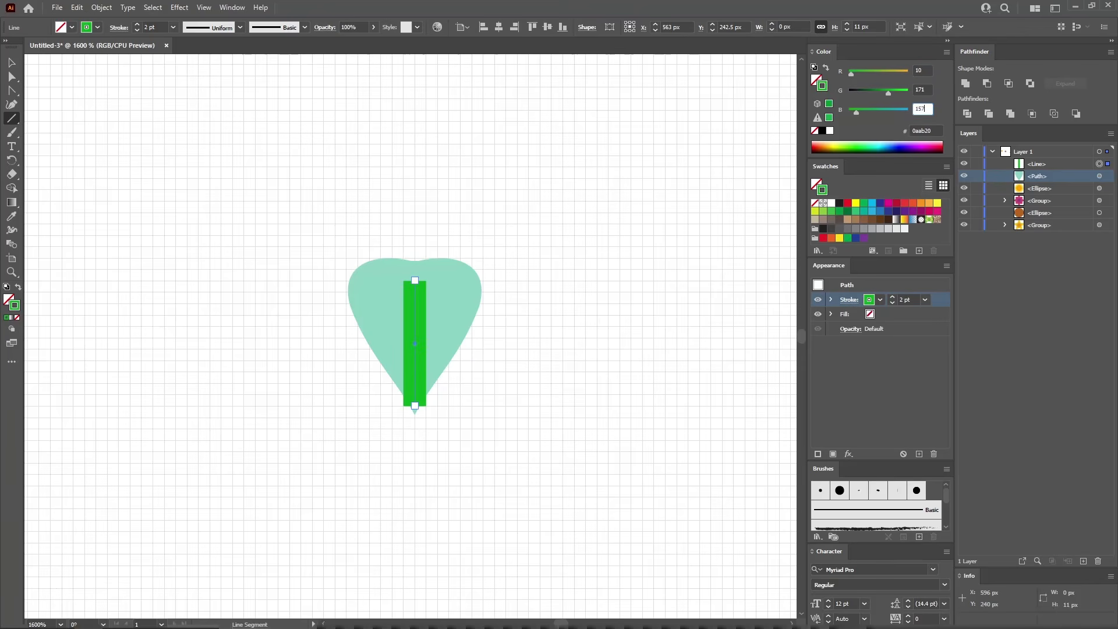
{"action": "type", "text": "157"}
{"action": "key", "text": "Return"}
Set the center line's opacity to 30% with the Multiply blending mode.
{"action": "left_click", "coordinate": [849, 329]}
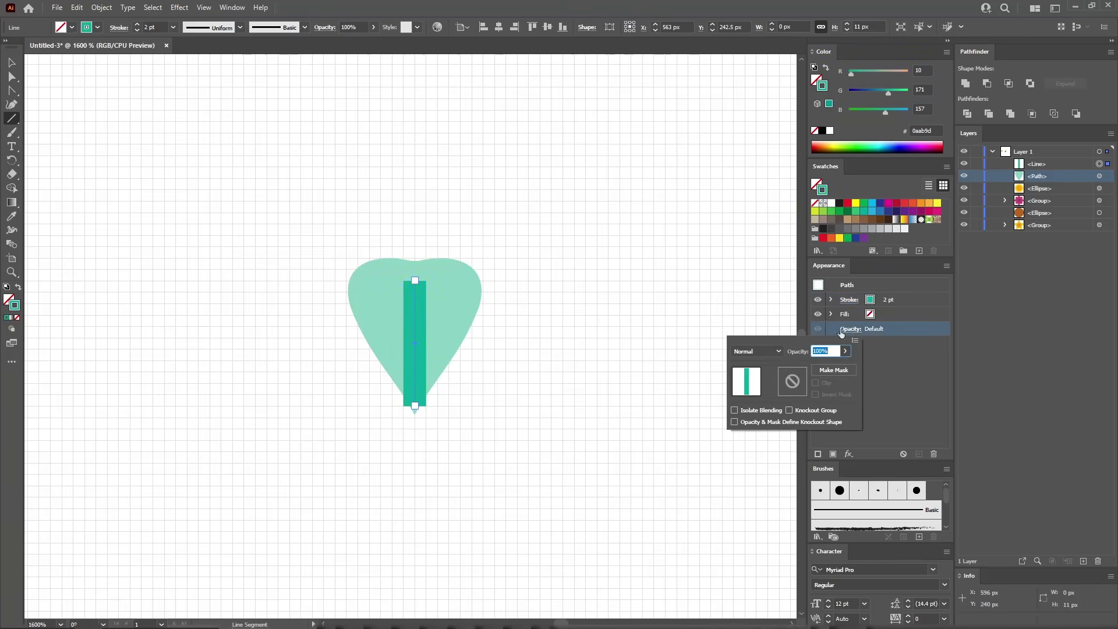
{"action": "type", "text": "30"}
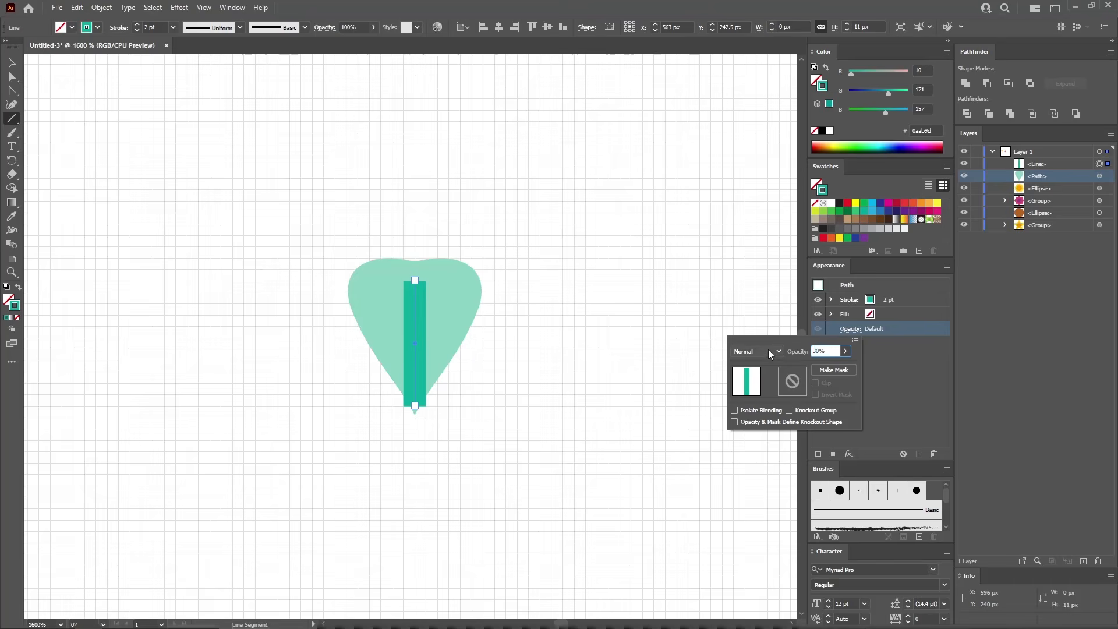
{"action": "left_click", "coordinate": [767, 351]}
{"action": "left_click", "coordinate": [764, 391]}
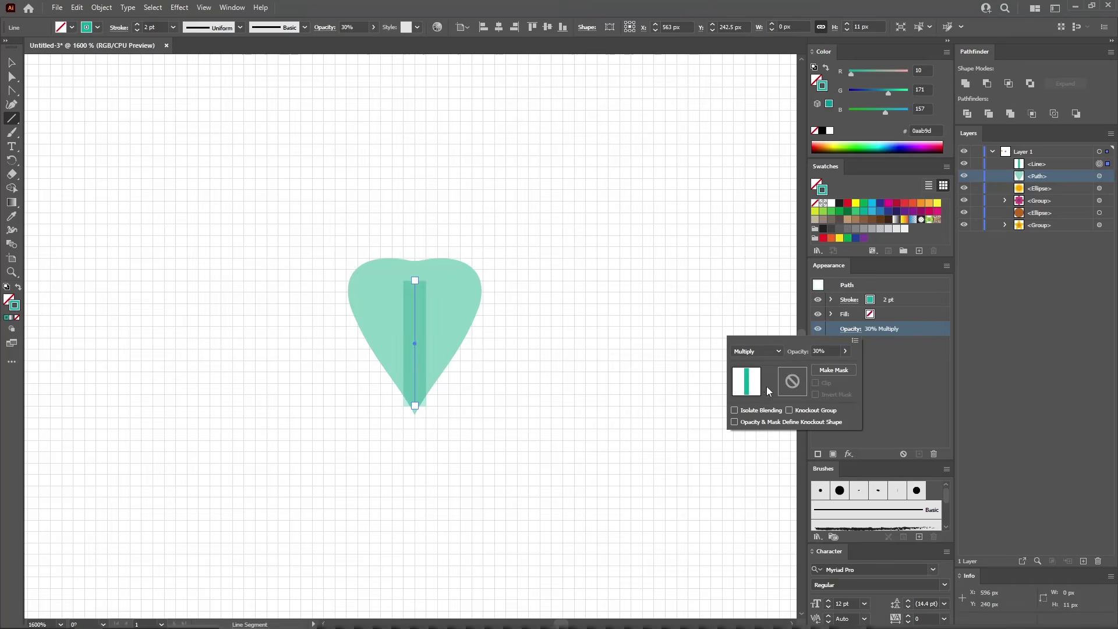
{"action": "left_click", "coordinate": [858, 306]}
Apply Width Profile 4 to the center line's stroke so it tapers upward, and deselect it.
{"action": "left_click", "coordinate": [849, 300]}
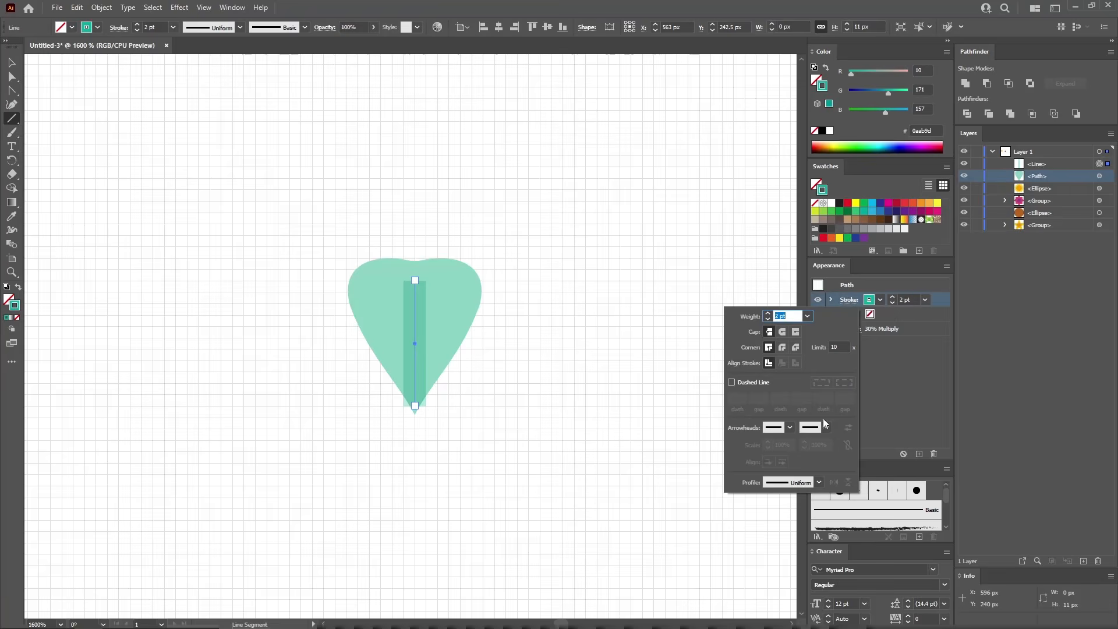
{"action": "left_click", "coordinate": [819, 482]}
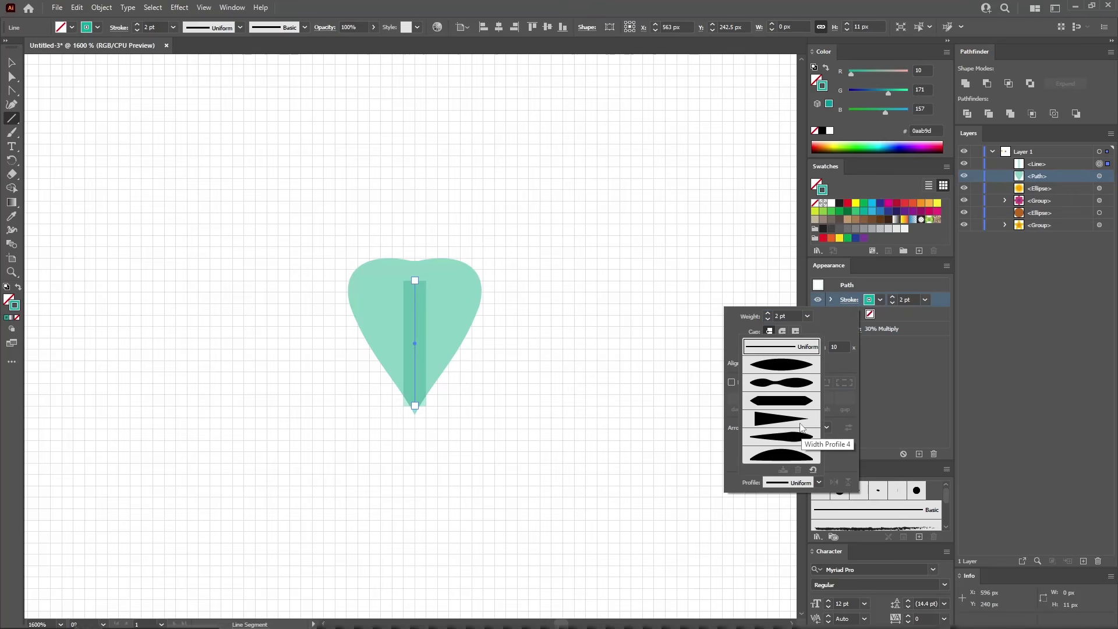
{"action": "left_click", "coordinate": [780, 425]}
{"action": "left_click", "coordinate": [537, 380]}
{"action": "left_click", "coordinate": [520, 385], "text": "ctrl"}
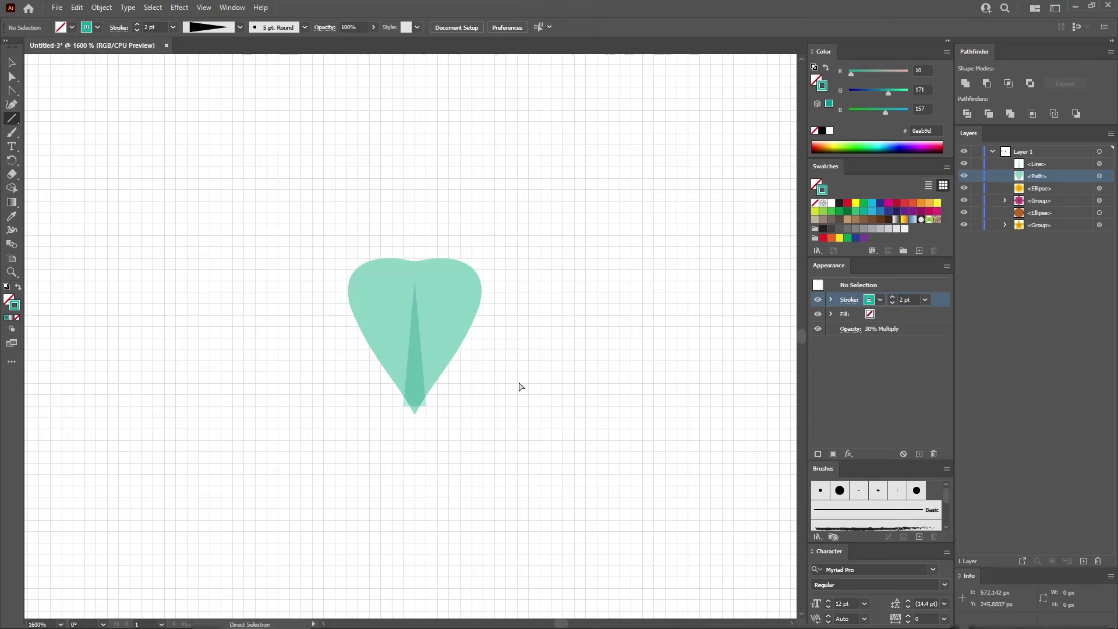
Draw a slanted line, 4 px wide and 6 px tall, from the petal's lower tip toward its right edge, and move the center line's appearance onto it as a copy.
{"action": "left_click_drag", "start_coordinate": [415, 396], "coordinate": [423, 372]}
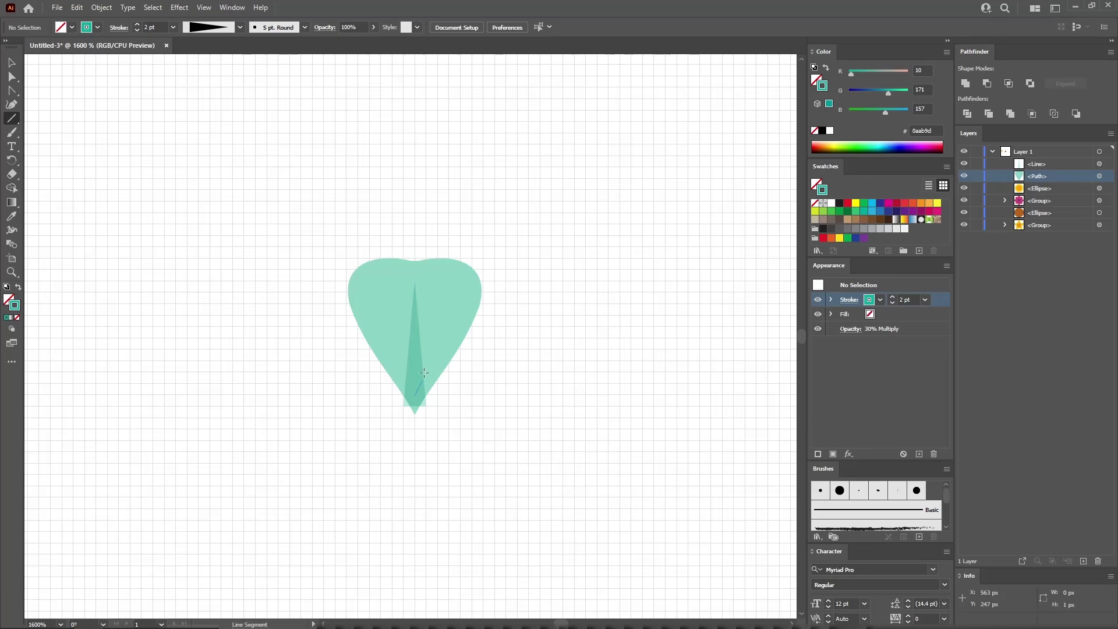
{"action": "left_click_drag", "start_coordinate": [447, 332], "coordinate": [459, 327]}
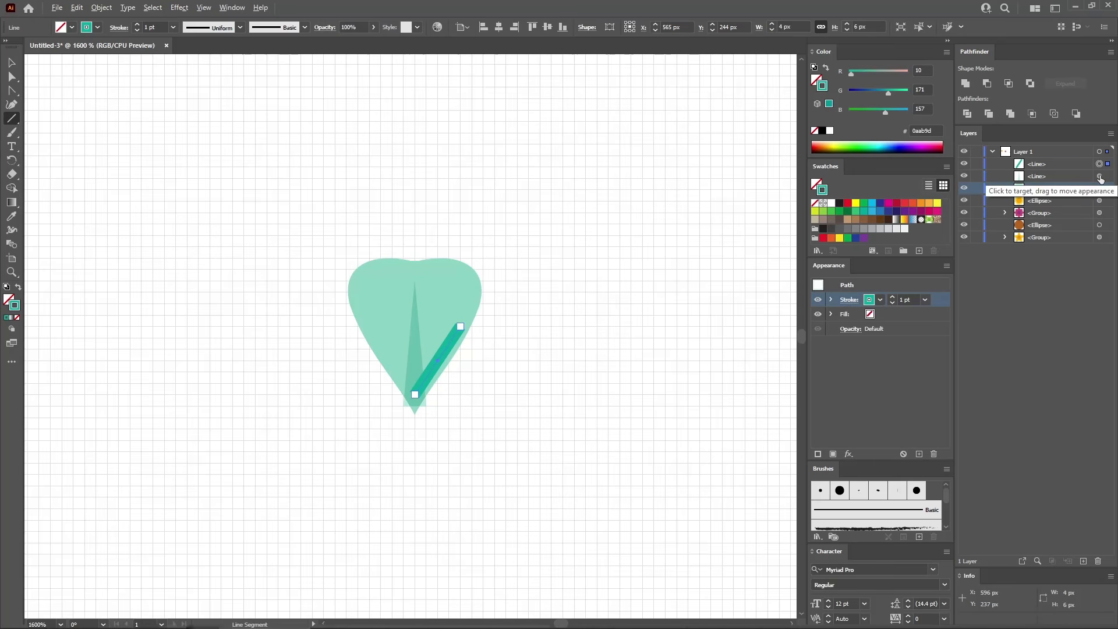
{"action": "left_click_drag", "start_coordinate": [1099, 177], "coordinate": [1099, 165]}
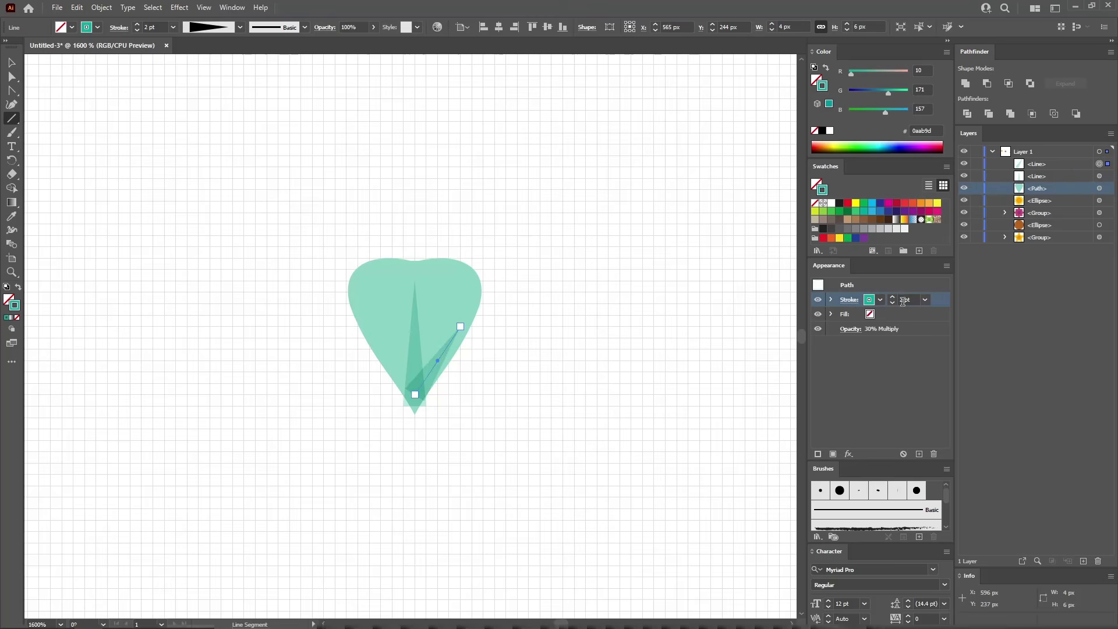
Set the slanted line's stroke weight to 1 pt and its opacity to 50%.
{"action": "left_click_drag", "start_coordinate": [904, 299], "coordinate": [877, 297]}
{"action": "type", "text": "1"}
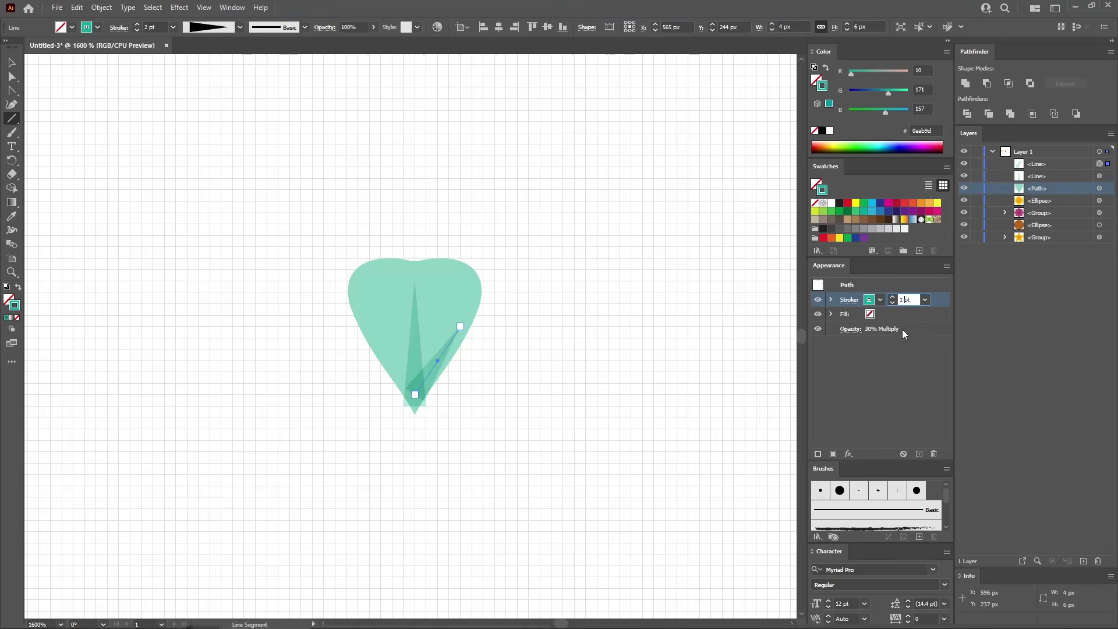
{"action": "left_click", "coordinate": [882, 330]}
{"action": "left_click", "coordinate": [851, 329]}
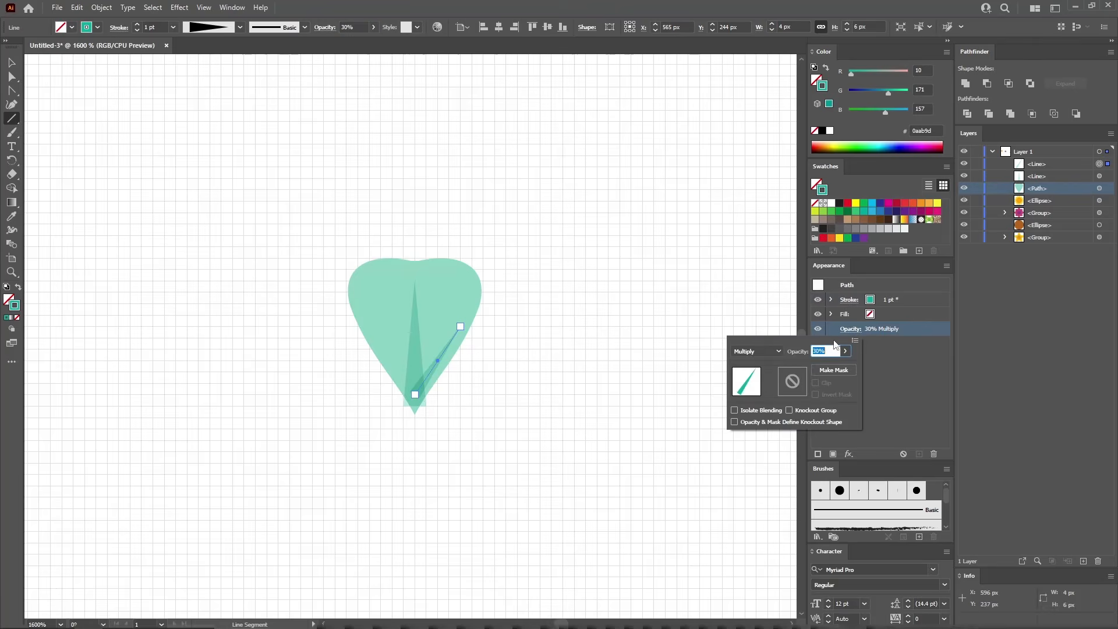
{"action": "type", "text": "5"}
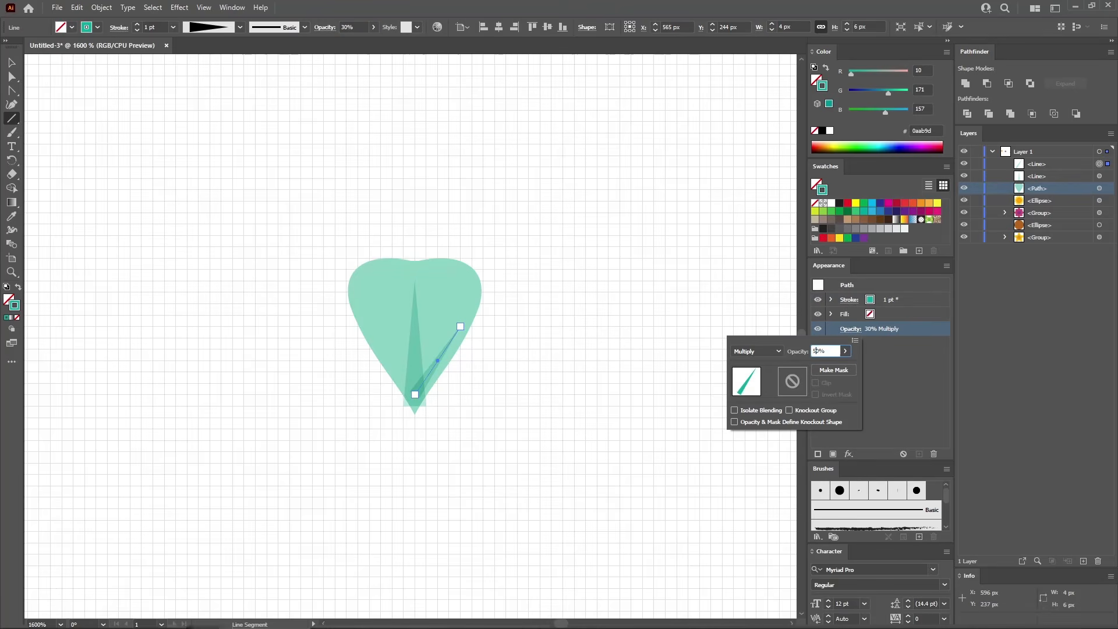
{"action": "type", "text": "0"}
{"action": "key", "text": "Return"}
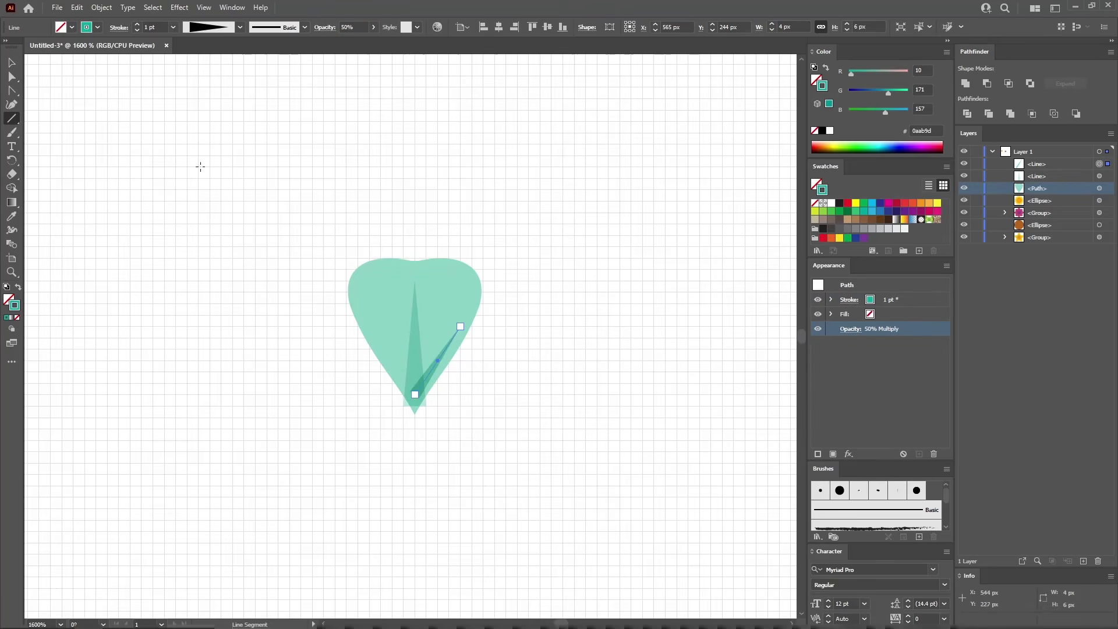
Duplicate the slanted line in place in front and reflect the copy horizontally.
{"action": "key", "text": "ctrl"}
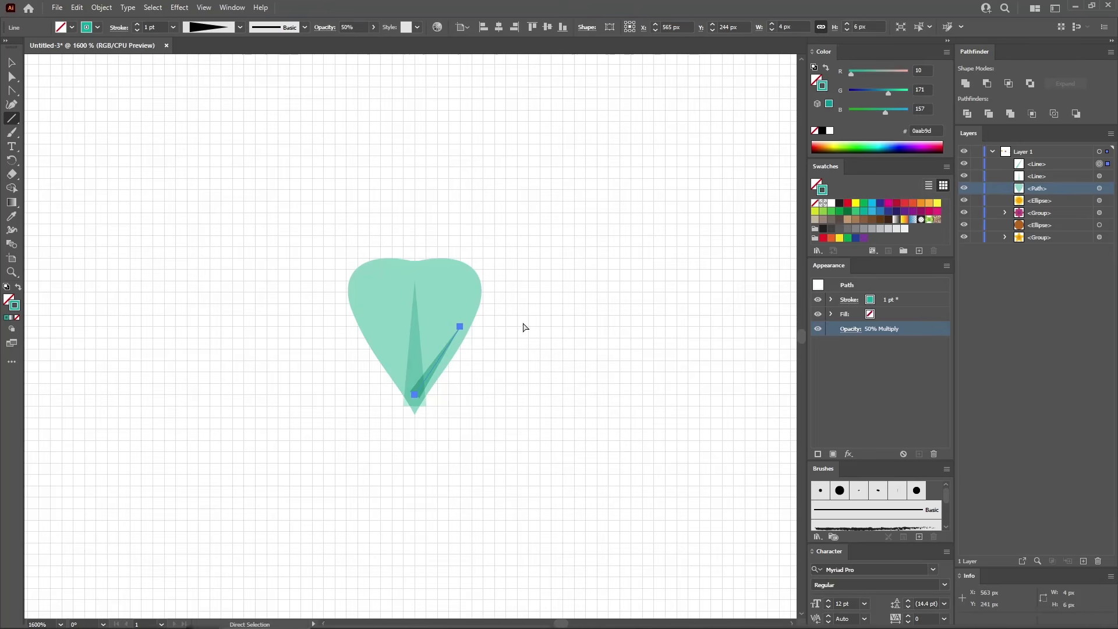
{"action": "key", "text": "ctrl+c"}
{"action": "key", "text": "ctrl+f"}
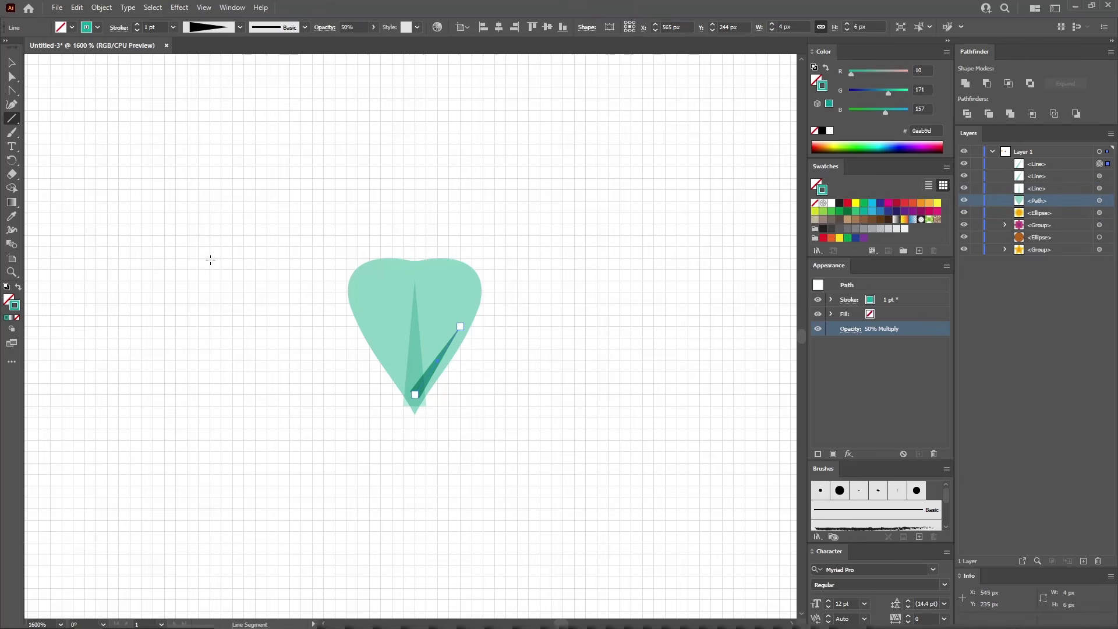
{"action": "left_click_drag", "start_coordinate": [11, 160], "coordinate": [44, 171]}
{"action": "left_click_drag", "start_coordinate": [433, 352], "coordinate": [412, 353]}
{"action": "left_click", "coordinate": [12, 63]}
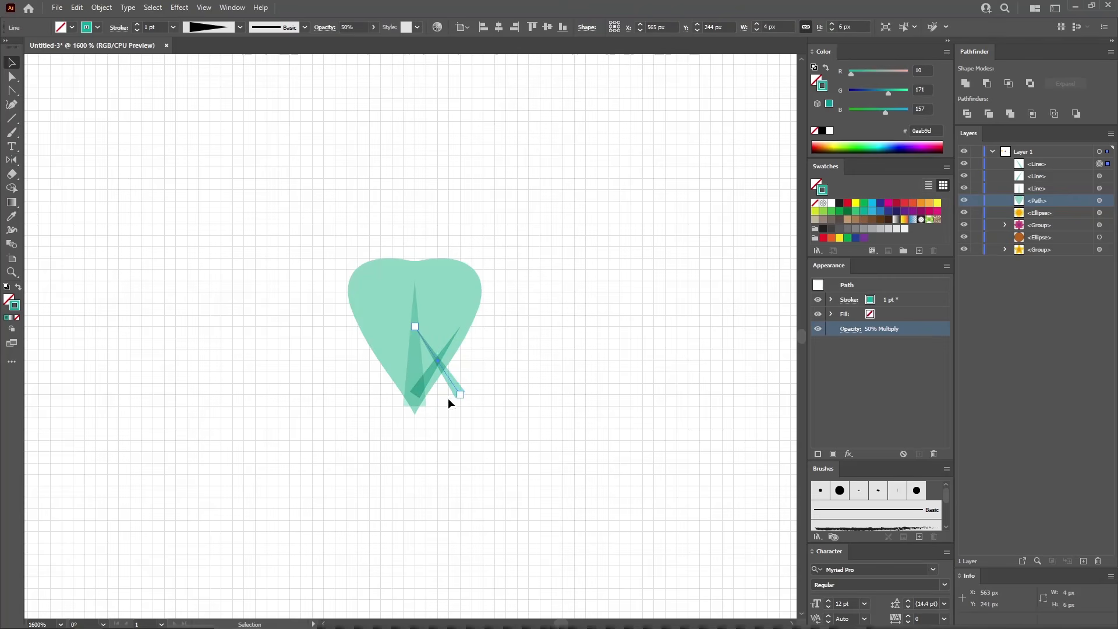
Move the reflected line to the petal's left half, mirroring the right vein, and group the petal with its three lines.
{"action": "left_click_drag", "start_coordinate": [453, 388], "coordinate": [407, 381]}
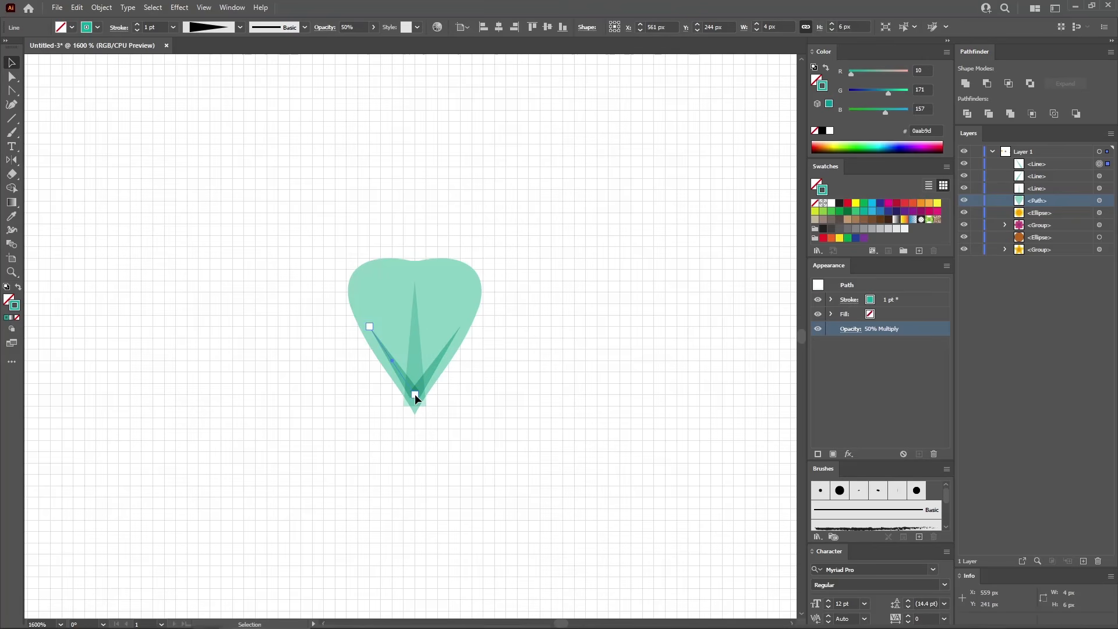
{"action": "left_click_drag", "start_coordinate": [291, 204], "coordinate": [543, 495]}
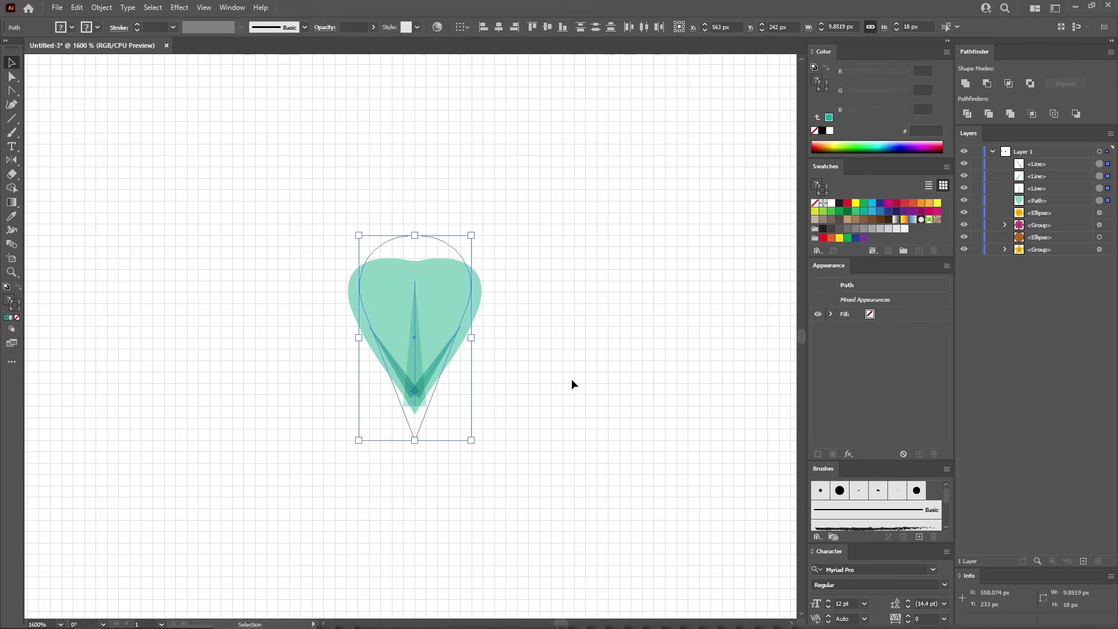
{"action": "key", "text": "a"}
{"action": "key", "text": "v"}
{"action": "key", "text": "ctrl+g"}
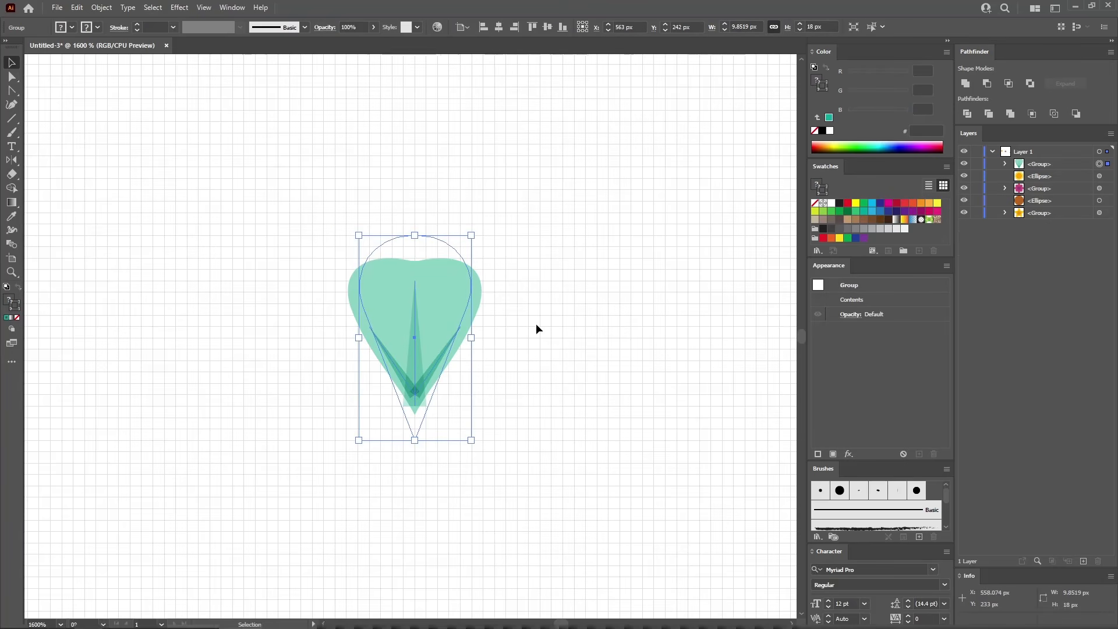
Apply a Transform effect to the petal group with Reflect Y, 1 copy and an 18 px vertical move.
{"action": "key", "text": "ctrl+minus"}
{"action": "key", "text": "ctrl+minus"}
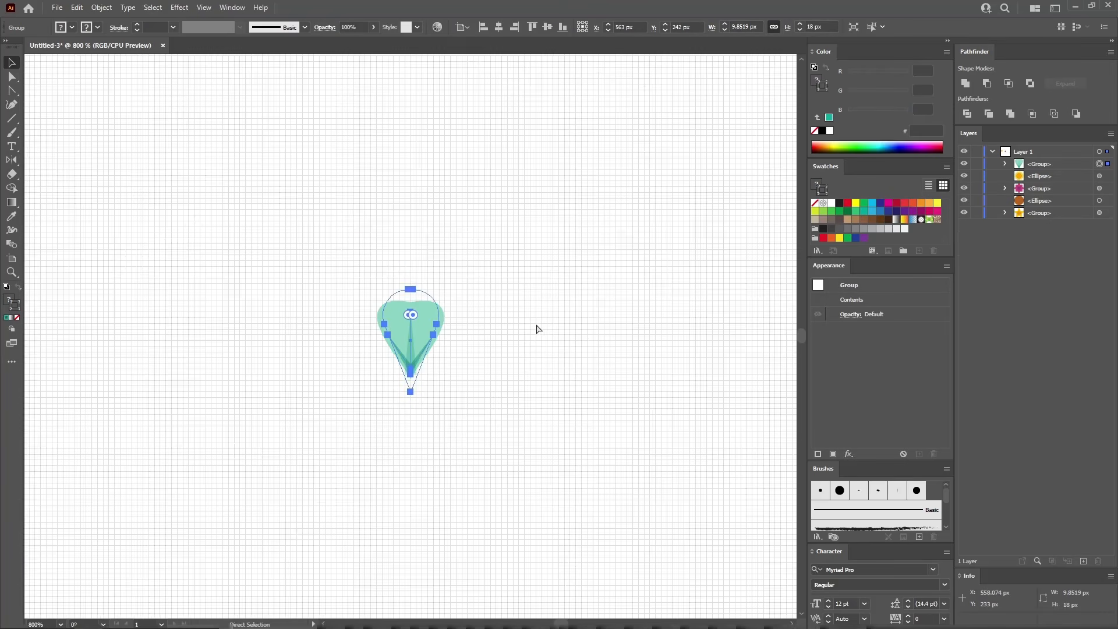
{"action": "left_click", "coordinate": [179, 7]}
{"action": "mouse_move", "coordinate": [262, 102]}
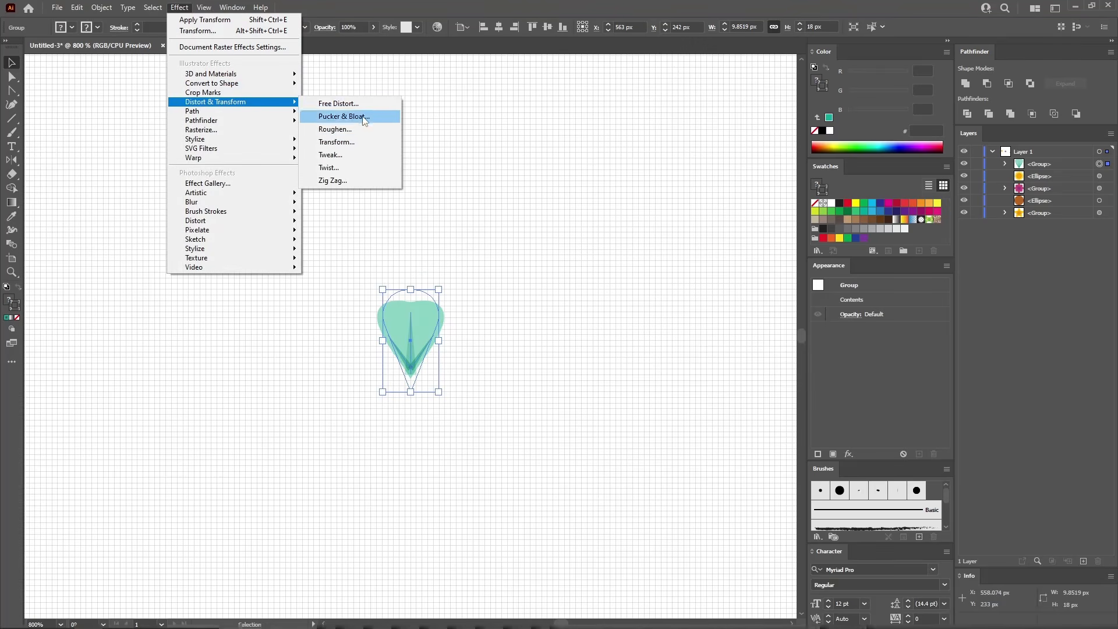
{"action": "left_click", "coordinate": [351, 143]}
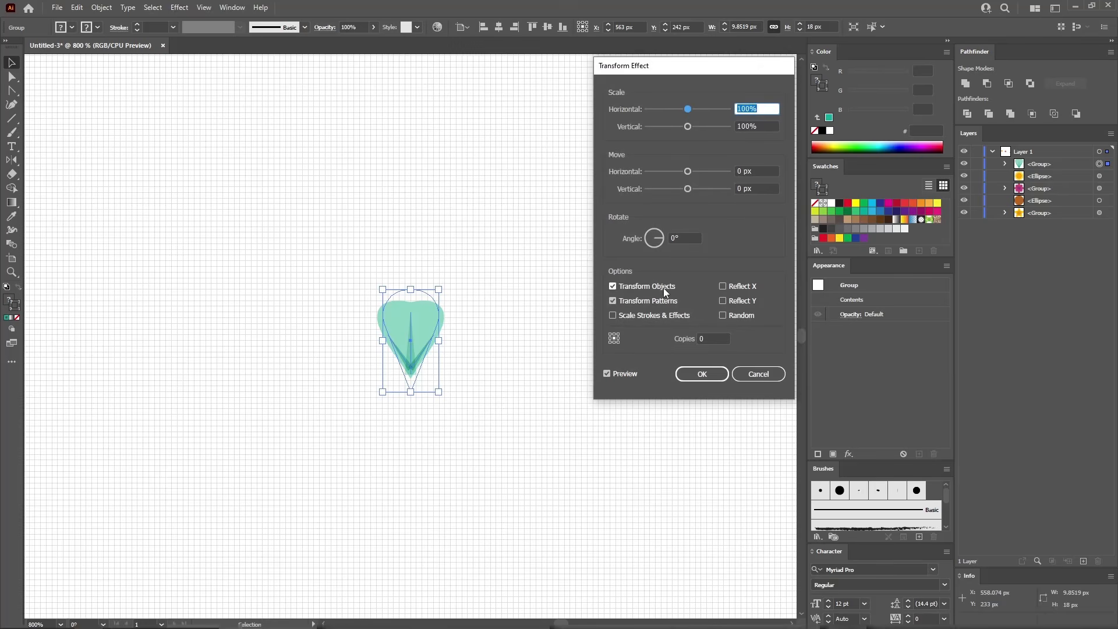
{"action": "left_click", "coordinate": [723, 301]}
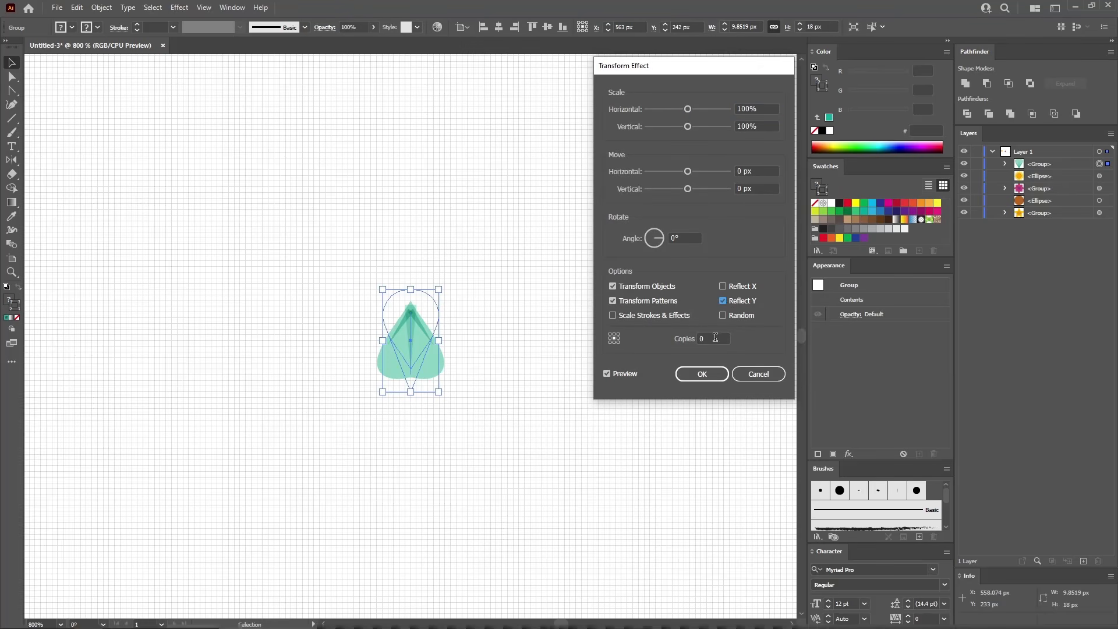
{"action": "left_click", "coordinate": [715, 339]}
{"action": "type", "text": "1"}
{"action": "left_click_drag", "start_coordinate": [688, 188], "coordinate": [708, 189]}
{"action": "type", "text": "18"}
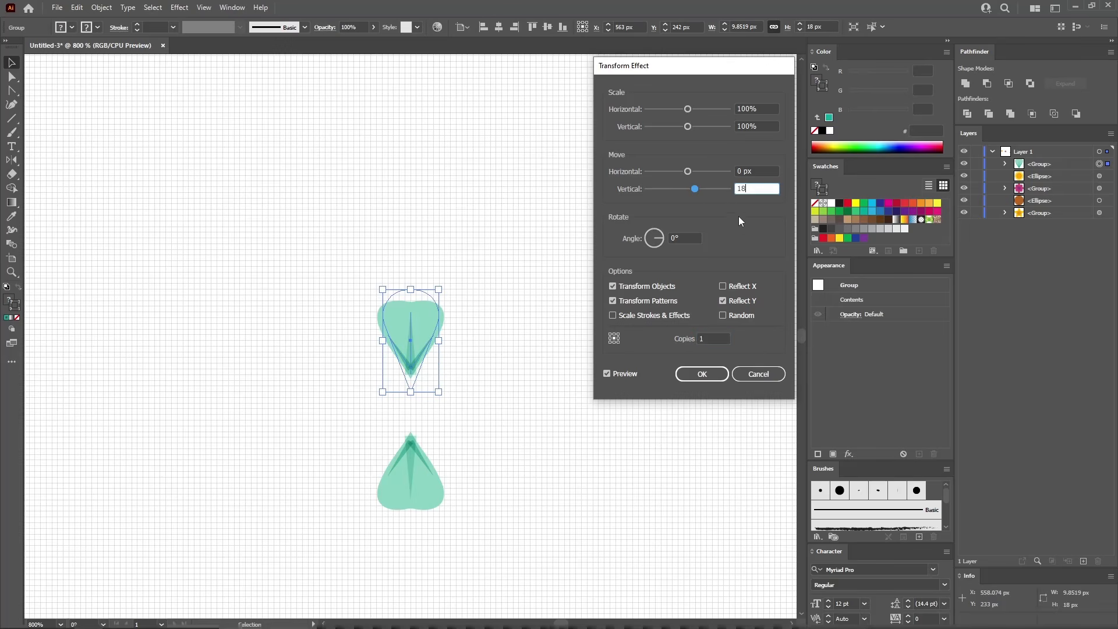
{"action": "left_click", "coordinate": [706, 373]}
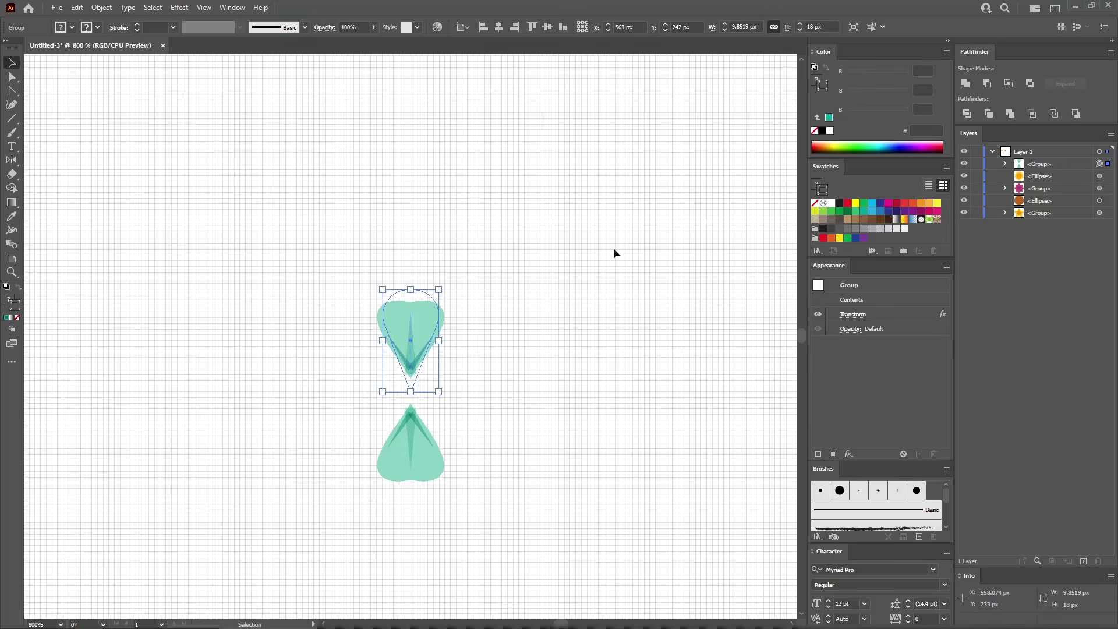
Add a second Transform effect to the petal group with a 60° rotation and 2 copies.
{"action": "left_click", "coordinate": [179, 7]}
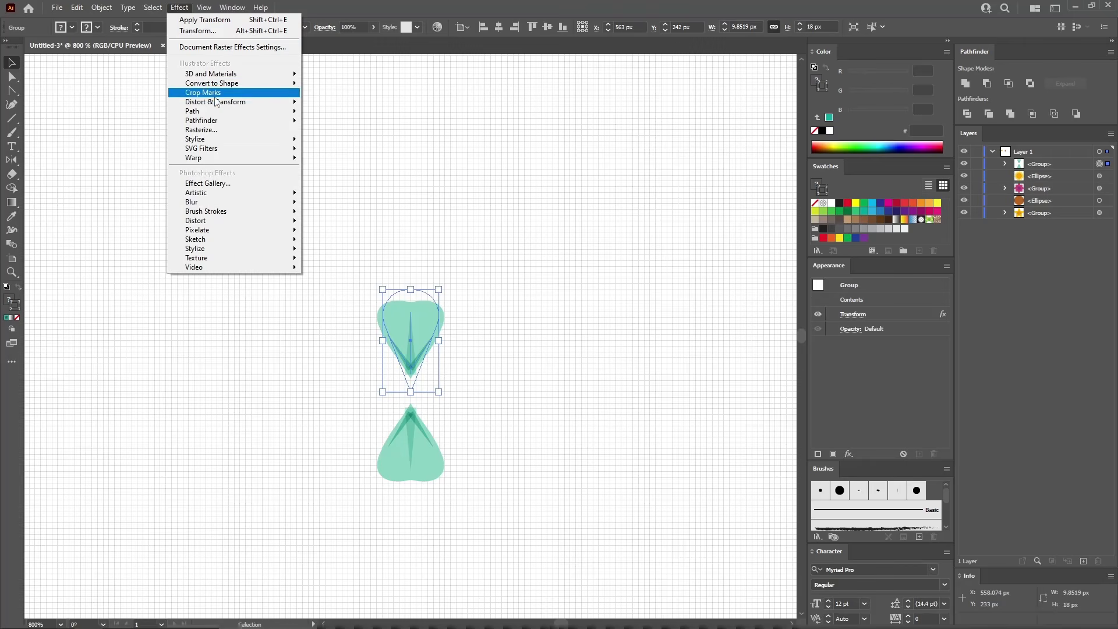
{"action": "mouse_move", "coordinate": [216, 103]}
{"action": "left_click", "coordinate": [336, 142]}
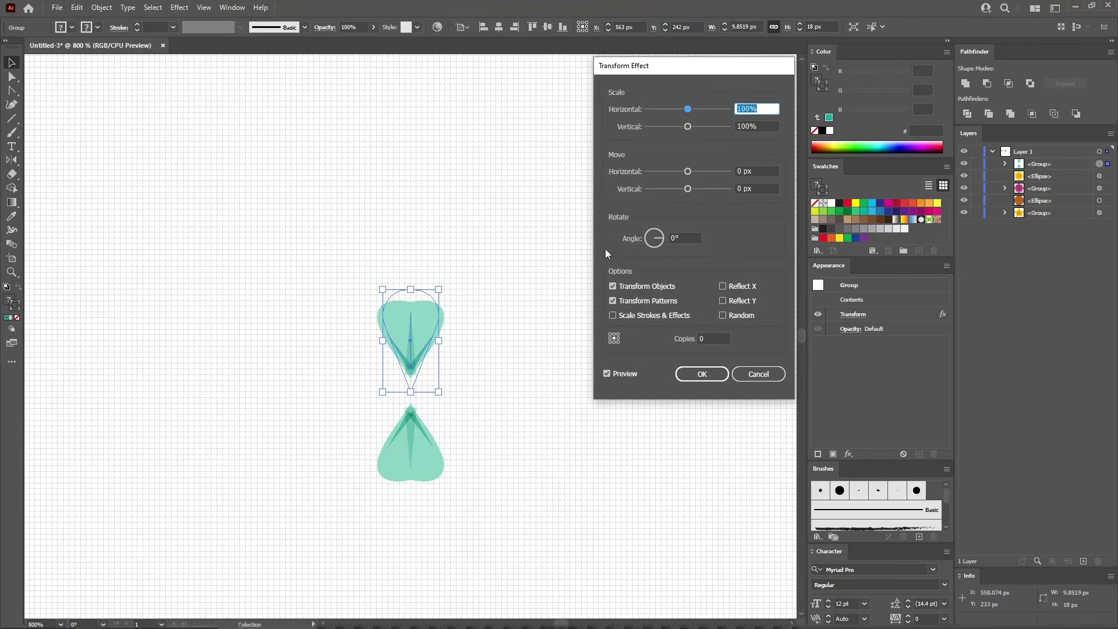
{"action": "left_click", "coordinate": [686, 238]}
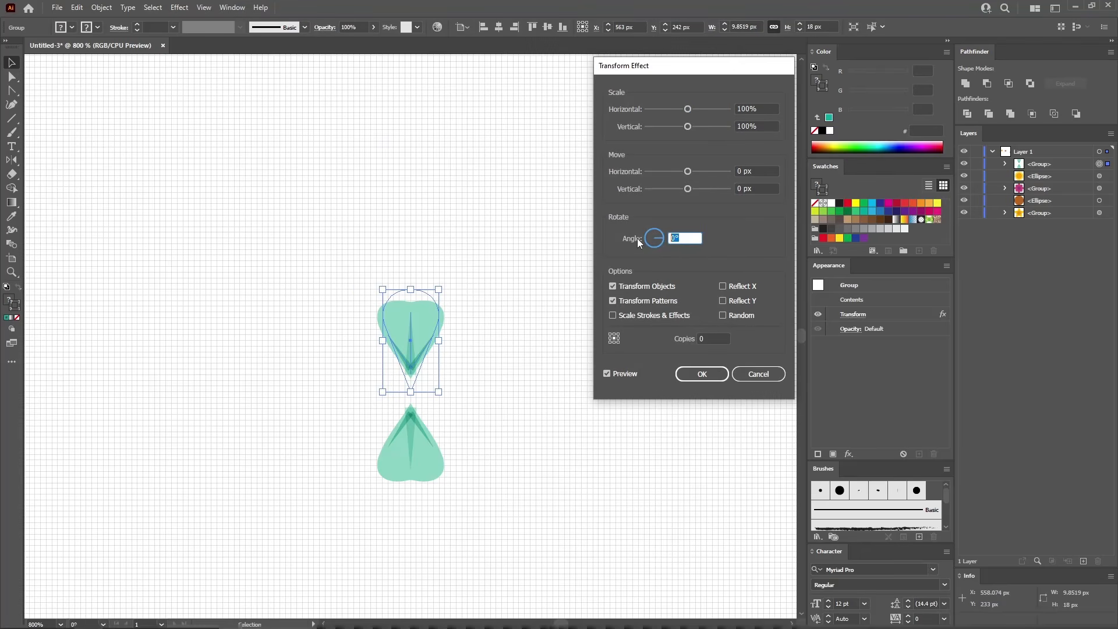
{"action": "type", "text": "60"}
{"action": "key", "text": "Tab"}
{"action": "type", "text": "2"}
{"action": "key", "text": "Tab"}
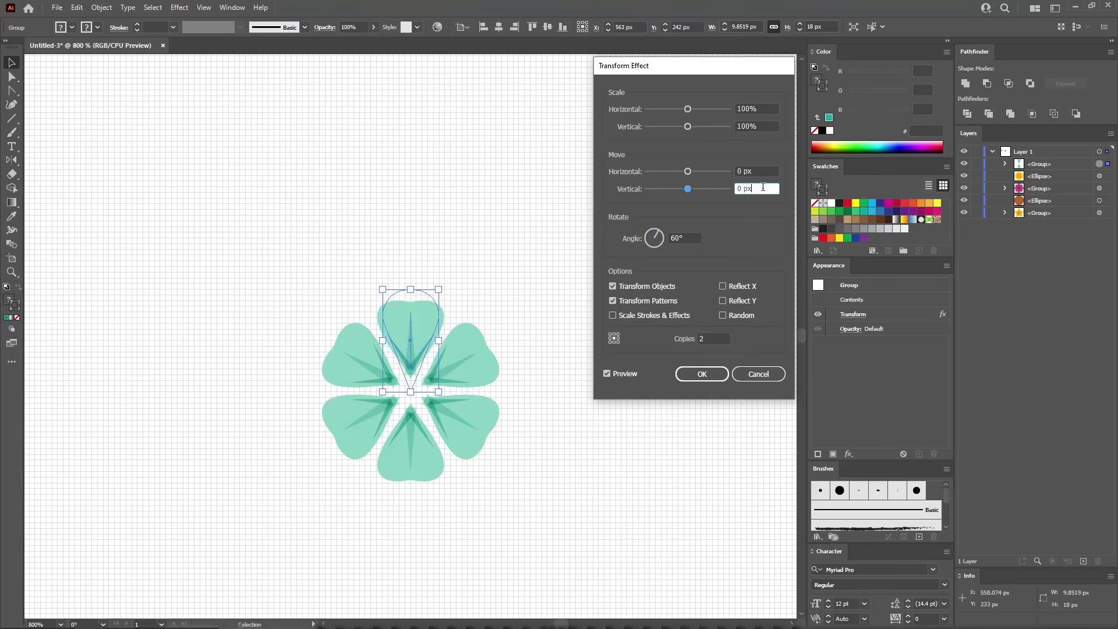
{"action": "left_click", "coordinate": [714, 374]}
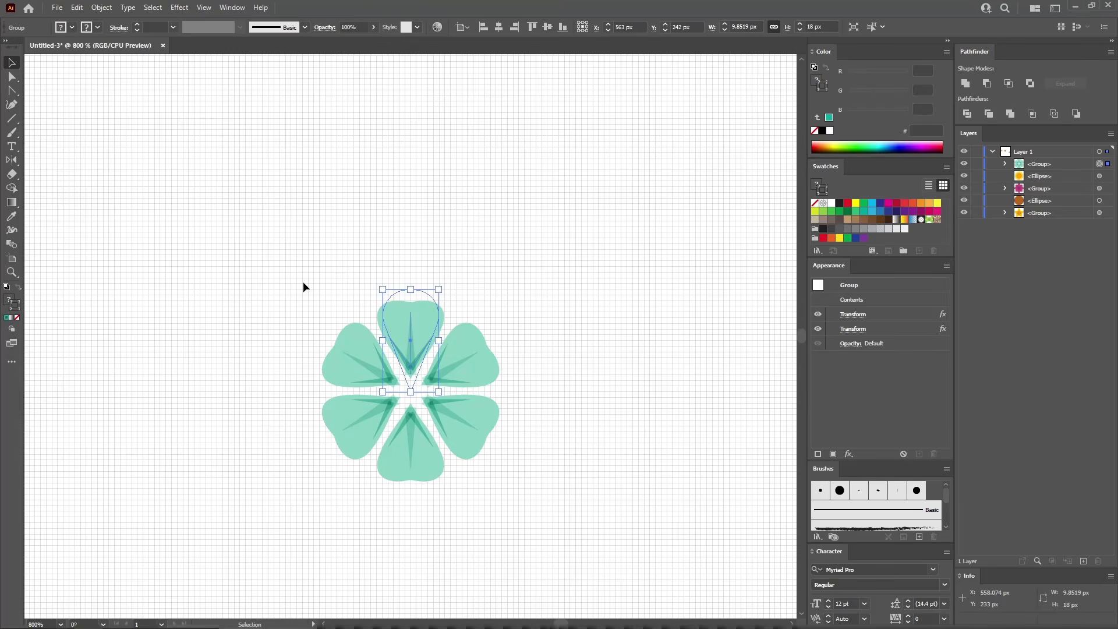
Create a 10 × 10 px circle with the Ellipse tool beside the teal flower.
{"action": "left_click", "coordinate": [12, 118]}
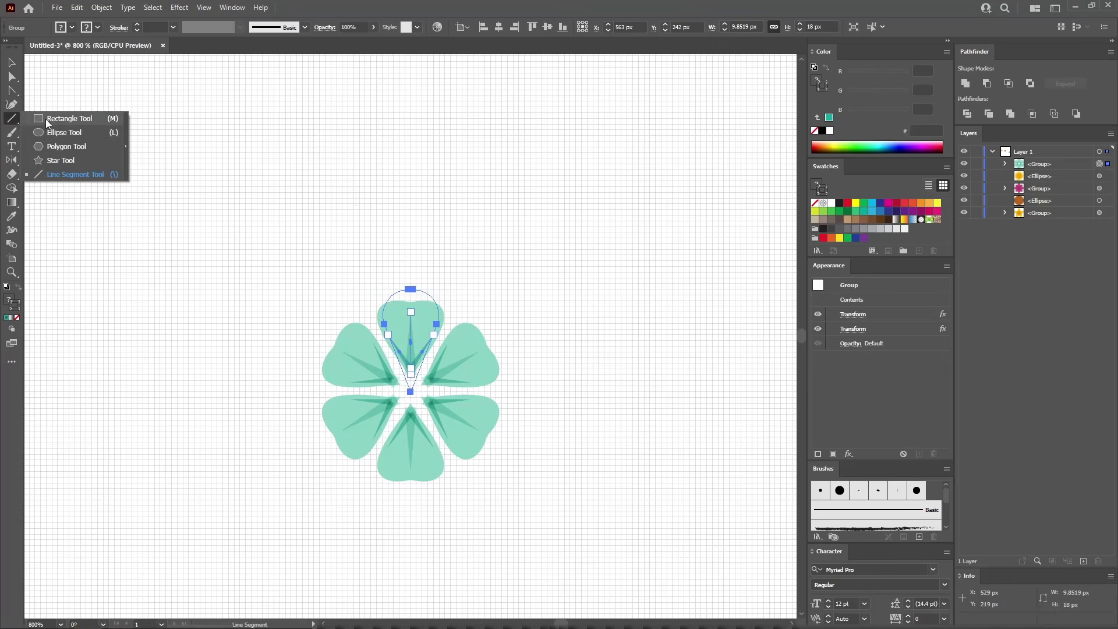
{"action": "left_click", "coordinate": [47, 131]}
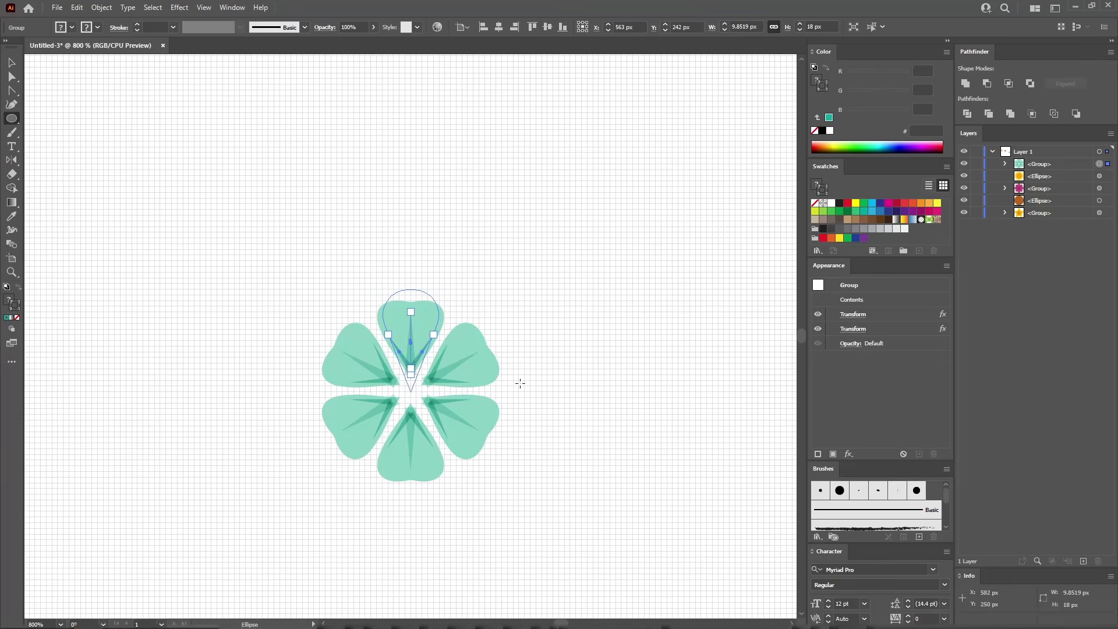
{"action": "left_click", "coordinate": [545, 340]}
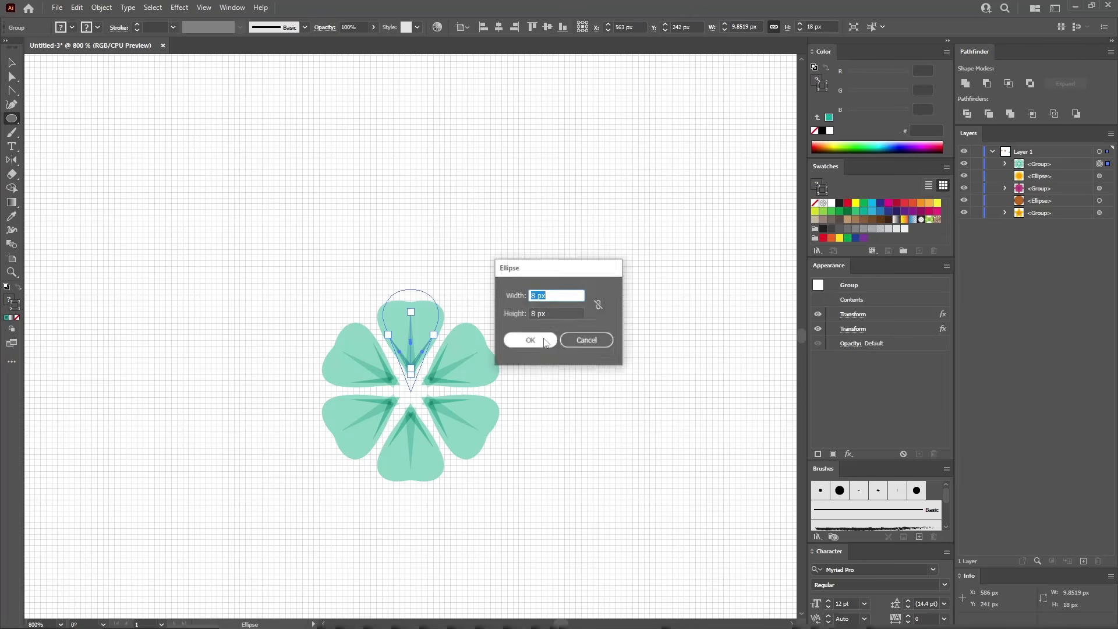
{"action": "type", "text": "10"}
{"action": "key", "text": "Tab"}
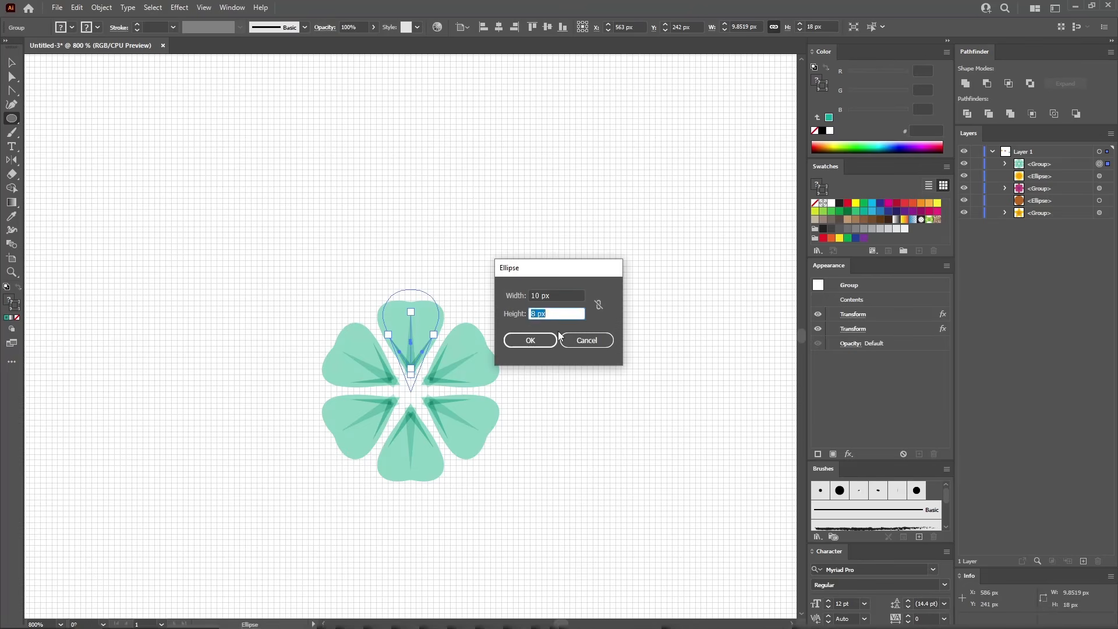
{"action": "type", "text": "10"}
{"action": "key", "text": "Return"}
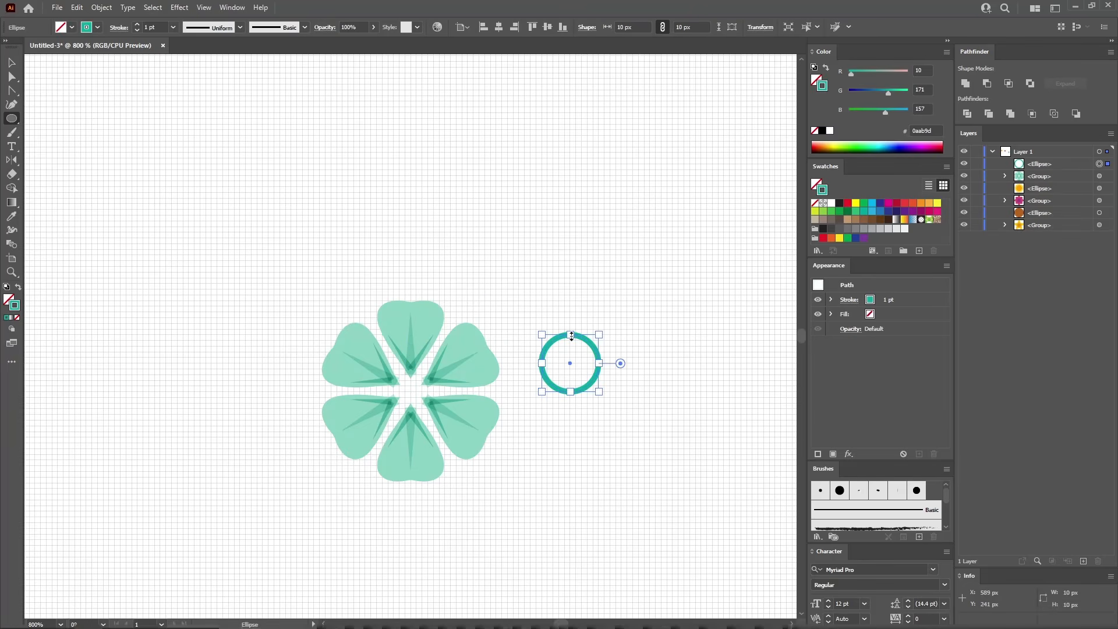
Set the circle's fill to orange with RGB values 255, 126, 1.
{"action": "left_click", "coordinate": [904, 318]}
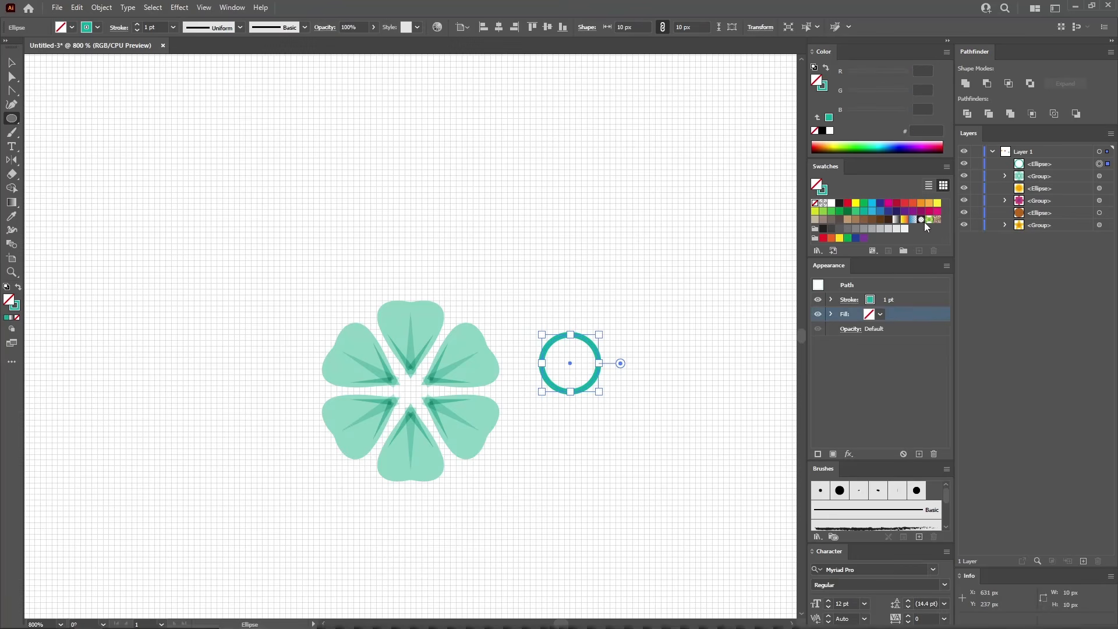
{"action": "left_click", "coordinate": [925, 71]}
{"action": "type", "text": "255"}
{"action": "key", "text": "Tab"}
{"action": "type", "text": "126"}
{"action": "key", "text": "Tab"}
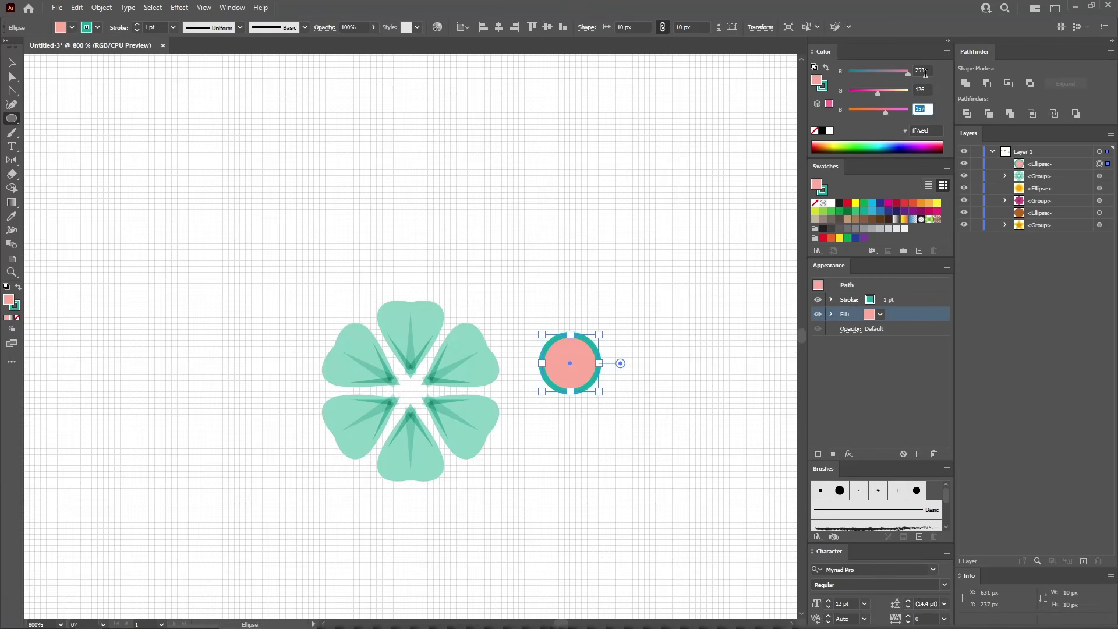
{"action": "type", "text": "1"}
{"action": "key", "text": "Return"}
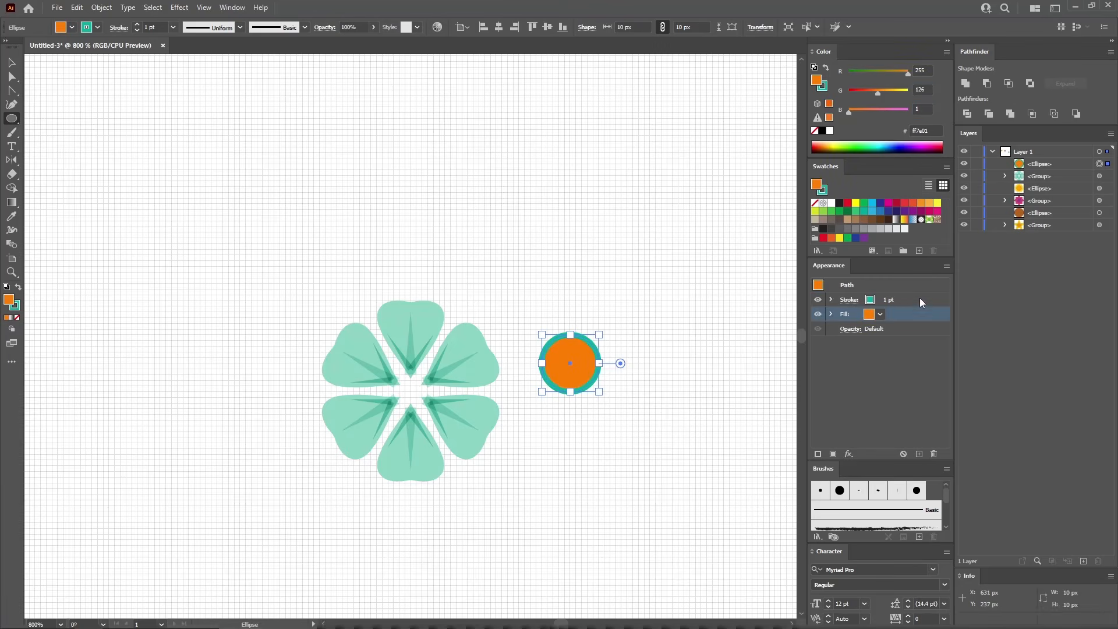
Set the circle's stroke to yellow with RGB values 255, 197, 17.
{"action": "left_click", "coordinate": [920, 298]}
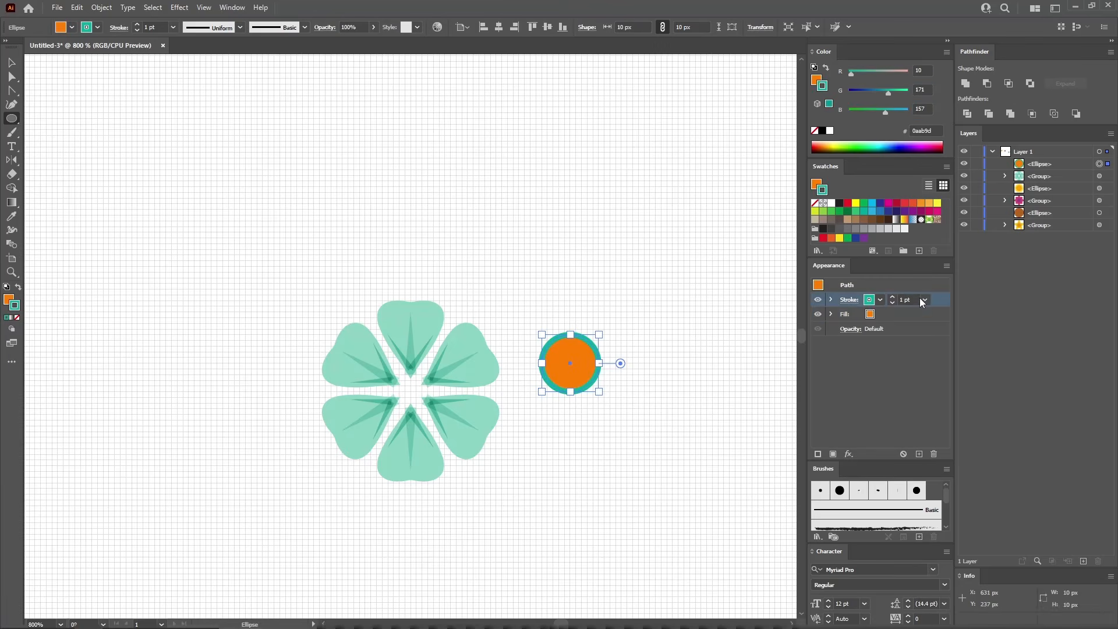
{"action": "left_click", "coordinate": [924, 66]}
{"action": "type", "text": "255"}
{"action": "key", "text": "Tab"}
{"action": "type", "text": "197"}
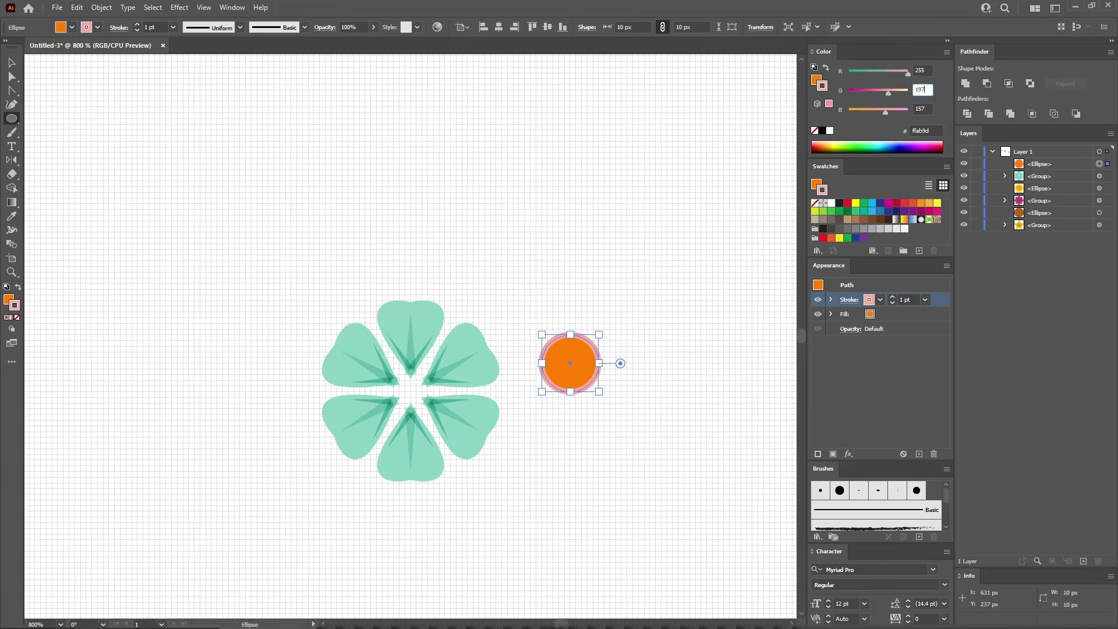
{"action": "key", "text": "Tab"}
{"action": "type", "text": "17"}
{"action": "key", "text": "Return"}
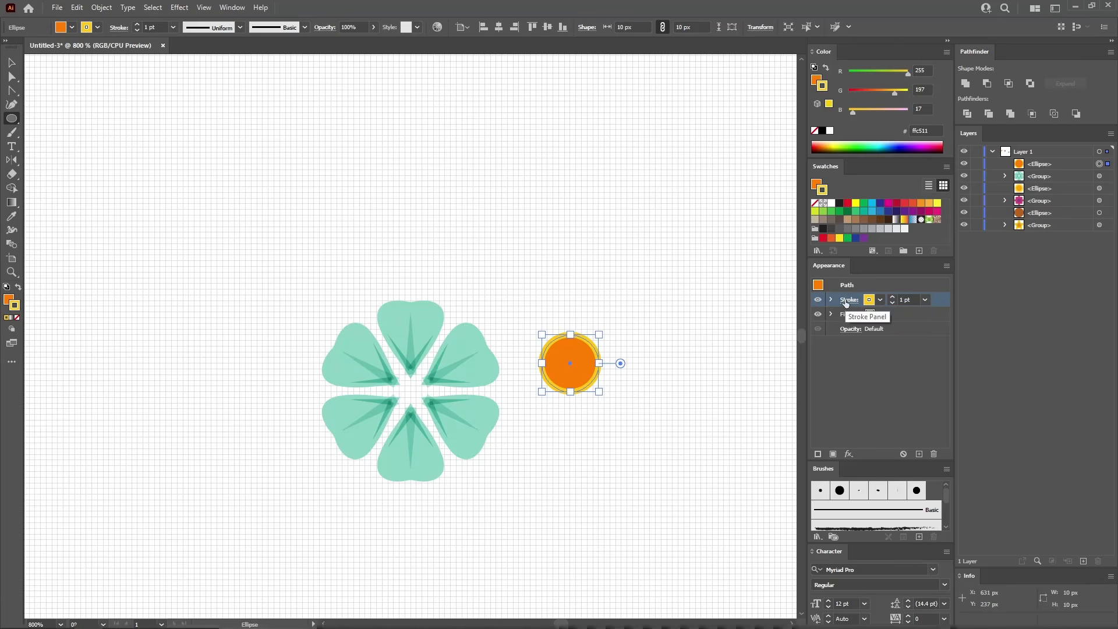
Align the circle's stroke to the inside and set its weight to 2 pt.
{"action": "left_click", "coordinate": [846, 302]}
{"action": "left_click", "coordinate": [783, 364]}
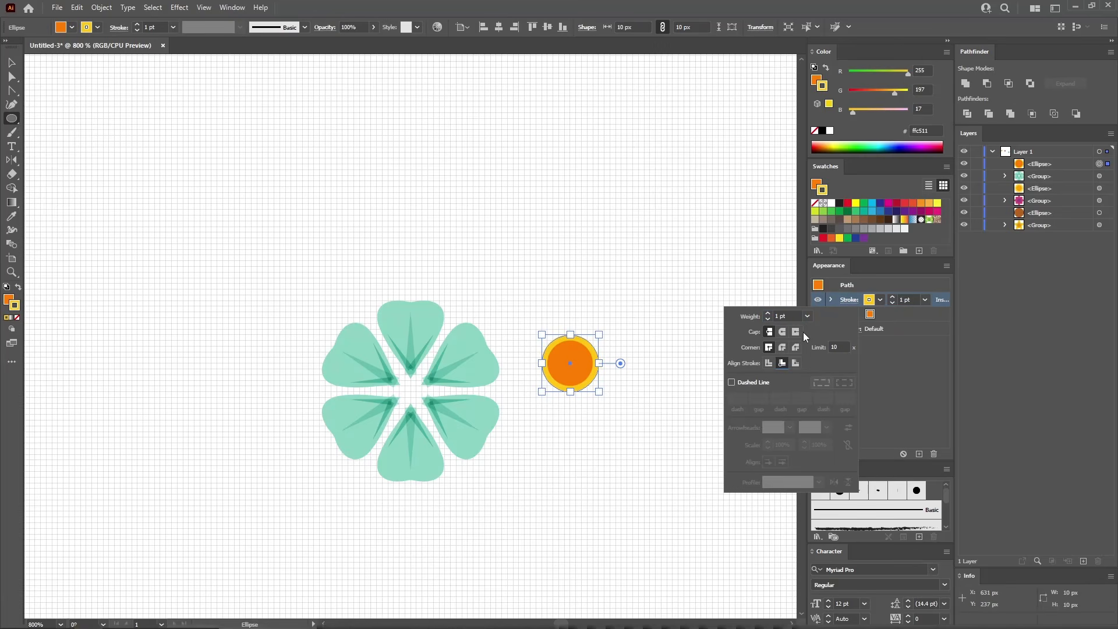
{"action": "left_click", "coordinate": [807, 316]}
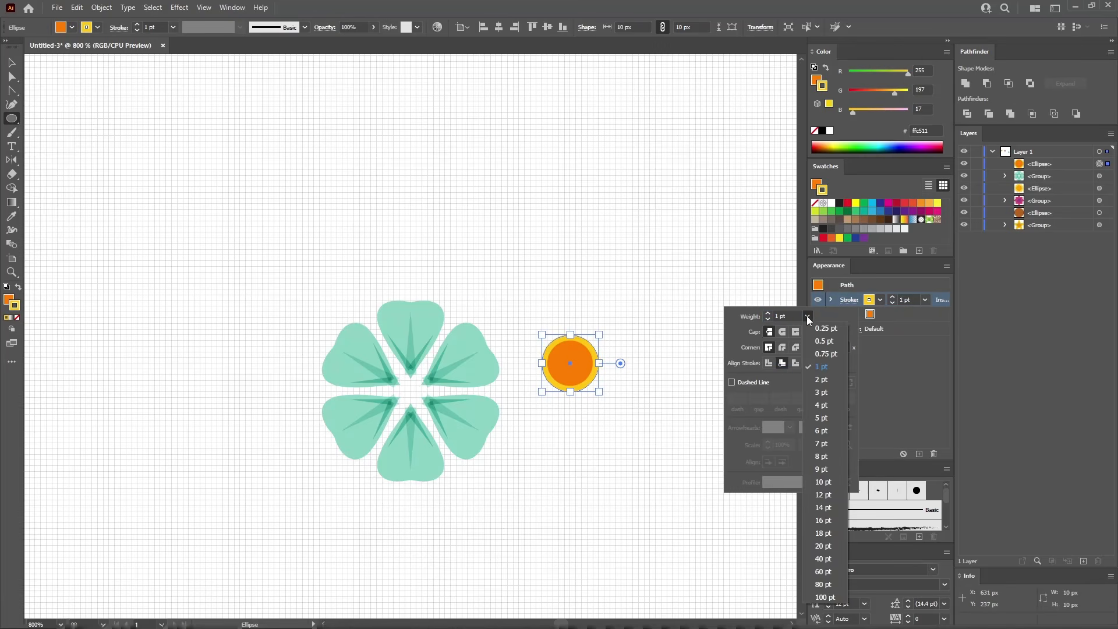
{"action": "left_click", "coordinate": [828, 380]}
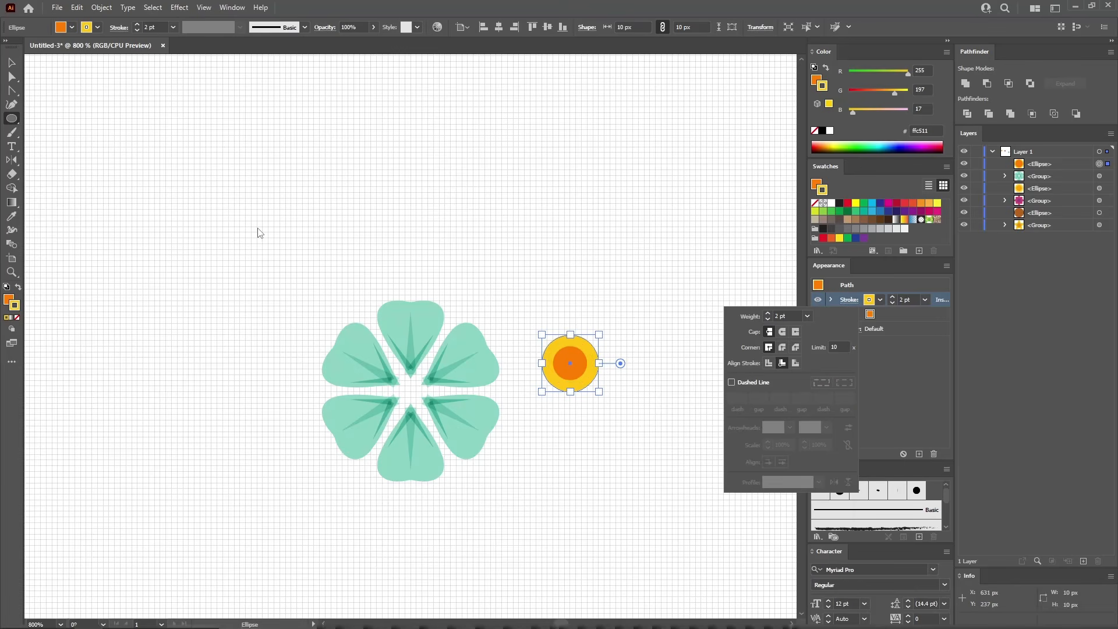
Move the orange circle onto the center of the teal flower and deselect it.
{"action": "left_click", "coordinate": [11, 62]}
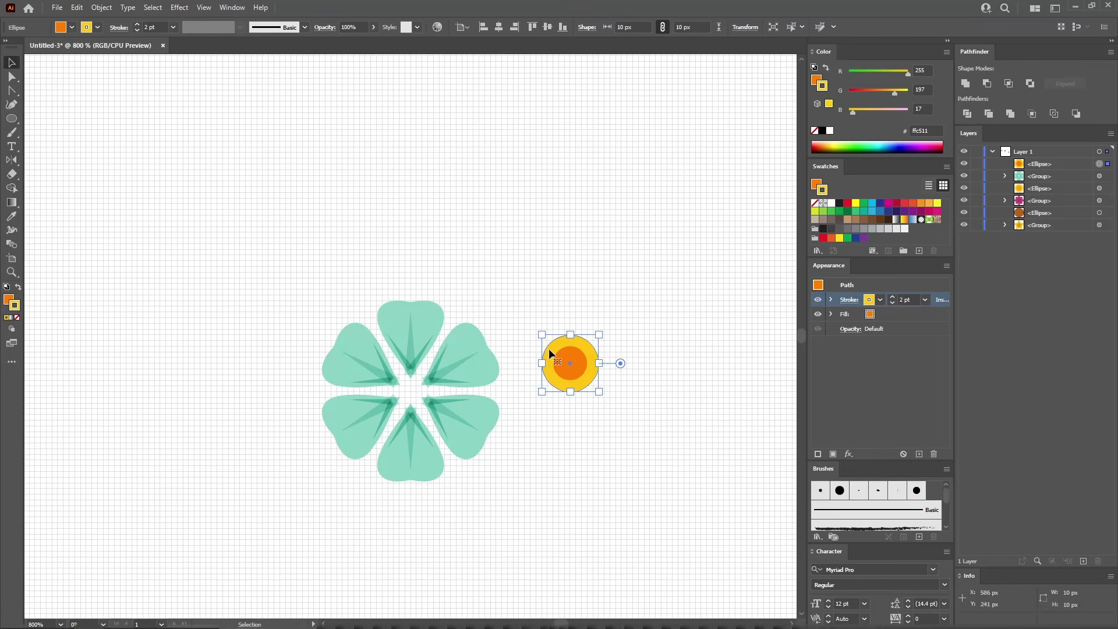
{"action": "left_click_drag", "start_coordinate": [570, 364], "coordinate": [410, 388]}
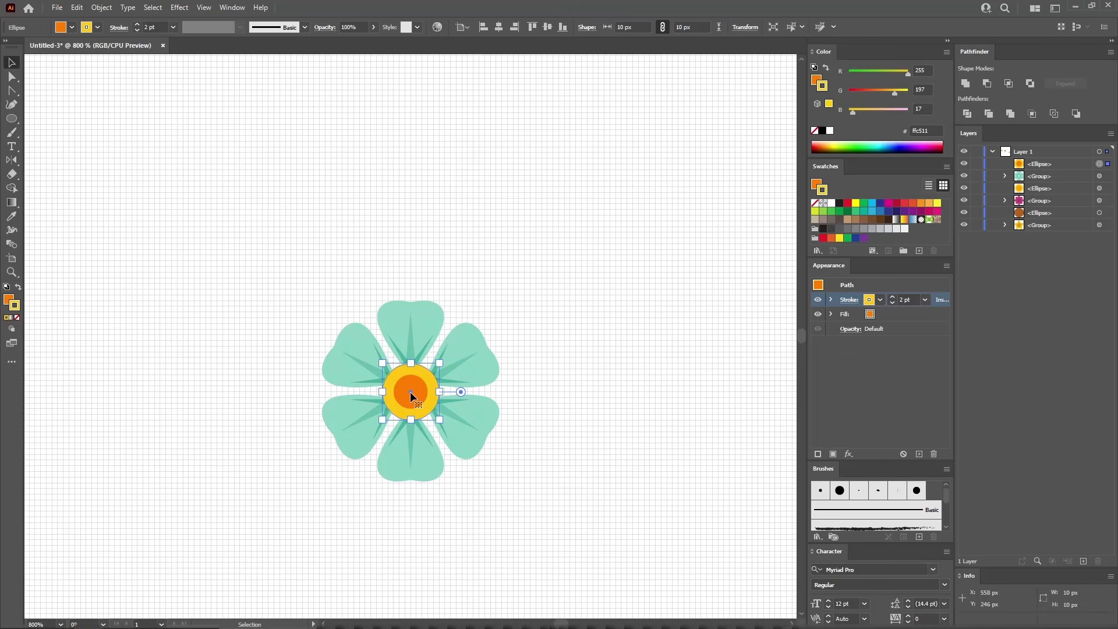
{"action": "left_click", "coordinate": [656, 385]}
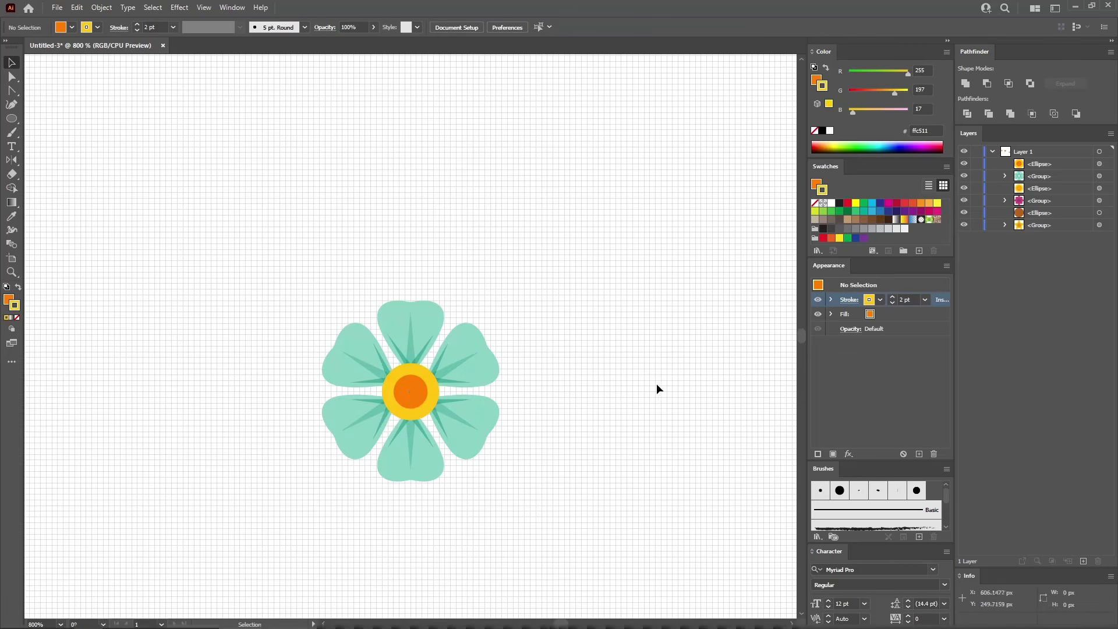
Create a 5 px wide and 12 px tall ellipse in an empty area away from the teal flower.
{"action": "left_click_drag", "start_coordinate": [725, 389], "coordinate": [299, 268]}
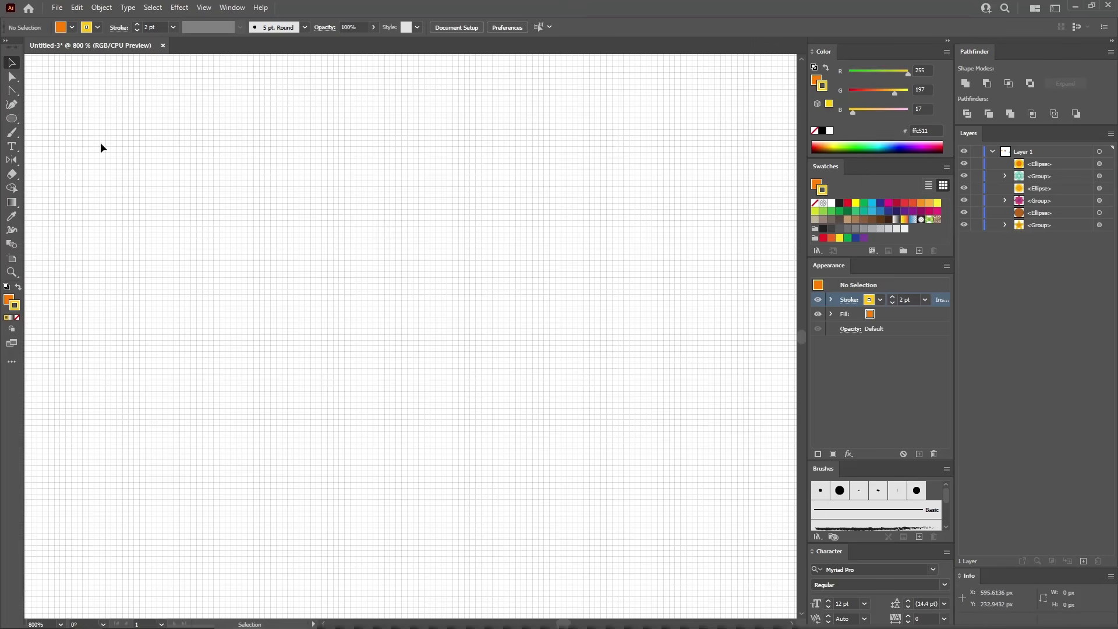
{"action": "left_click", "coordinate": [18, 118]}
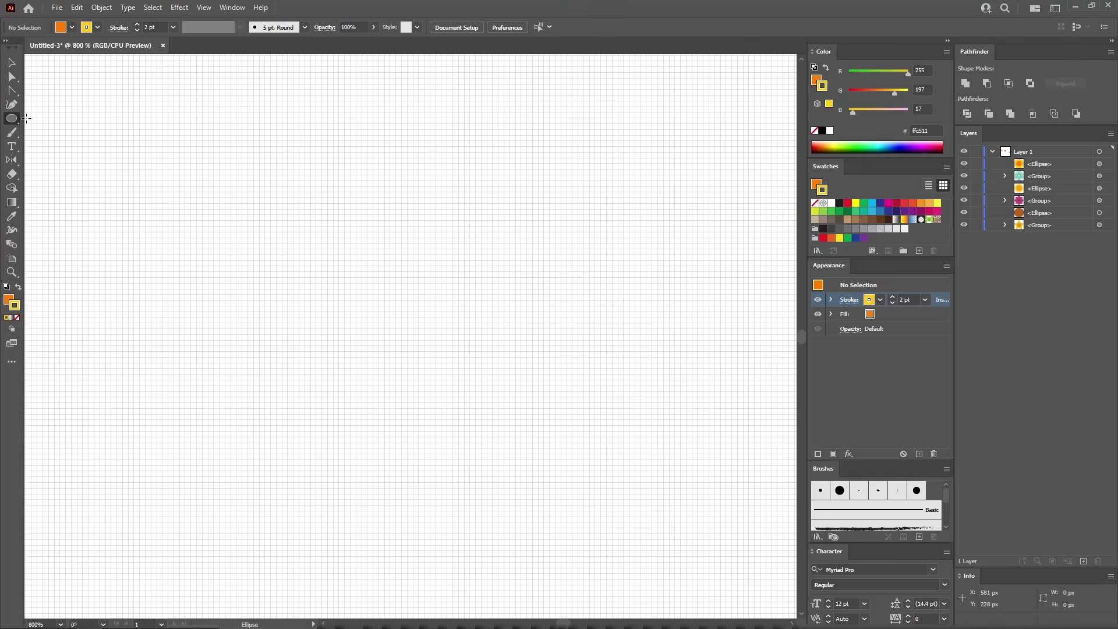
{"action": "left_click", "coordinate": [398, 284]}
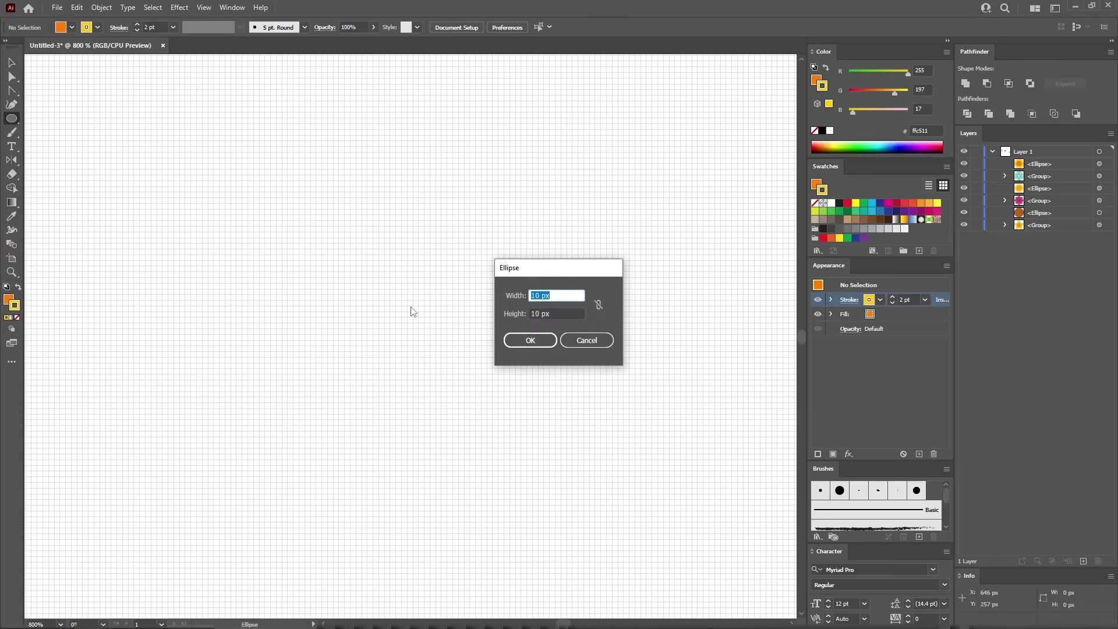
{"action": "type", "text": "5"}
{"action": "key", "text": "Tab"}
{"action": "type", "text": "12"}
{"action": "key", "text": "Return"}
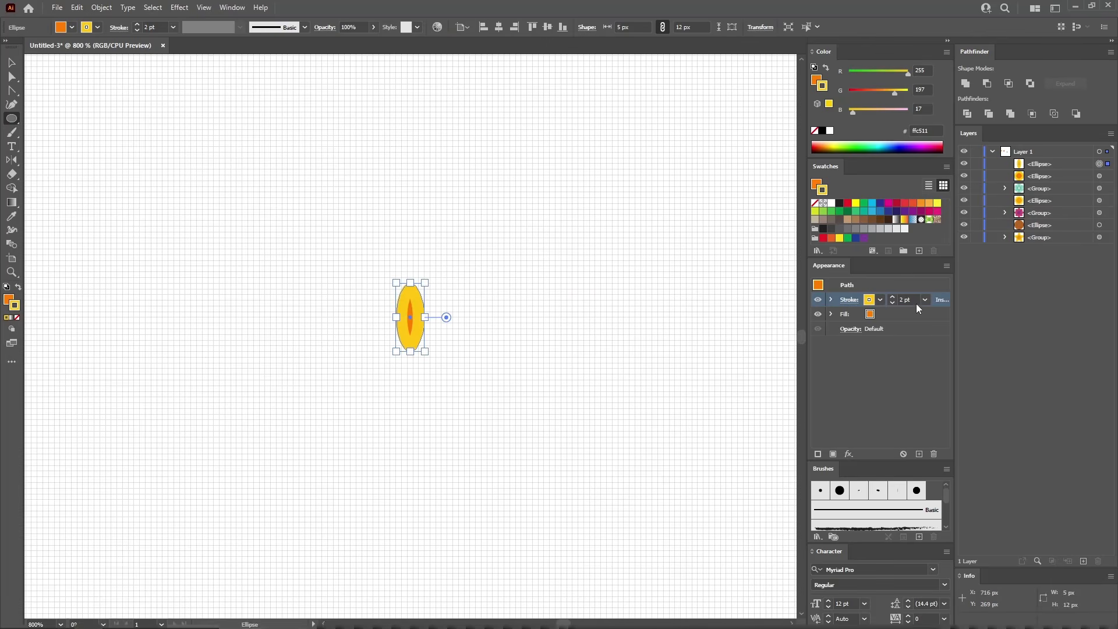
Remove the ellipse's stroke and convert its lowest anchor point into a sharp corner.
{"action": "left_click", "coordinate": [934, 456]}
{"action": "left_click", "coordinate": [895, 315]}
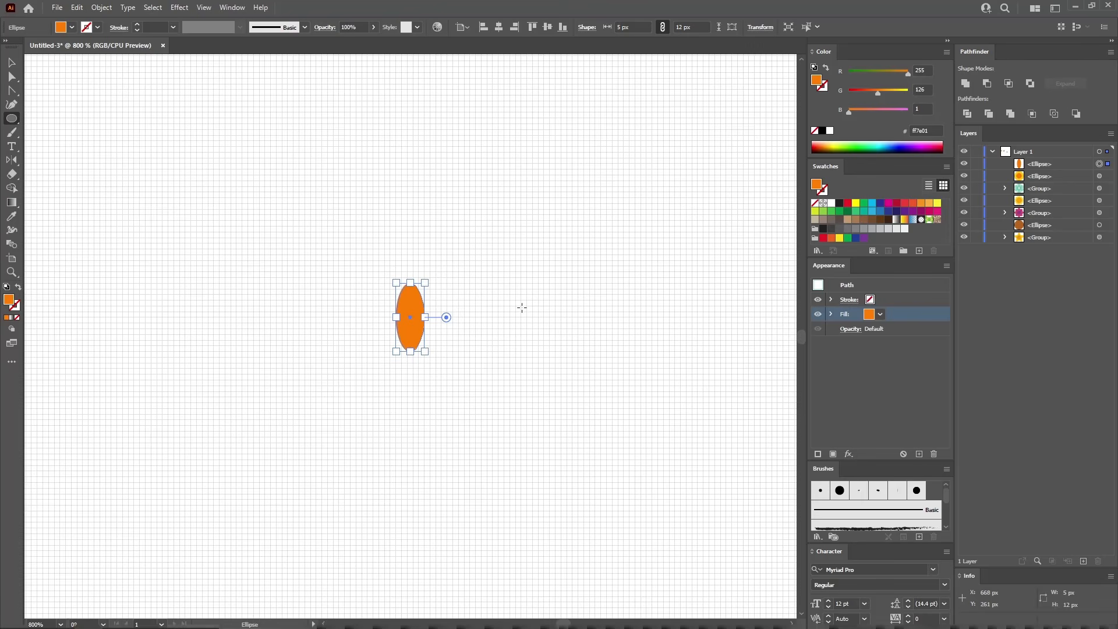
{"action": "key", "text": "ctrl+equal"}
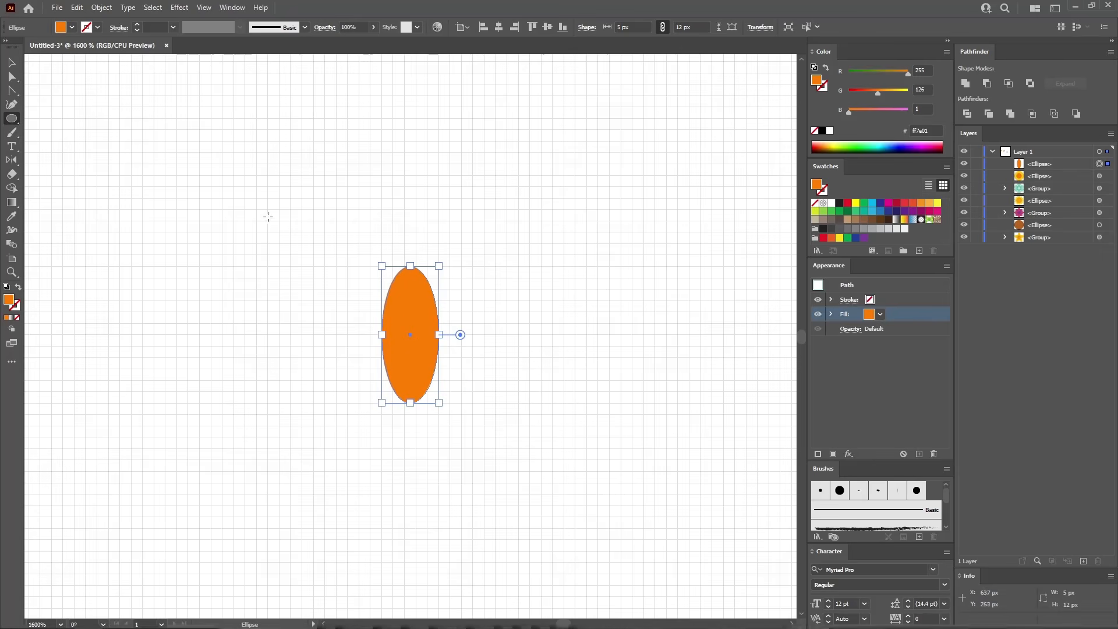
{"action": "key", "text": "a"}
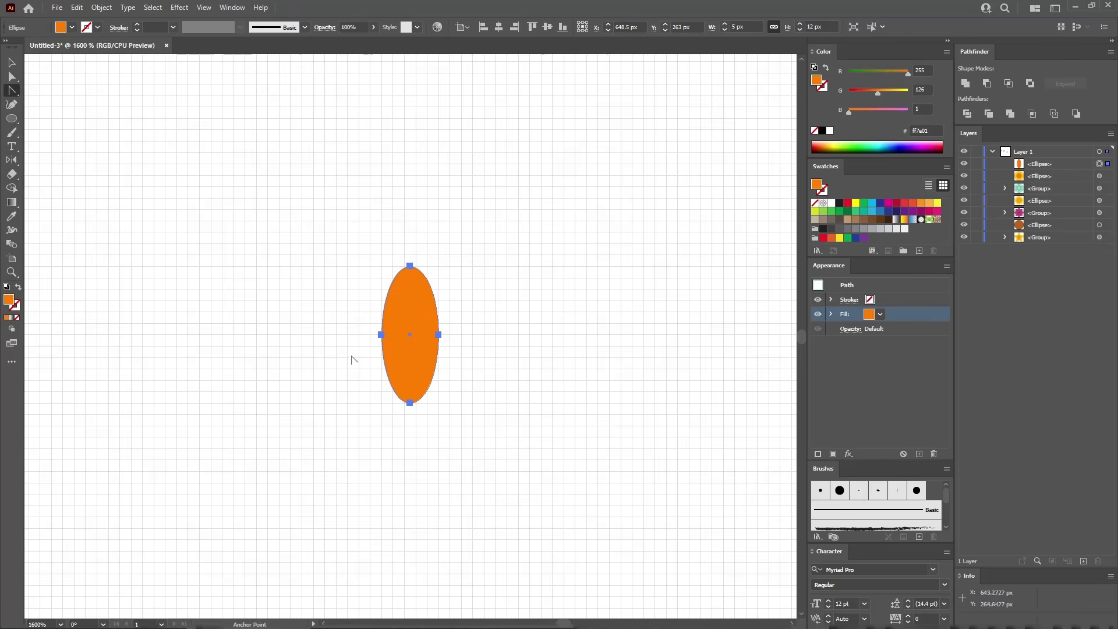
{"action": "left_click", "coordinate": [409, 402]}
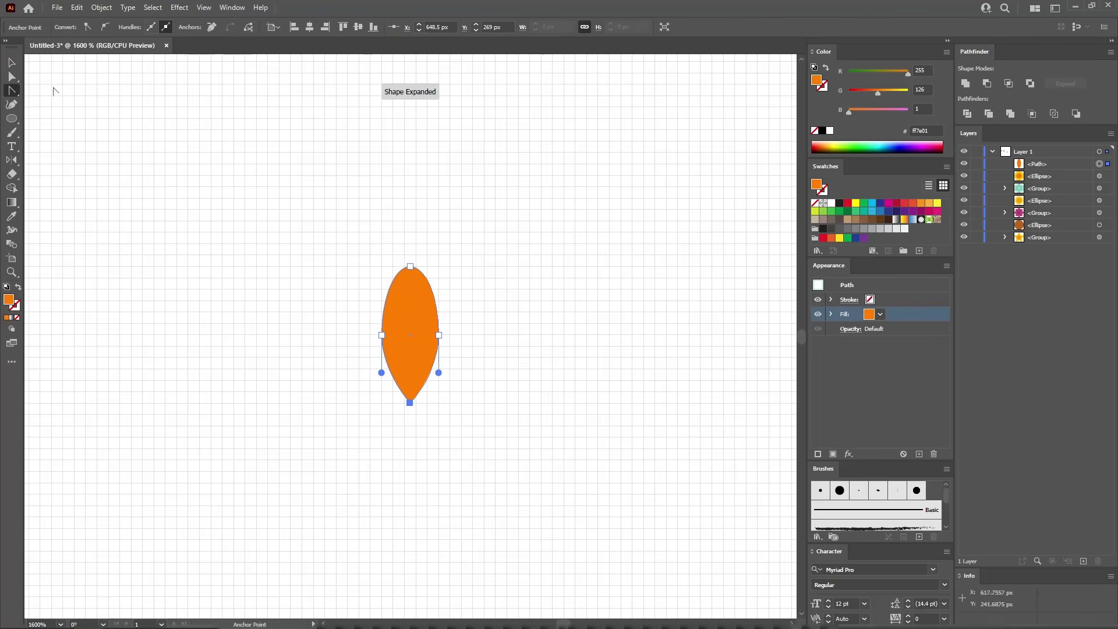
Select the petal's two side anchor points and move them up about 2 px.
{"action": "left_click", "coordinate": [12, 76]}
{"action": "left_click", "coordinate": [380, 335]}
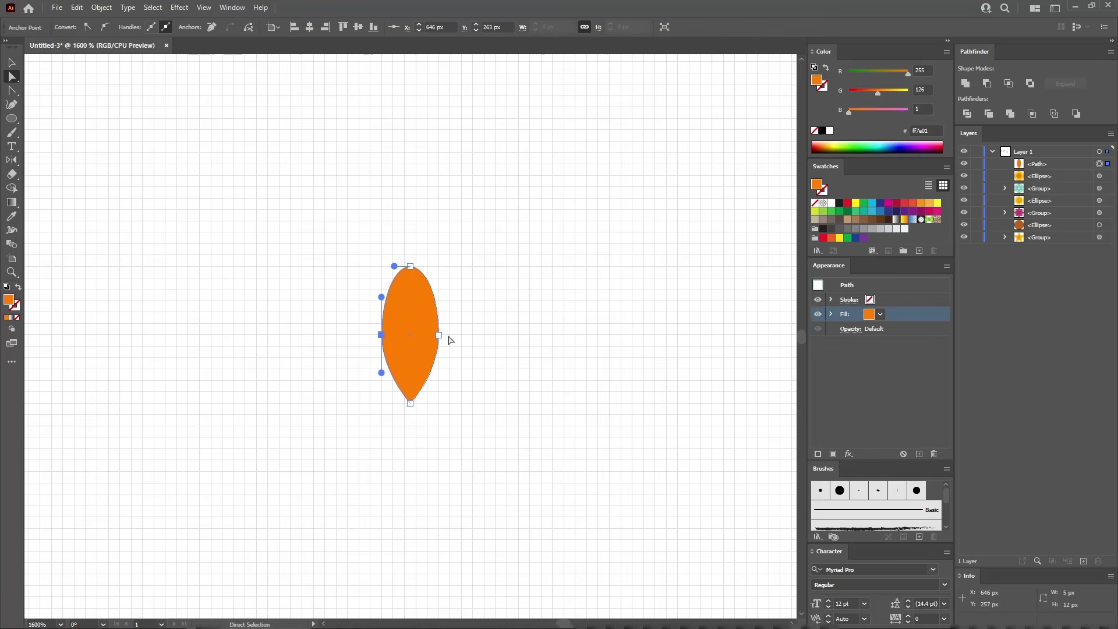
{"action": "left_click", "coordinate": [439, 335], "text": "shift"}
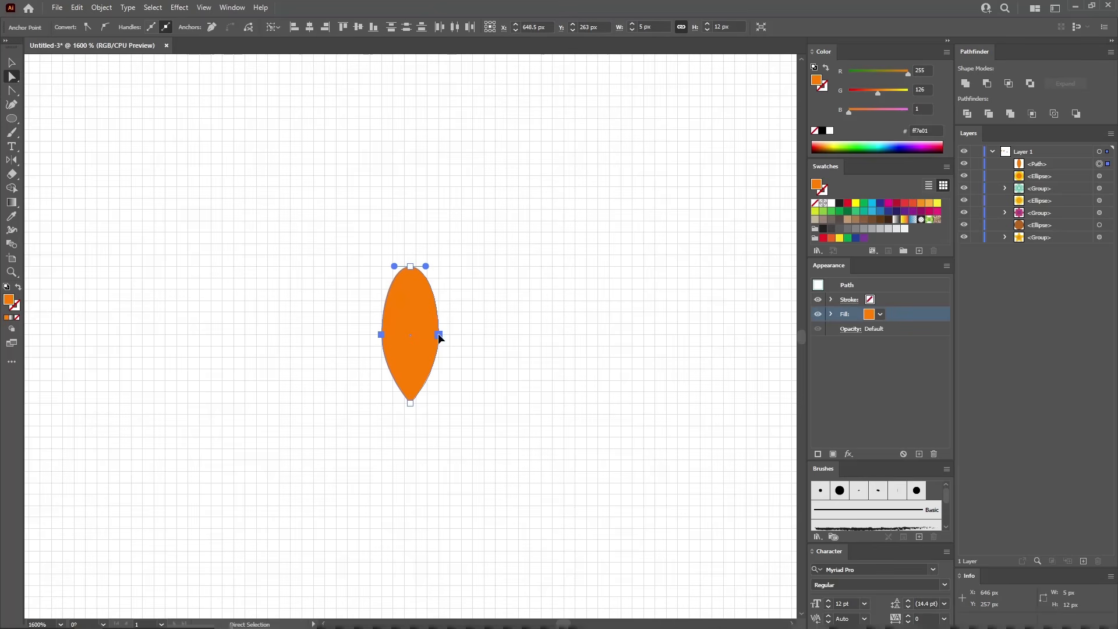
{"action": "left_click_drag", "start_coordinate": [439, 334], "coordinate": [439, 312]}
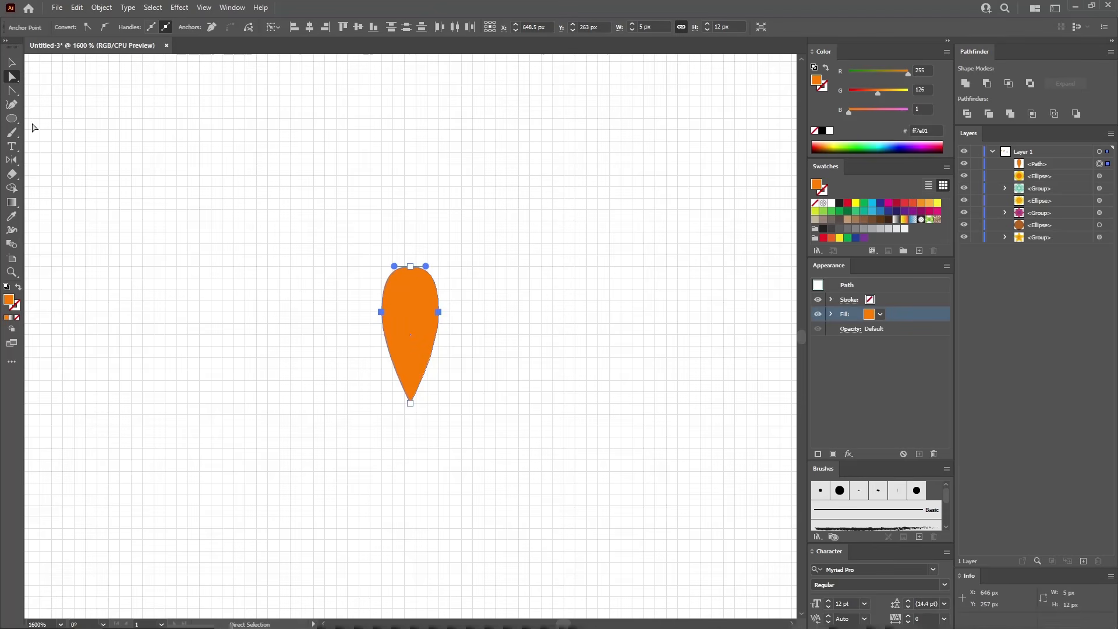
Create a 1 px wide and 5 px tall ellipse and center it horizontally over the petal's lower half.
{"action": "left_click", "coordinate": [12, 118]}
{"action": "key", "text": "ctrl+shift+a"}
{"action": "left_click", "coordinate": [491, 300]}
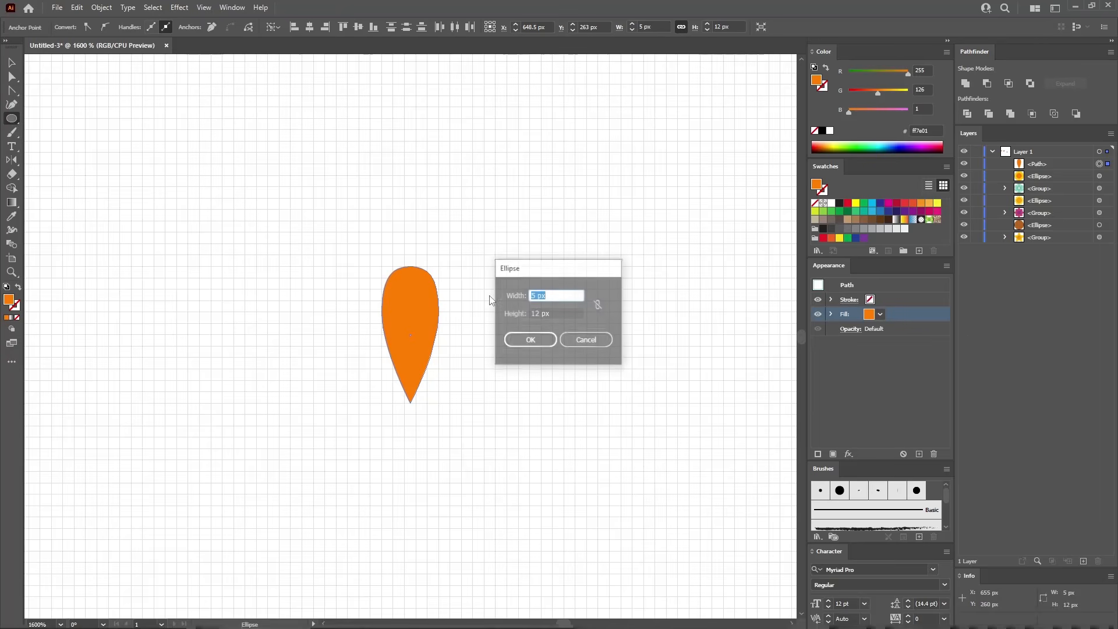
{"action": "type", "text": "1"}
{"action": "key", "text": "Tab"}
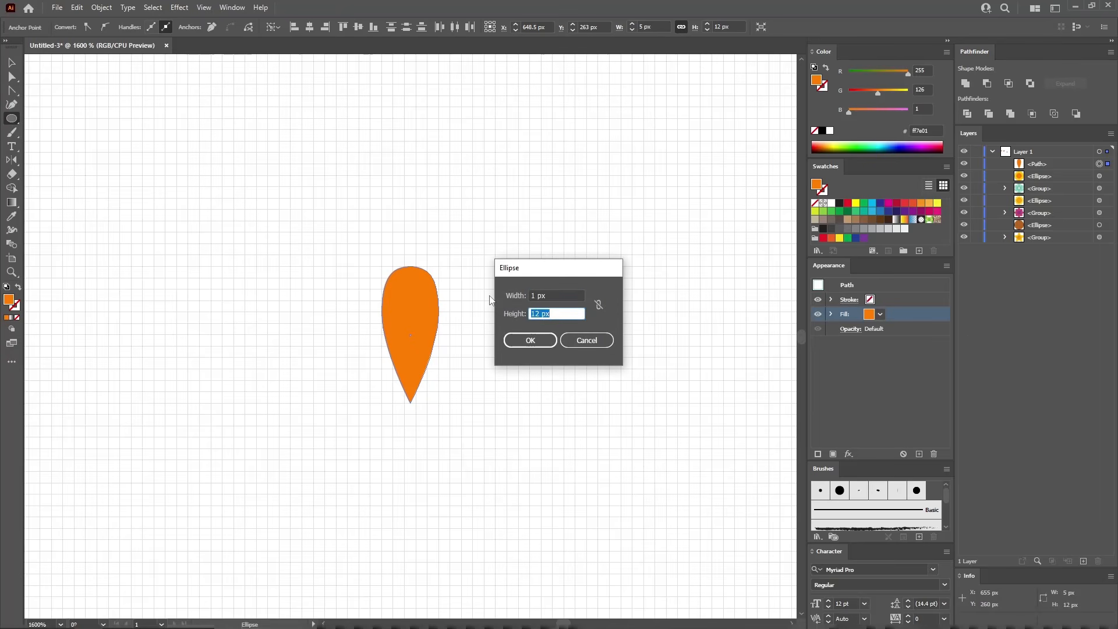
{"action": "left_click", "coordinate": [529, 340]}
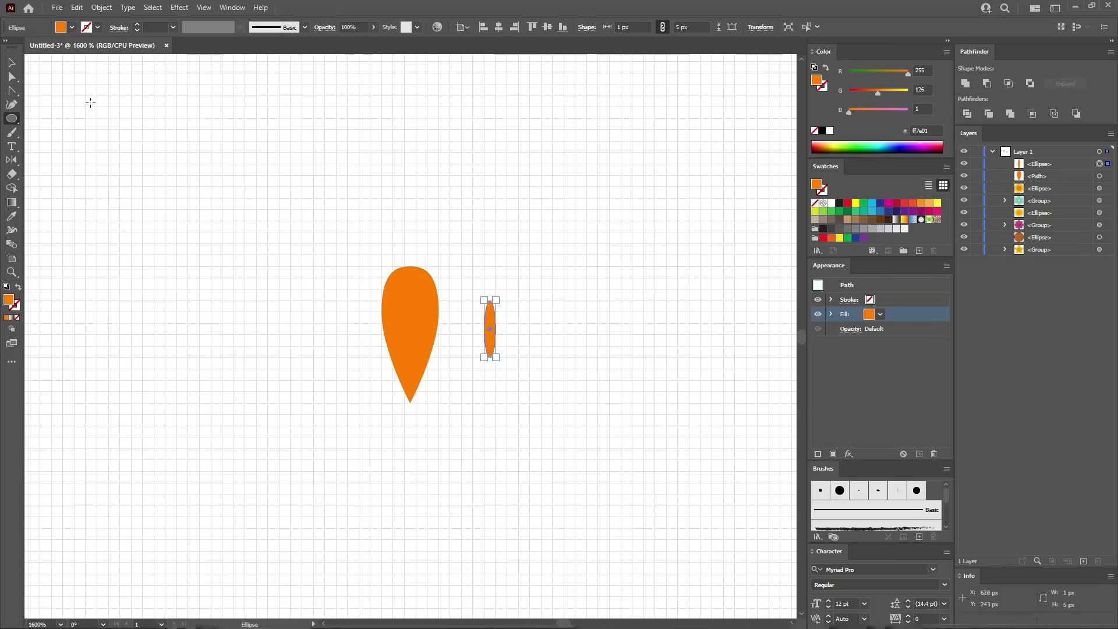
{"action": "left_click", "coordinate": [11, 63]}
{"action": "left_click_drag", "start_coordinate": [487, 323], "coordinate": [407, 347]}
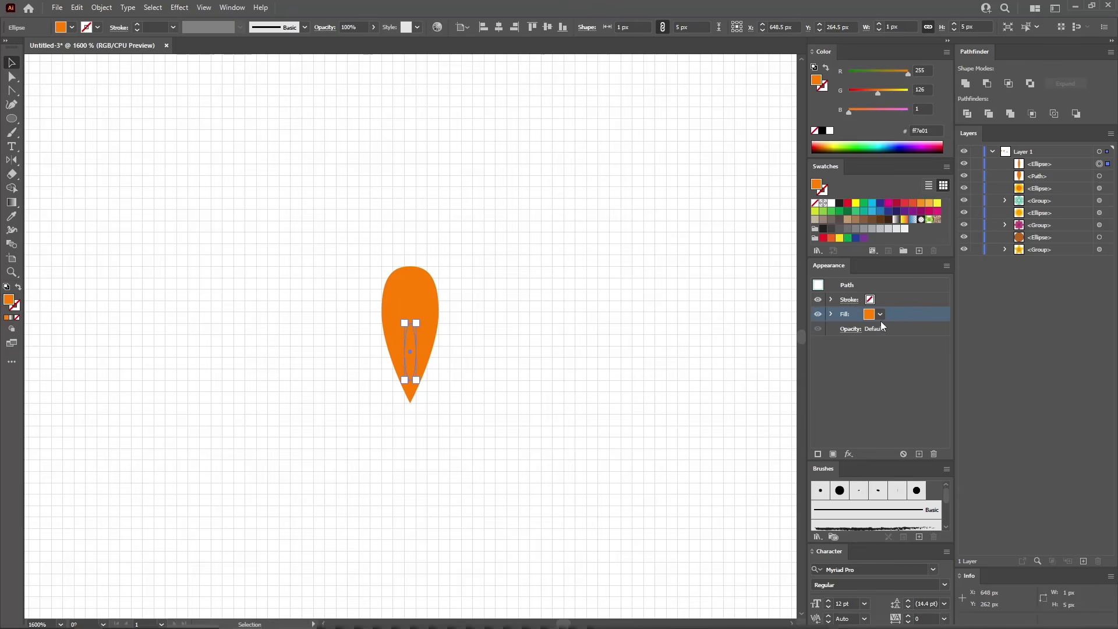
Set the small ellipse's fill to RGB values 254, 163, 0.
{"action": "left_click_drag", "start_coordinate": [924, 72], "coordinate": [878, 70]}
{"action": "type", "text": "254"}
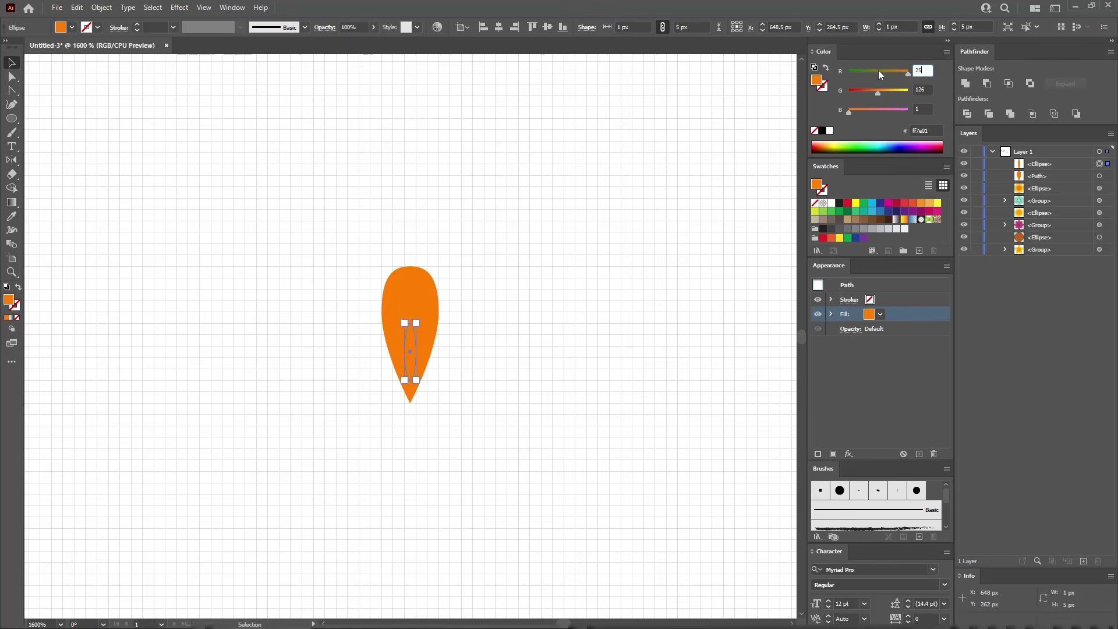
{"action": "key", "text": "Tab"}
{"action": "type", "text": "163"}
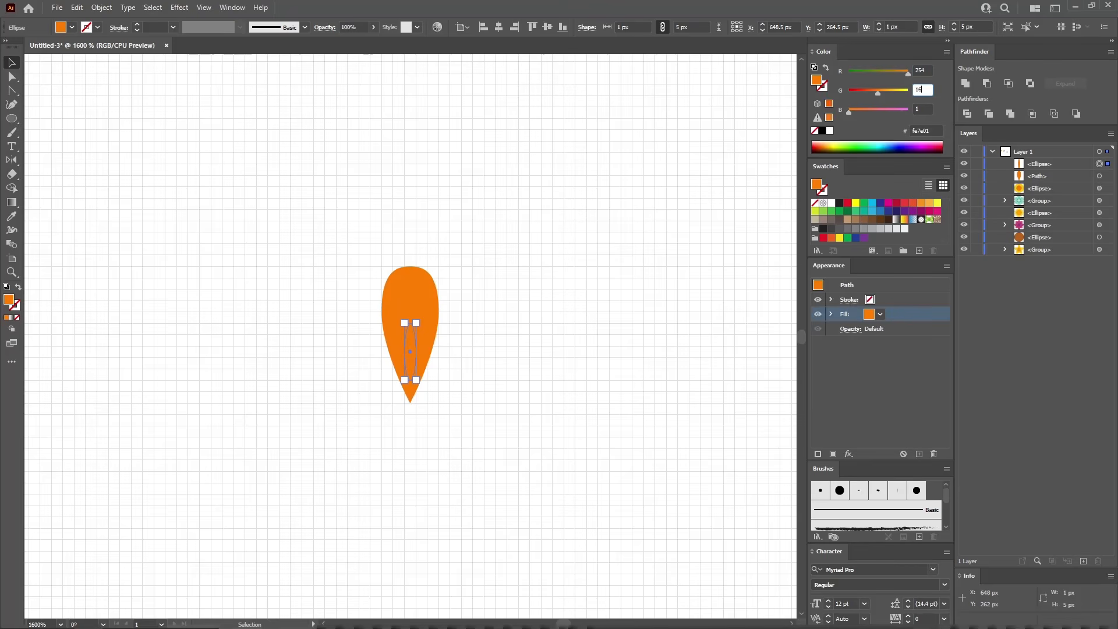
{"action": "key", "text": "Tab"}
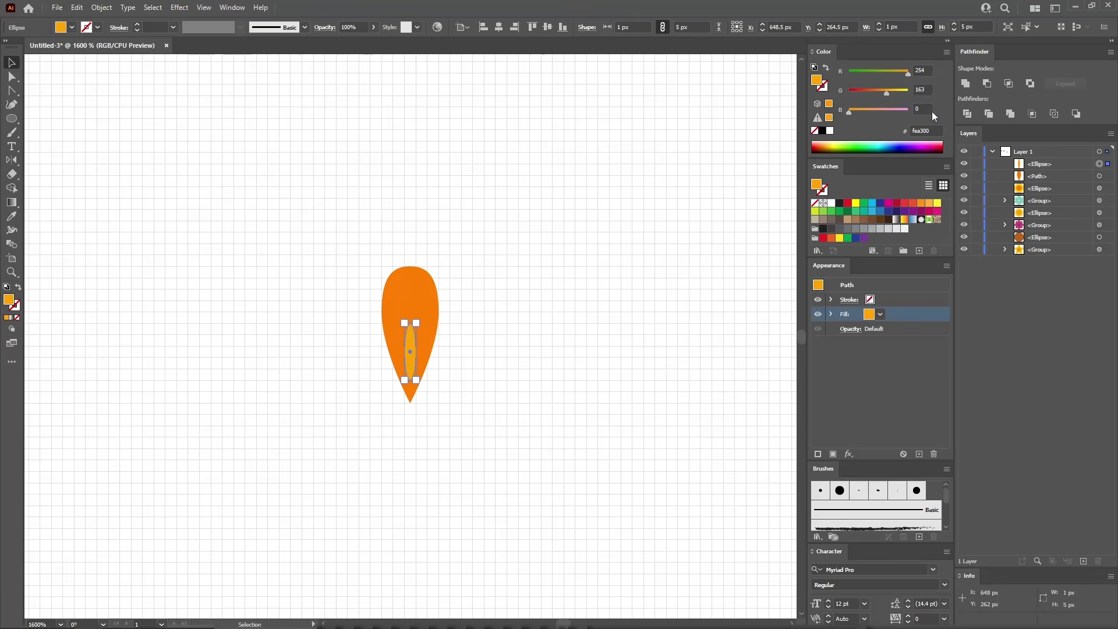
{"action": "type", "text": "0"}
{"action": "key", "text": "Return"}
Group the petal with its inner ellipse and apply a Transform effect making 1 copy with Reflect Y and a 17 px vertical move.
{"action": "left_click_drag", "start_coordinate": [488, 240], "coordinate": [328, 454]}
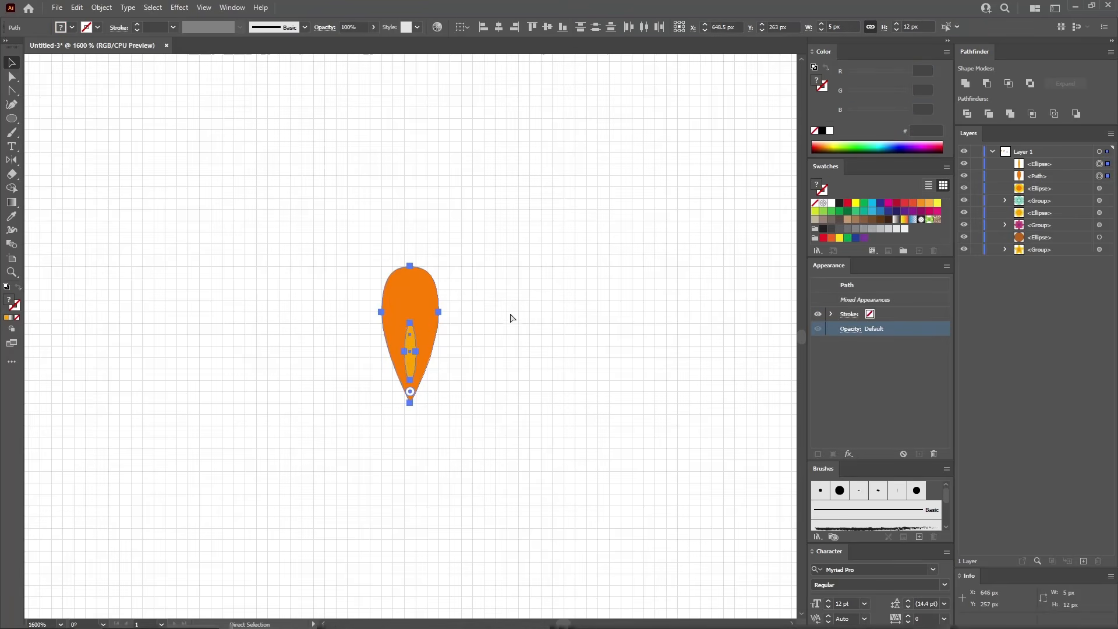
{"action": "key", "text": "ctrl+g"}
{"action": "left_click", "coordinate": [179, 7]}
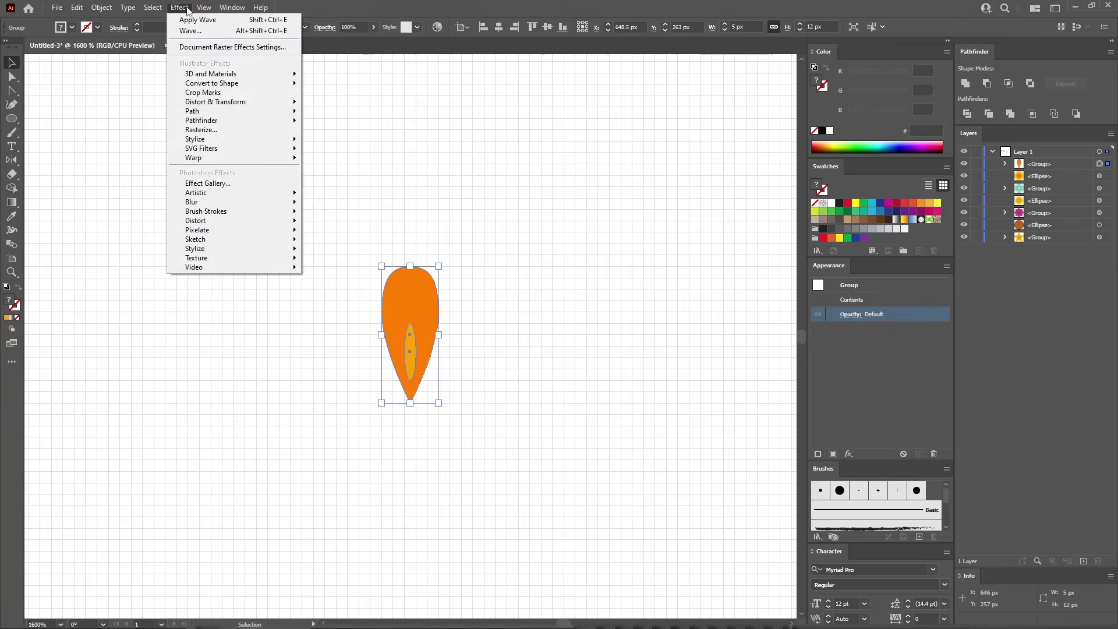
{"action": "mouse_move", "coordinate": [232, 103]}
{"action": "left_click", "coordinate": [352, 142]}
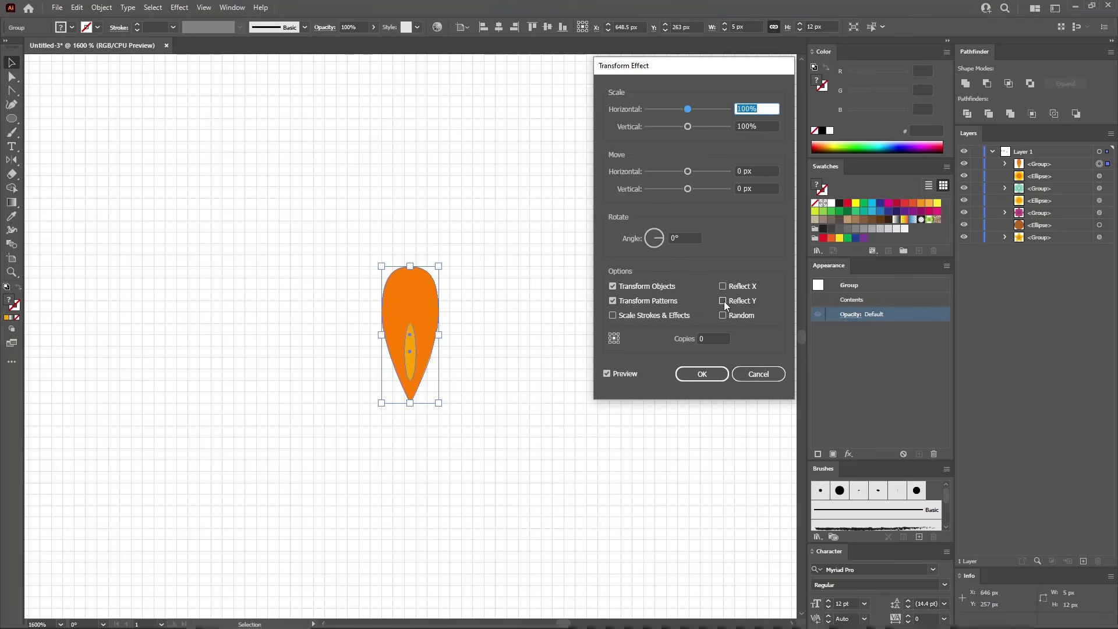
{"action": "left_click", "coordinate": [723, 300]}
{"action": "left_click", "coordinate": [716, 338]}
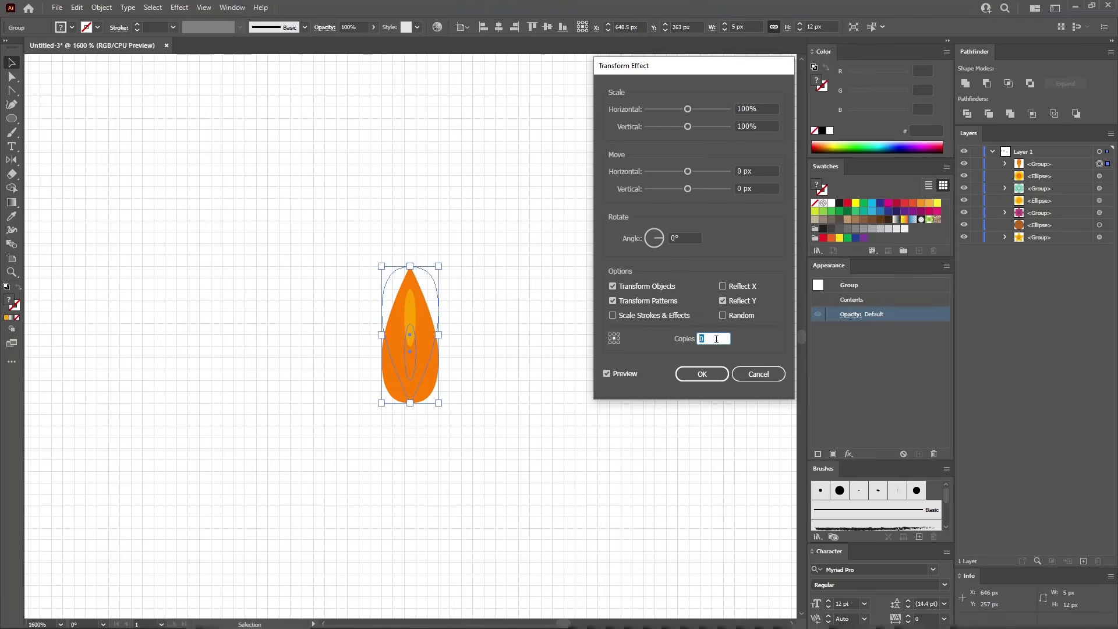
{"action": "type", "text": "1"}
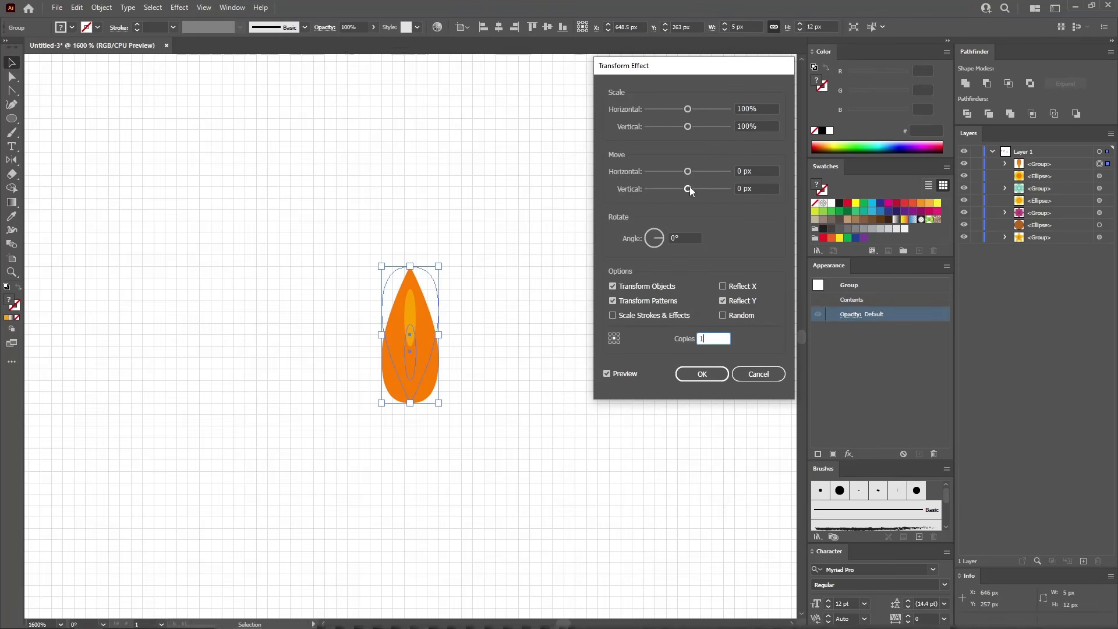
{"action": "left_click_drag", "start_coordinate": [689, 188], "coordinate": [696, 188]}
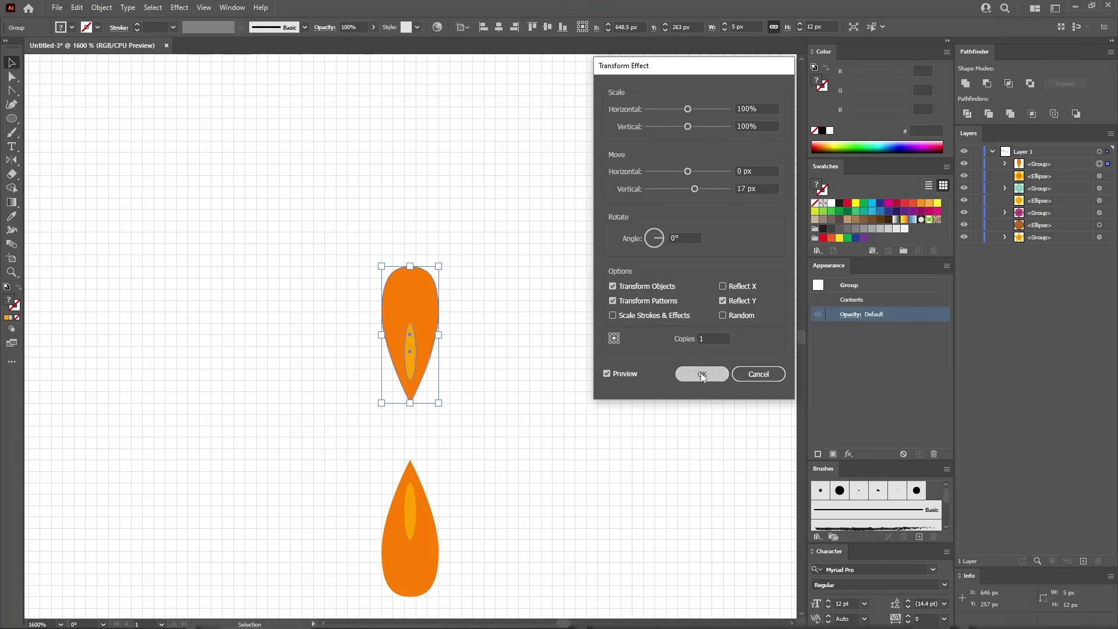
{"action": "left_click", "coordinate": [701, 373]}
Add a second Transform effect to the petal group with 3 copies rotated 45°, and expand the appearance.
{"action": "left_click", "coordinate": [182, 8]}
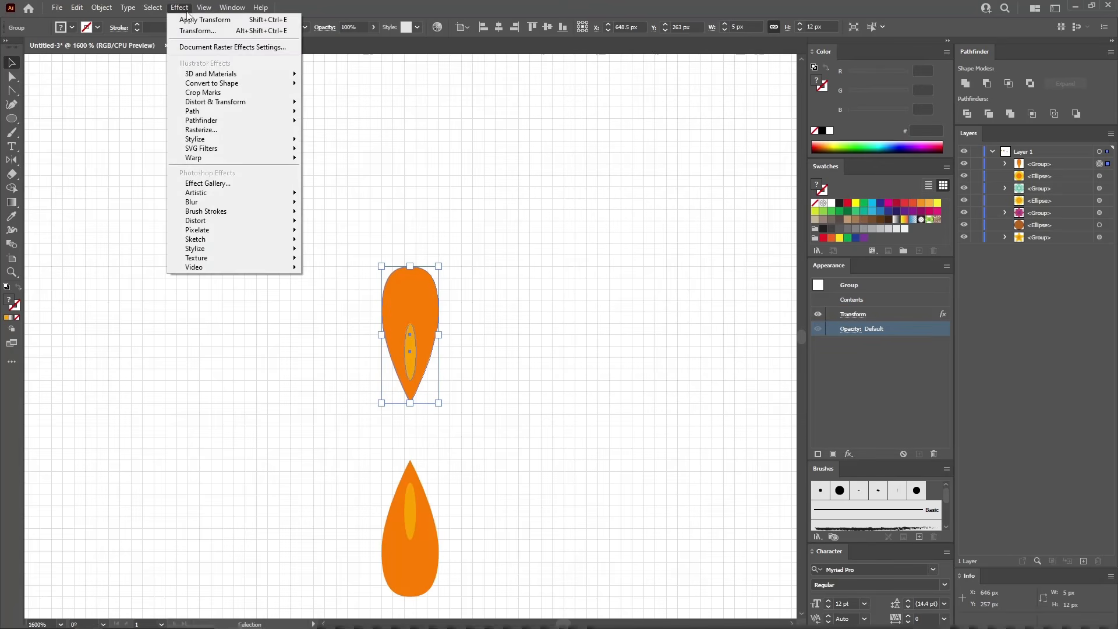
{"action": "mouse_move", "coordinate": [241, 105]}
{"action": "left_click", "coordinate": [326, 145]}
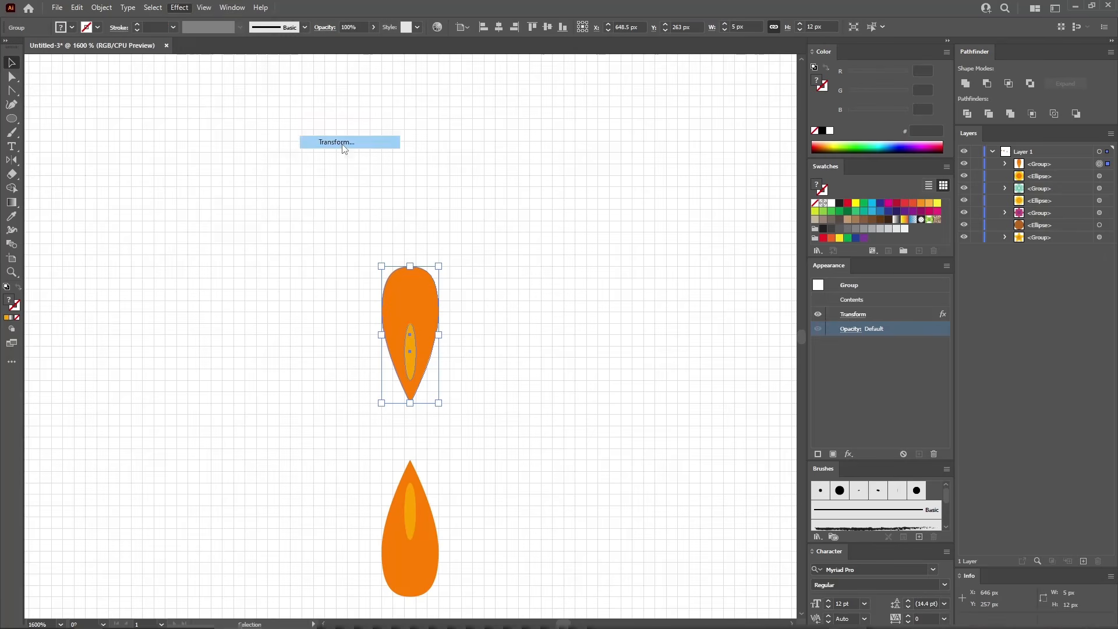
{"action": "left_click", "coordinate": [701, 338]}
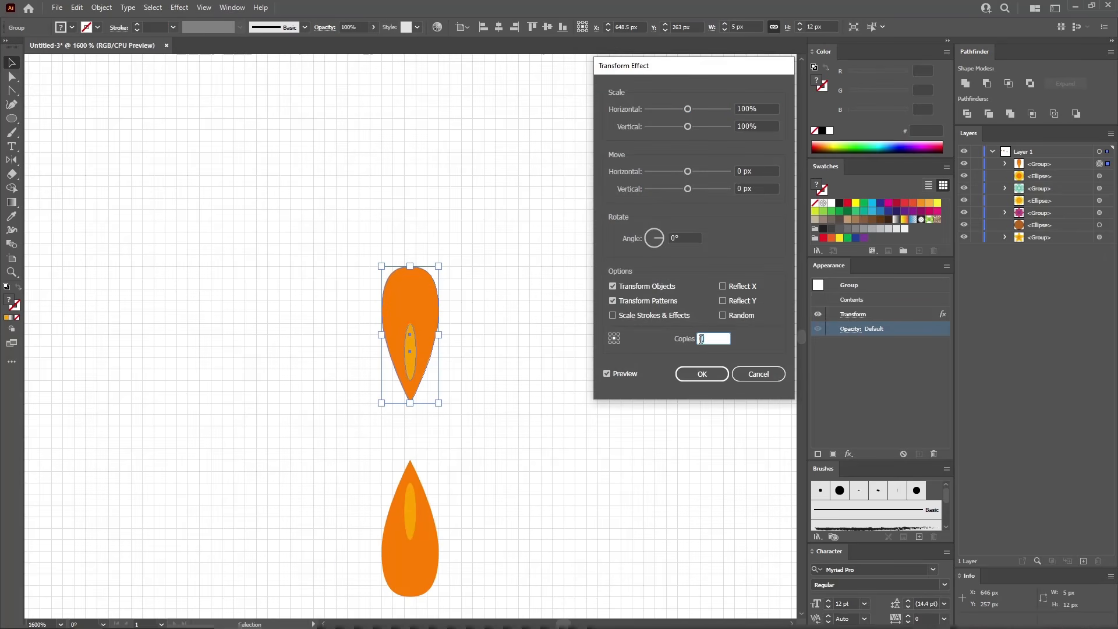
{"action": "type", "text": "3"}
{"action": "left_click", "coordinate": [680, 237]}
{"action": "type", "text": "45"}
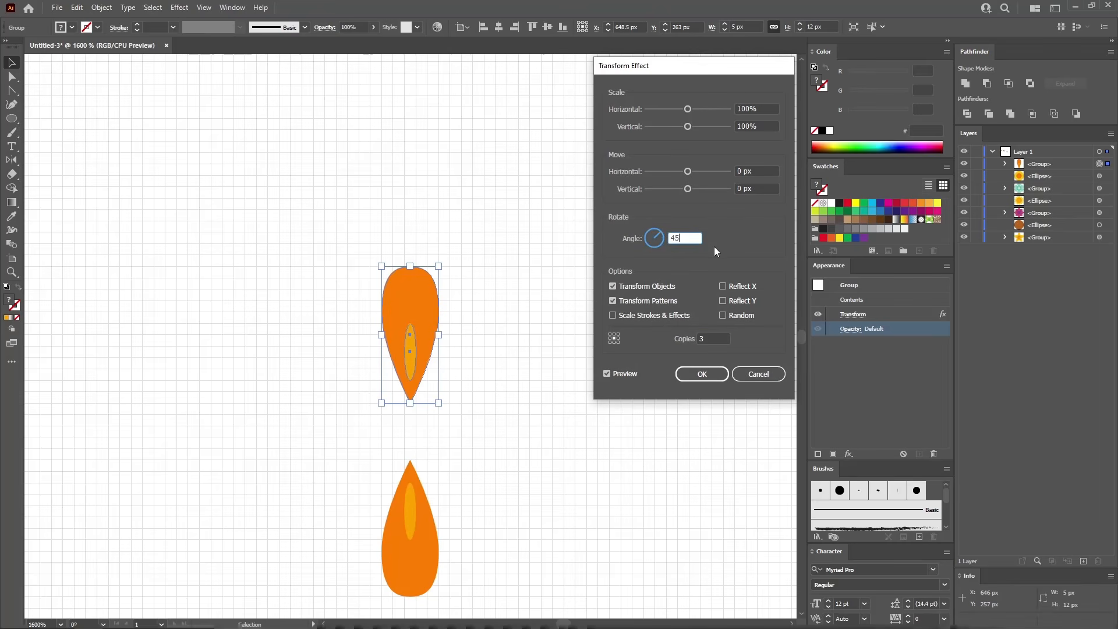
{"action": "left_click", "coordinate": [702, 374]}
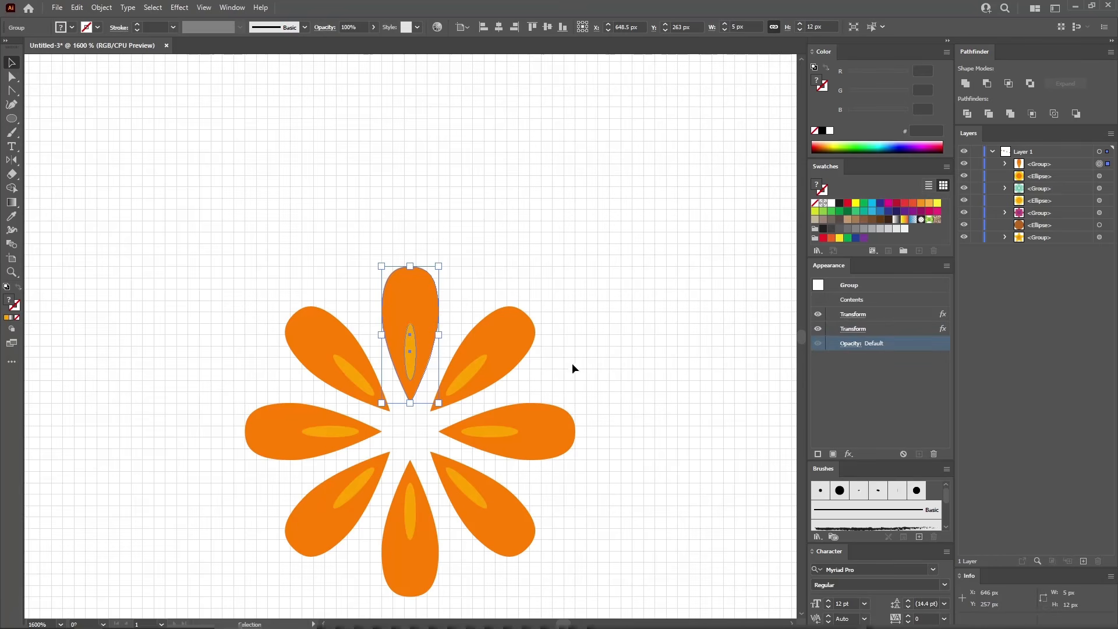
{"action": "left_click", "coordinate": [101, 8]}
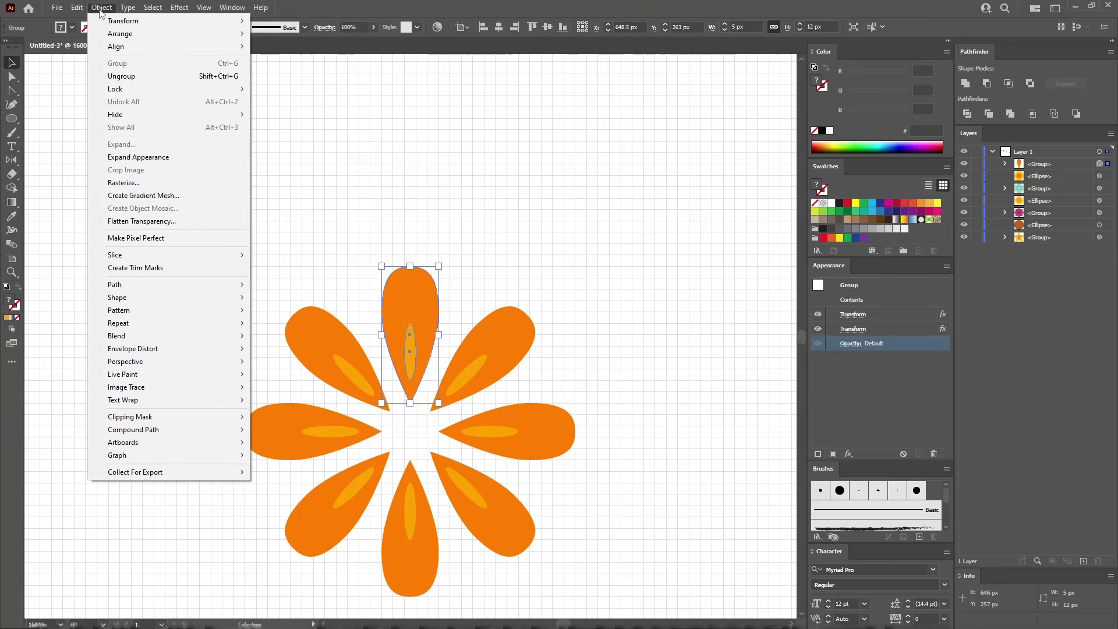
{"action": "left_click", "coordinate": [124, 157]}
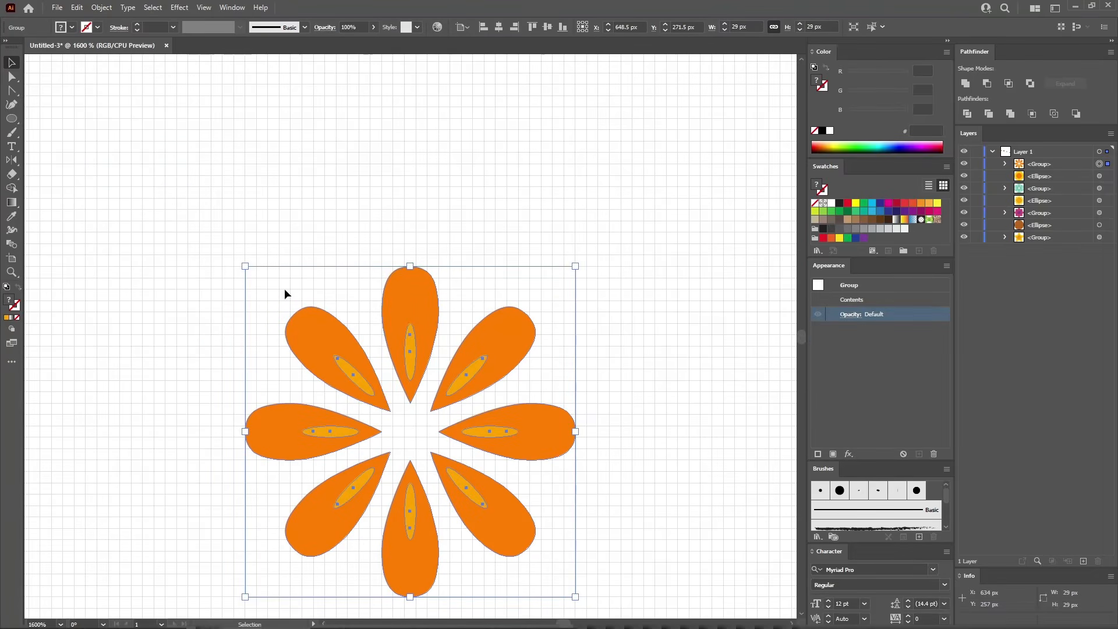
Apply a vertical Wave warp with a -10% bend to the orange flower and deselect it.
{"action": "left_click", "coordinate": [179, 7]}
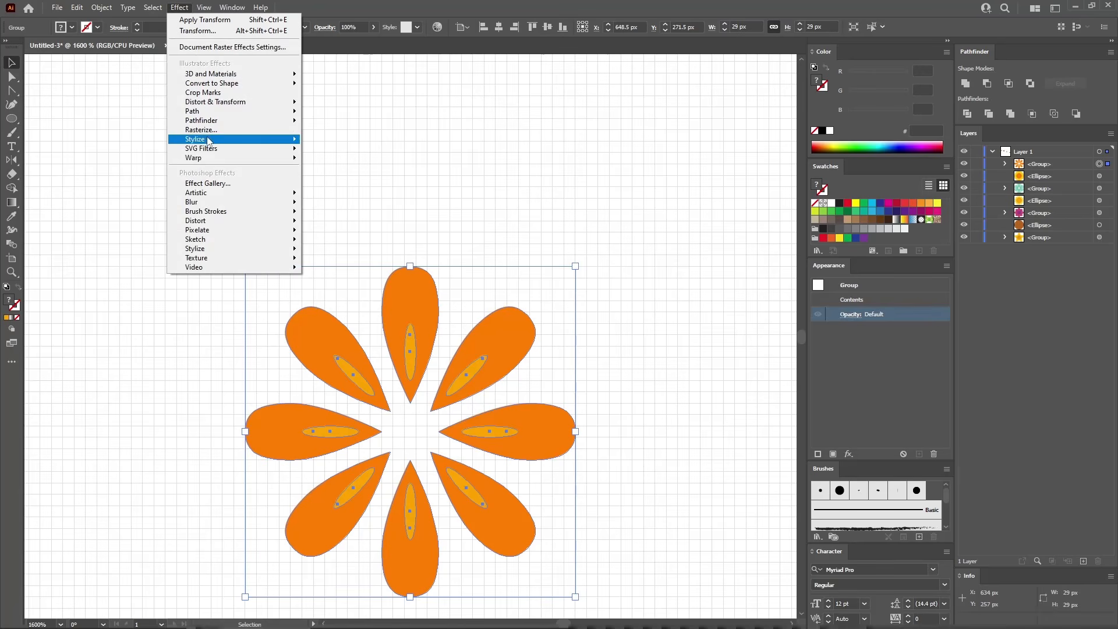
{"action": "mouse_move", "coordinate": [205, 162]}
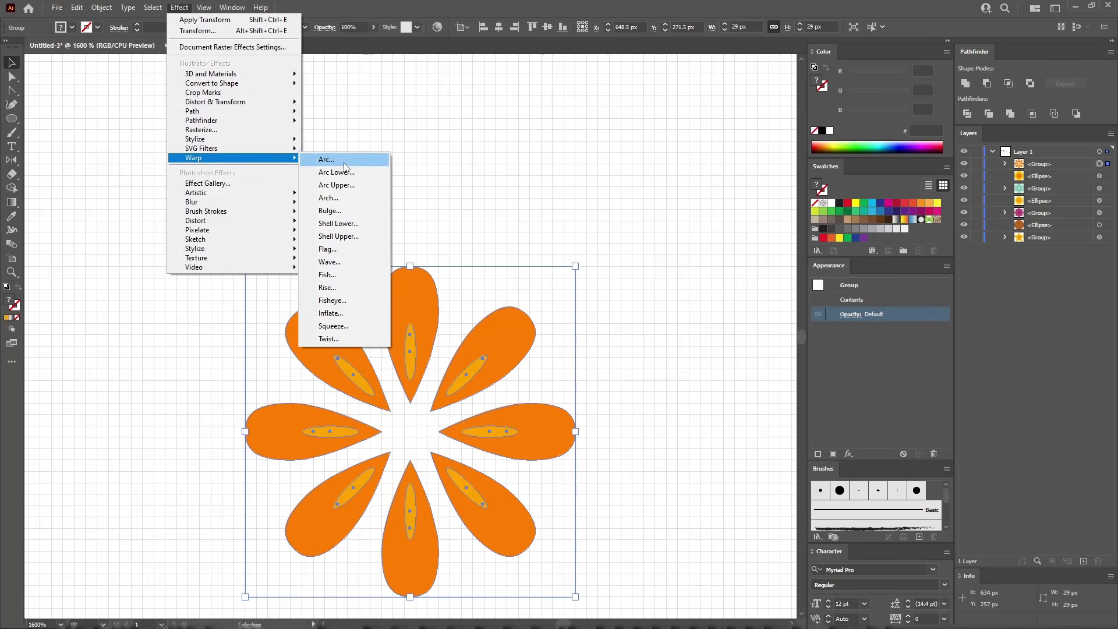
{"action": "left_click", "coordinate": [341, 260]}
{"action": "left_click", "coordinate": [660, 198]}
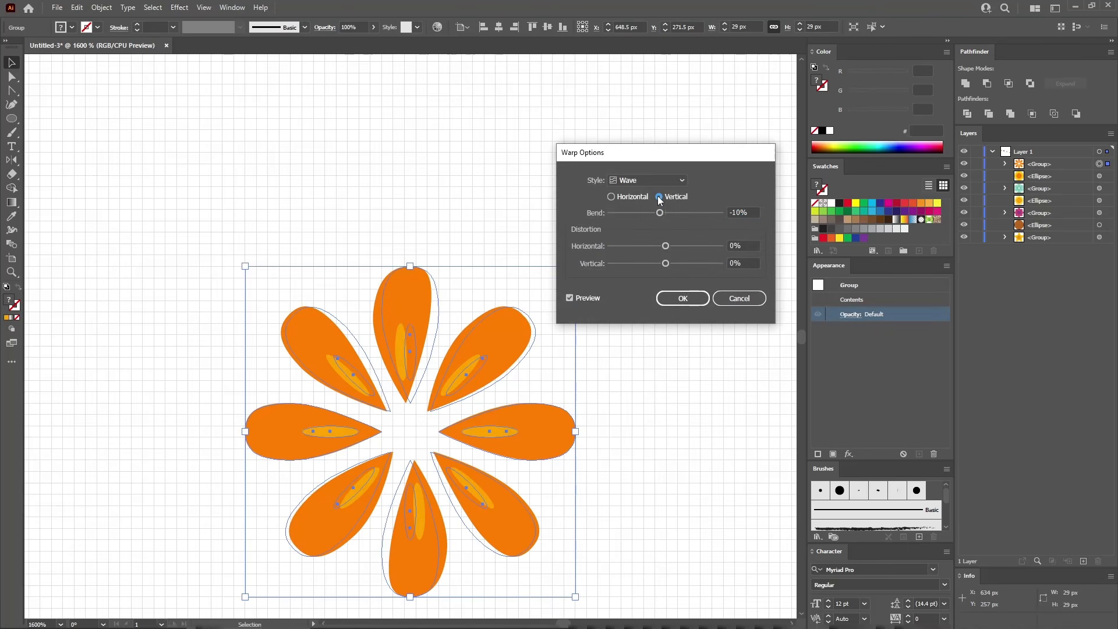
{"action": "left_click", "coordinate": [739, 212]}
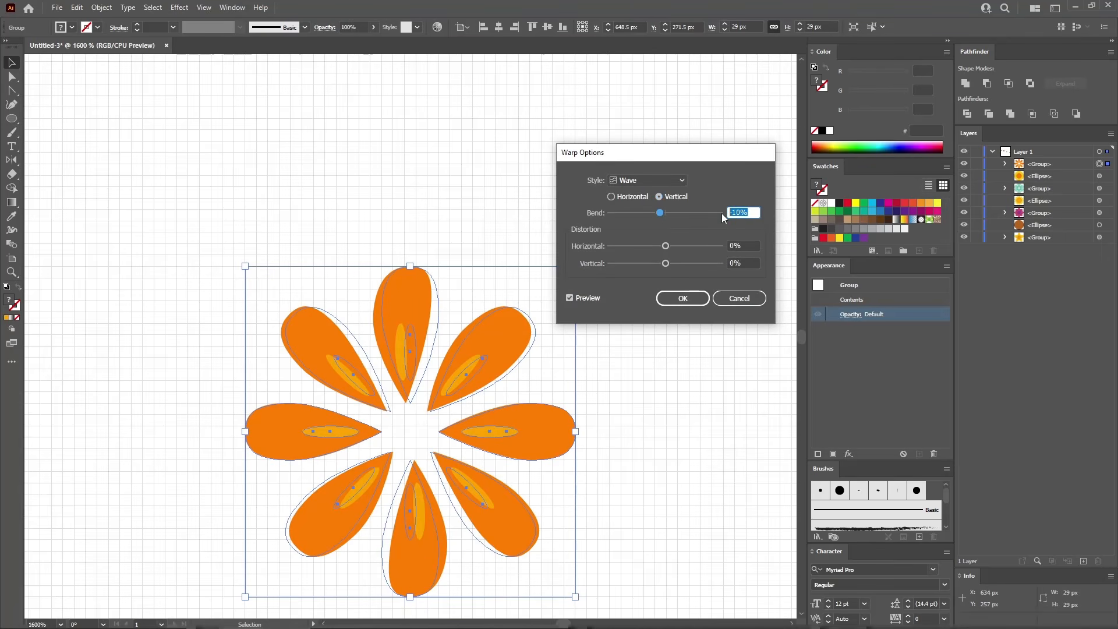
{"action": "left_click", "coordinate": [690, 298]}
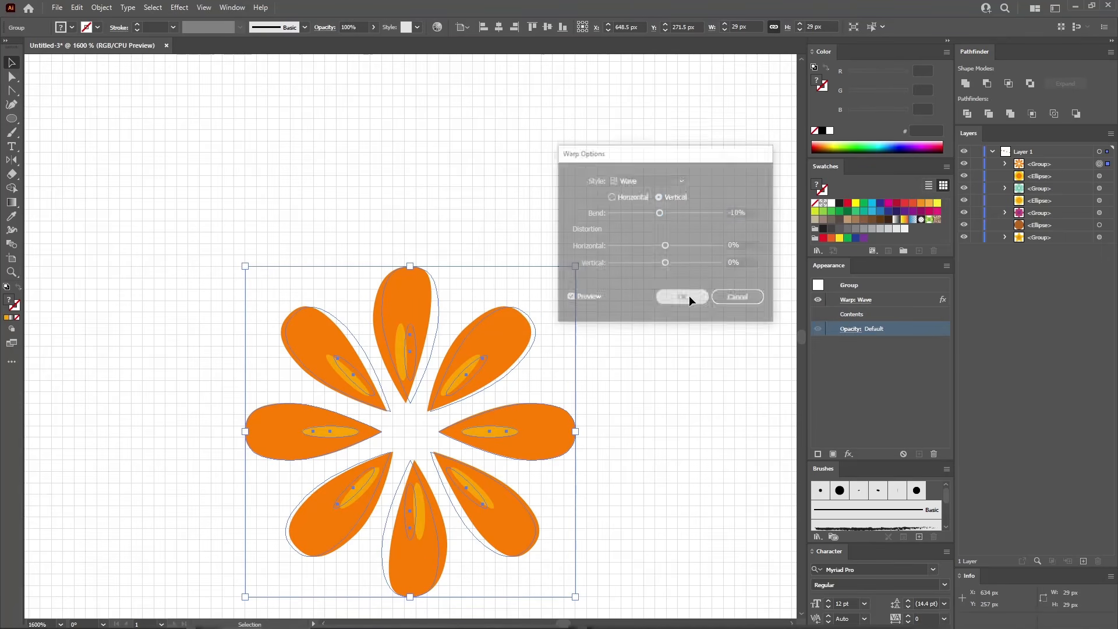
{"action": "left_click", "coordinate": [492, 207]}
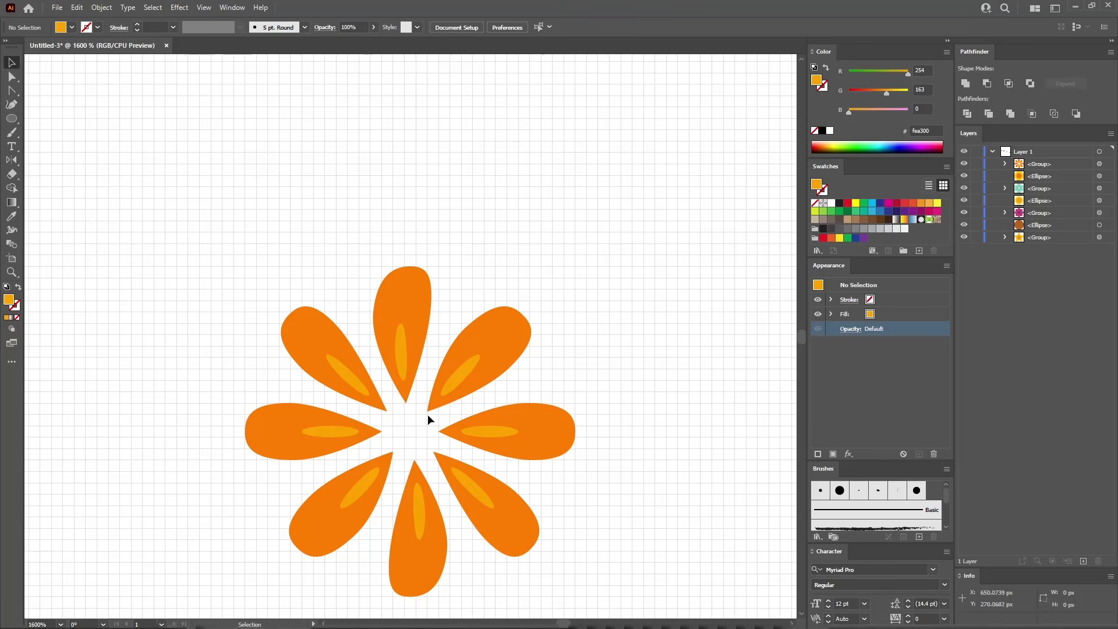
Draw a circle about 7 px across in the empty area above and beside the orange flower, and activate the Eyedropper tool.
{"action": "left_click", "coordinate": [11, 118]}
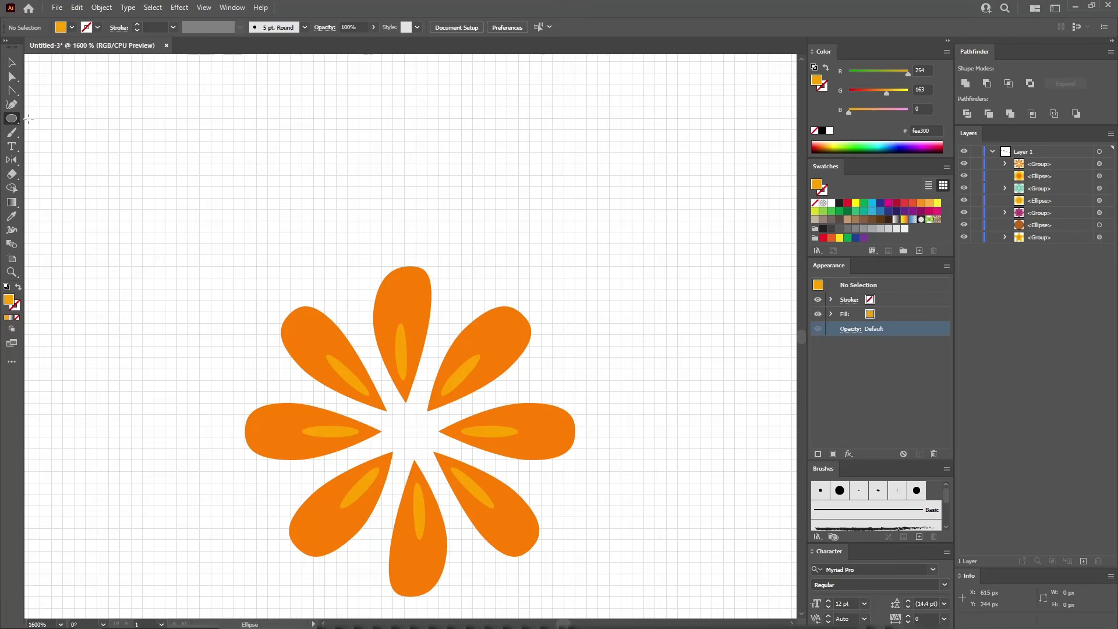
{"action": "left_click_drag", "start_coordinate": [154, 187], "coordinate": [233, 259]}
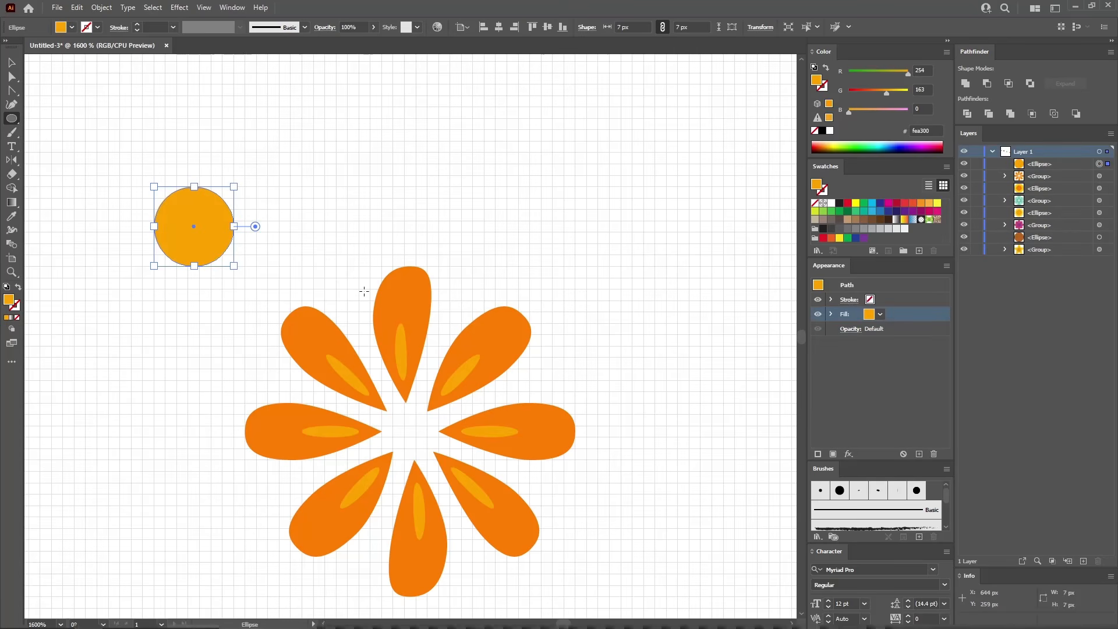
{"action": "left_click", "coordinate": [13, 217]}
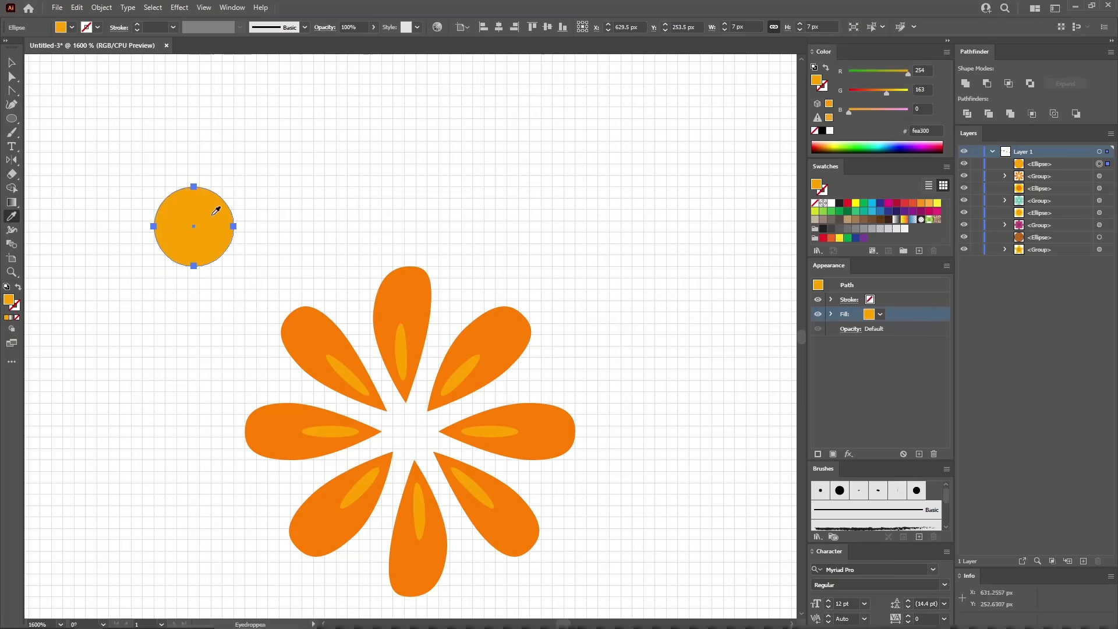
Fill the small circle with the petals' darker orange and add a 2 pt yellow ffc511 stroke aligned to the inside.
{"action": "left_click", "coordinate": [414, 288]}
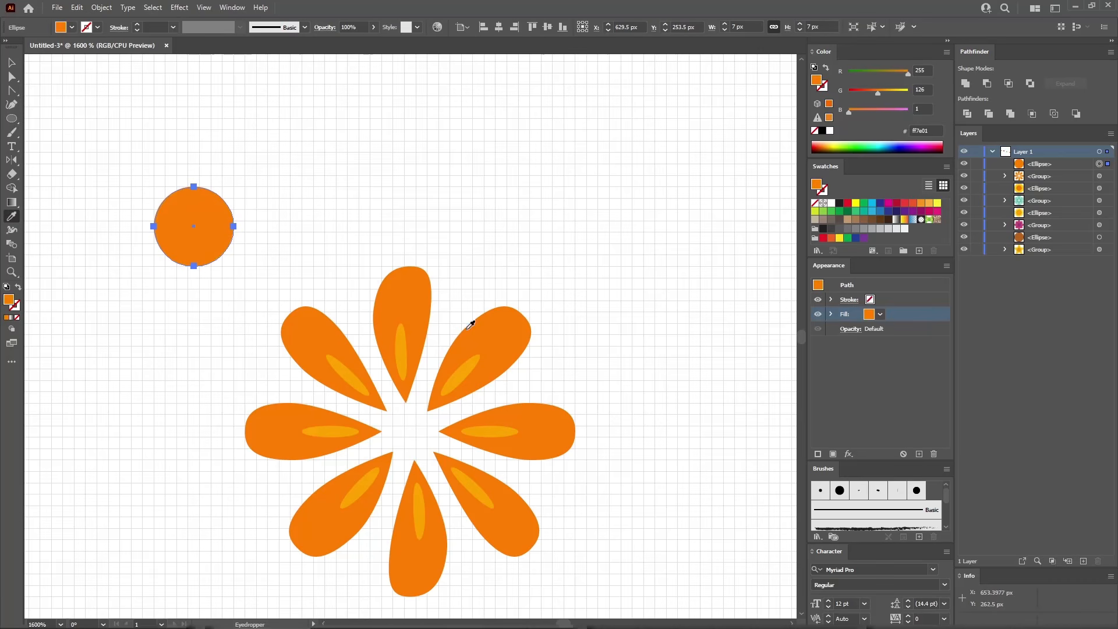
{"action": "left_click", "coordinate": [899, 301]}
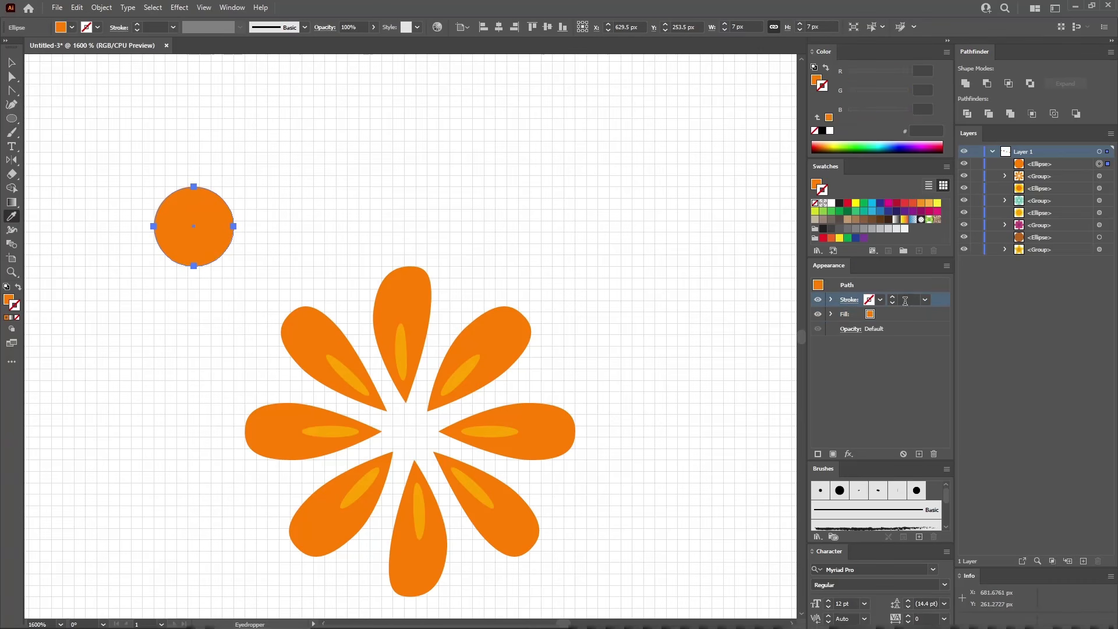
{"action": "type", "text": "2"}
{"action": "key", "text": "Return"}
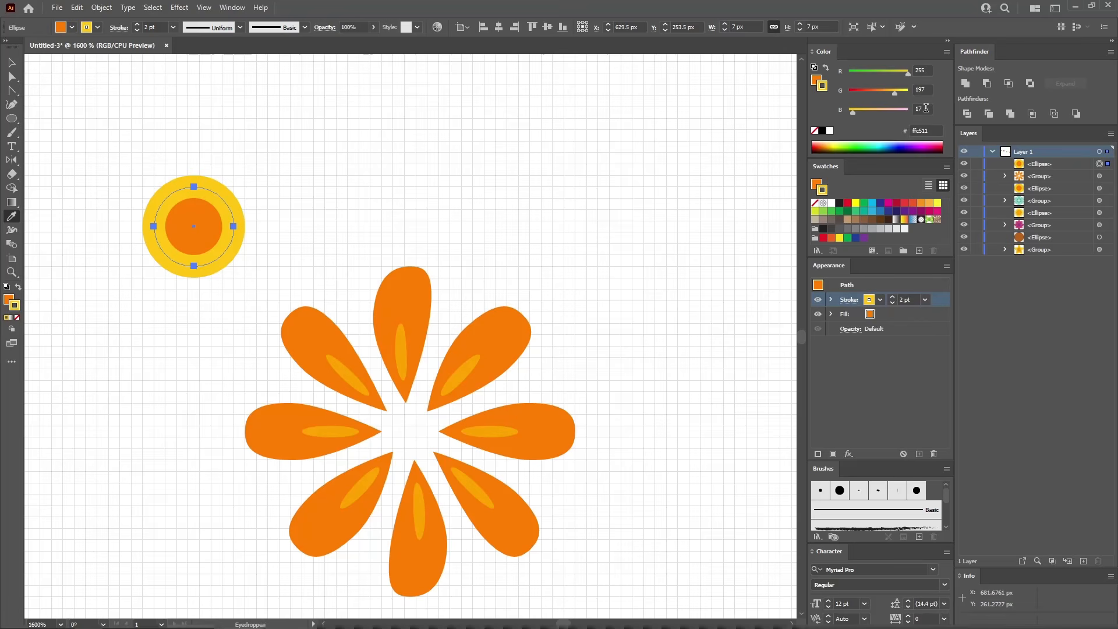
{"action": "left_click", "coordinate": [850, 300]}
{"action": "left_click", "coordinate": [782, 363]}
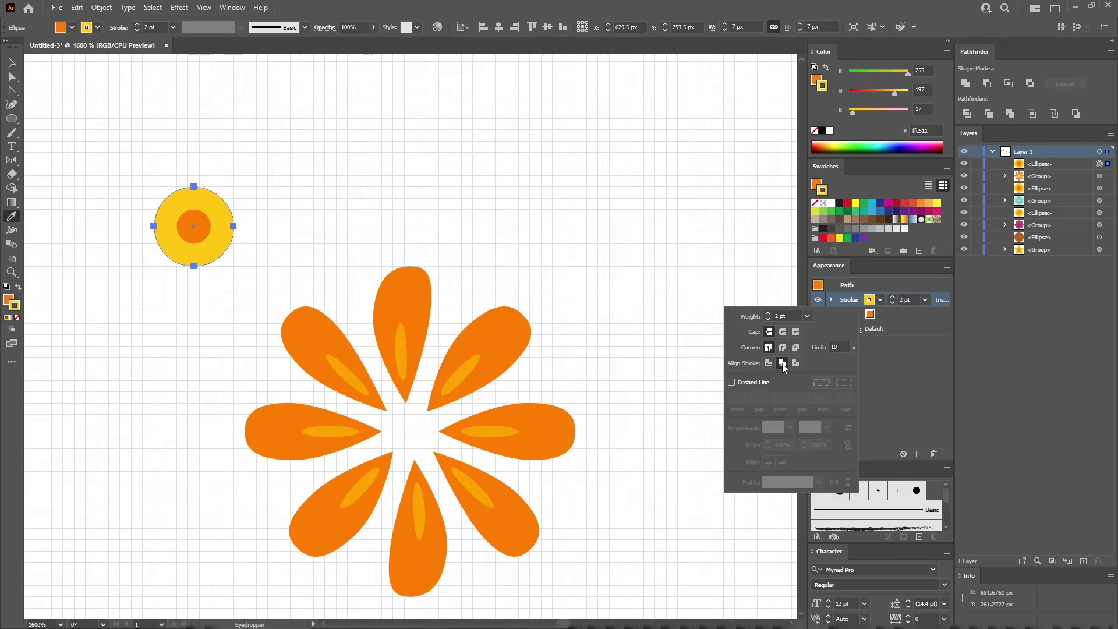
Move the yellow-ringed circle to the centre of the eight-petal orange flower.
{"action": "left_click", "coordinate": [11, 62]}
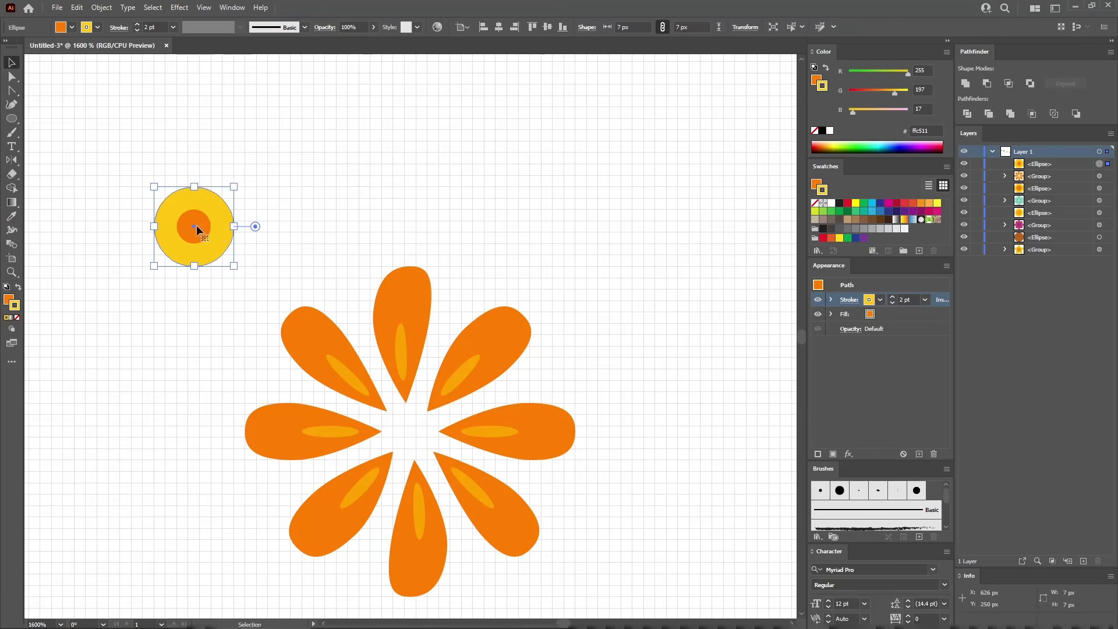
{"action": "mouse_move", "coordinate": [194, 226]}
{"action": "left_mouse_down"}
{"action": "mouse_move", "coordinate": [281, 350]}
{"action": "mouse_move", "coordinate": [403, 428]}
{"action": "left_mouse_up"}
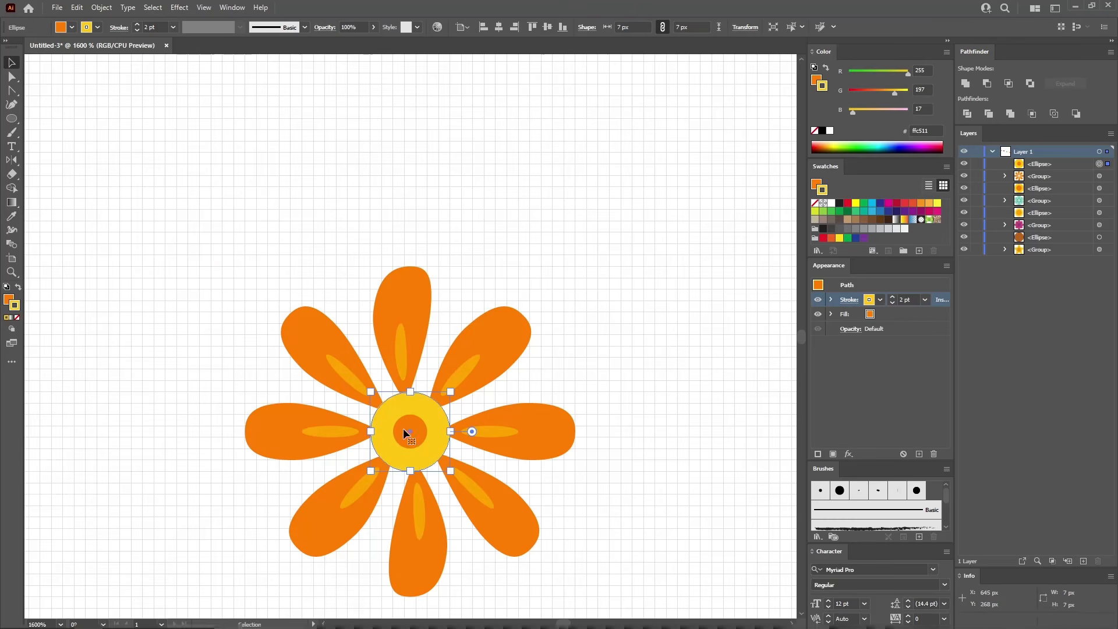
{"action": "left_click", "coordinate": [410, 432]}
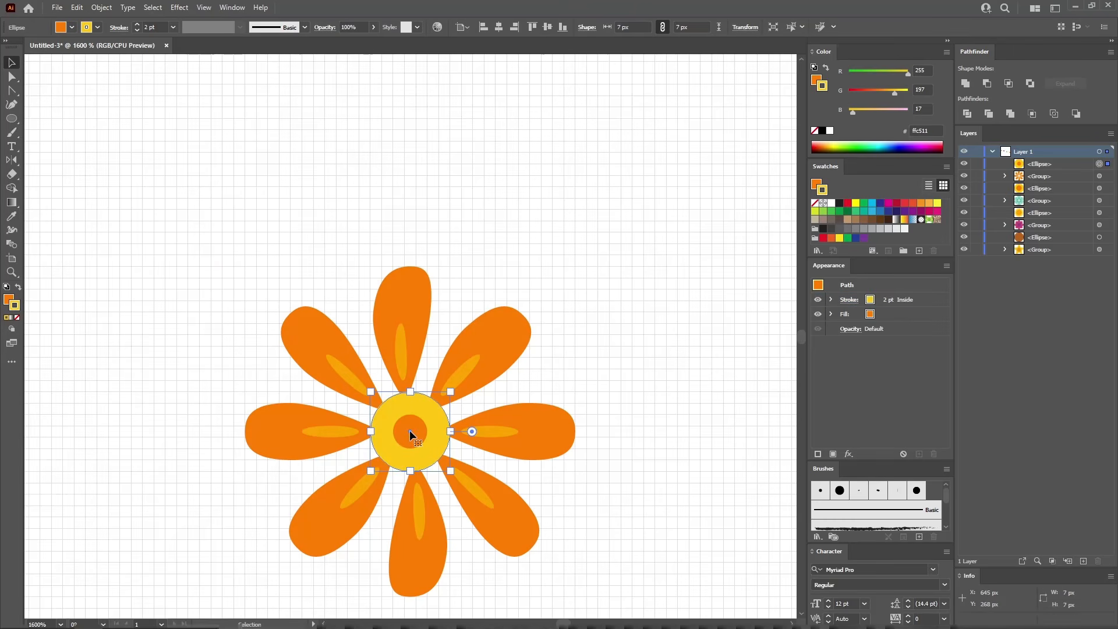
Draw a 19 px circle in an empty area beside the flower and remove its stroke.
{"action": "left_click_drag", "start_coordinate": [749, 406], "coordinate": [274, 386]}
{"action": "left_click_drag", "start_coordinate": [548, 385], "coordinate": [369, 384]}
{"action": "left_click", "coordinate": [396, 311]}
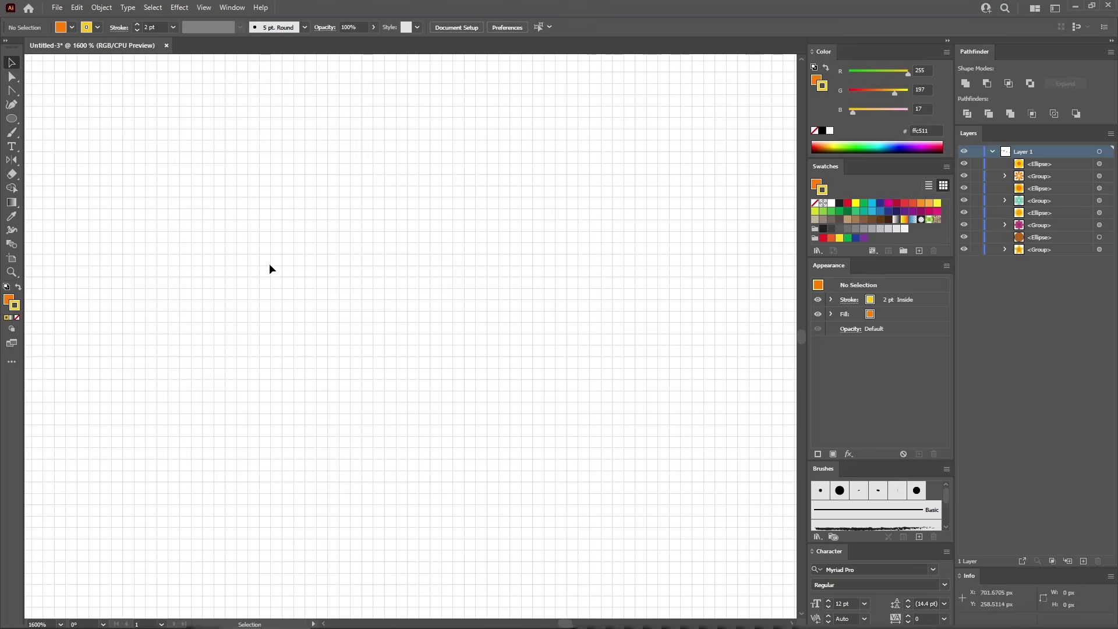
{"action": "left_click", "coordinate": [11, 119]}
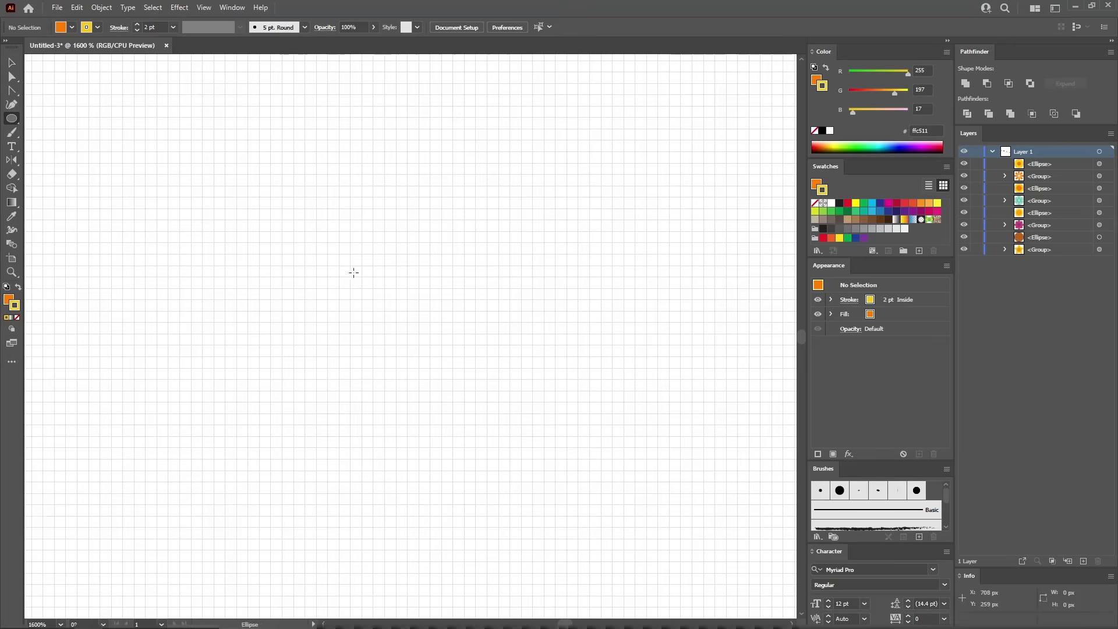
{"action": "left_click_drag", "start_coordinate": [191, 253], "coordinate": [410, 472]}
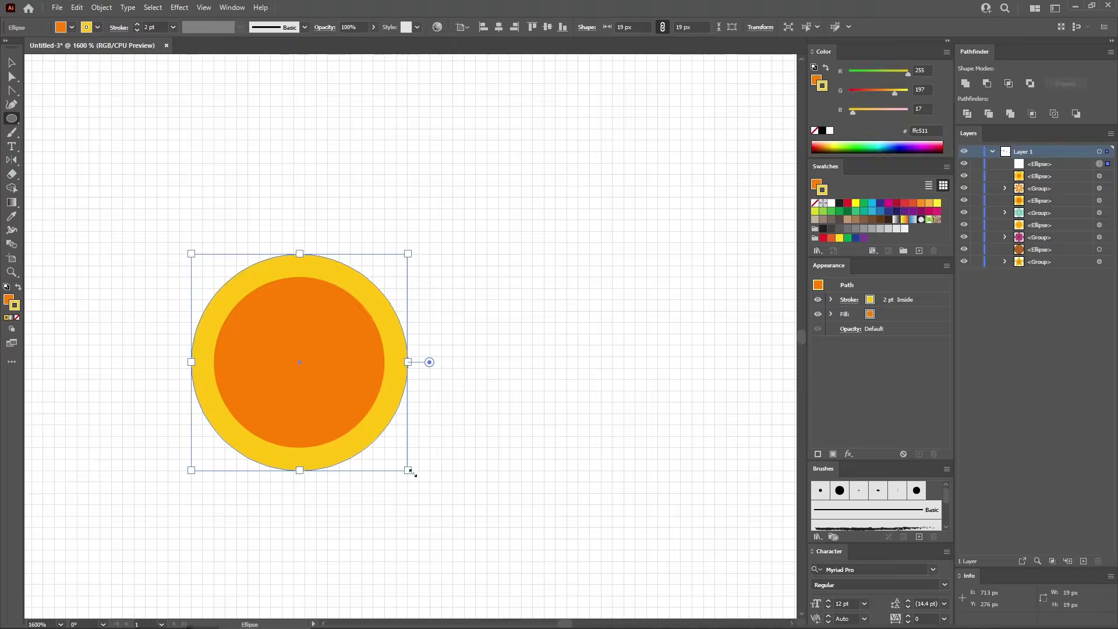
{"action": "left_click", "coordinate": [923, 299]}
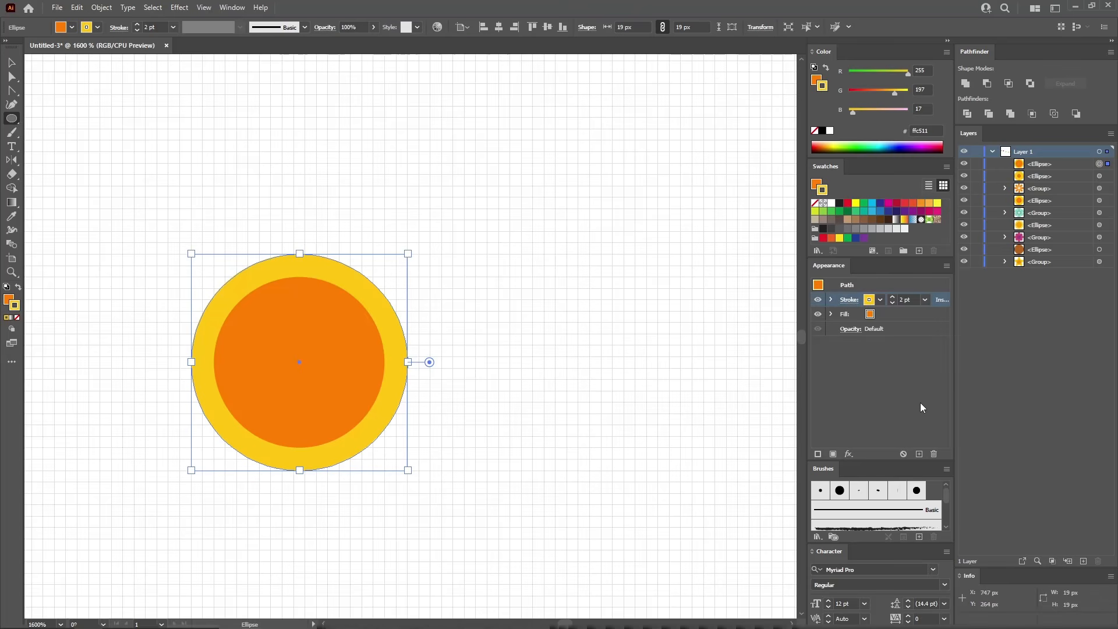
{"action": "left_click", "coordinate": [933, 453]}
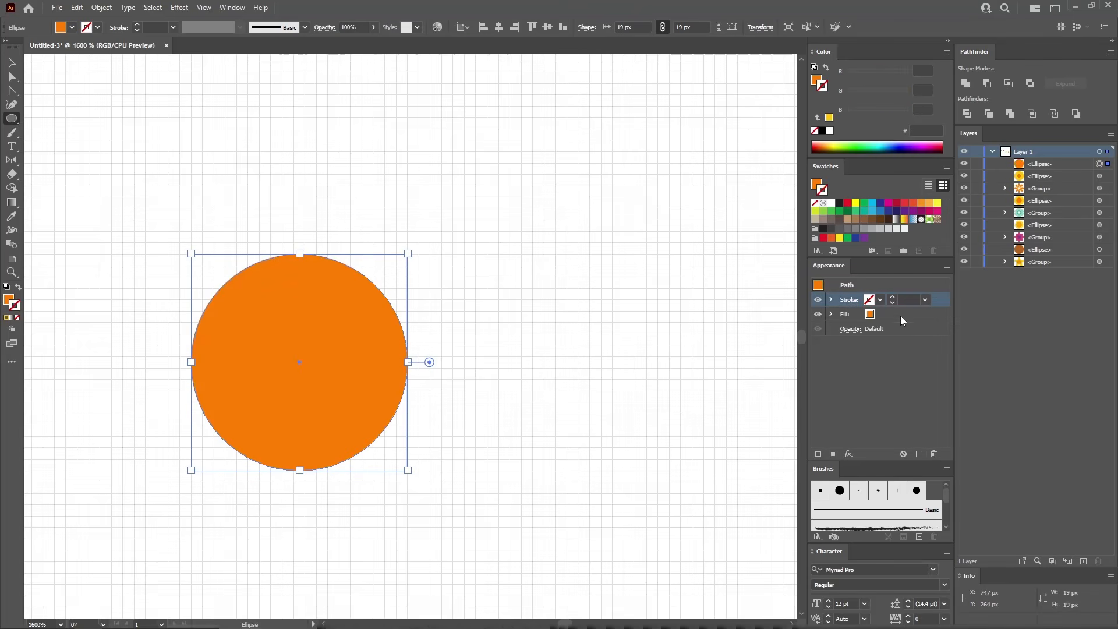
Set the new circle's fill colour to RGB 252, 165, 23.
{"action": "left_click", "coordinate": [901, 315]}
{"action": "left_click", "coordinate": [926, 71]}
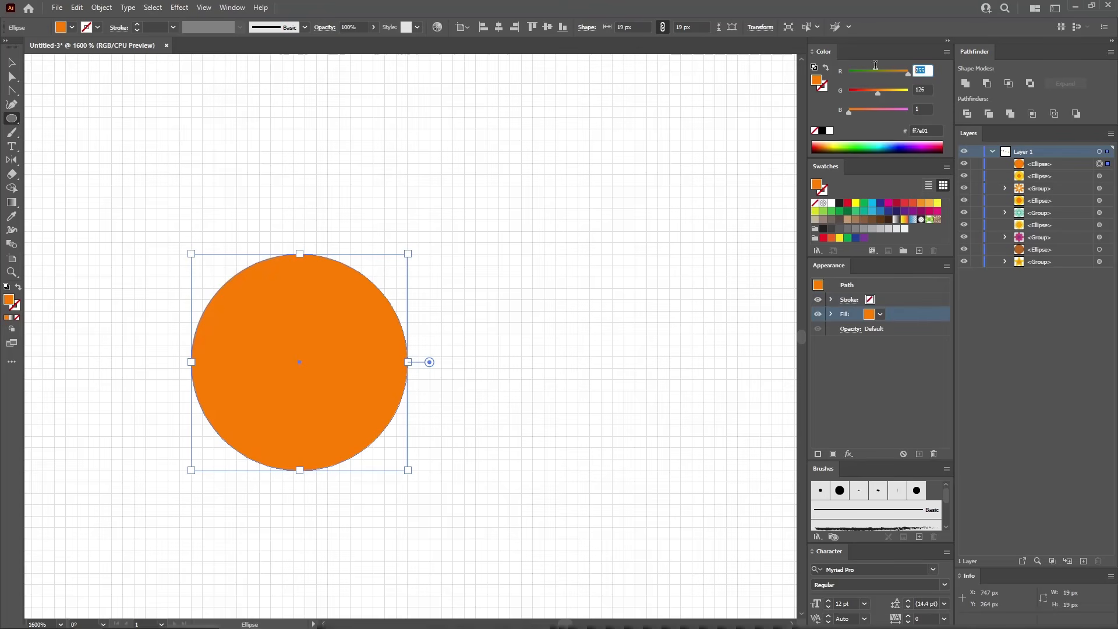
{"action": "type", "text": "252"}
{"action": "key", "text": "Tab"}
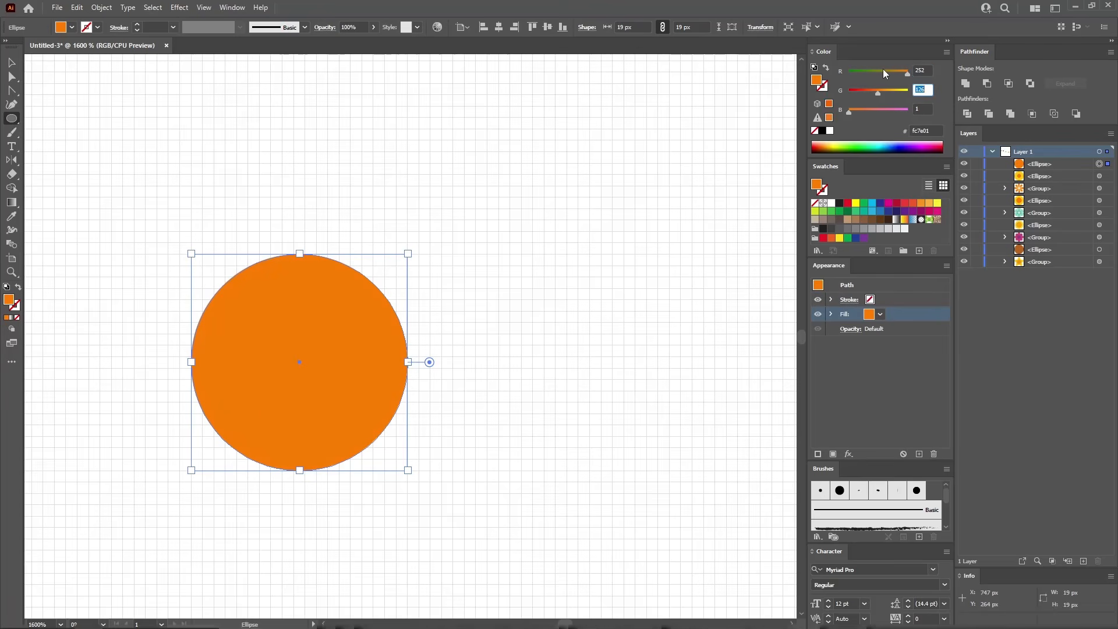
{"action": "type", "text": "165"}
{"action": "key", "text": "Tab"}
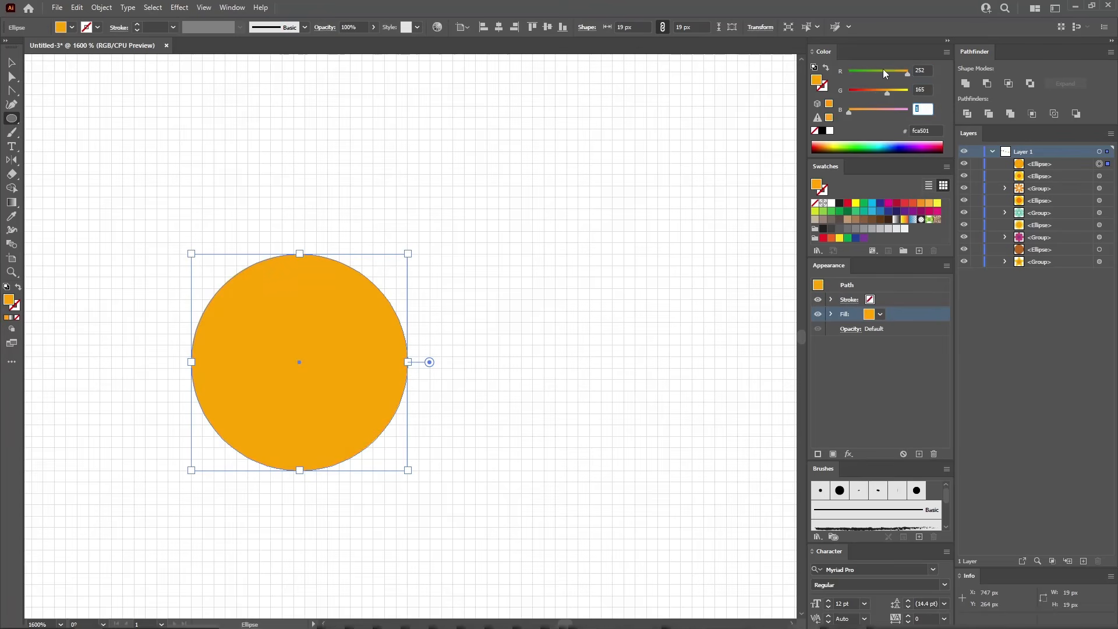
{"action": "type", "text": "23"}
{"action": "key", "text": "Return"}
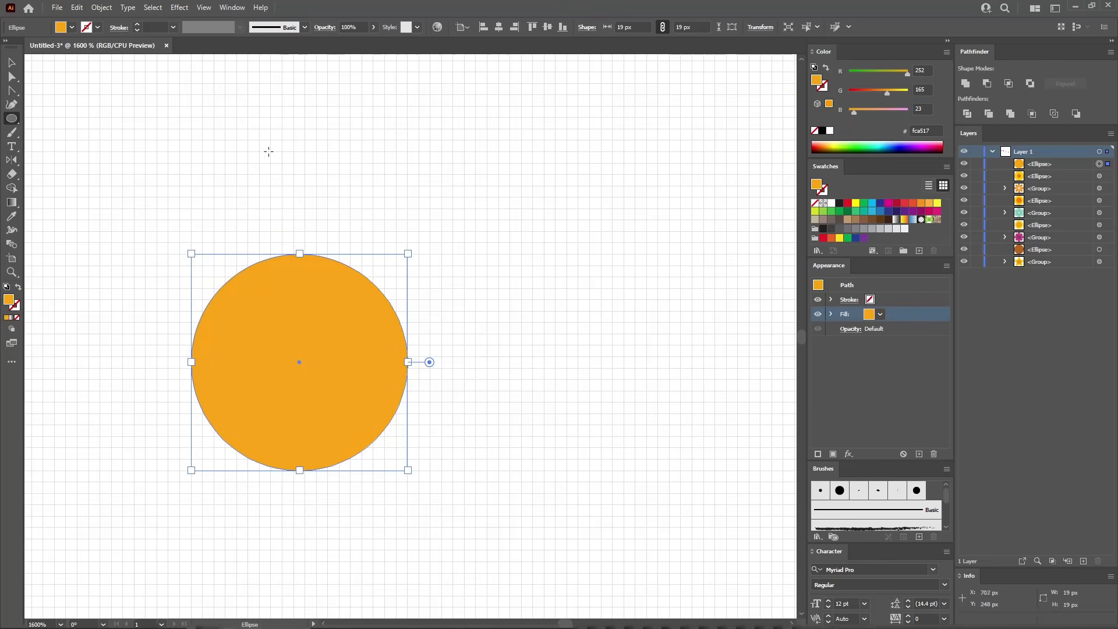
Duplicate the circle 17 px to its right and unite the two overlapping circles into one shape.
{"action": "left_click", "coordinate": [11, 62]}
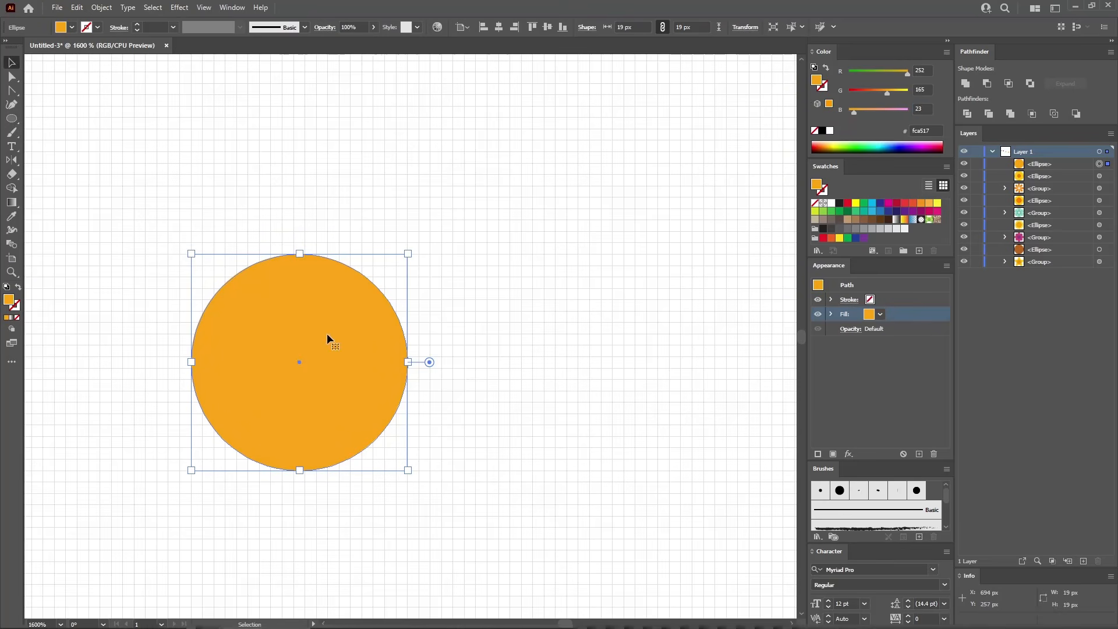
{"action": "left_click_drag", "start_coordinate": [320, 325], "coordinate": [509, 326]}
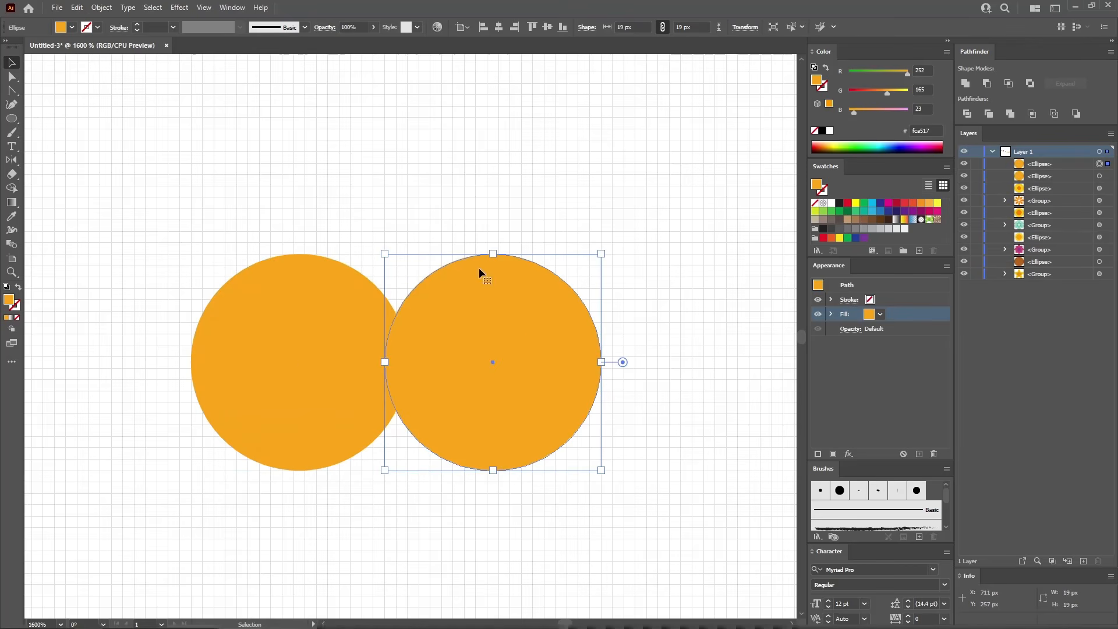
{"action": "left_click_drag", "start_coordinate": [476, 227], "coordinate": [318, 390]}
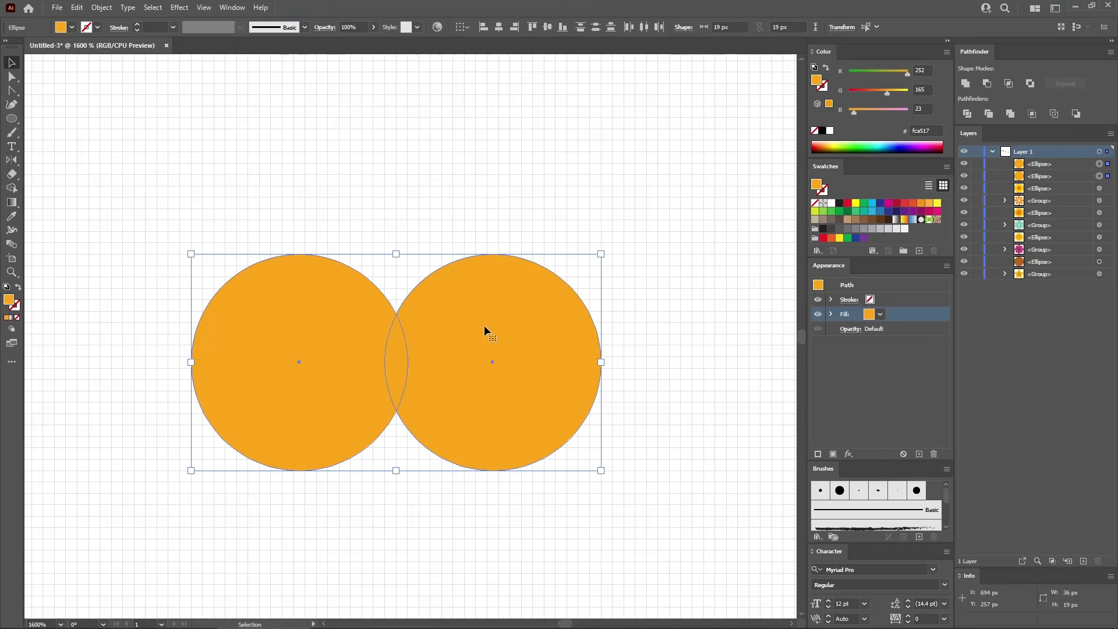
{"action": "left_click", "coordinate": [965, 84]}
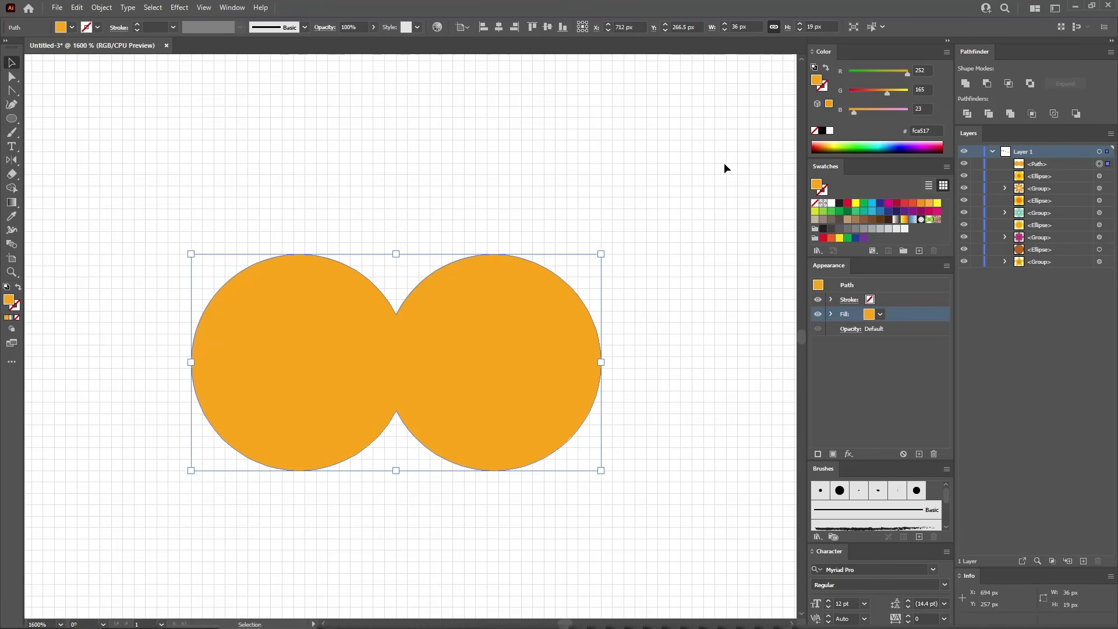
Draw a 22 px circle overlapping the united orange shape and fill it with red ed1c24.
{"action": "key", "text": "ctrl+minus"}
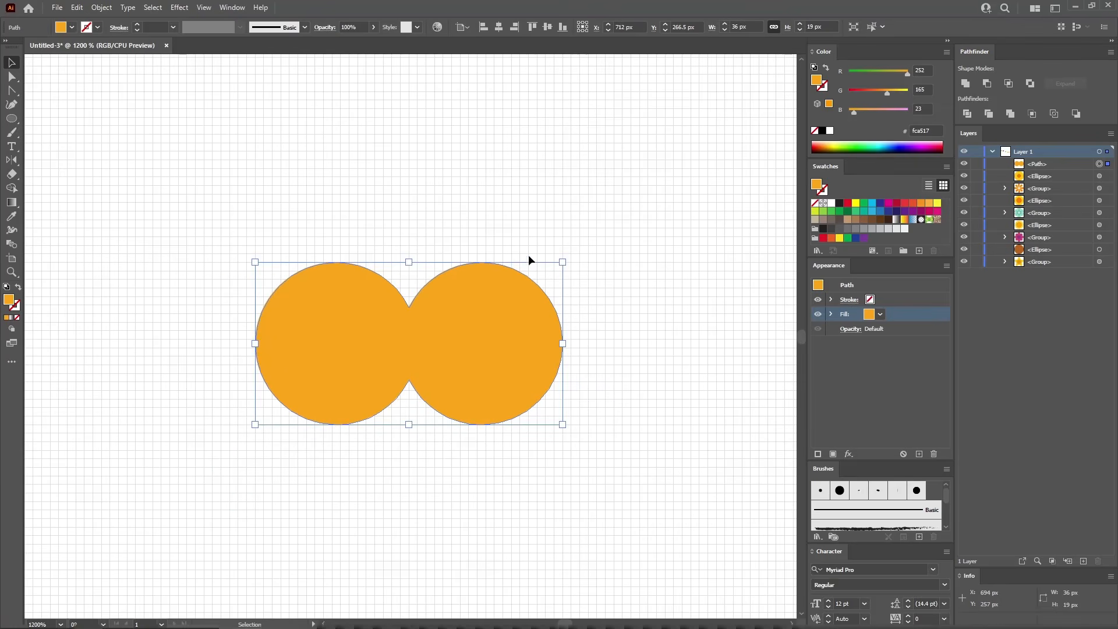
{"action": "left_click", "coordinate": [12, 119]}
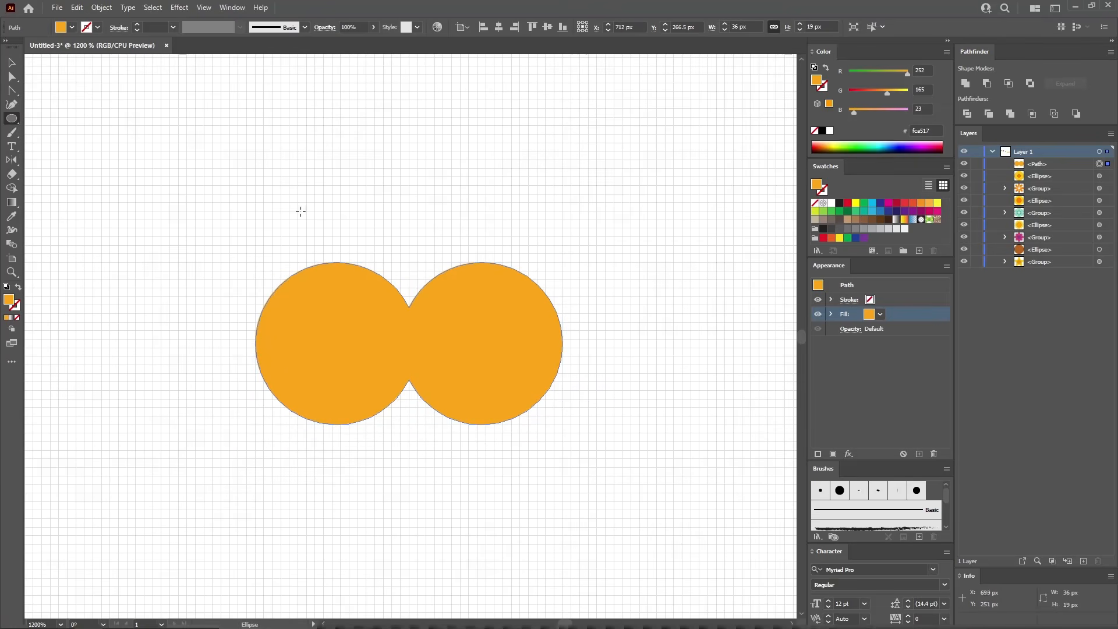
{"action": "left_click_drag", "start_coordinate": [358, 211], "coordinate": [525, 402]}
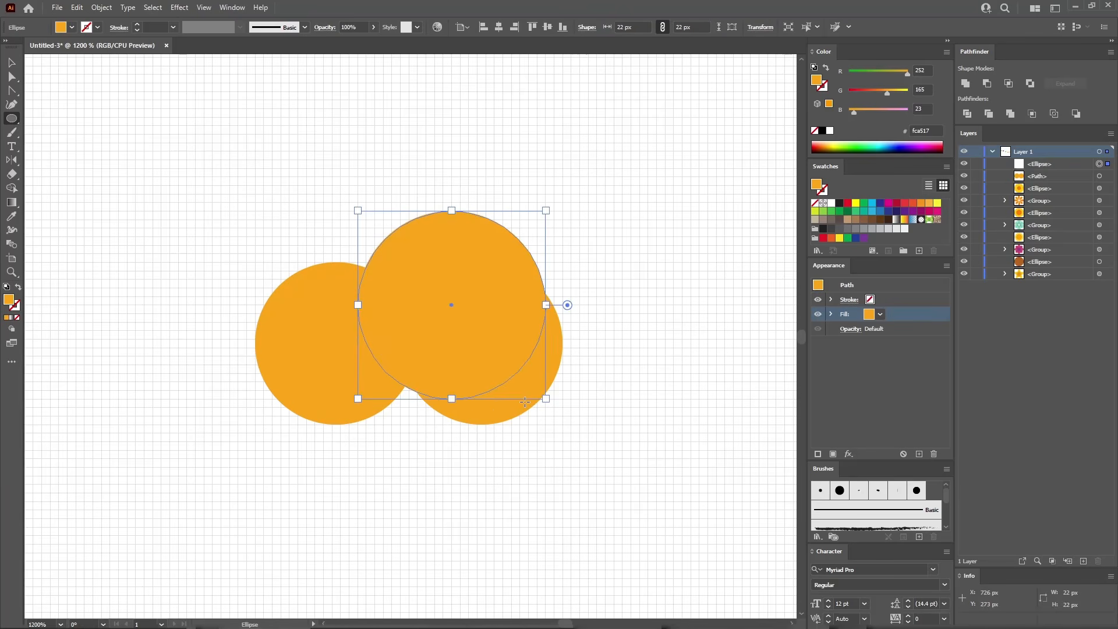
{"action": "left_click", "coordinate": [822, 237]}
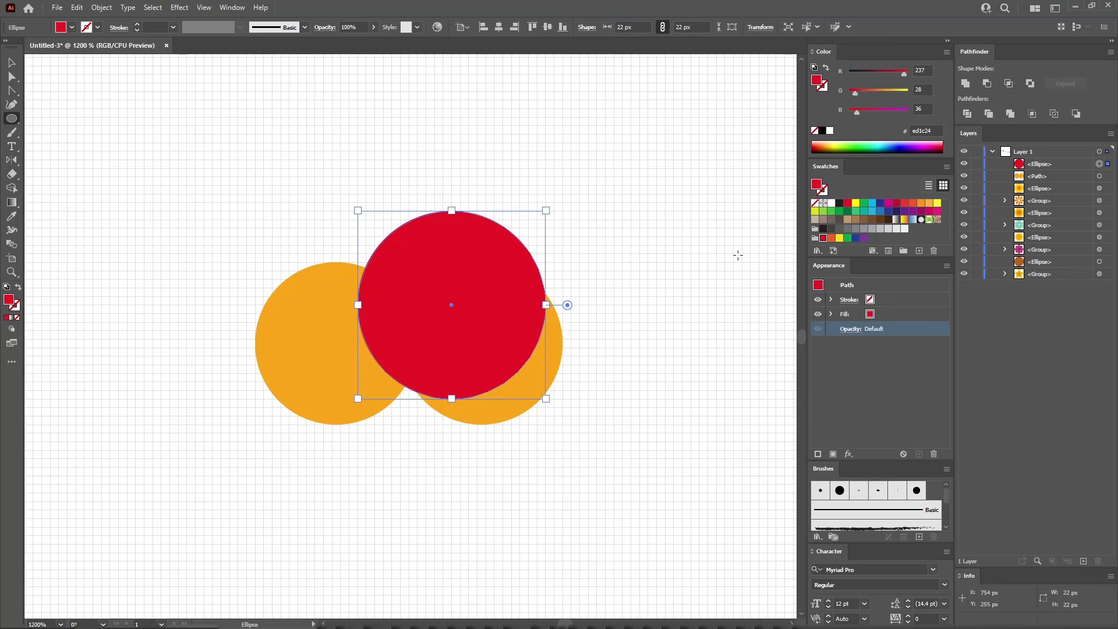
Align the red circle with the orange shape by their horizontal centres and top edges.
{"action": "key", "text": "v"}
{"action": "left_click_drag", "start_coordinate": [610, 193], "coordinate": [209, 463]}
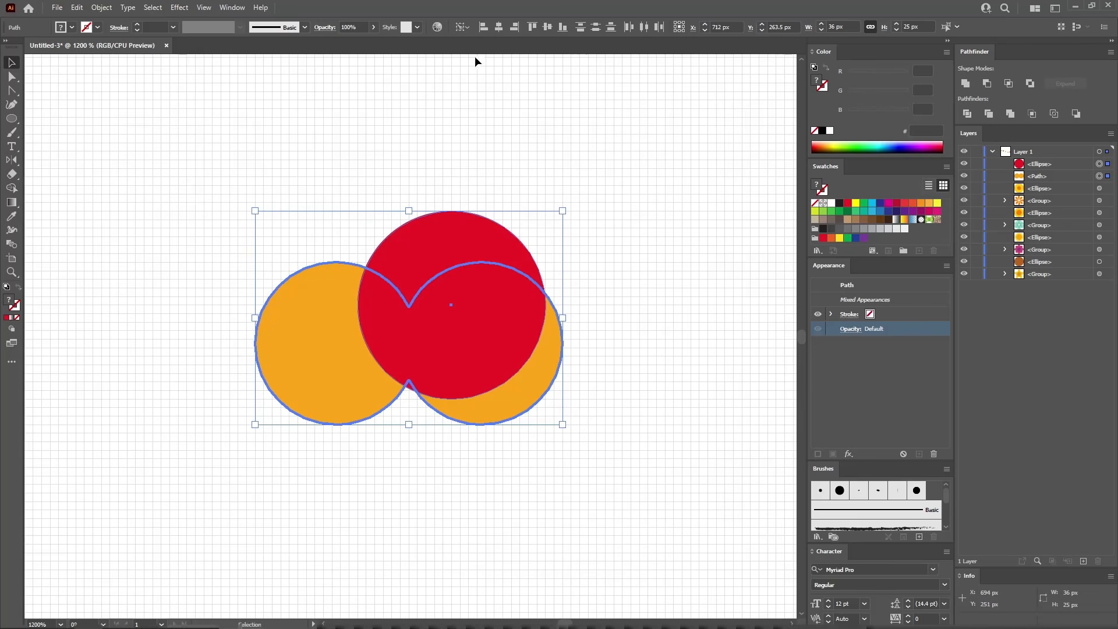
{"action": "left_click", "coordinate": [499, 29]}
{"action": "left_click", "coordinate": [536, 26]}
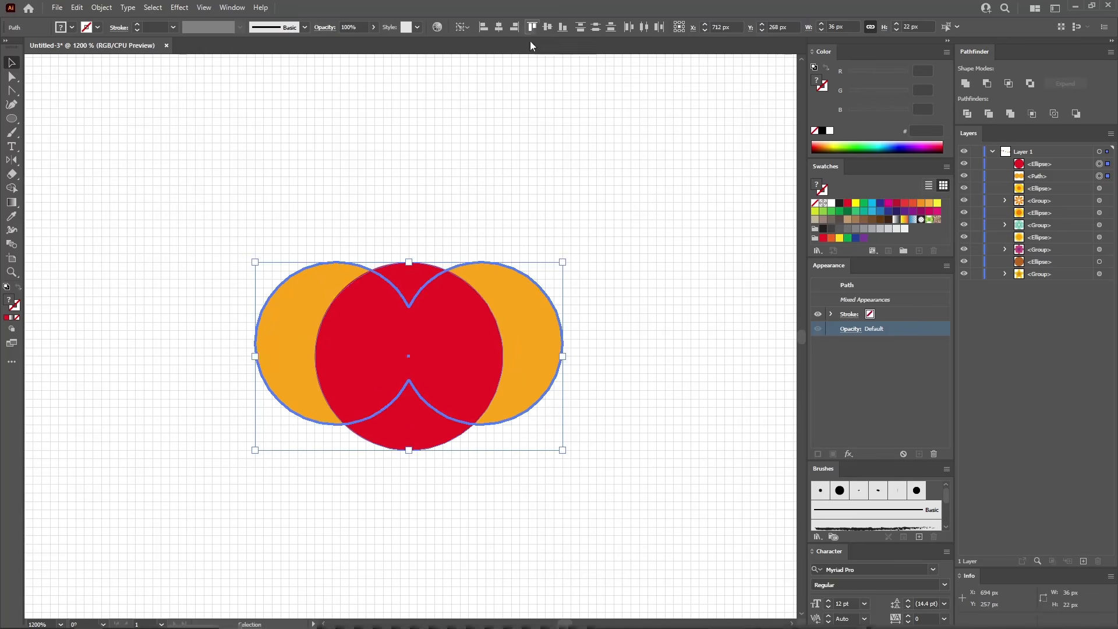
{"action": "left_click", "coordinate": [490, 177]}
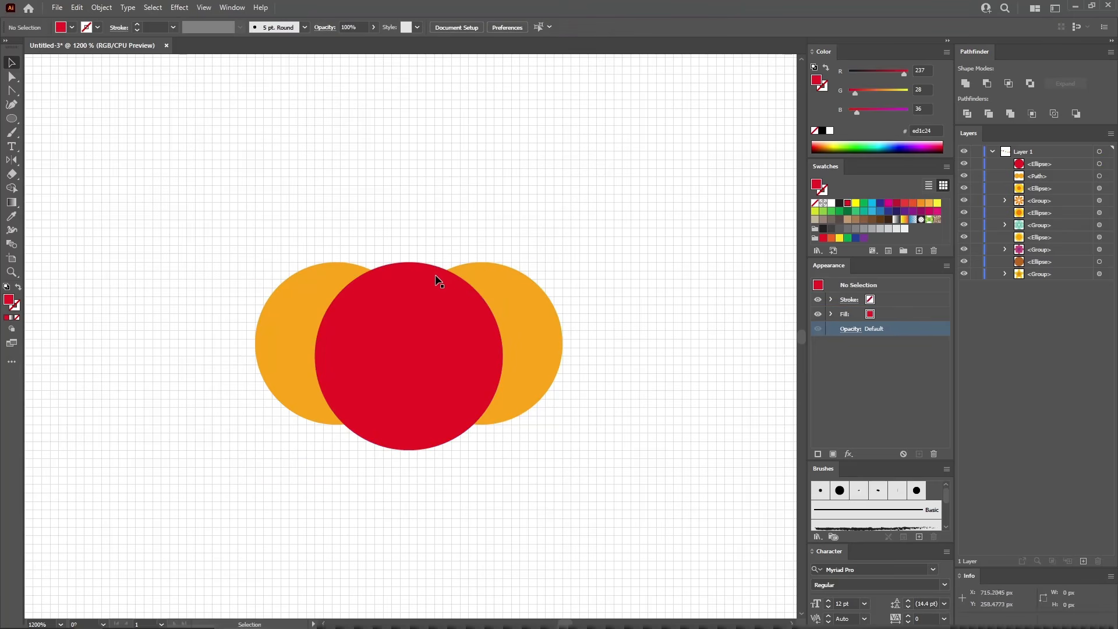
Move the red circle up 8 px and place it behind the united orange shape in the stacking order.
{"action": "left_click", "coordinate": [419, 304]}
{"action": "left_click_drag", "start_coordinate": [410, 314], "coordinate": [416, 253]}
{"action": "mouse_move", "coordinate": [1054, 167]}
{"action": "left_mouse_down"}
{"action": "mouse_move", "coordinate": [1066, 167]}
{"action": "mouse_move", "coordinate": [1055, 182]}
{"action": "left_mouse_up"}
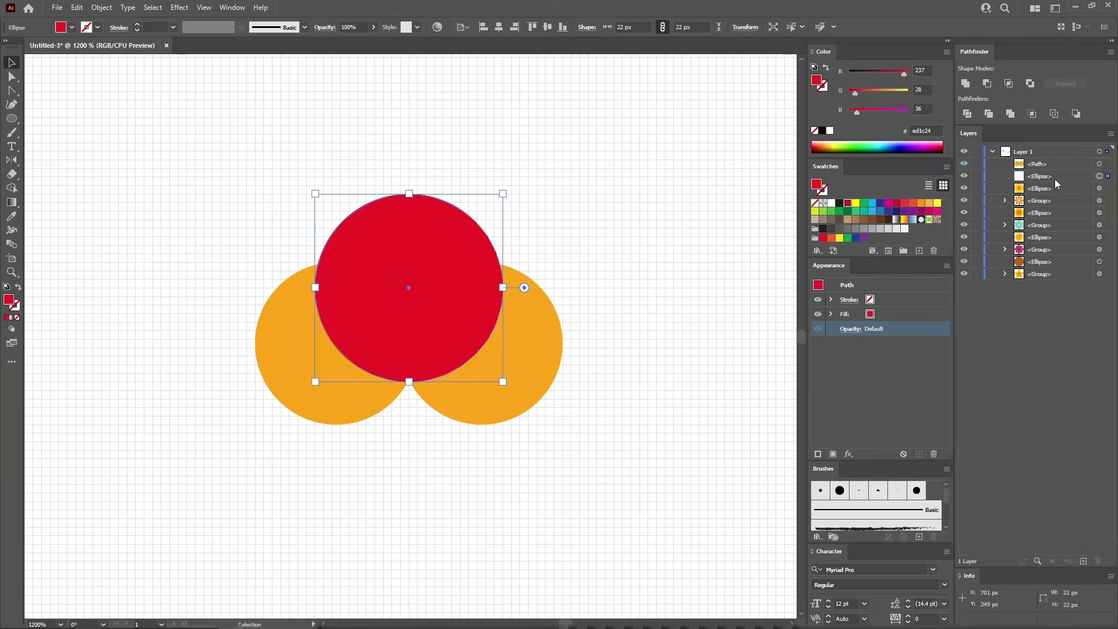
Intersect the red circle with the orange shape so only their overlapping area is kept.
{"action": "left_click", "coordinate": [546, 235]}
{"action": "left_click_drag", "start_coordinate": [547, 219], "coordinate": [323, 354]}
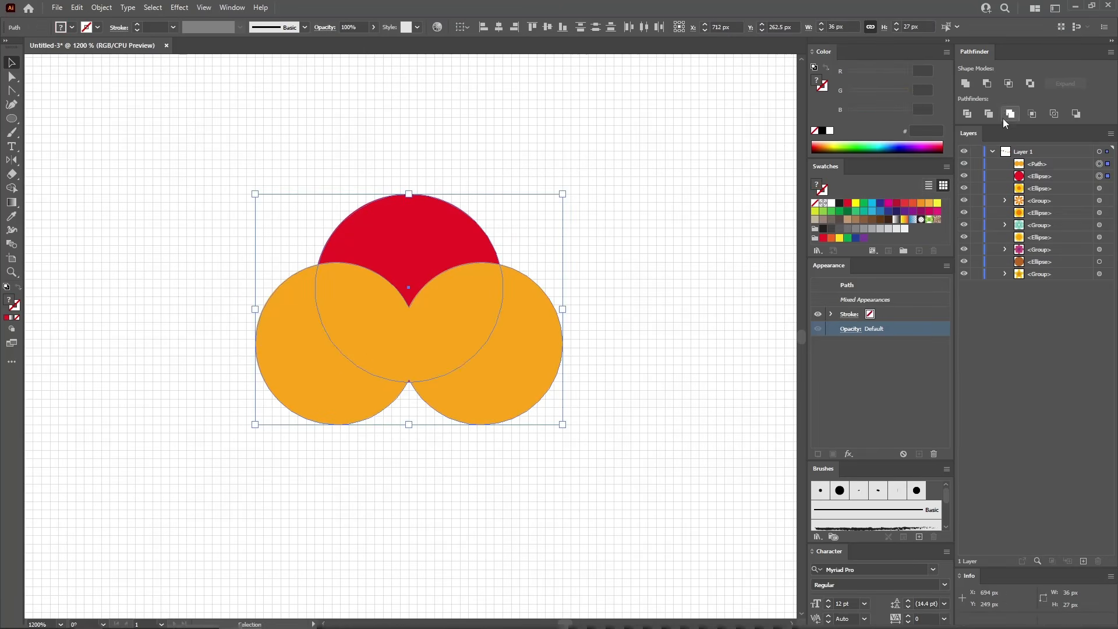
{"action": "left_click", "coordinate": [1009, 85]}
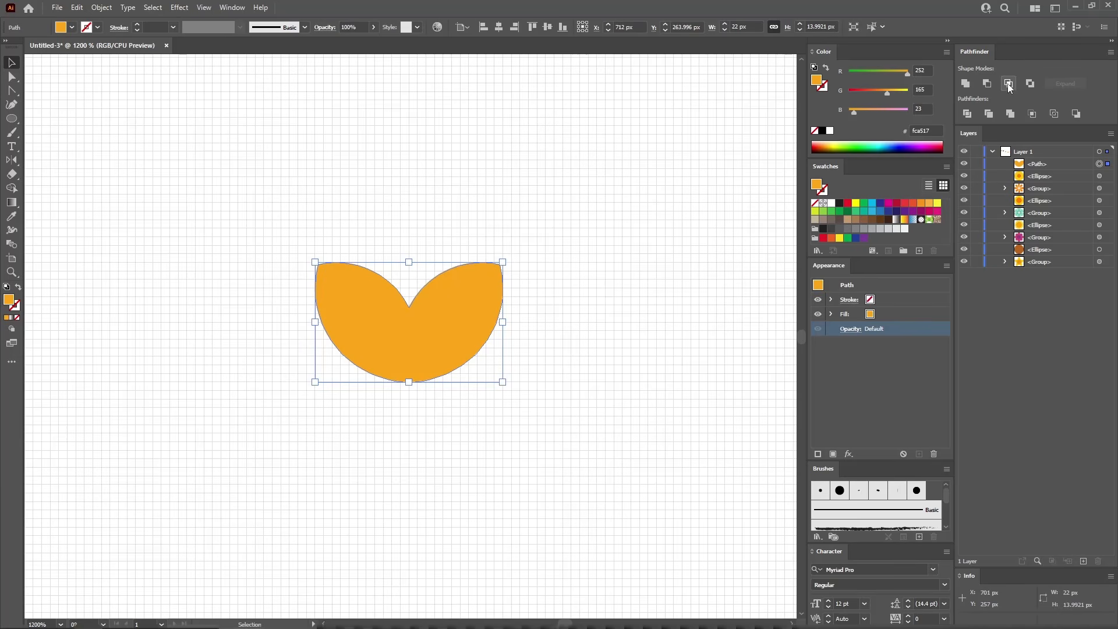
Create a 14 × 9 px ellipse over the upper notch of the intersected orange shape.
{"action": "left_click", "coordinate": [12, 119]}
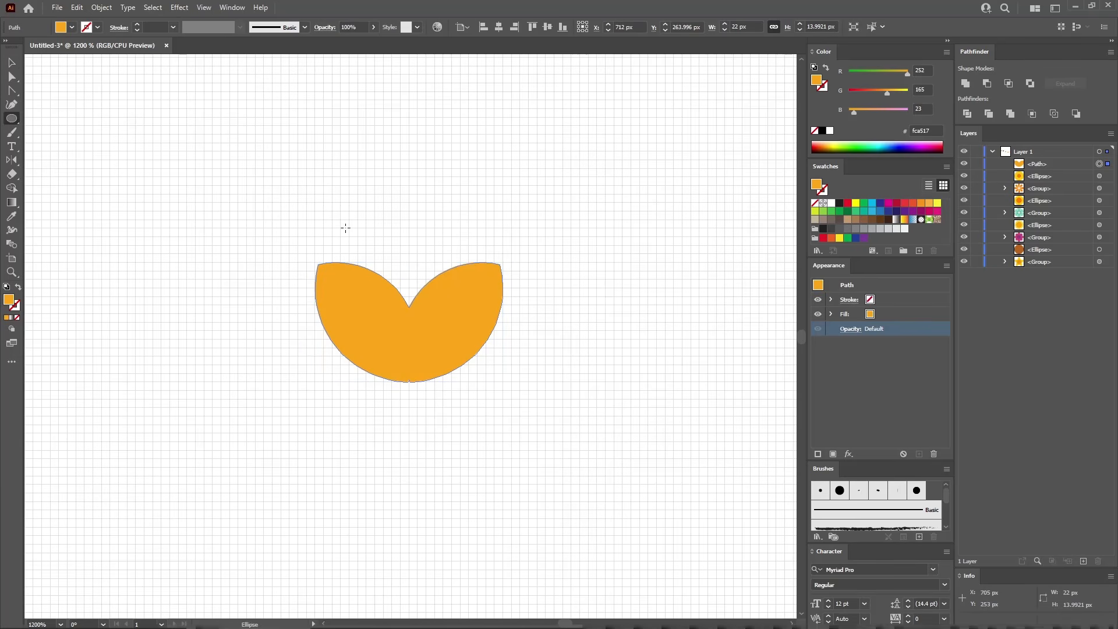
{"action": "left_click", "coordinate": [345, 227]}
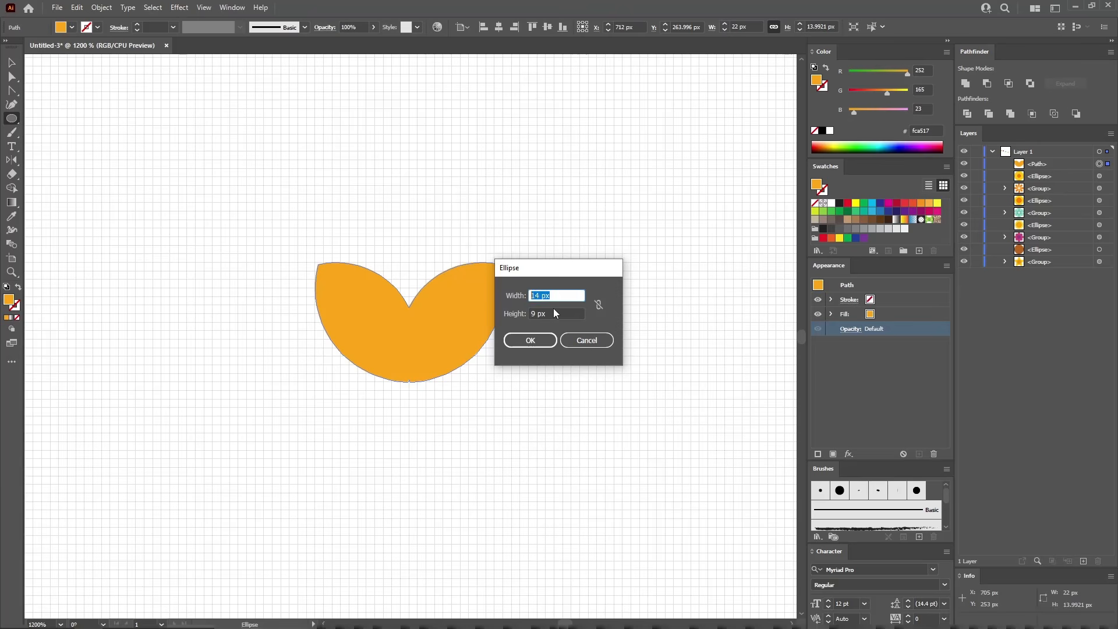
{"action": "key", "text": "Tab"}
{"action": "key", "text": "Return"}
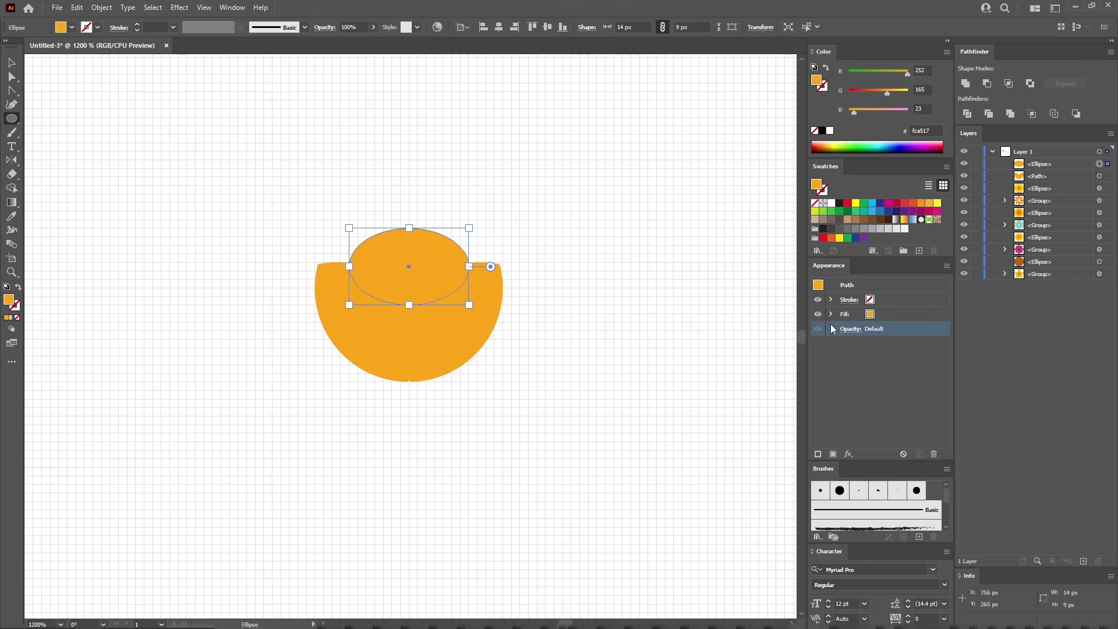
Fill the new 14 × 9 px ellipse with yellow, RGB 255, 197, 17.
{"action": "left_click", "coordinate": [911, 314]}
{"action": "left_click", "coordinate": [926, 70]}
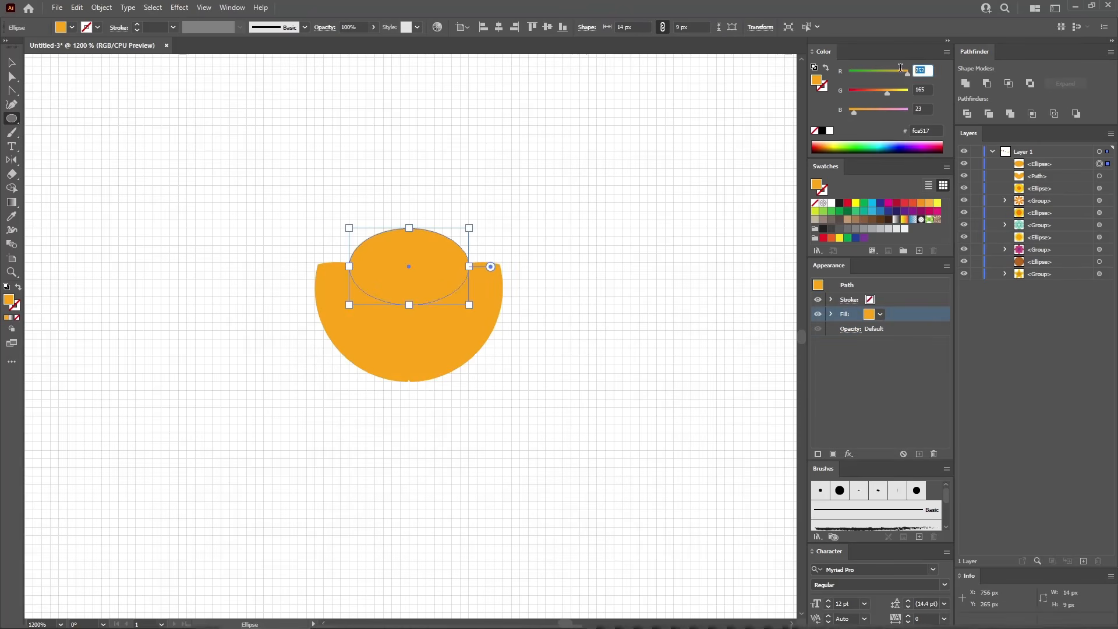
{"action": "type", "text": "255"}
{"action": "key", "text": "Tab"}
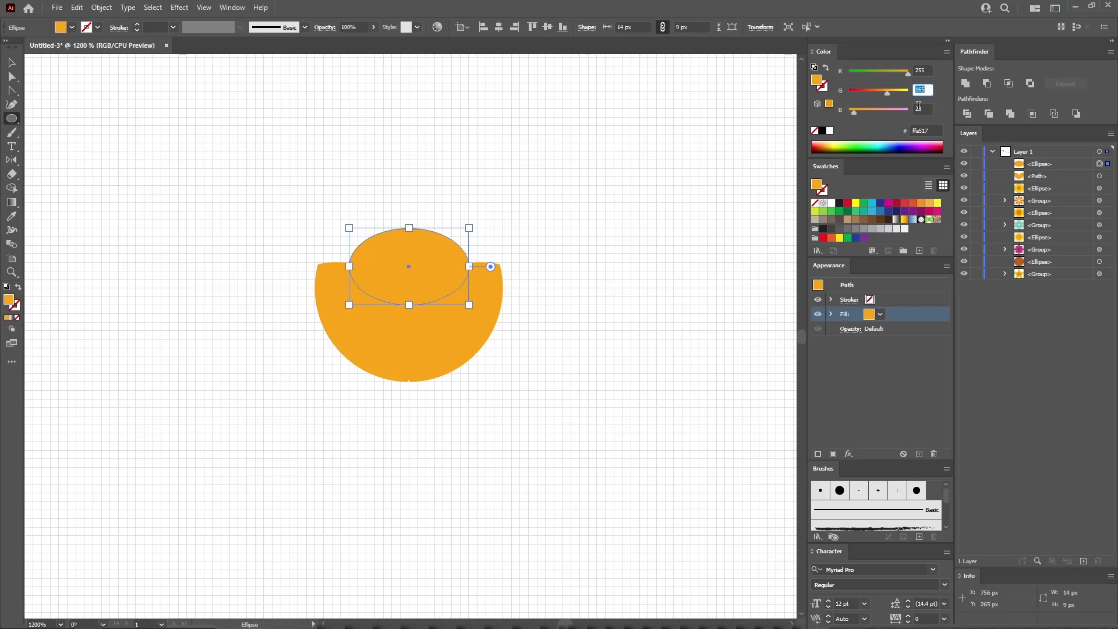
{"action": "type", "text": "197"}
{"action": "left_click", "coordinate": [919, 108]}
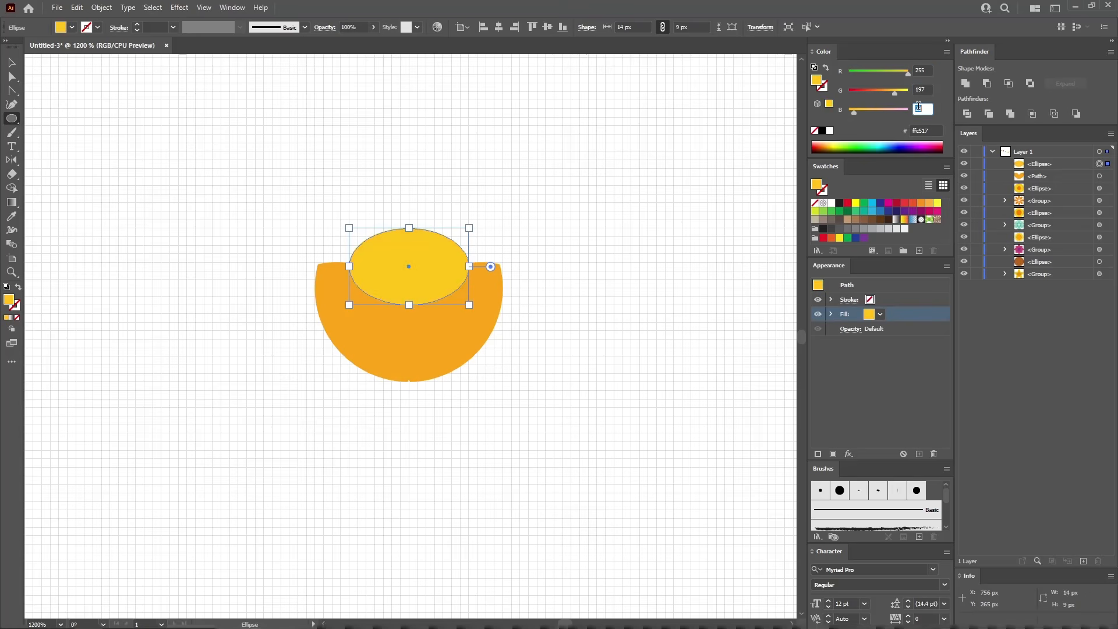
{"action": "type", "text": "17"}
{"action": "key", "text": "Return"}
Move the yellow ellipse down 1 px and lower its bottom anchor point 10 px to form a 19 px tall petal.
{"action": "key", "text": "v"}
{"action": "left_click_drag", "start_coordinate": [405, 265], "coordinate": [406, 274]}
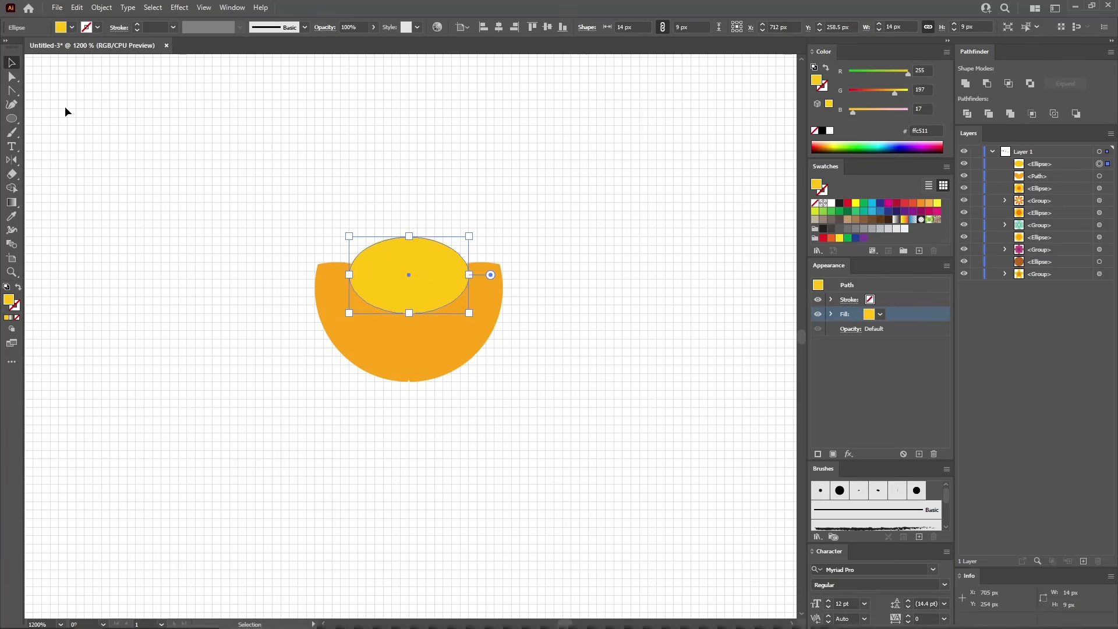
{"action": "left_click", "coordinate": [13, 78]}
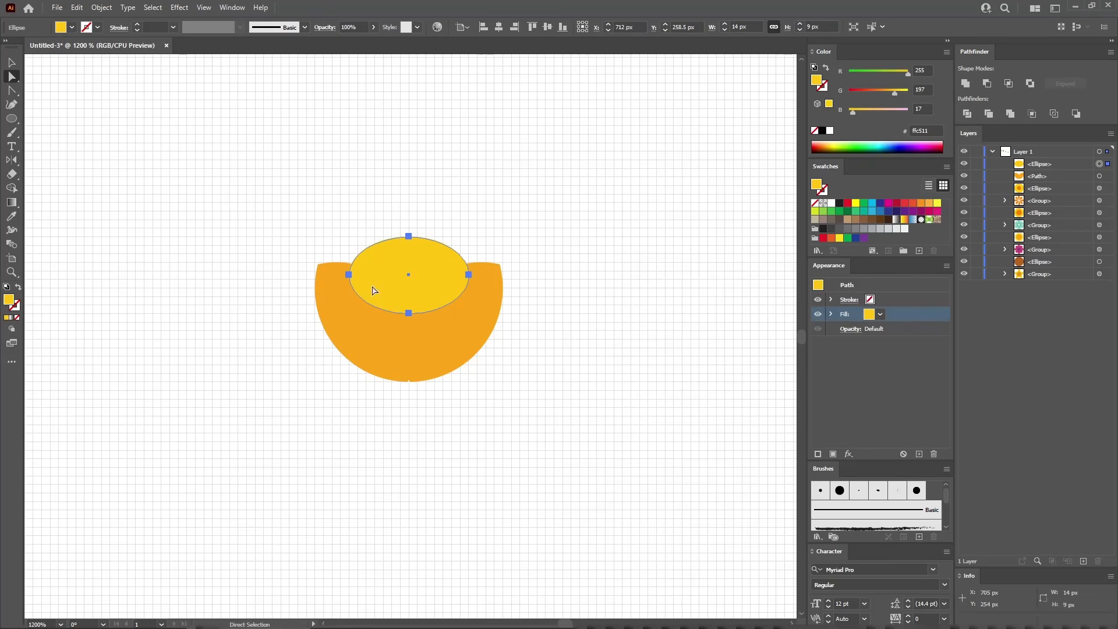
{"action": "left_click", "coordinate": [410, 314]}
{"action": "left_click_drag", "start_coordinate": [411, 316], "coordinate": [409, 400]}
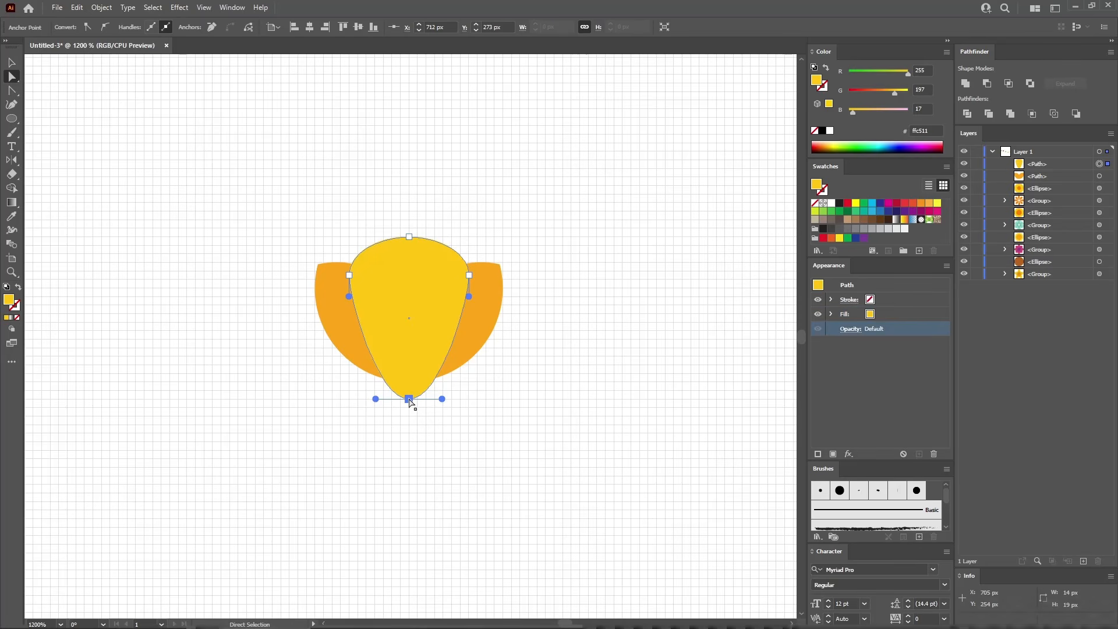
Paste two copies of the yellow petal in front of it and move the topmost copy up 3 px.
{"action": "left_click", "coordinate": [418, 351]}
{"action": "key", "text": "ctrl+c"}
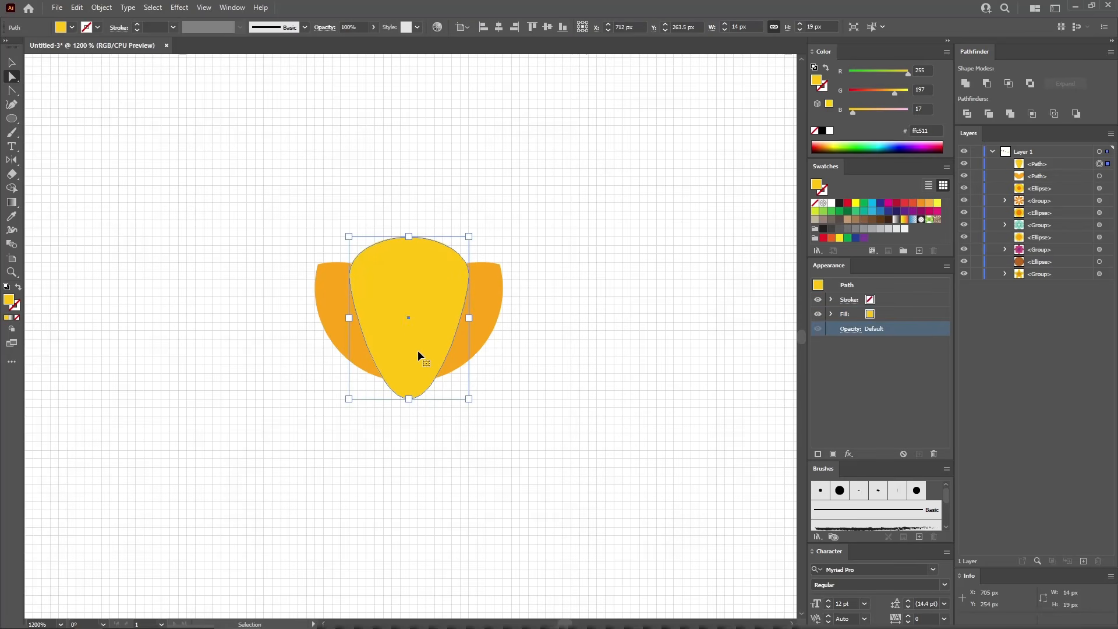
{"action": "key", "text": "ctrl+f"}
{"action": "key", "text": "ctrl+f"}
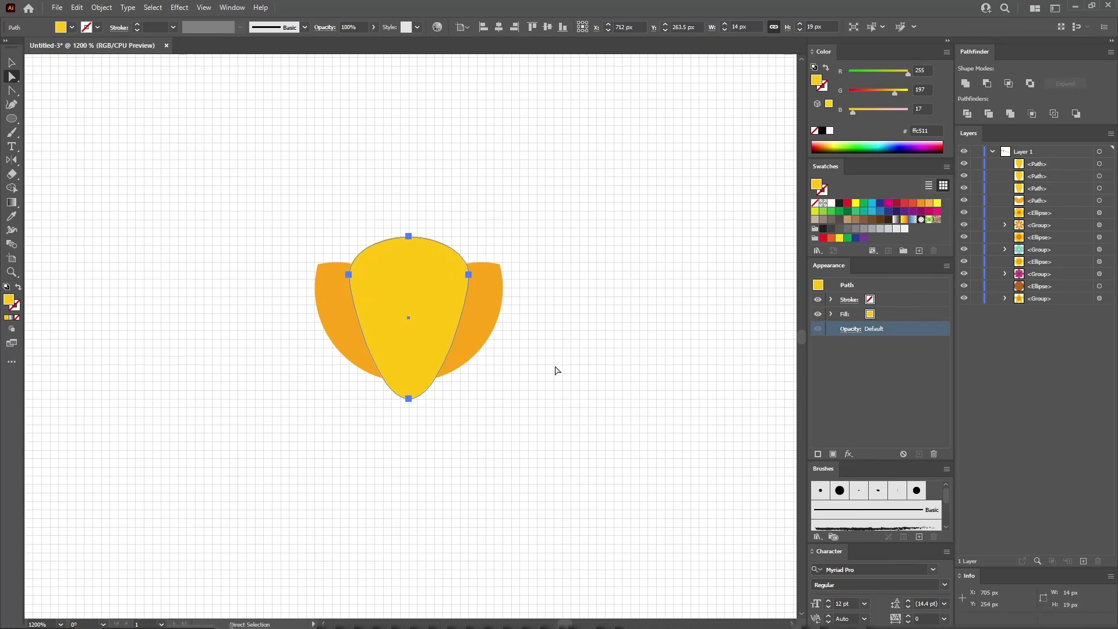
{"action": "left_click", "coordinate": [554, 369]}
{"action": "left_click", "coordinate": [415, 349]}
{"action": "left_click_drag", "start_coordinate": [415, 351], "coordinate": [414, 319]}
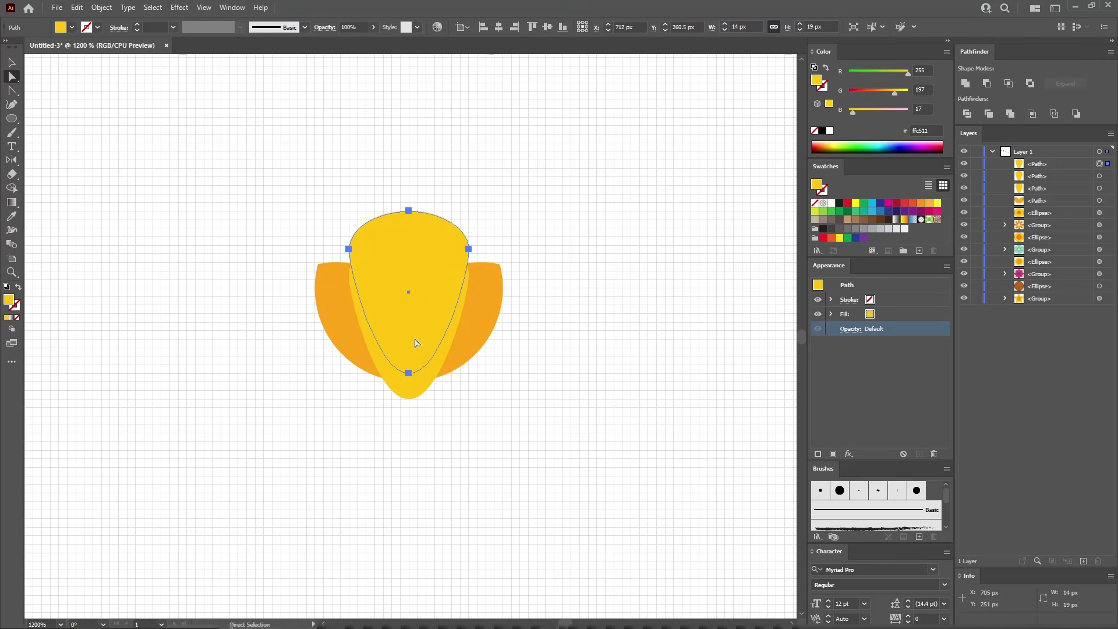
Subtract the raised petal copy from the copy beneath it and set the remaining sliver's blending mode to Overlay.
{"action": "left_click", "coordinate": [423, 387], "text": "shift"}
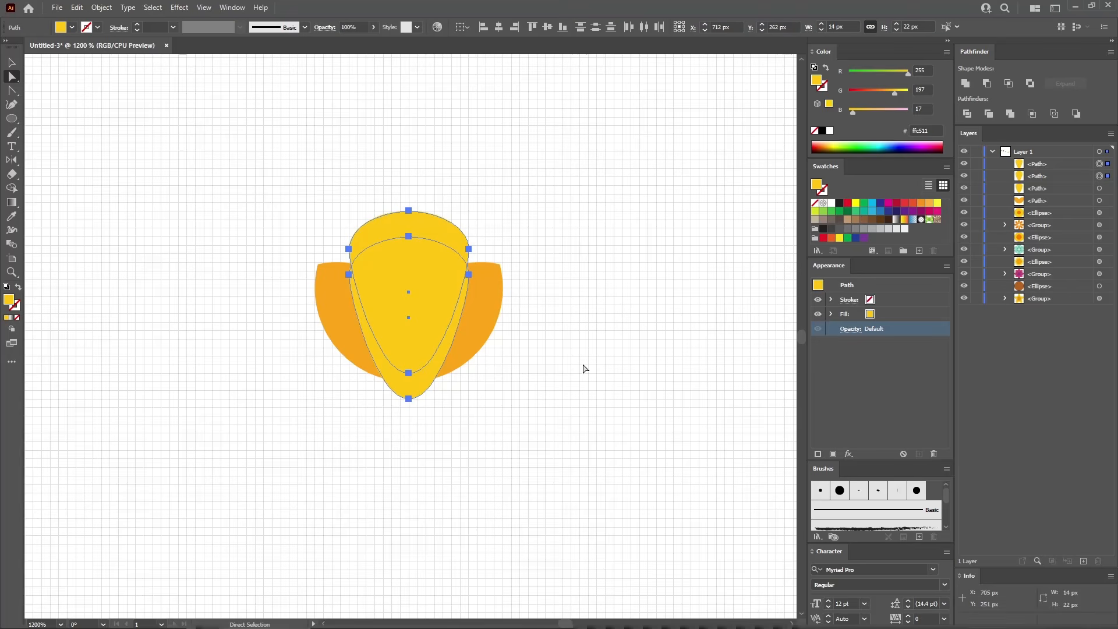
{"action": "left_click", "coordinate": [987, 83]}
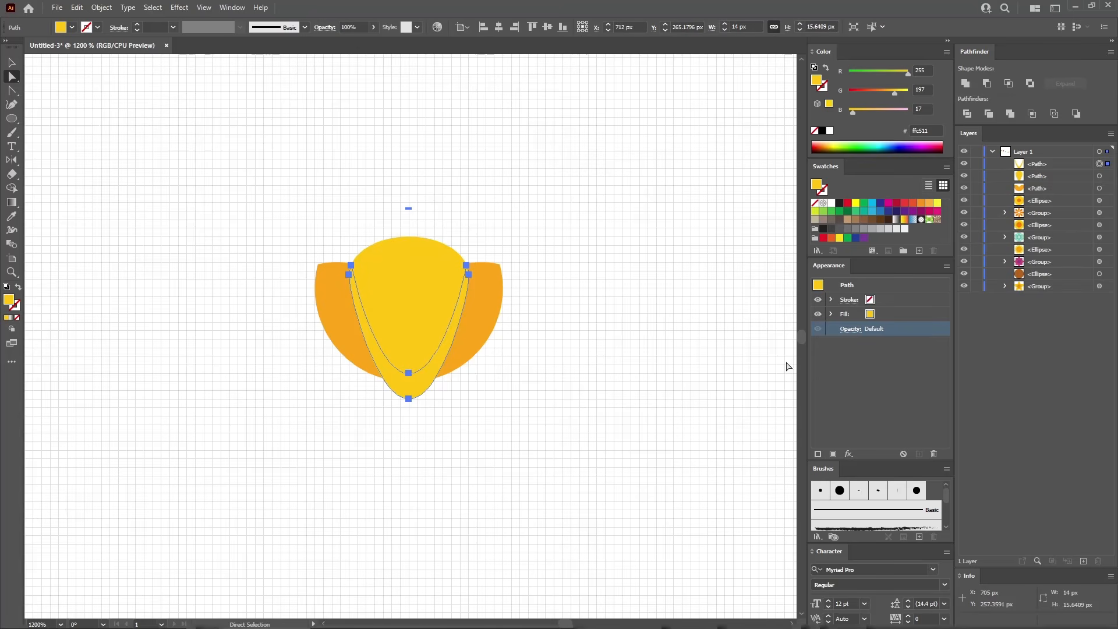
{"action": "left_click", "coordinate": [850, 329]}
{"action": "left_click", "coordinate": [755, 351]}
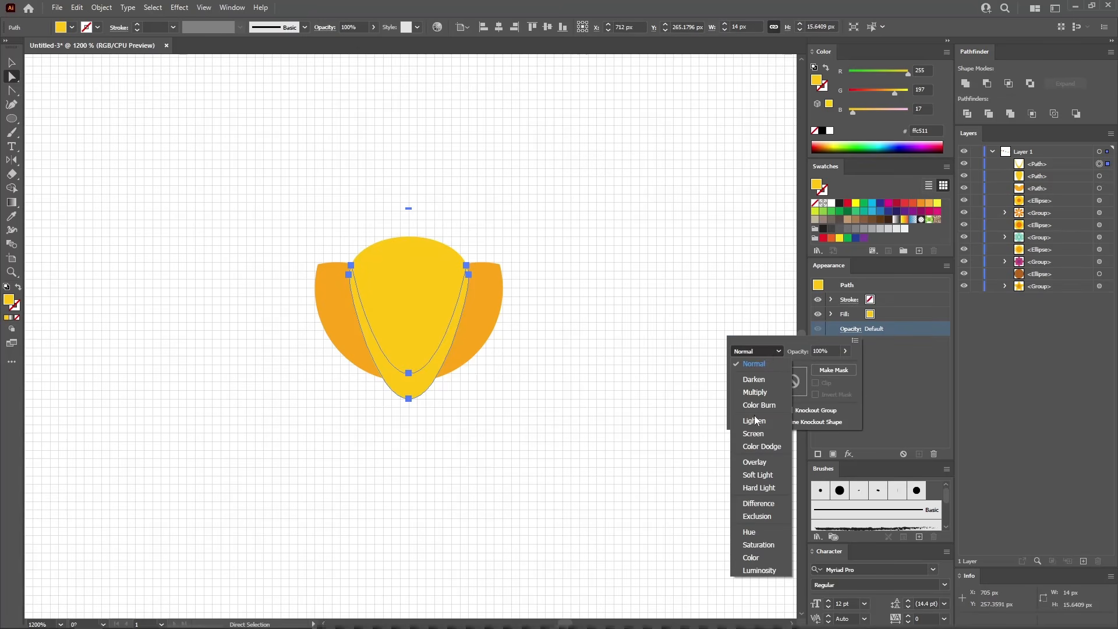
{"action": "left_click", "coordinate": [755, 462]}
{"action": "left_click", "coordinate": [579, 414]}
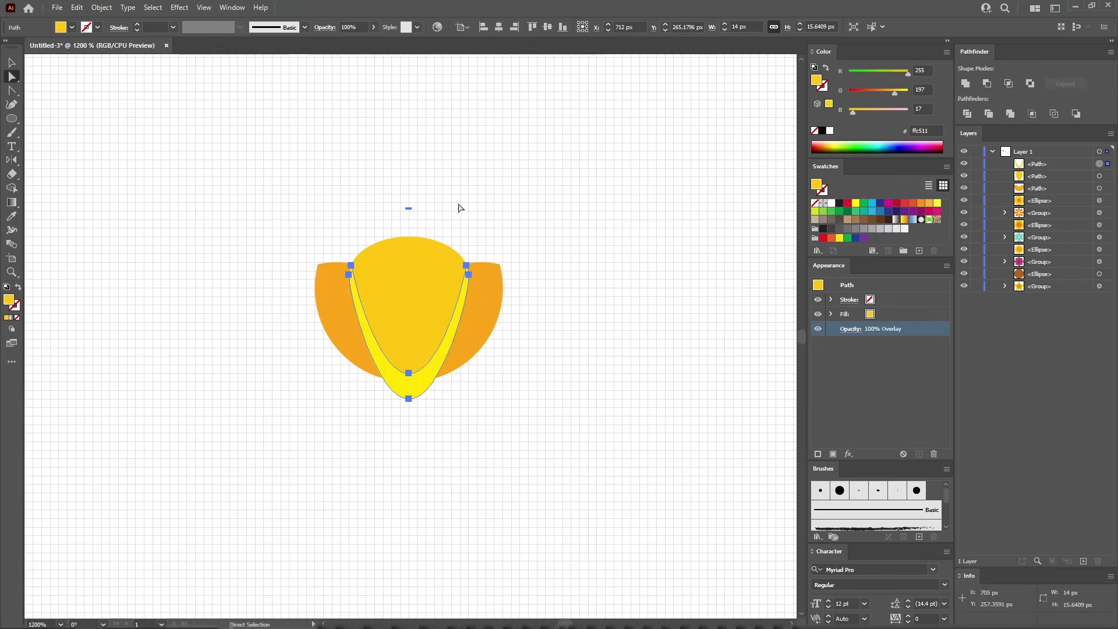
{"action": "left_click", "coordinate": [395, 211]}
Create a white 12 px circle and centre it over the lower end of the yellow petal.
{"action": "left_click", "coordinate": [12, 119]}
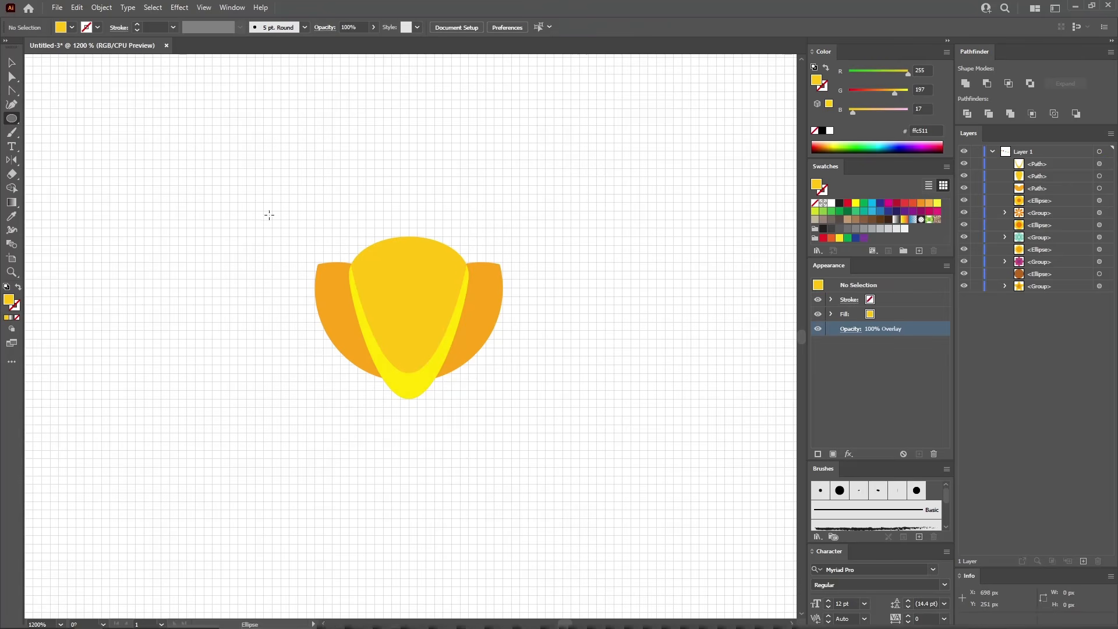
{"action": "left_click_drag", "start_coordinate": [282, 194], "coordinate": [383, 296]}
{"action": "left_click", "coordinate": [856, 314]}
{"action": "left_click", "coordinate": [831, 202]}
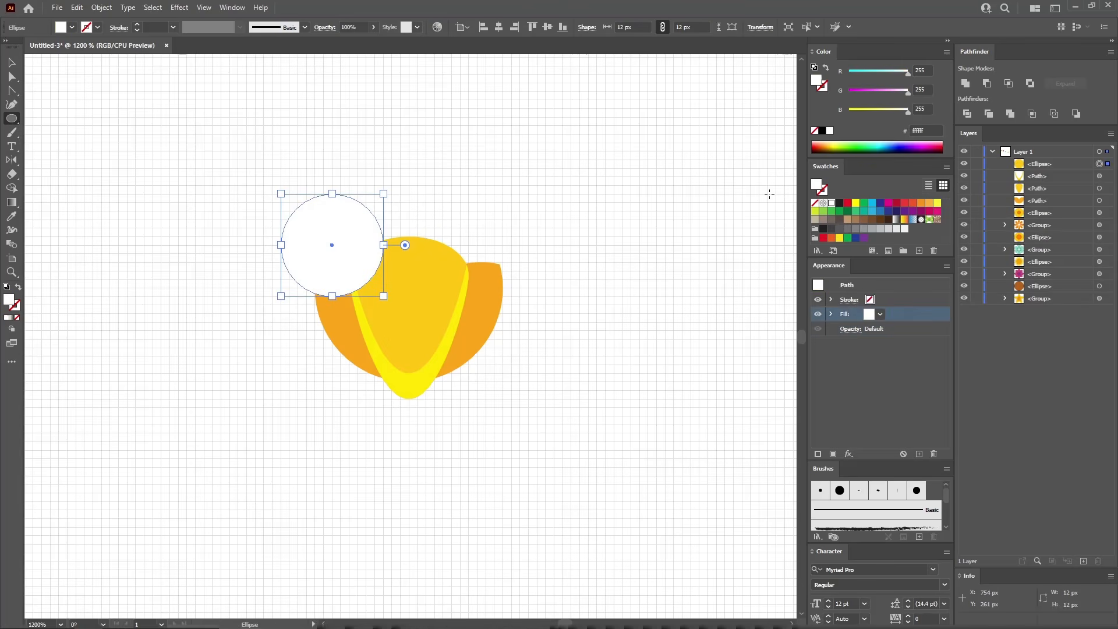
{"action": "key", "text": "v"}
{"action": "left_click_drag", "start_coordinate": [335, 248], "coordinate": [414, 365]}
Create a 10 px circle beside the flower and fill it with green, RGB 111, 169, 33.
{"action": "left_click", "coordinate": [18, 120]}
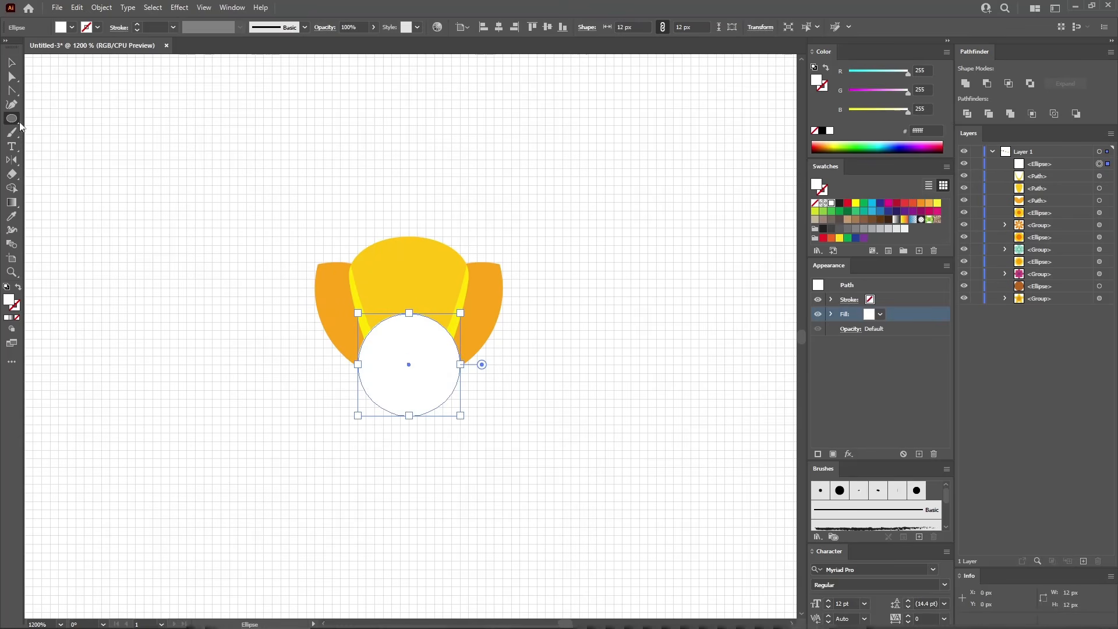
{"action": "left_click_drag", "start_coordinate": [246, 185], "coordinate": [331, 270]}
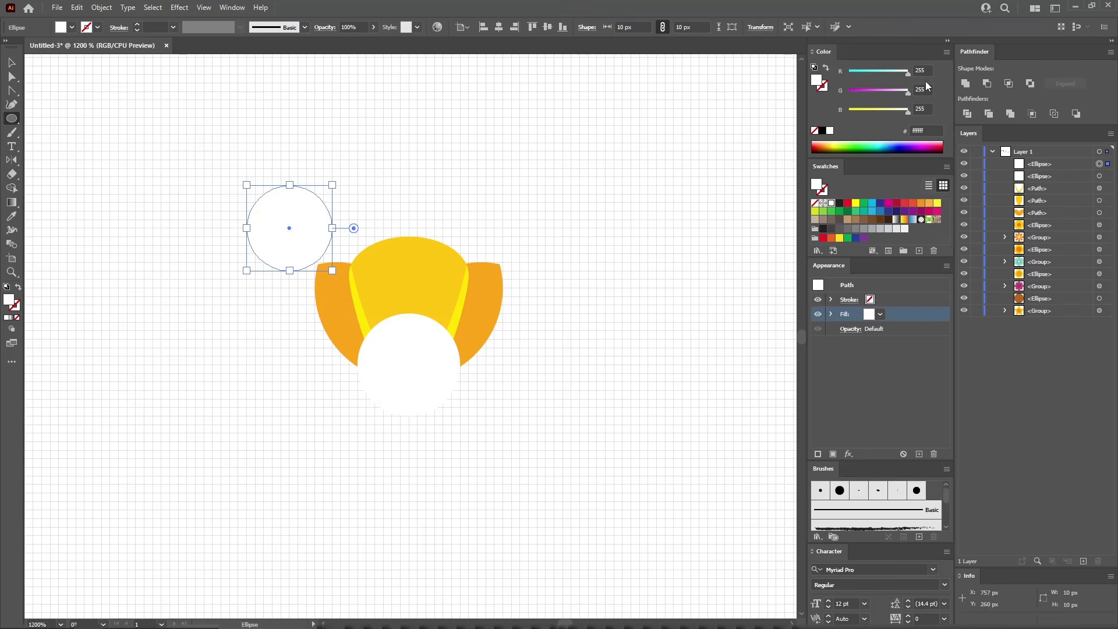
{"action": "type", "text": "111"}
{"action": "key", "text": "Tab"}
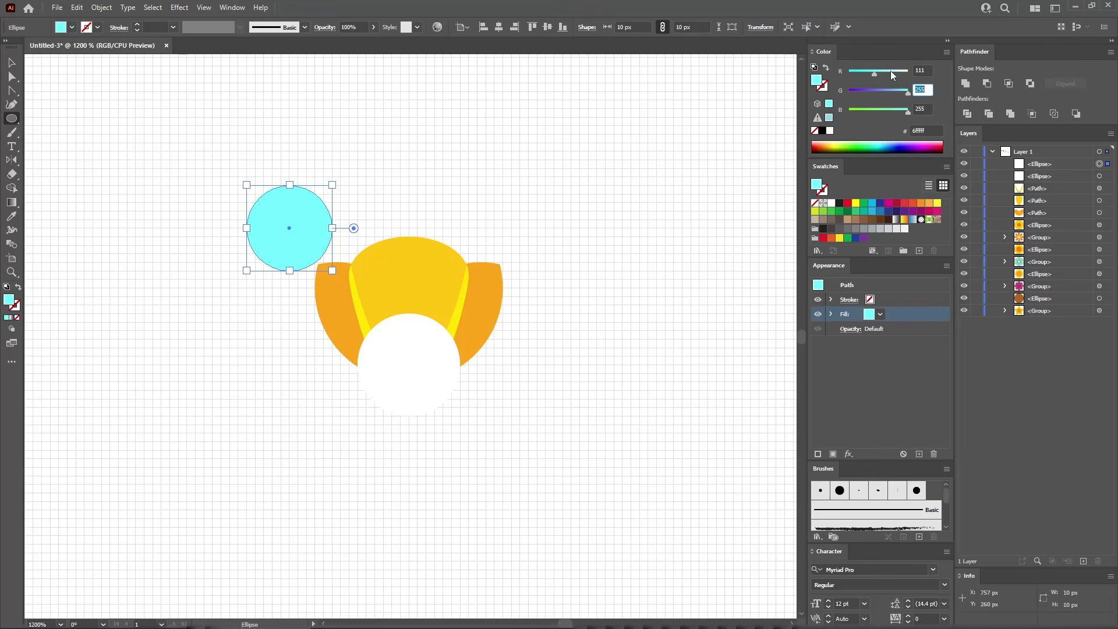
{"action": "type", "text": "169"}
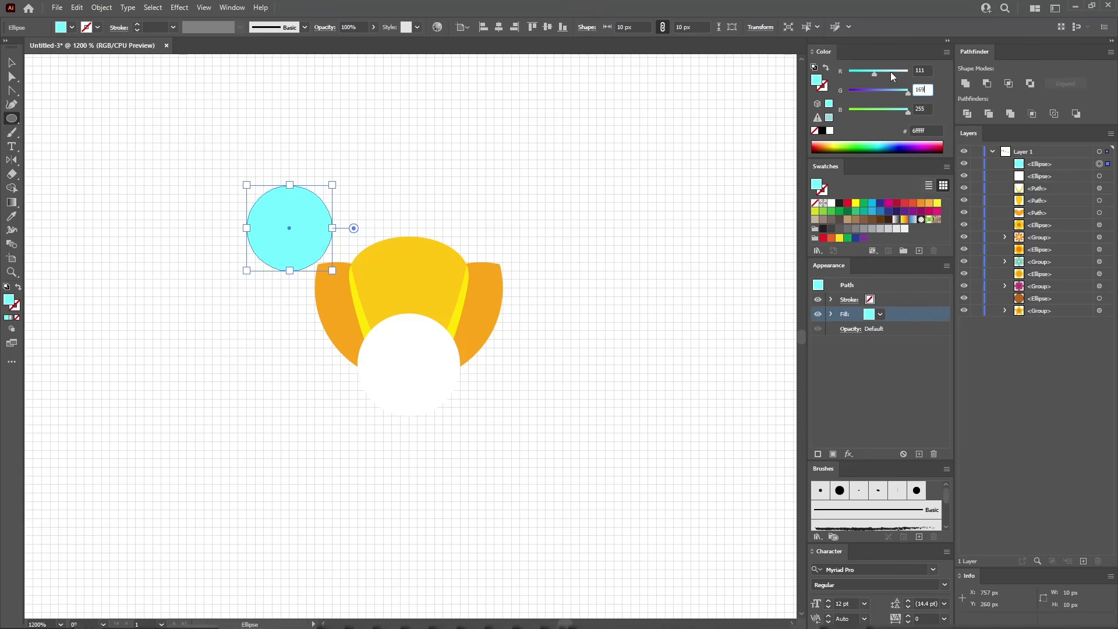
{"action": "key", "text": "Tab"}
{"action": "type", "text": "33"}
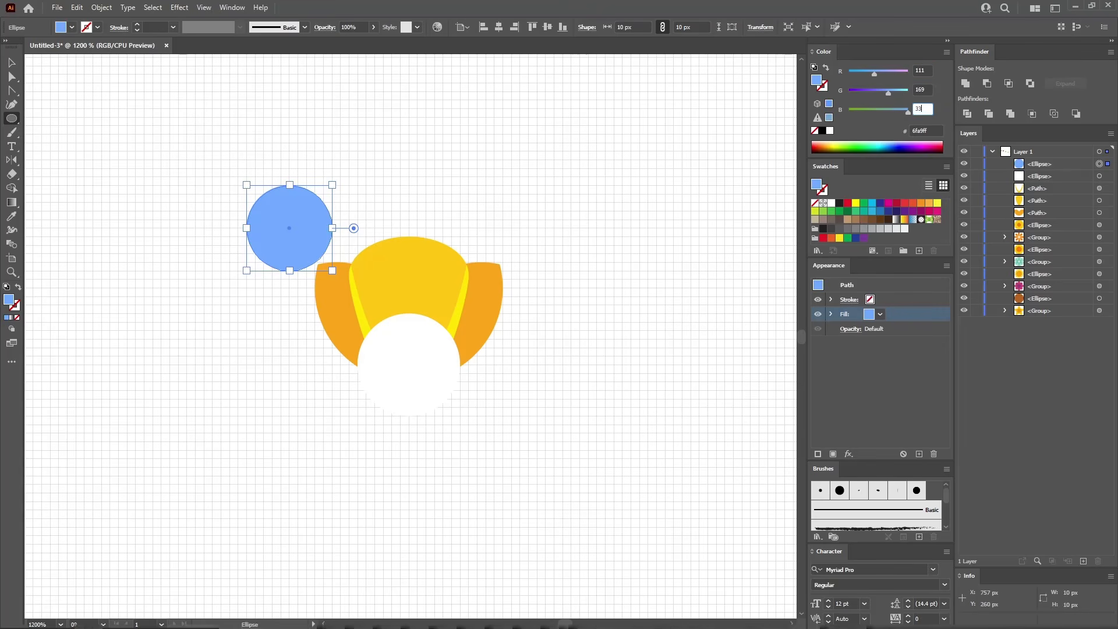
{"action": "key", "text": "Return"}
Duplicate the green circle 10 px to the right and combine both circles into a compound path.
{"action": "left_click", "coordinate": [11, 62]}
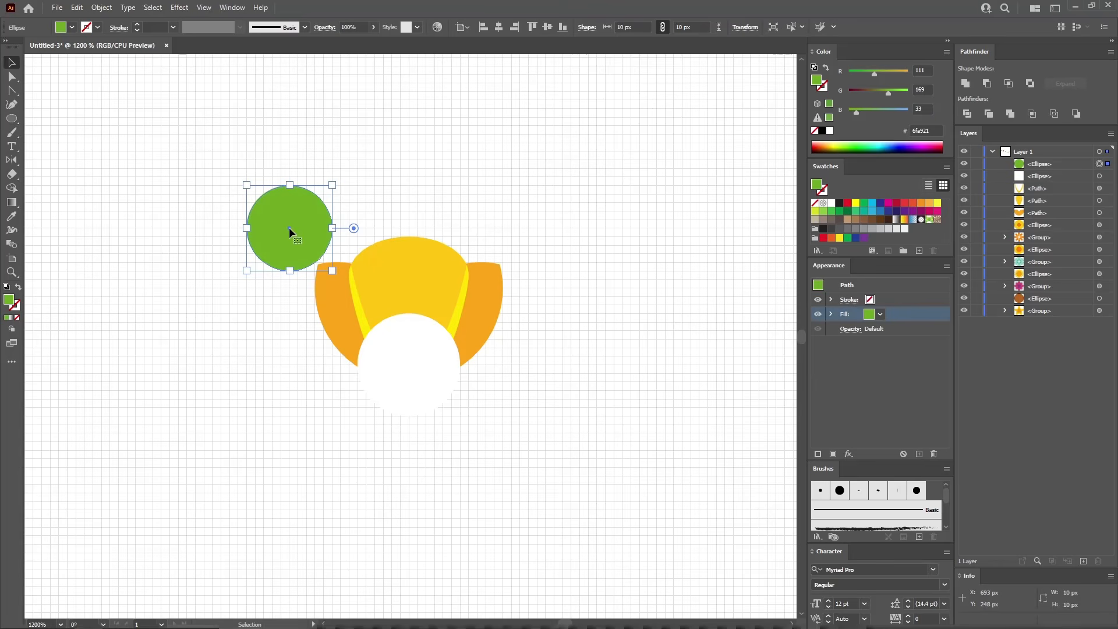
{"action": "left_click_drag", "start_coordinate": [289, 227], "coordinate": [376, 227]}
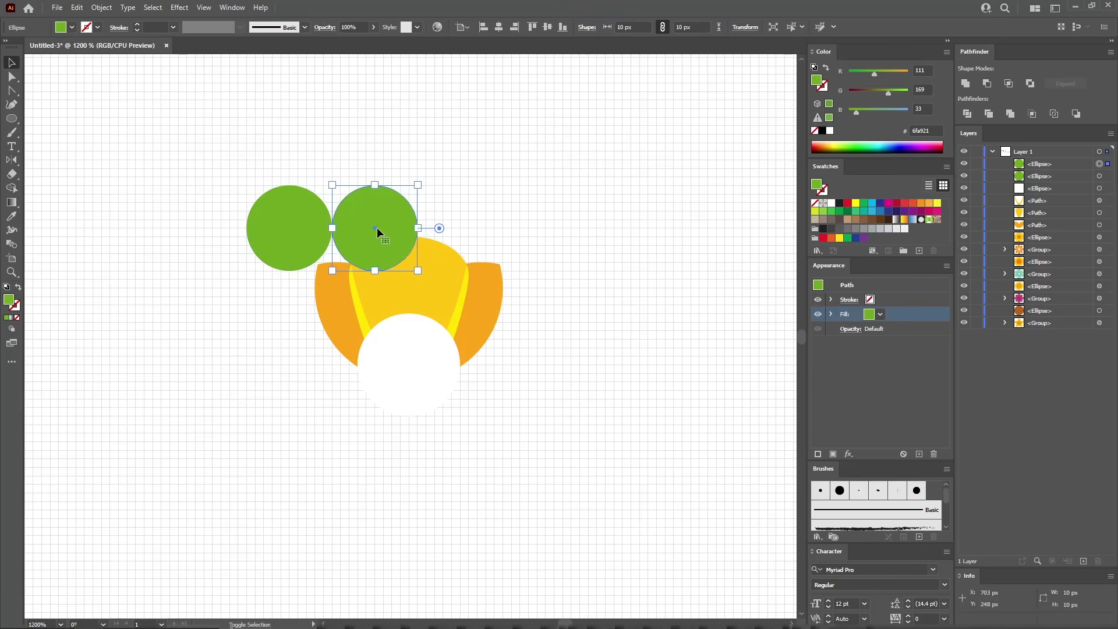
{"action": "left_click_drag", "start_coordinate": [365, 155], "coordinate": [271, 216]}
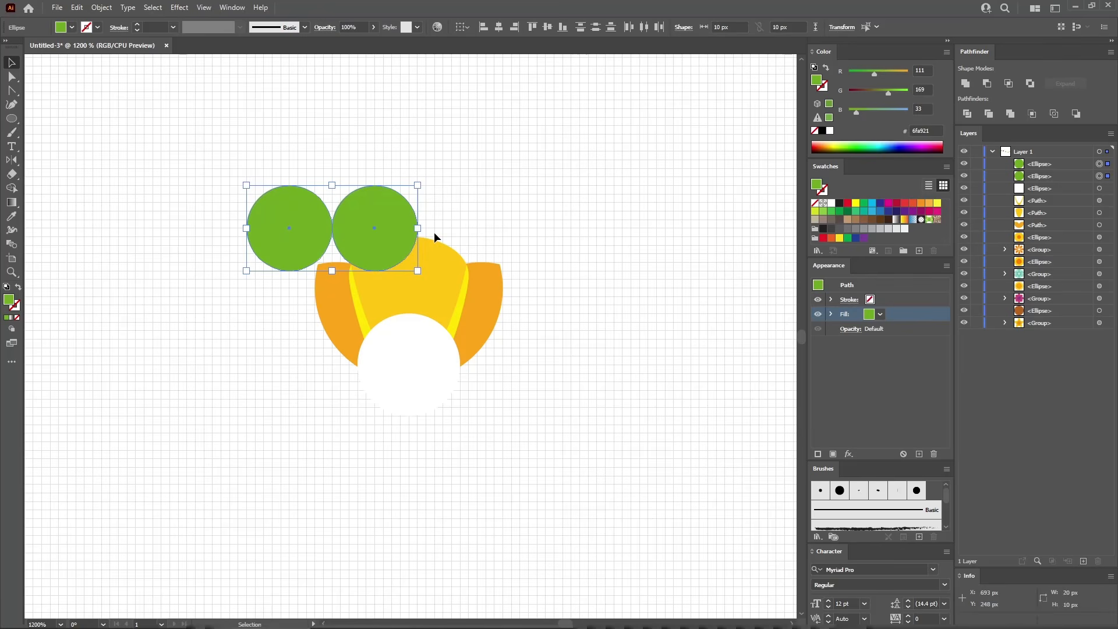
{"action": "key", "text": "a"}
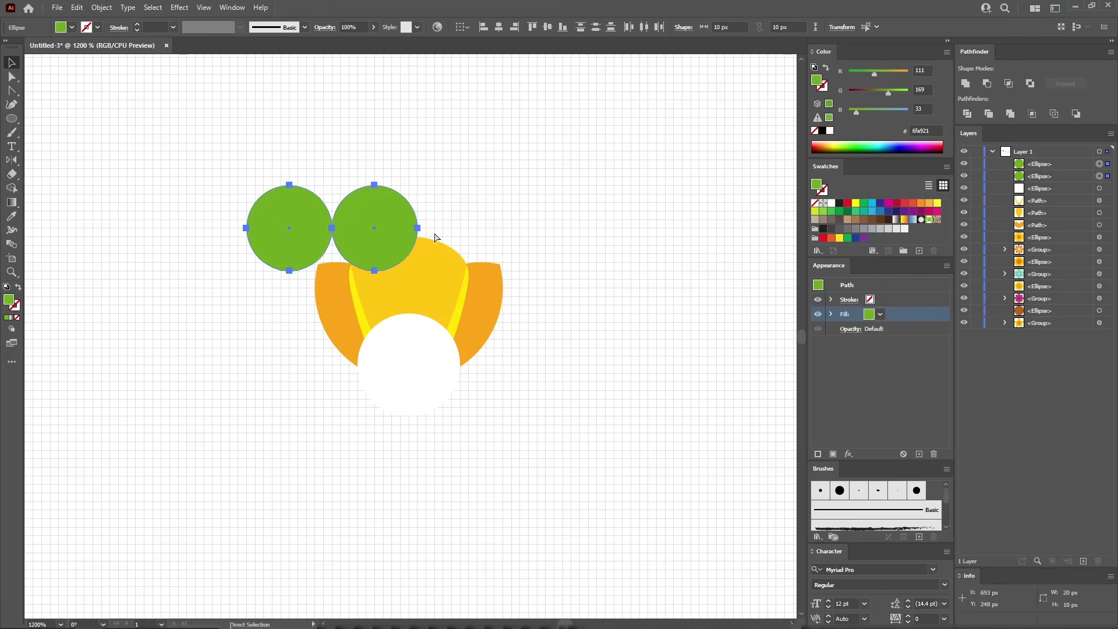
{"action": "key", "text": "ctrl+8"}
{"action": "key", "text": "v"}
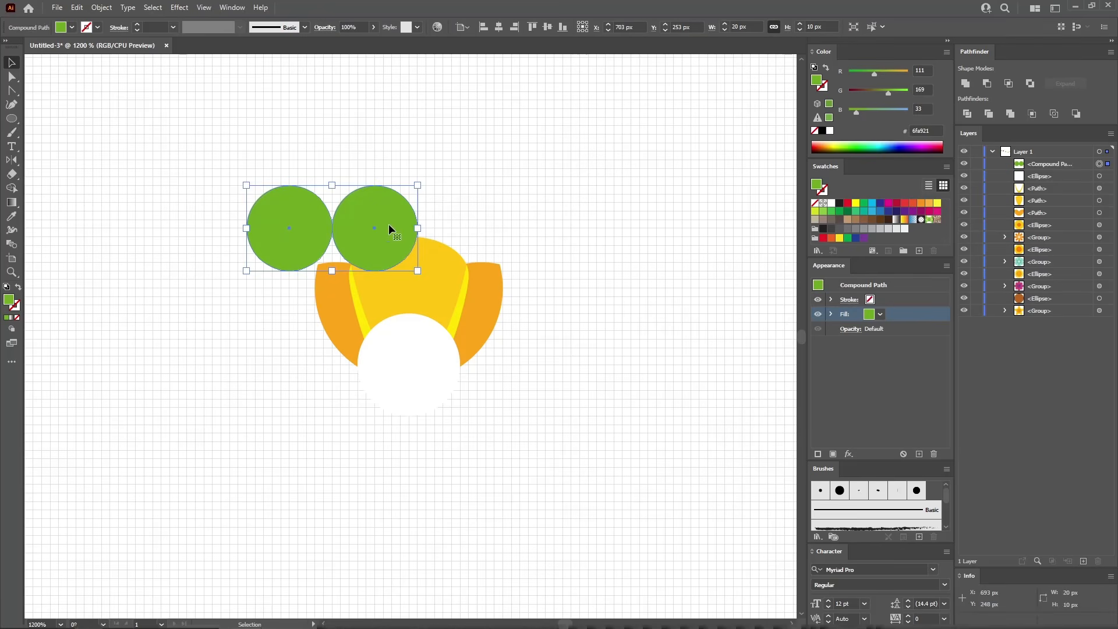
Place the green compound path over the lower part of the white circle and intersect the two to form a pair of leaves.
{"action": "left_click_drag", "start_coordinate": [374, 209], "coordinate": [453, 383]}
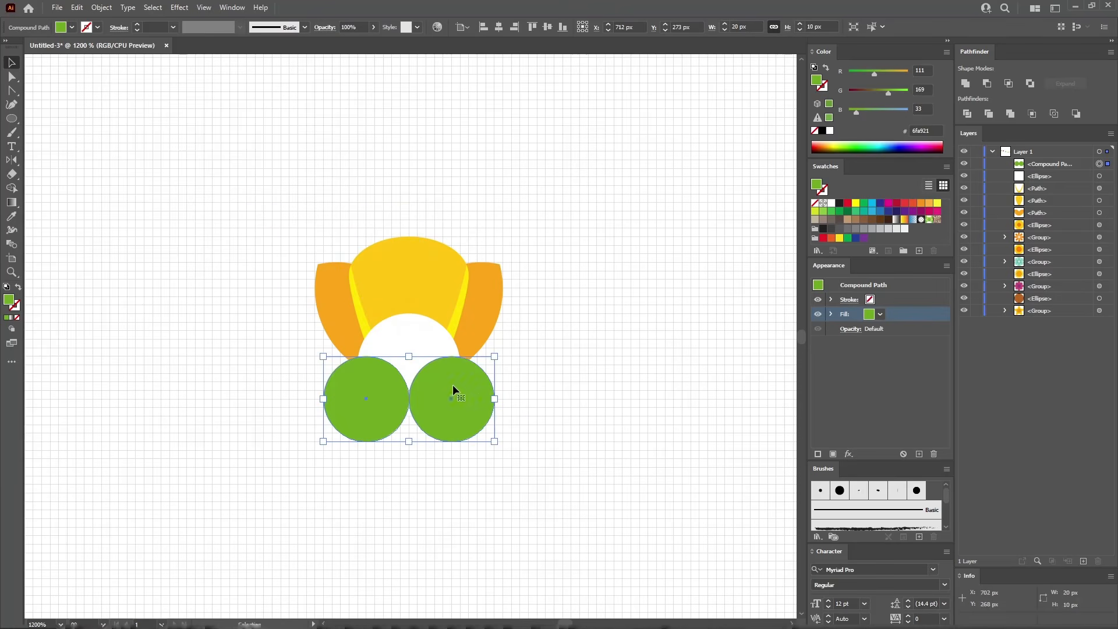
{"action": "left_click", "coordinate": [419, 342], "text": "shift"}
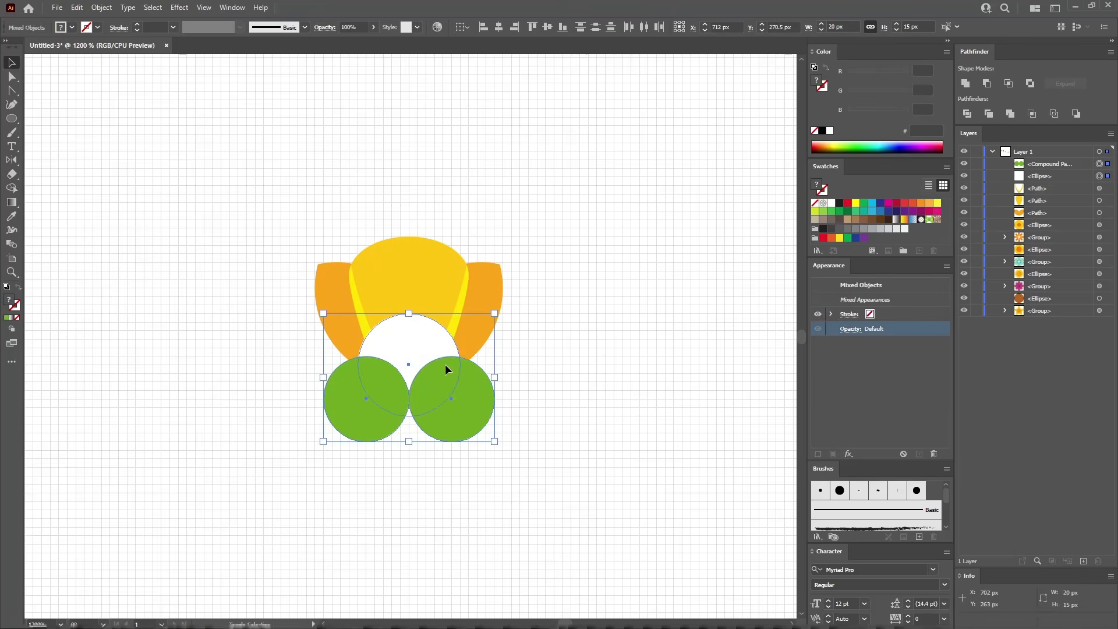
{"action": "left_click", "coordinate": [1009, 85]}
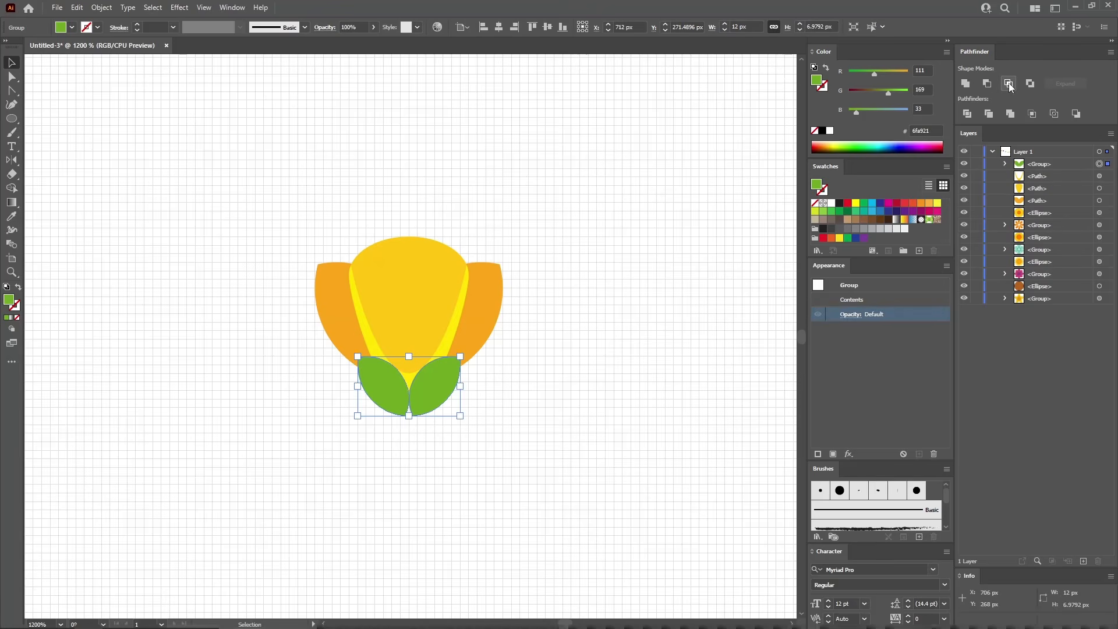
Create a 12 px circle over the flower and fill it with light green, RGB 141, 199, 63.
{"action": "left_click", "coordinate": [16, 120]}
{"action": "left_click_drag", "start_coordinate": [328, 284], "coordinate": [391, 347]}
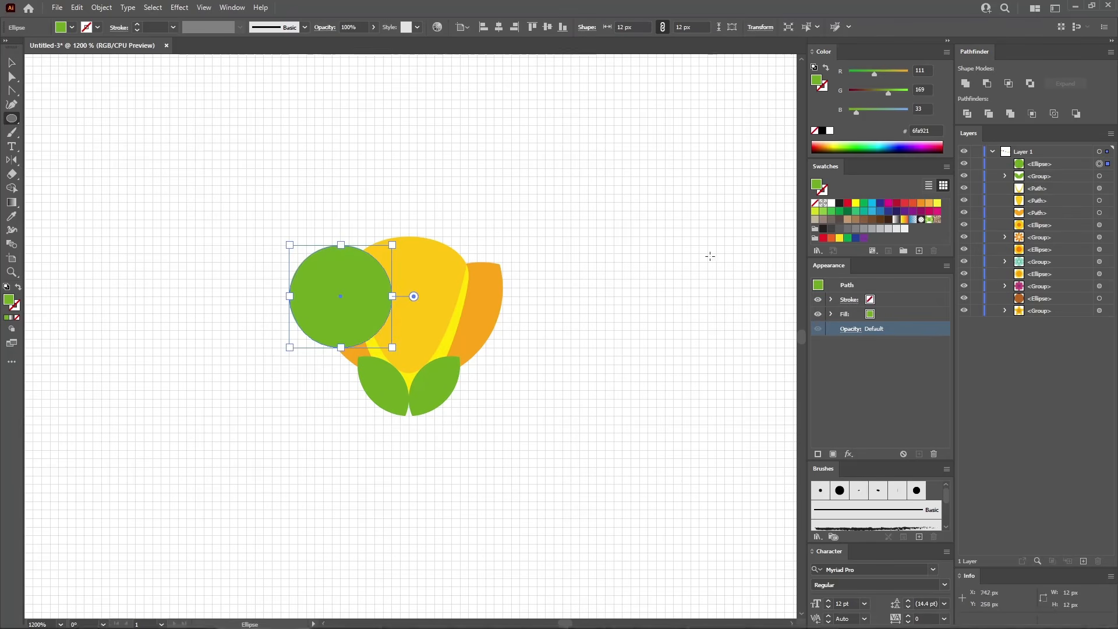
{"action": "left_click", "coordinate": [900, 312]}
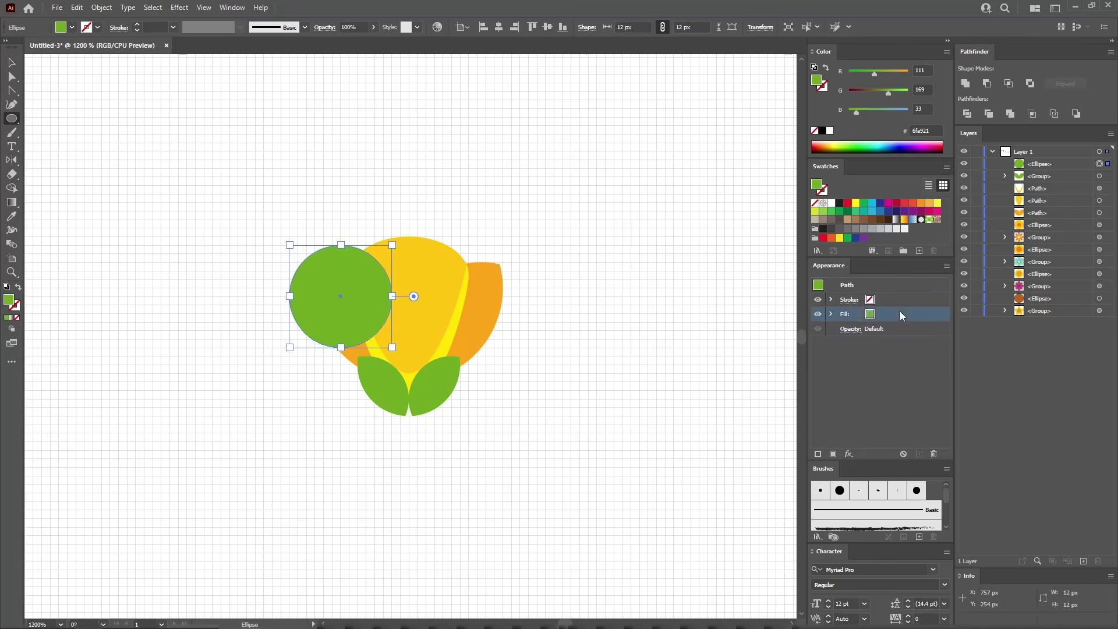
{"action": "left_click", "coordinate": [919, 70]}
{"action": "double_click", "coordinate": [920, 70]}
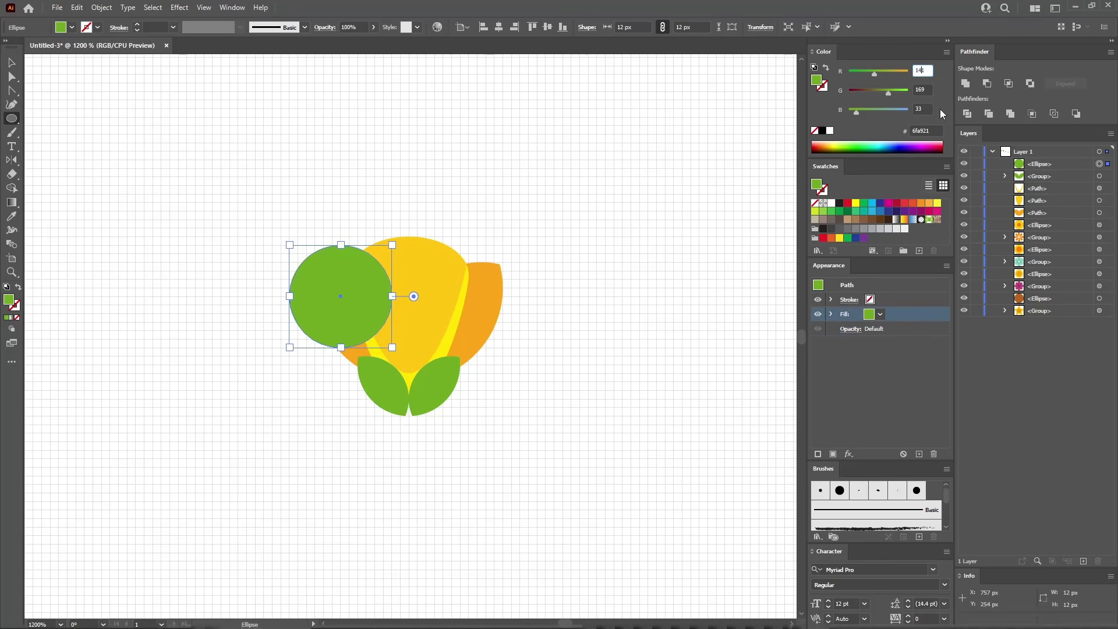
{"action": "type", "text": "141"}
{"action": "key", "text": "Tab"}
{"action": "type", "text": "199"}
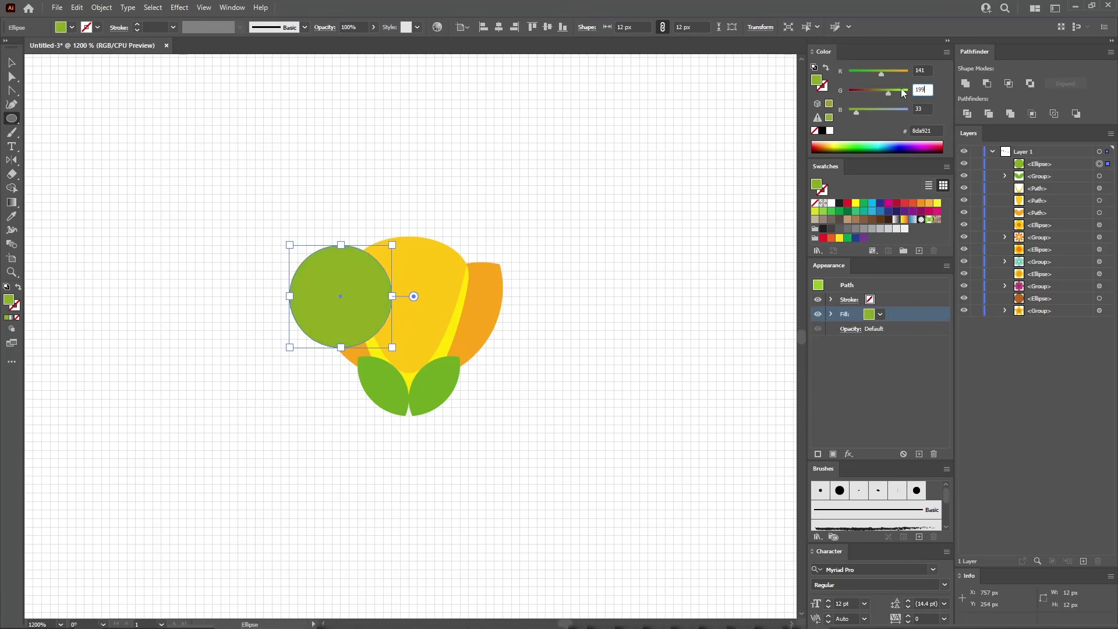
{"action": "key", "text": "Tab"}
{"action": "type", "text": "63"}
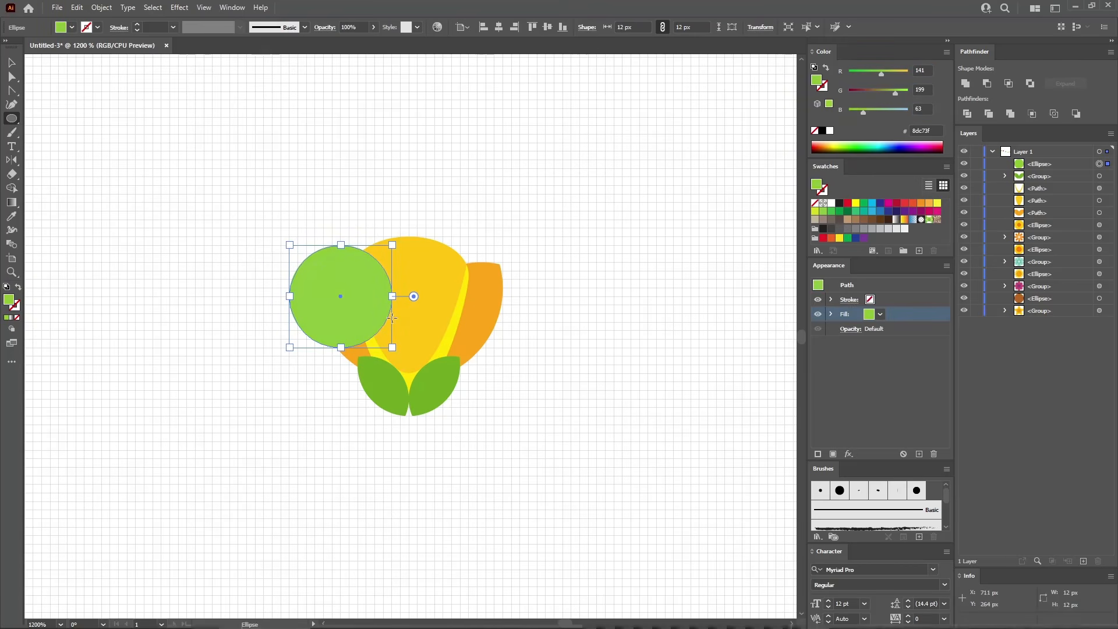
{"action": "key", "text": "Return"}
Duplicate the light green circle 6 px to the right so the two circles overlap.
{"action": "left_click", "coordinate": [12, 63]}
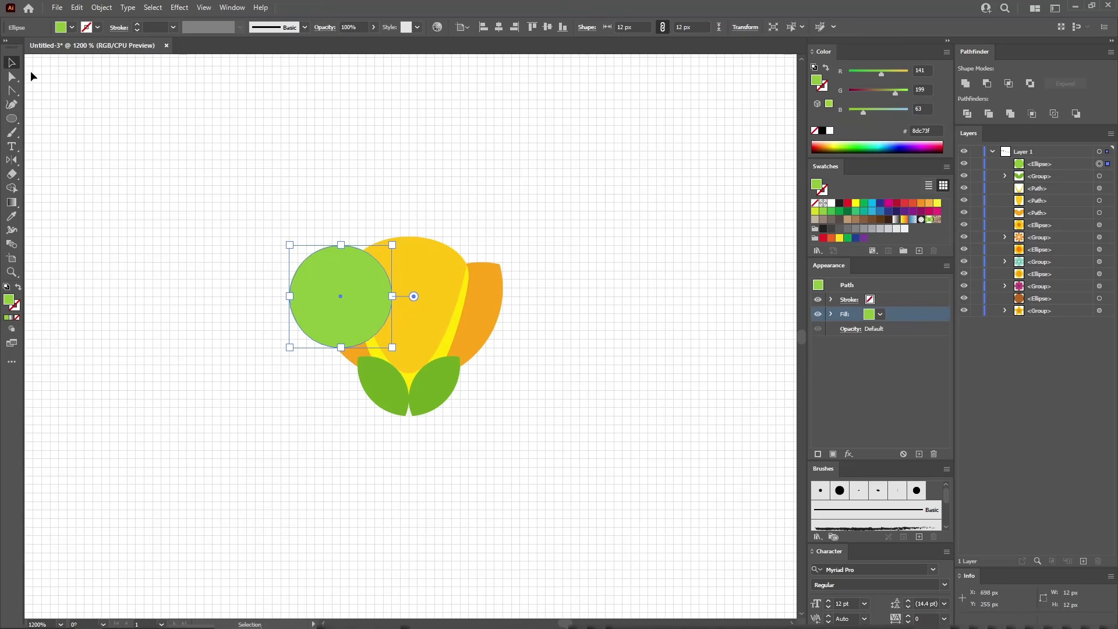
{"action": "left_click_drag", "start_coordinate": [332, 285], "coordinate": [382, 285]}
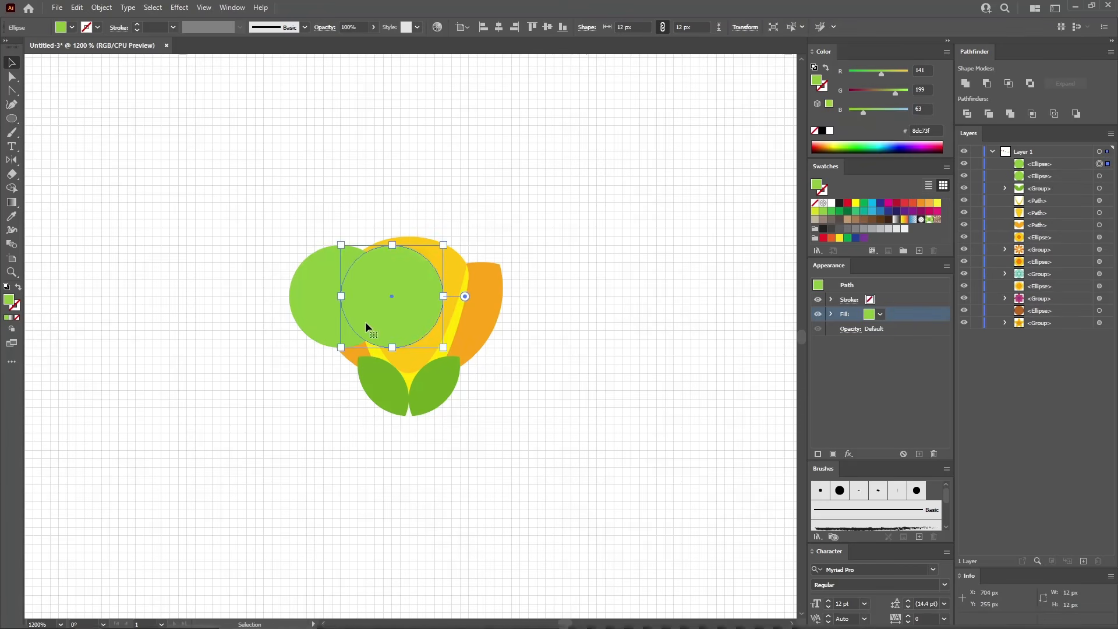
Move both light green circles together over the leaf pair and intersect them into a single central leaf.
{"action": "left_click", "coordinate": [317, 287], "text": "shift"}
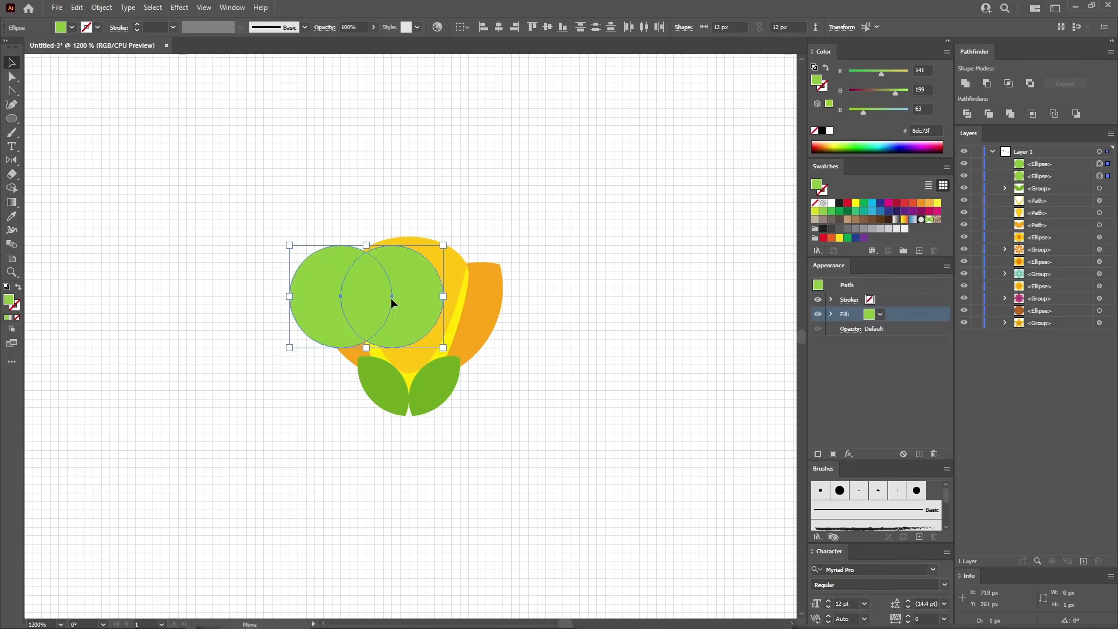
{"action": "left_click_drag", "start_coordinate": [390, 298], "coordinate": [432, 370]}
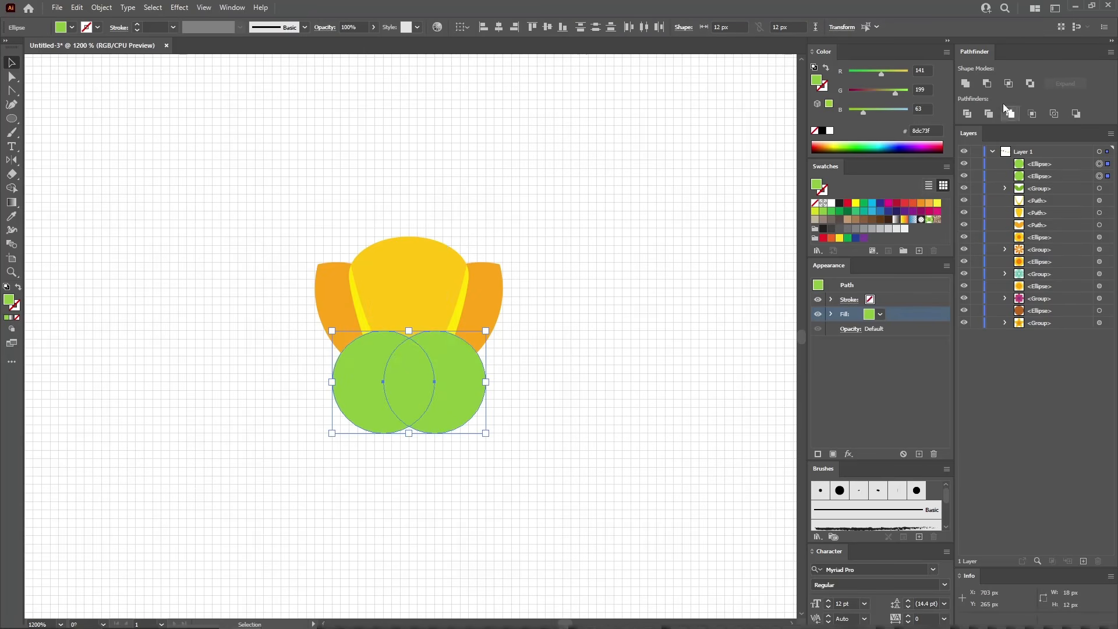
{"action": "left_click", "coordinate": [1009, 84]}
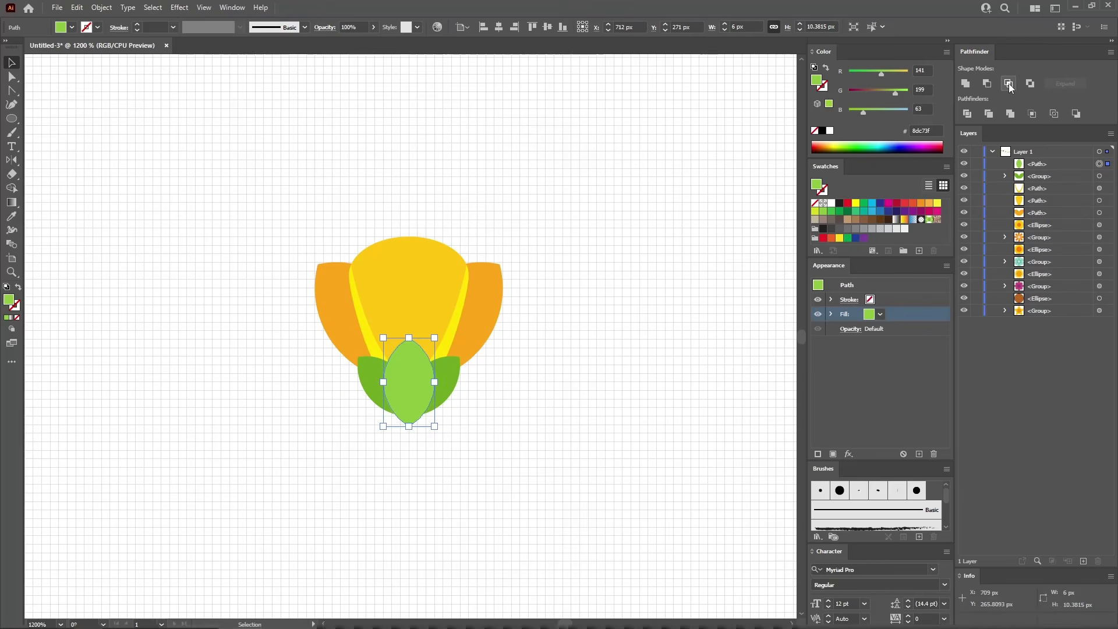
Draw a vertical line 5 px long from just below the central leaf up into it, with a 1 pt stroke.
{"action": "left_click_drag", "start_coordinate": [12, 118], "coordinate": [59, 173]}
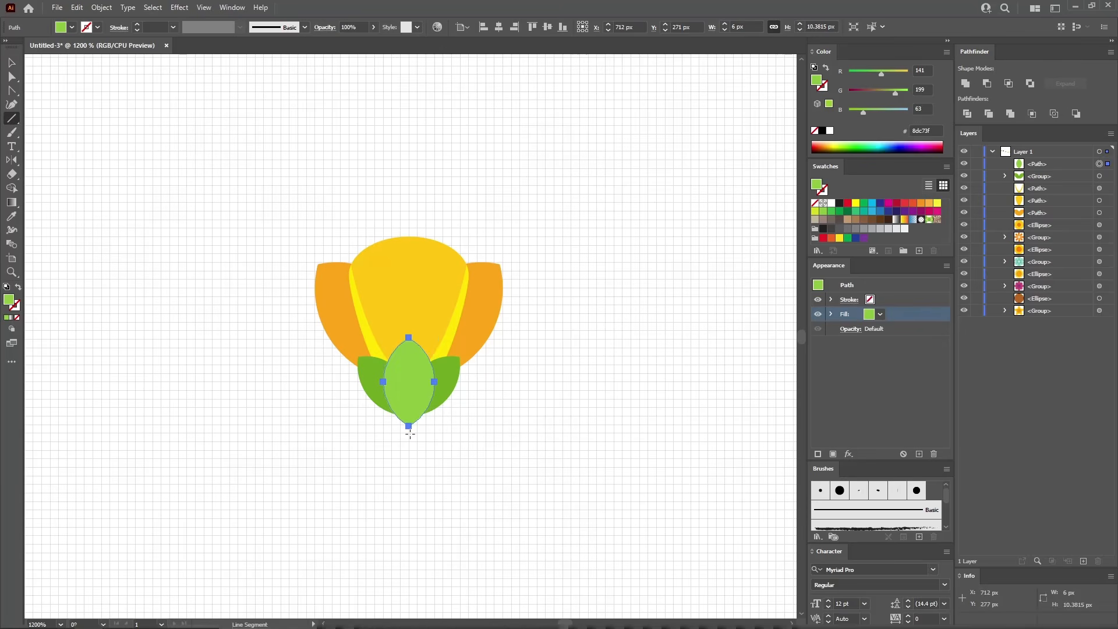
{"action": "left_click_drag", "start_coordinate": [409, 432], "coordinate": [410, 390]}
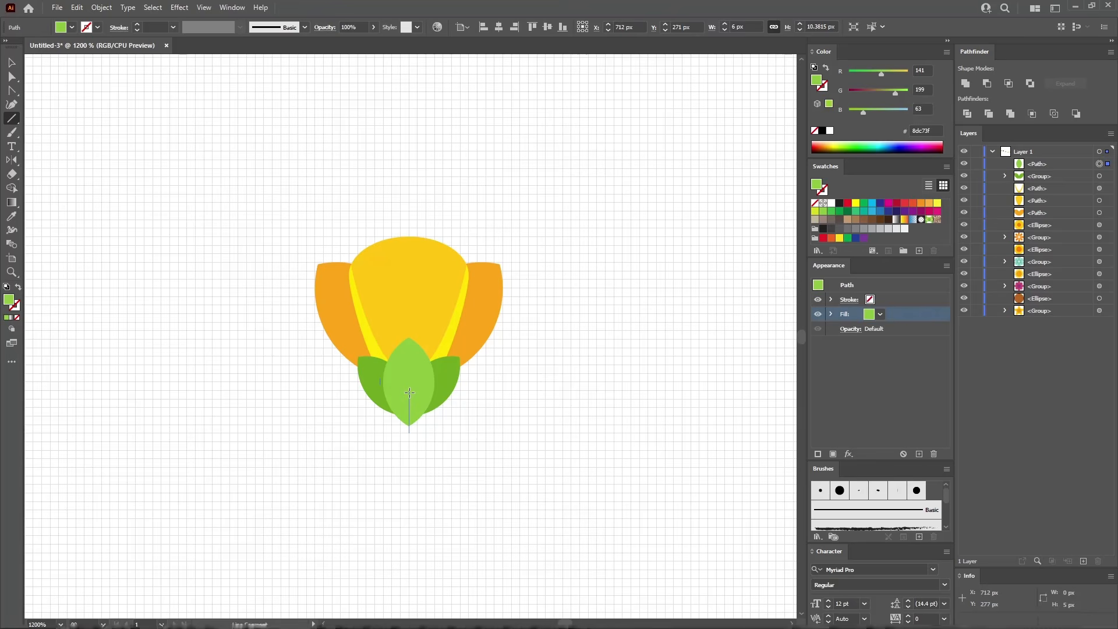
{"action": "left_click", "coordinate": [923, 300]}
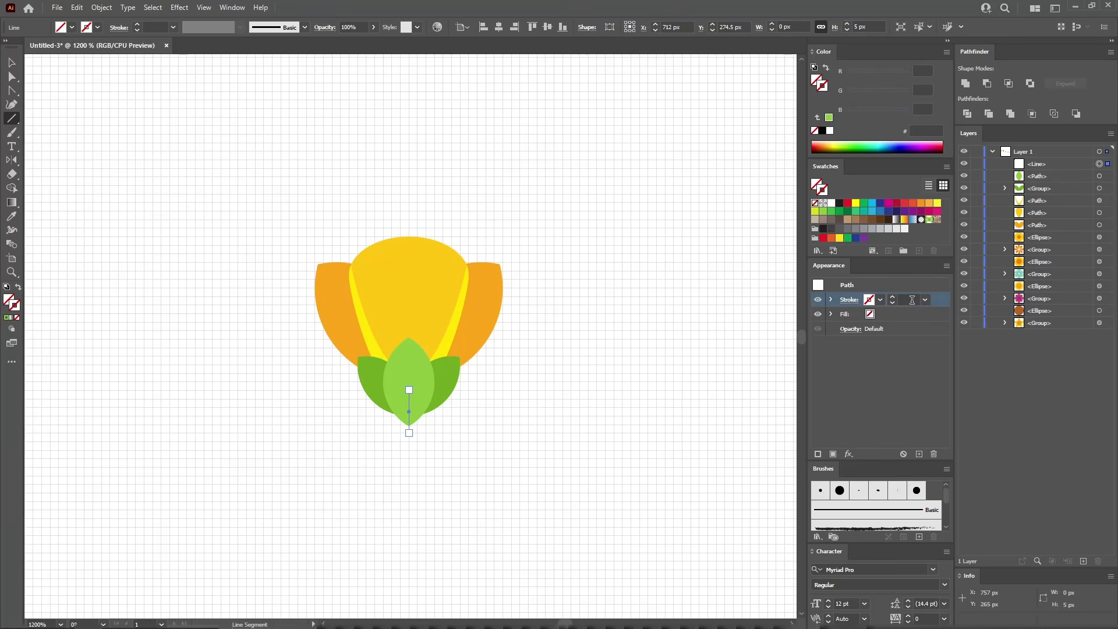
{"action": "left_click", "coordinate": [911, 299]}
{"action": "type", "text": "1"}
{"action": "key", "text": "Return"}
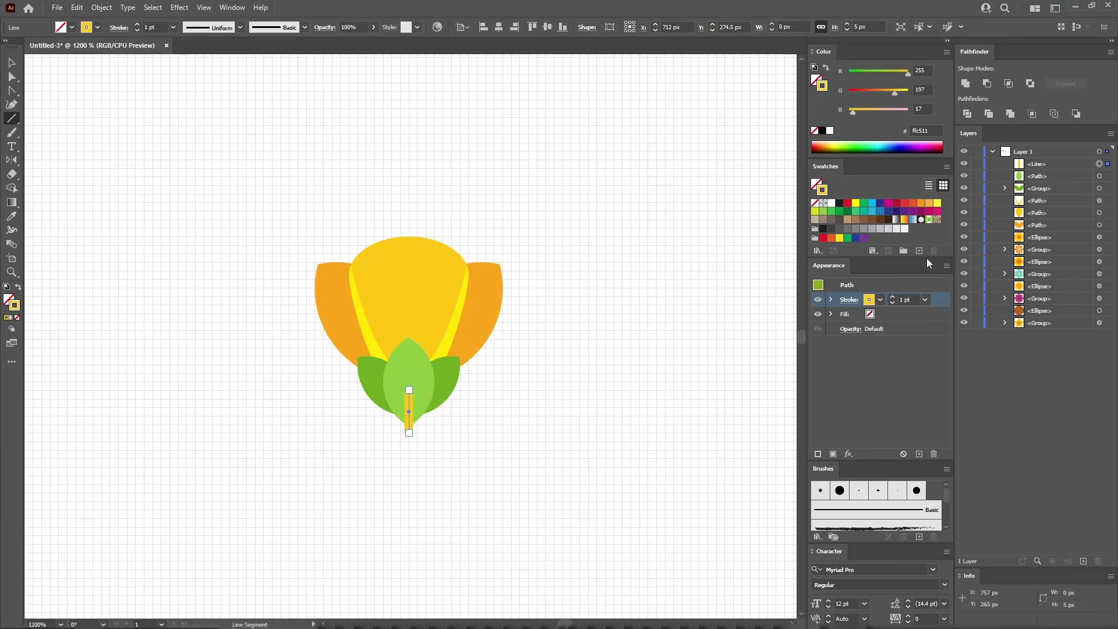
Set the short stem line's stroke colour to light green, RGB 141, 199, 63.
{"action": "left_click", "coordinate": [921, 71]}
{"action": "key", "text": "Tab"}
{"action": "type", "text": "1"}
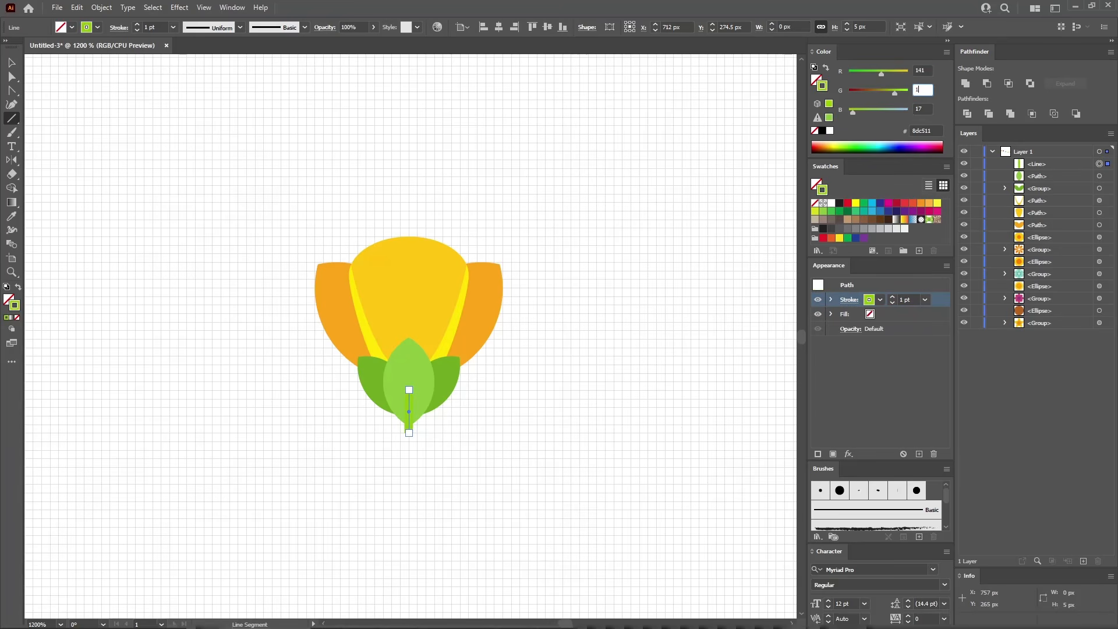
{"action": "type", "text": "99"}
{"action": "key", "text": "Tab"}
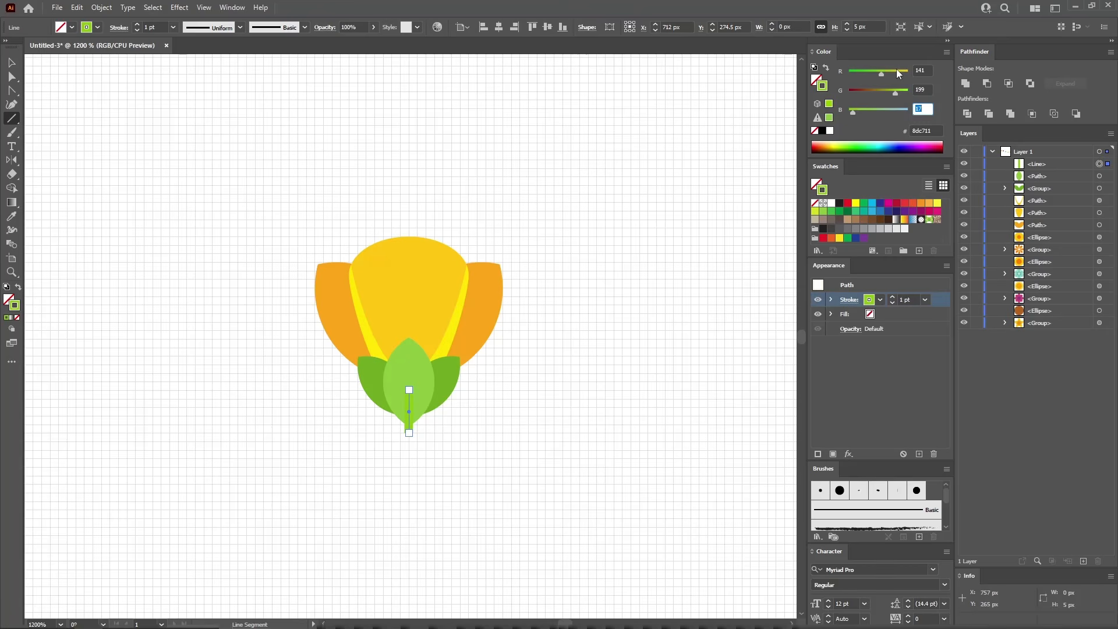
{"action": "key", "text": "Return"}
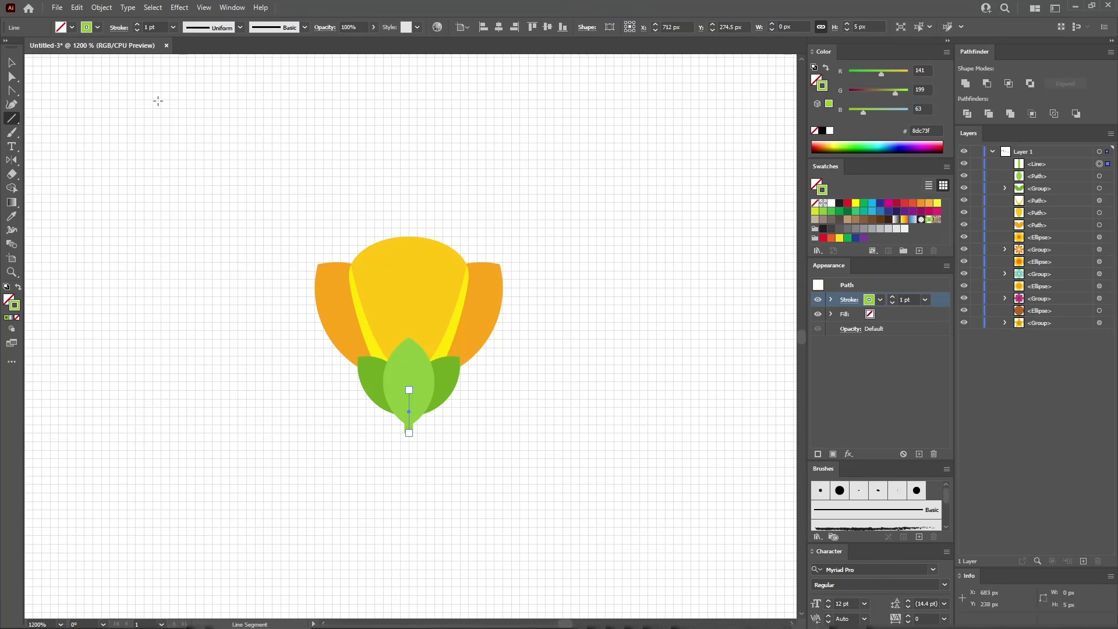
Duplicate the stem line 8 px straight down and rotate the whole flower with both lines 90° clockwise.
{"action": "left_click", "coordinate": [12, 63]}
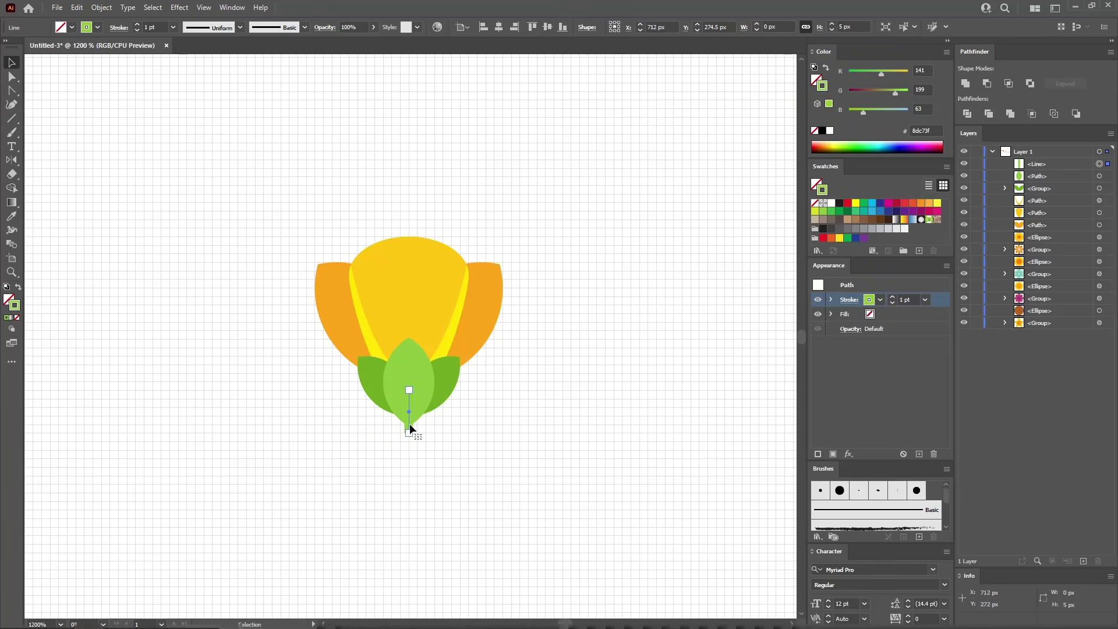
{"action": "left_click_drag", "start_coordinate": [411, 429], "coordinate": [410, 489]}
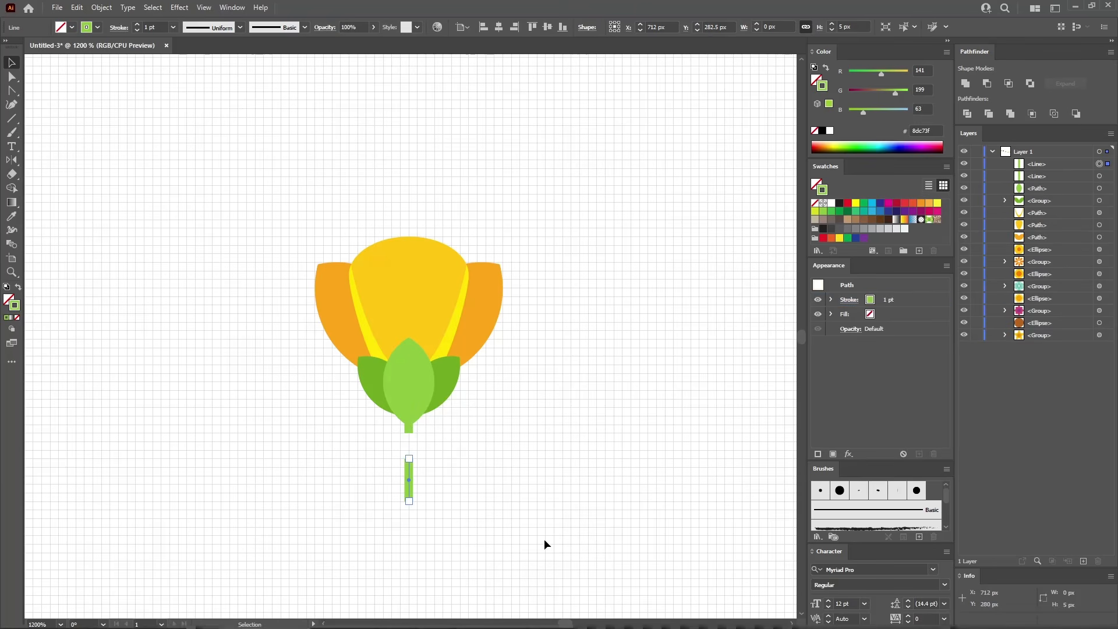
{"action": "left_click_drag", "start_coordinate": [545, 539], "coordinate": [278, 205]}
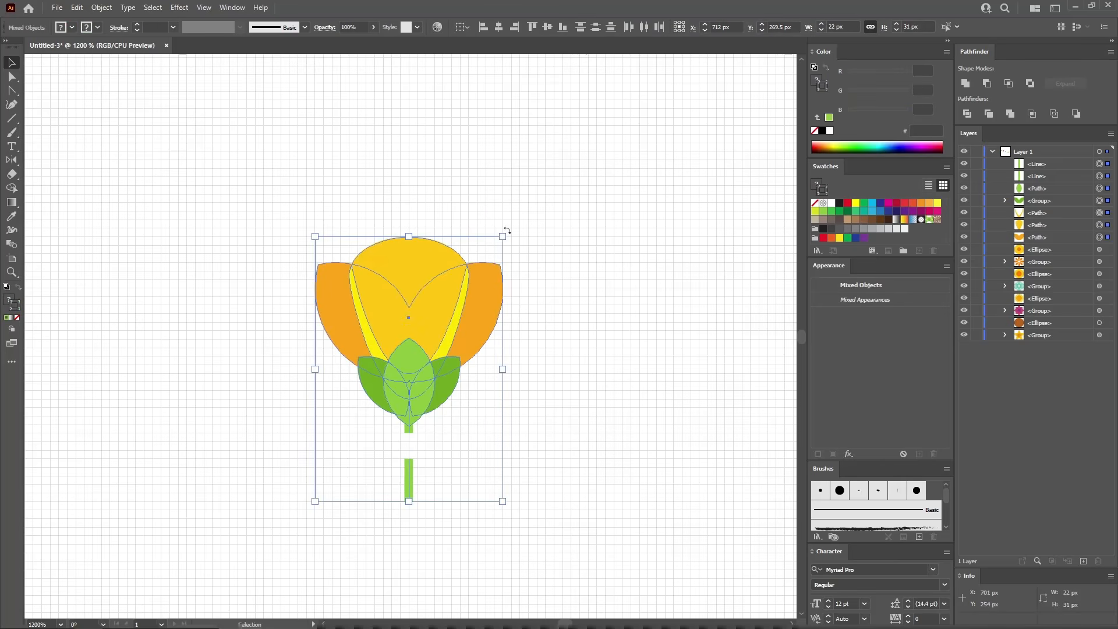
{"action": "left_click_drag", "start_coordinate": [507, 232], "coordinate": [575, 411]}
{"action": "left_click", "coordinate": [582, 399]}
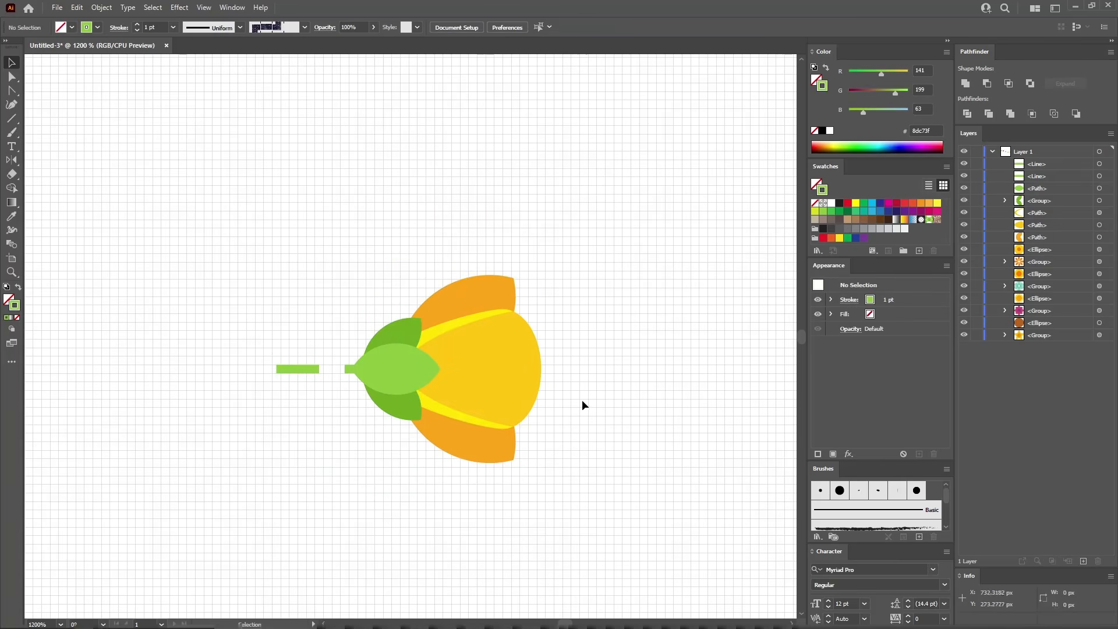
Save the flower with its attached stem, without the detached line, as a pattern swatch.
{"action": "left_click_drag", "start_coordinate": [590, 237], "coordinate": [337, 488]}
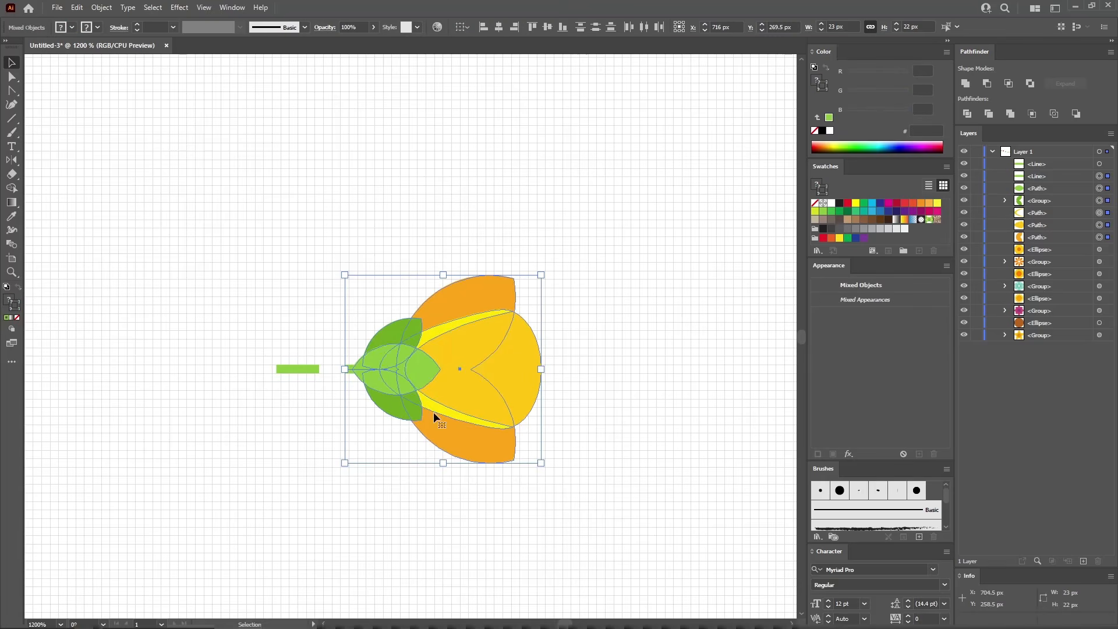
{"action": "left_click_drag", "start_coordinate": [459, 368], "coordinate": [923, 231]}
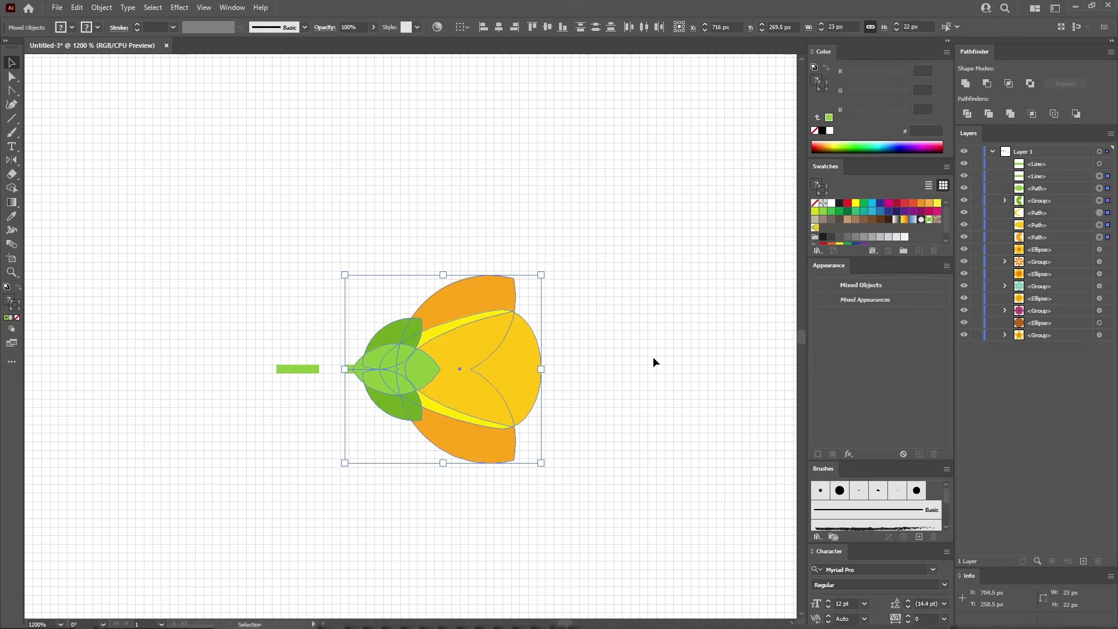
{"action": "left_click", "coordinate": [608, 369]}
Select the detached green line and delete all unused brushes from the document.
{"action": "left_click_drag", "start_coordinate": [253, 330], "coordinate": [333, 406]}
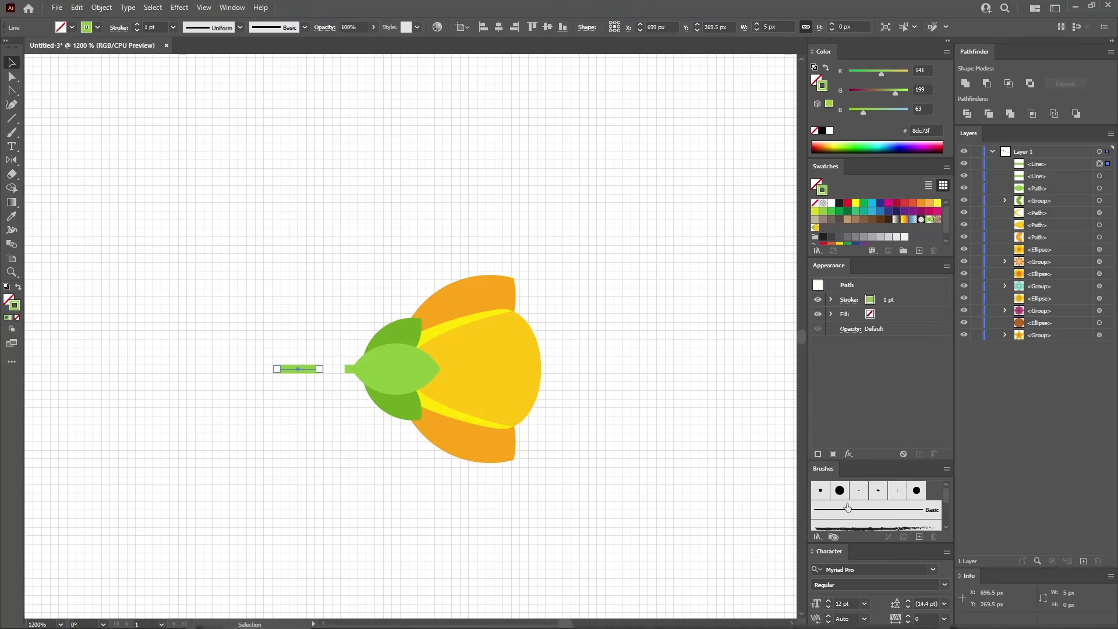
{"action": "left_click", "coordinate": [946, 469]}
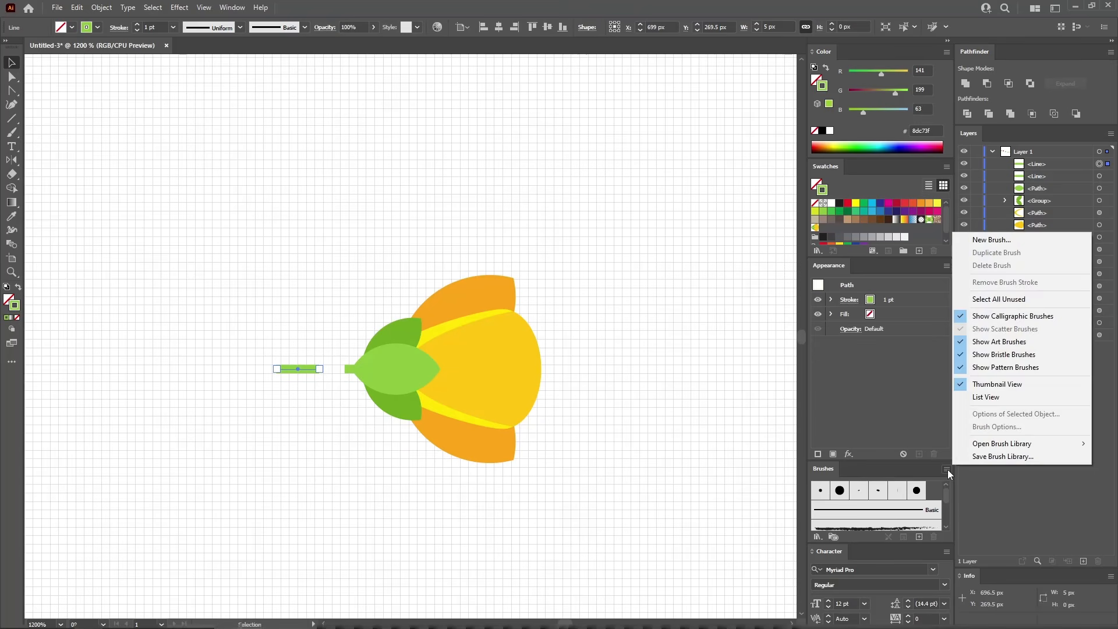
{"action": "left_click", "coordinate": [1005, 300]}
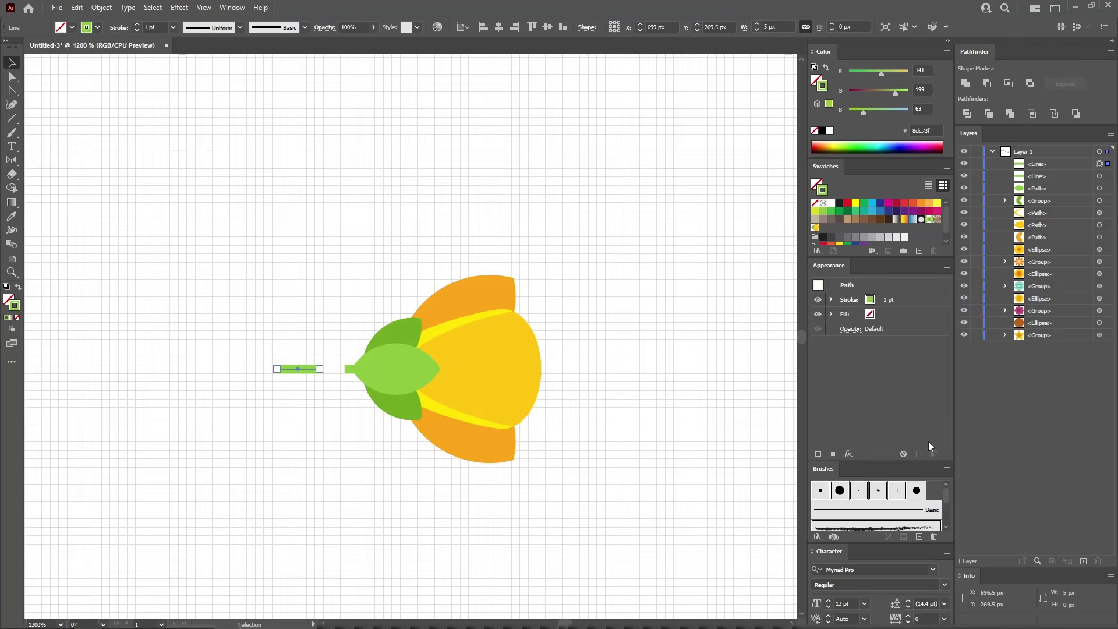
{"action": "left_click", "coordinate": [934, 536]}
{"action": "left_click", "coordinate": [560, 337]}
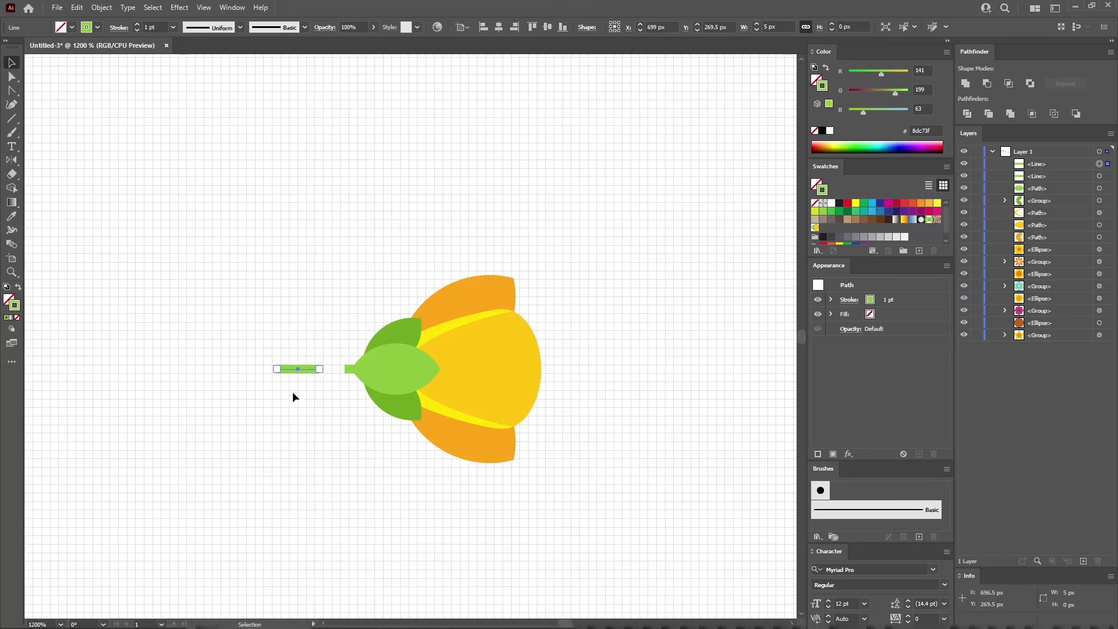
Create a pattern brush from the detached green line, using the saved flower swatch as its end tile.
{"action": "left_click", "coordinate": [919, 536]}
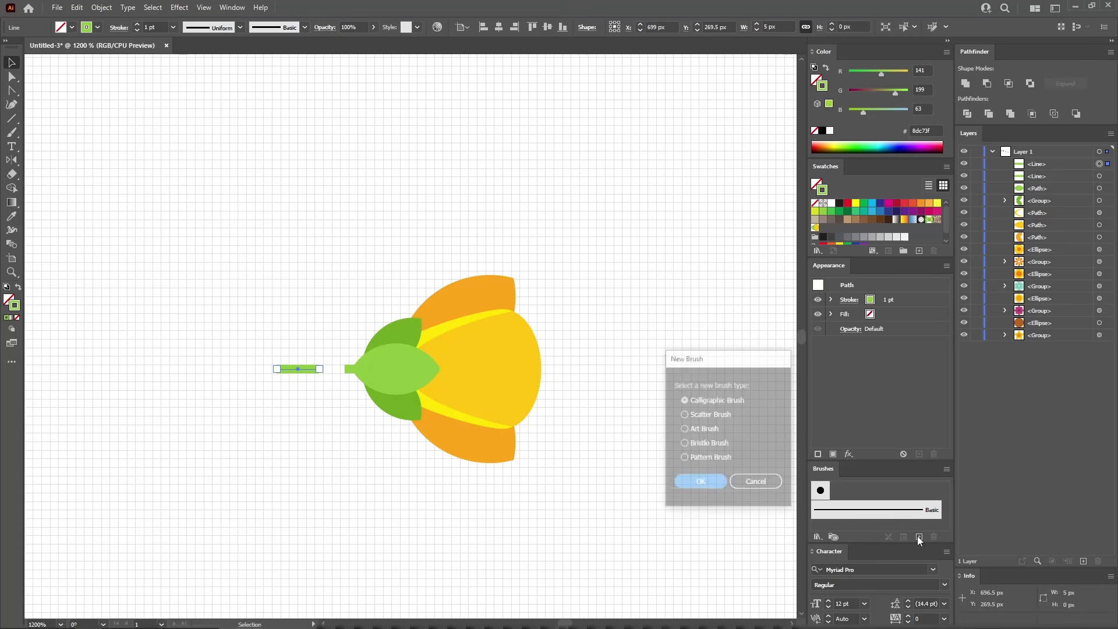
{"action": "left_click", "coordinate": [685, 458]}
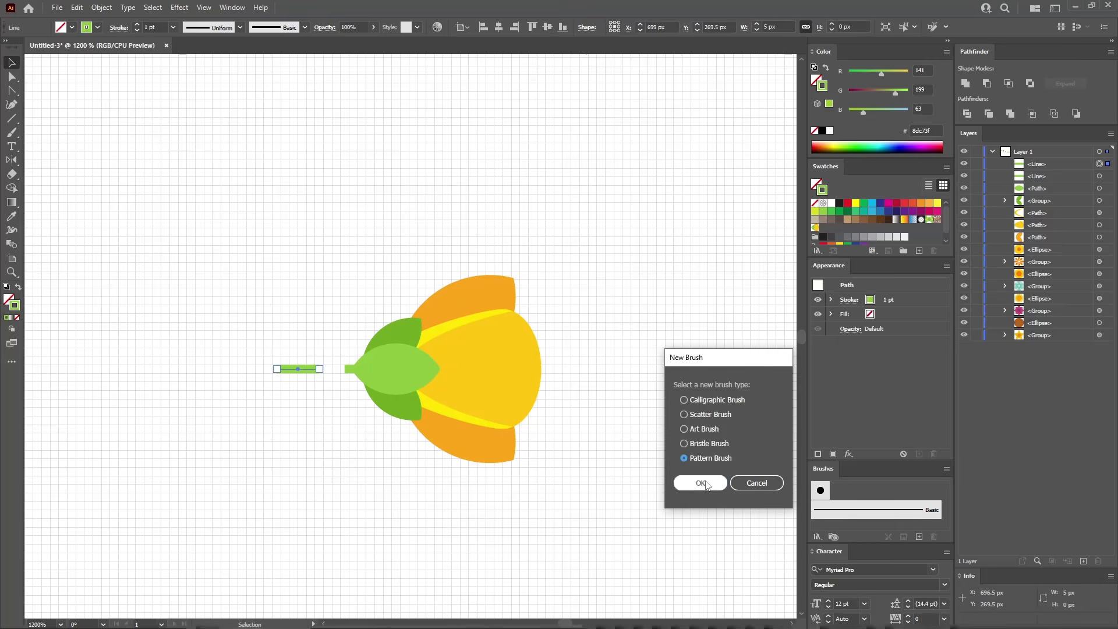
{"action": "left_click", "coordinate": [701, 483]}
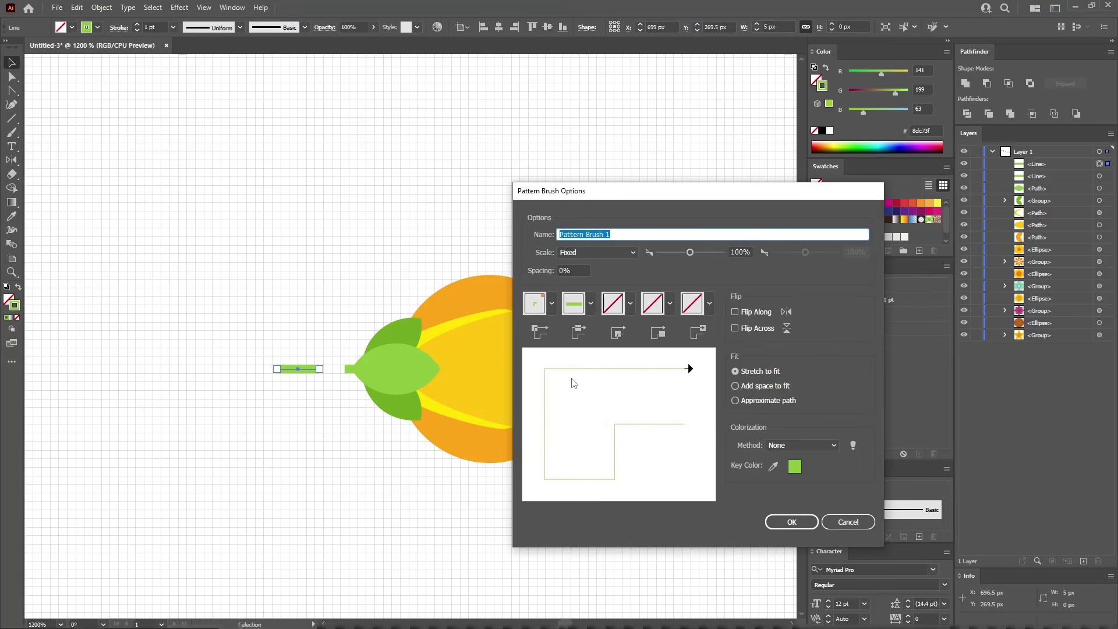
{"action": "left_click", "coordinate": [710, 302]}
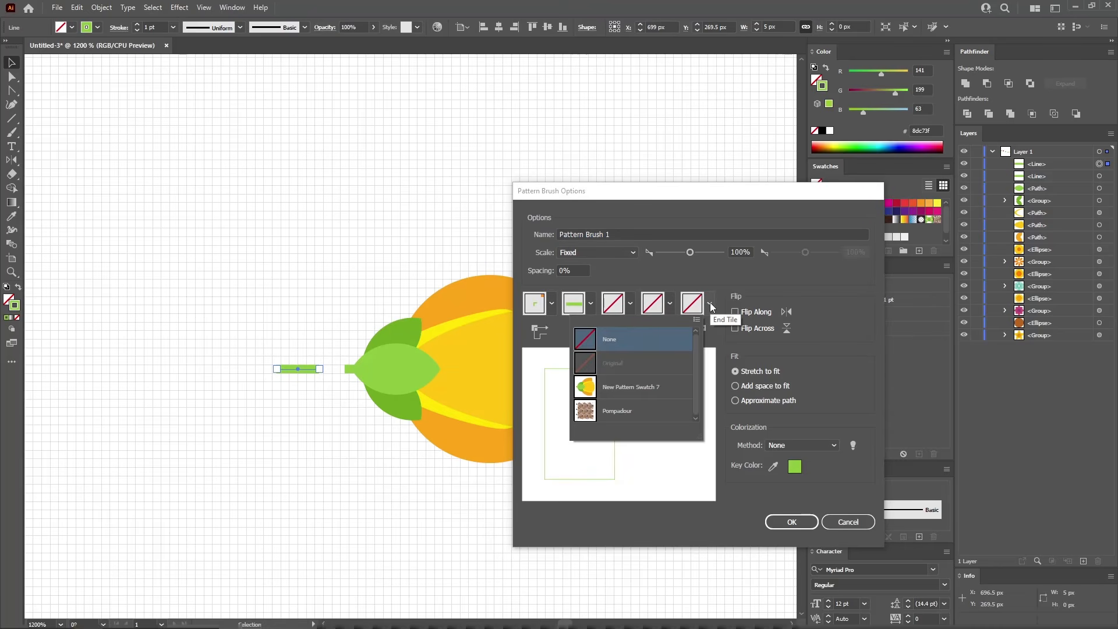
{"action": "left_click", "coordinate": [652, 388]}
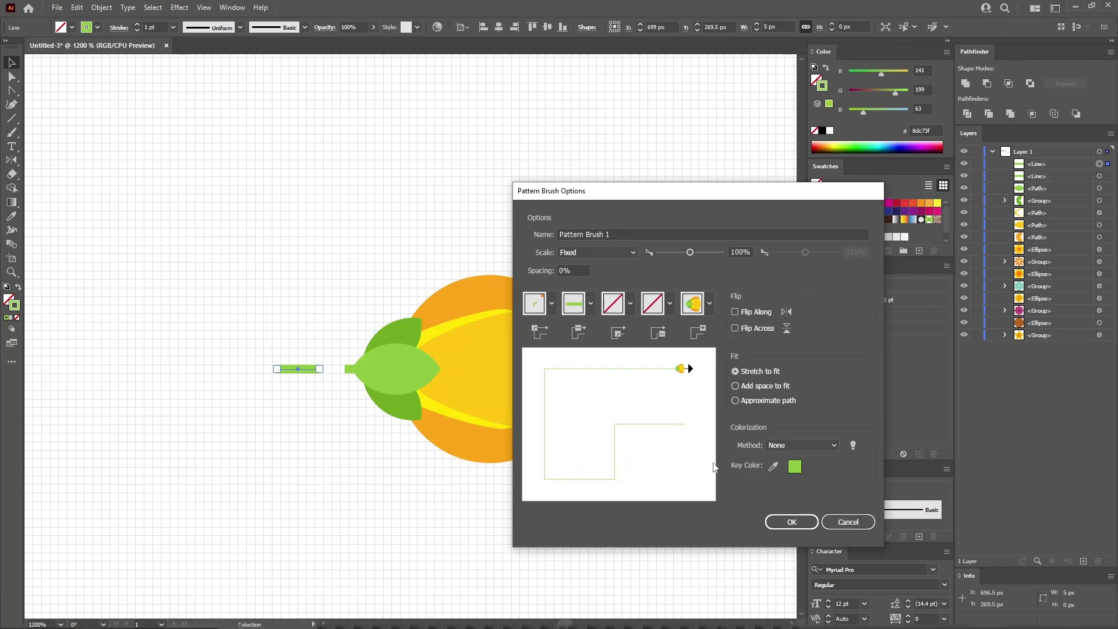
{"action": "left_click", "coordinate": [792, 521]}
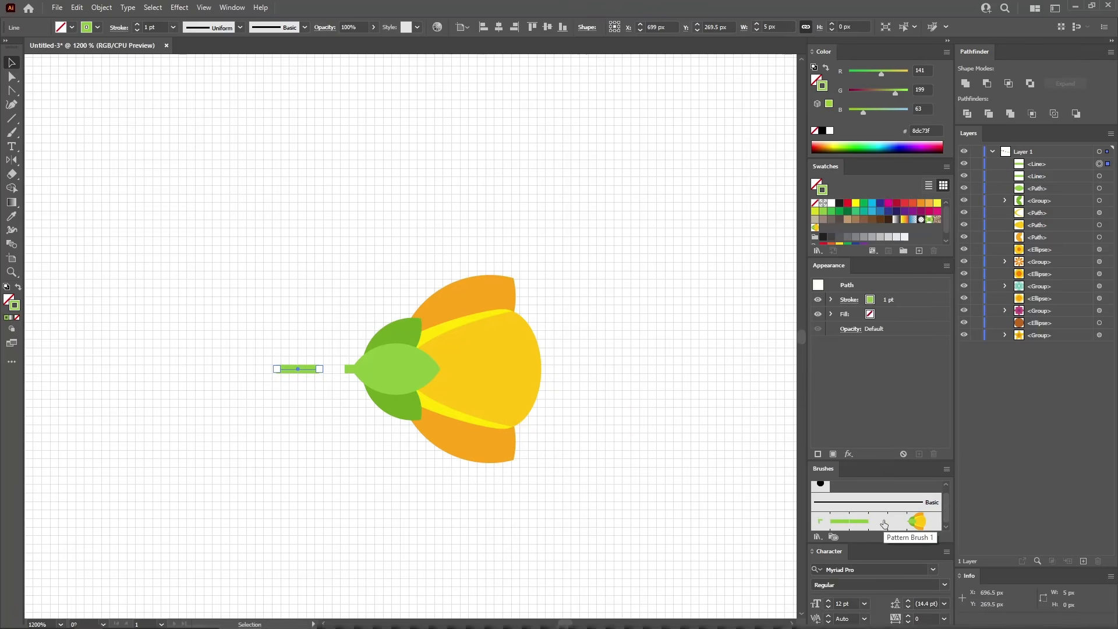
{"action": "left_click", "coordinate": [611, 411]}
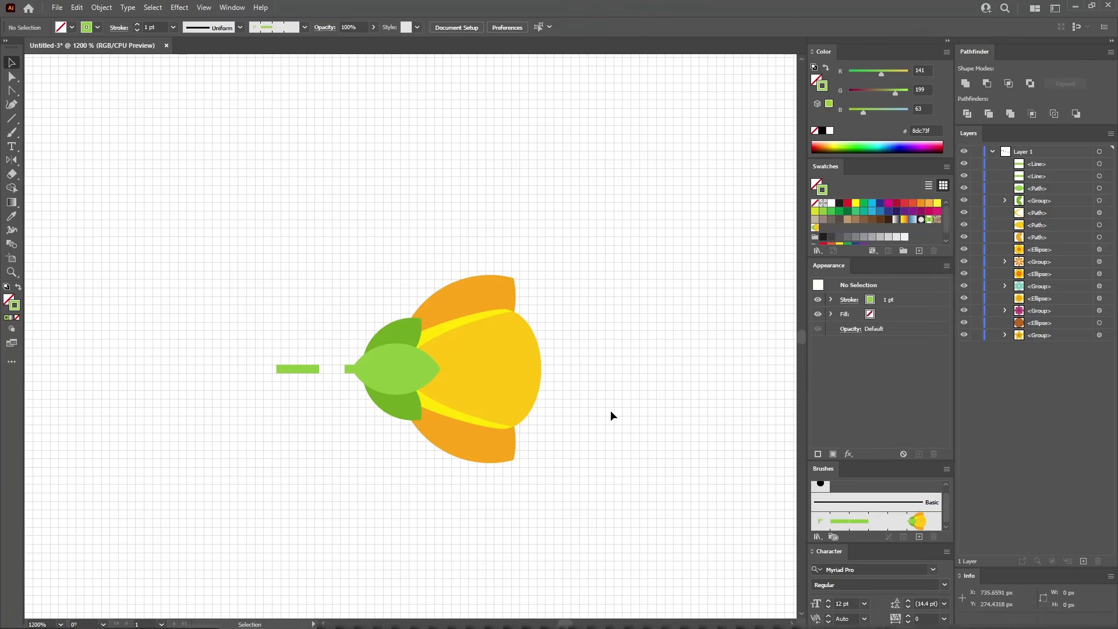
Select the whole yellow five-petal flower with its brown centre and start a new scatter brush from it.
{"action": "key", "text": "ctrl+0"}
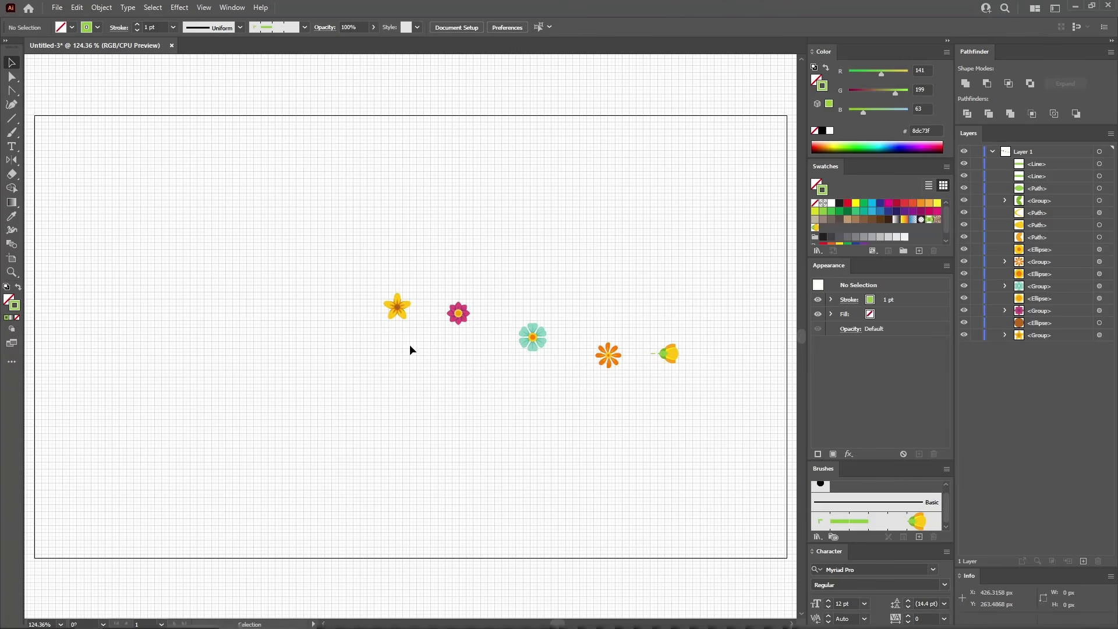
{"action": "left_click", "coordinate": [397, 307]}
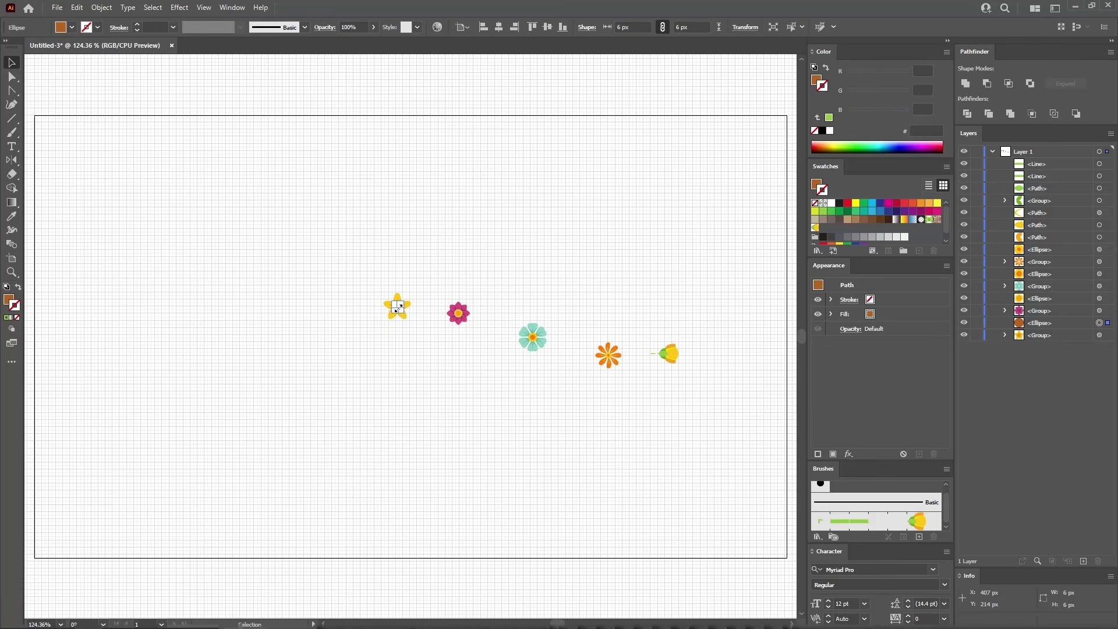
{"action": "left_click_drag", "start_coordinate": [370, 287], "coordinate": [417, 342]}
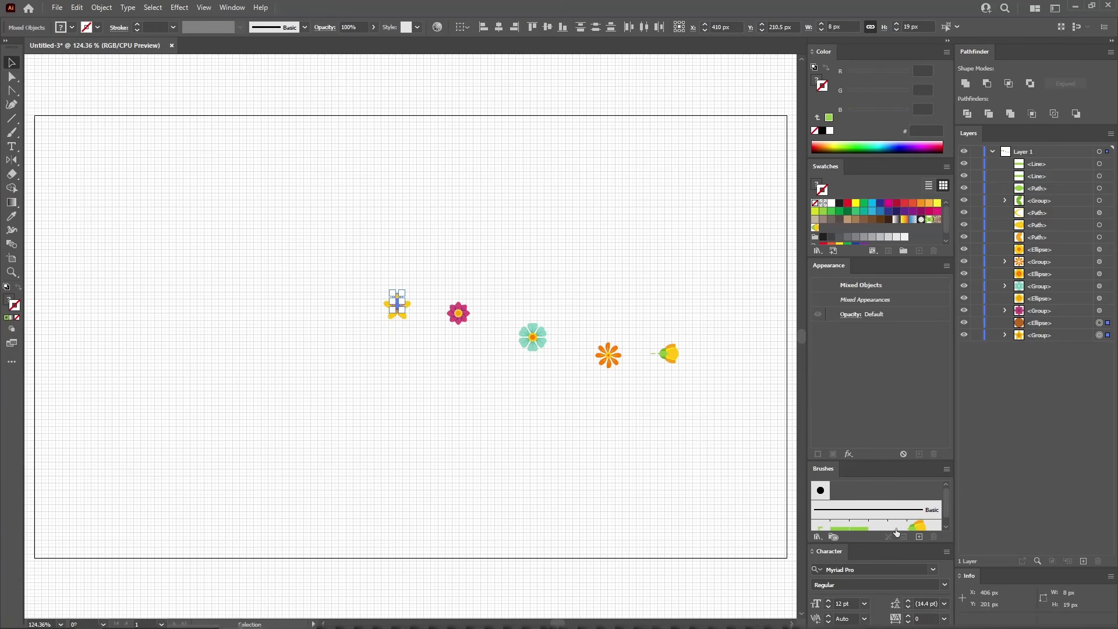
{"action": "left_click", "coordinate": [918, 536]}
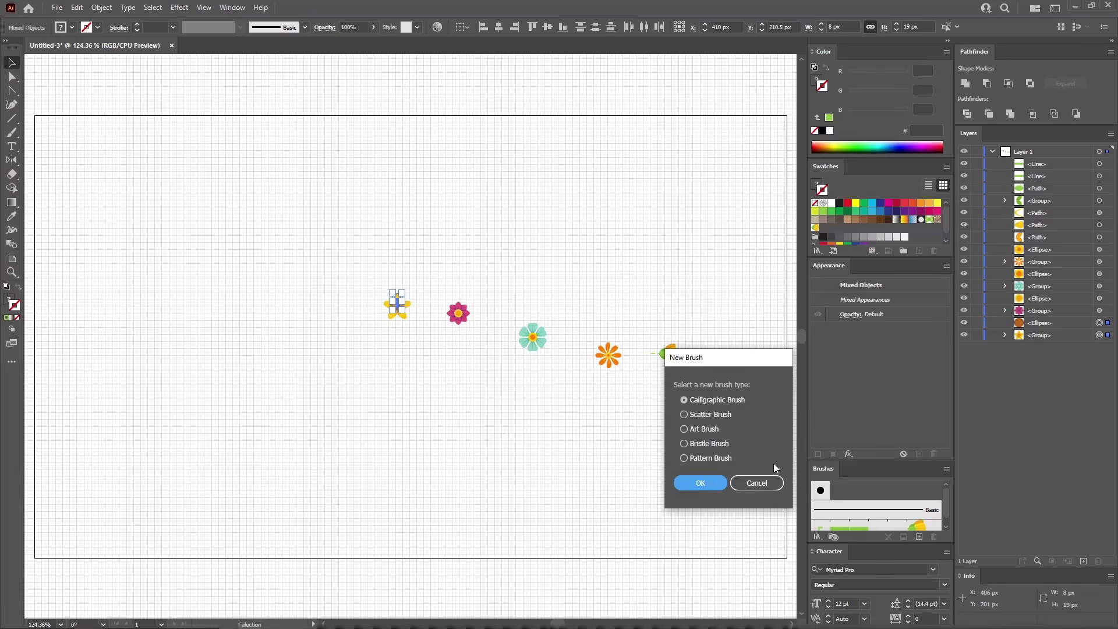
{"action": "left_click", "coordinate": [711, 414]}
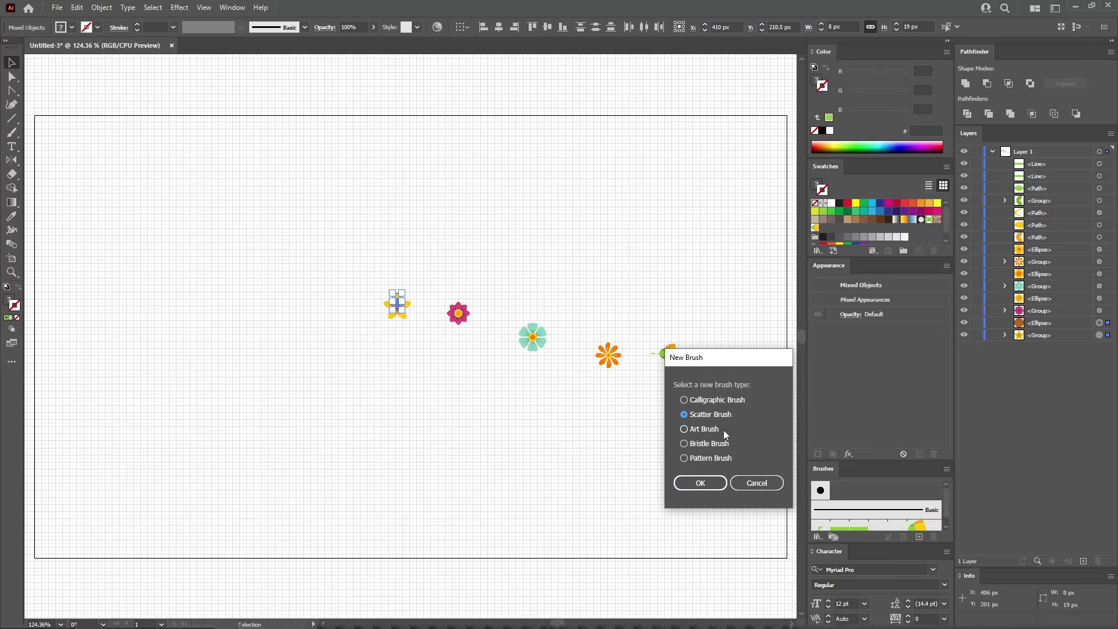
{"action": "left_click", "coordinate": [700, 483]}
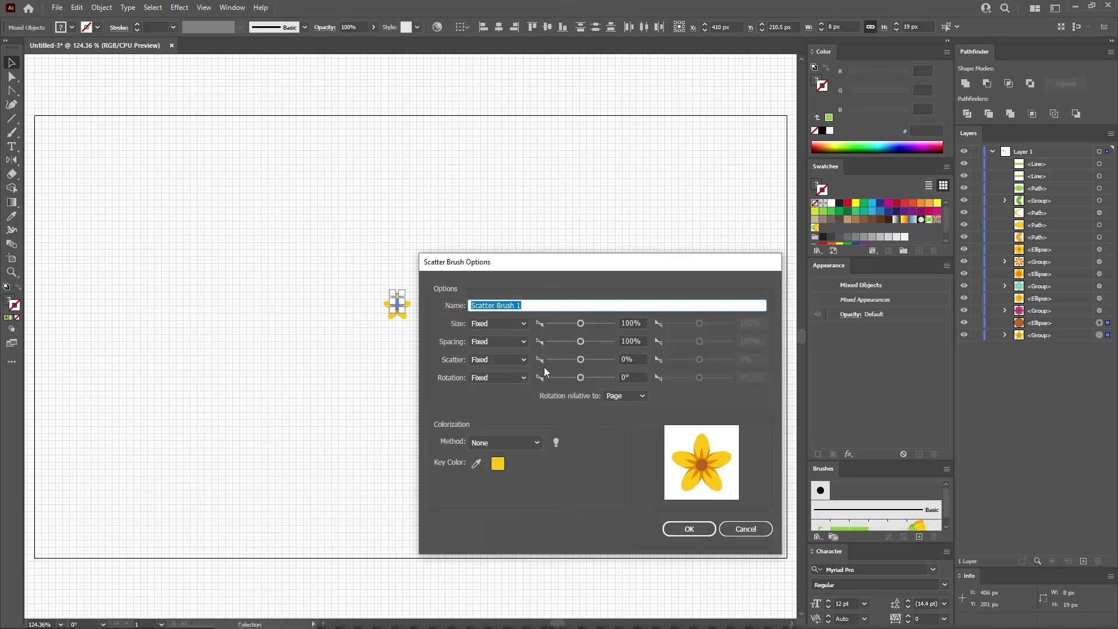
Set the yellow flower scatter brush's size, spacing, scatter and rotation all to Random.
{"action": "left_click", "coordinate": [517, 322]}
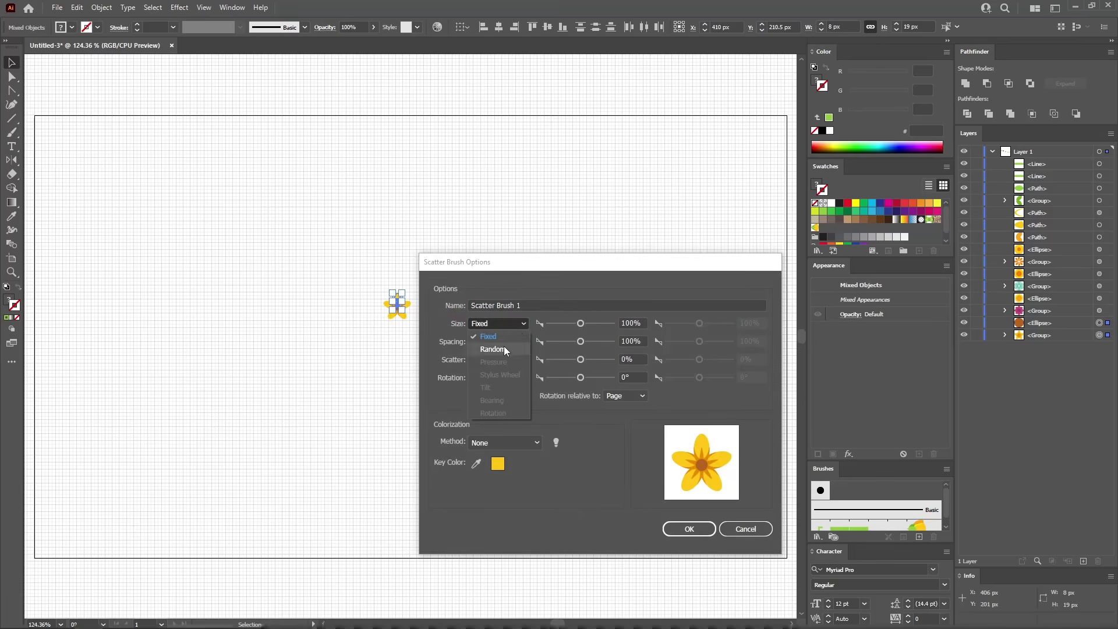
{"action": "left_click", "coordinate": [506, 345]}
{"action": "left_click", "coordinate": [507, 344]}
{"action": "left_click", "coordinate": [501, 363]}
{"action": "left_click", "coordinate": [502, 362]}
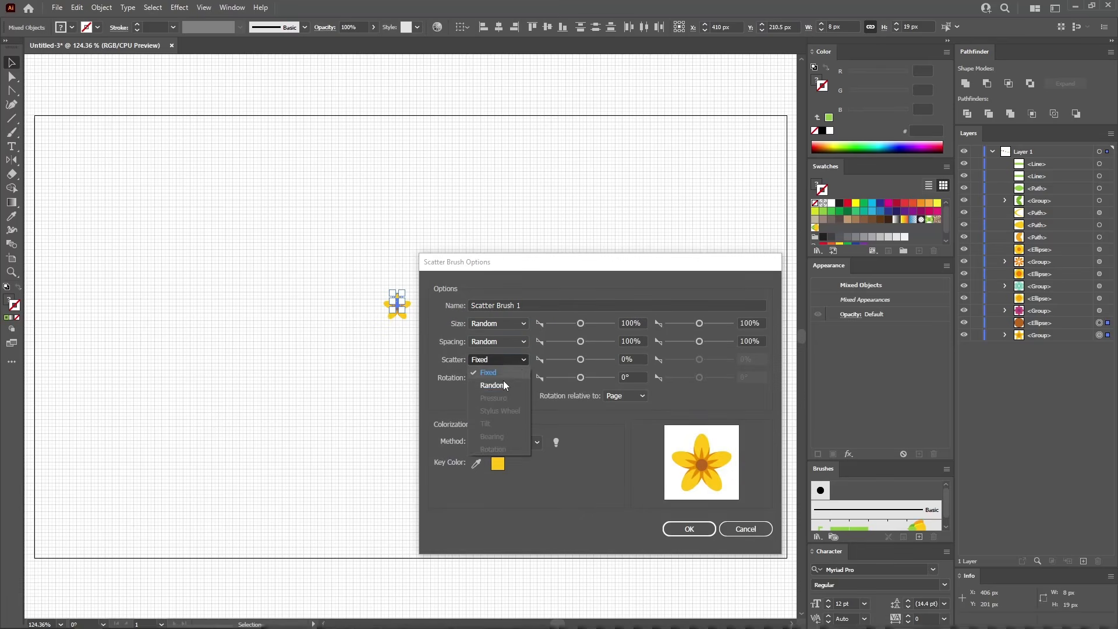
{"action": "left_click", "coordinate": [504, 380]}
{"action": "left_click", "coordinate": [504, 379]}
{"action": "left_click", "coordinate": [505, 400]}
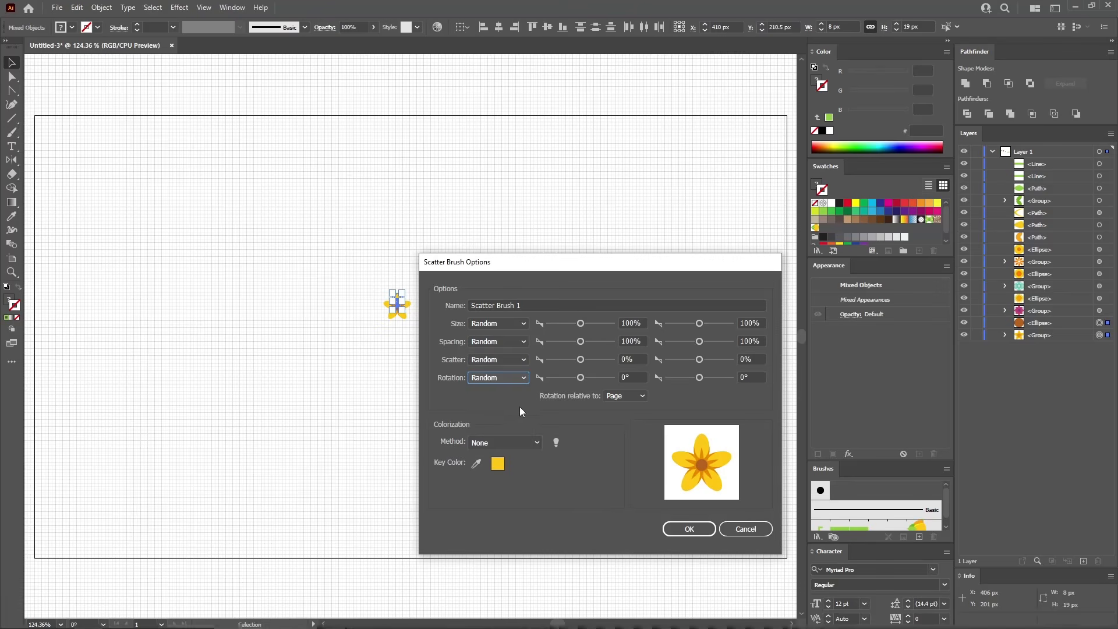
Set the yellow flower brush's random size range to 50%–150% and its spacing range to 50%–150%.
{"action": "left_click", "coordinate": [627, 323]}
{"action": "left_click_drag", "start_coordinate": [627, 323], "coordinate": [591, 328]}
{"action": "type", "text": "5"}
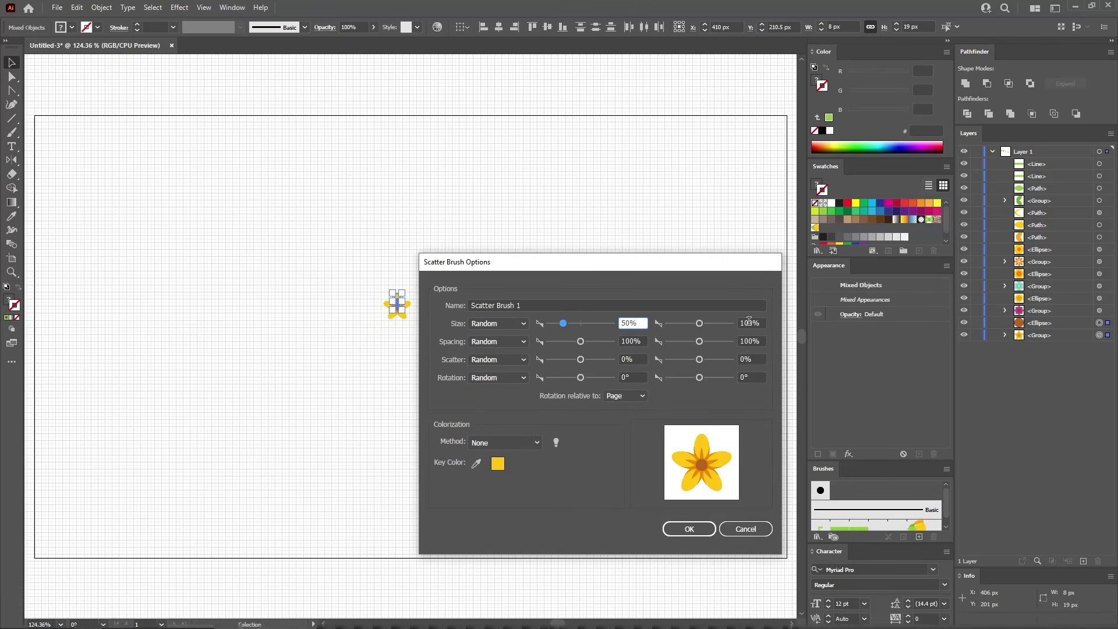
{"action": "left_click_drag", "start_coordinate": [748, 323], "coordinate": [723, 324]}
{"action": "type", "text": "15"}
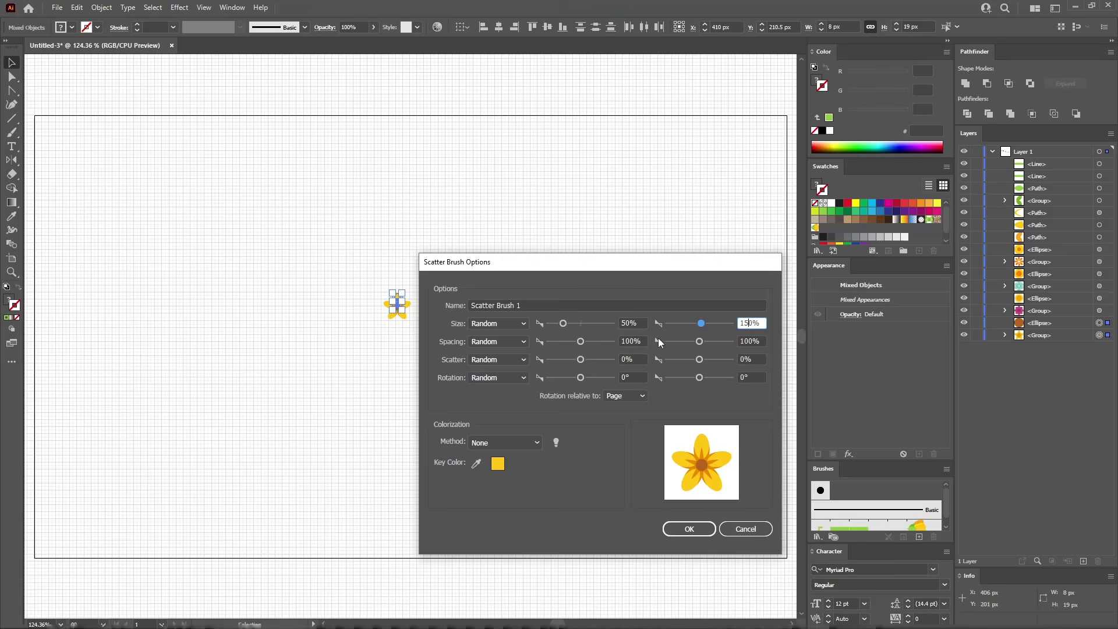
{"action": "left_click", "coordinate": [629, 340]}
{"action": "left_click_drag", "start_coordinate": [628, 340], "coordinate": [619, 341]}
{"action": "type", "text": "5"}
{"action": "left_click_drag", "start_coordinate": [750, 340], "coordinate": [739, 341]}
{"action": "type", "text": "15"}
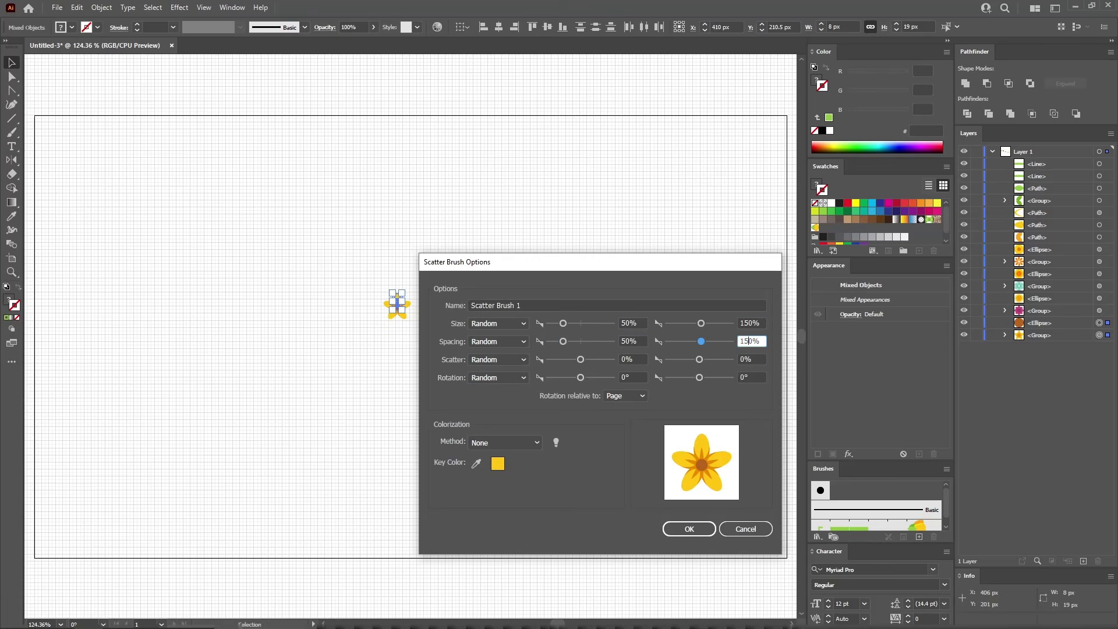
Set the yellow flower brush's scatter range to -10%–10% and maximum rotation to 180°, create the brush, and deselect the flower.
{"action": "left_click", "coordinate": [621, 359]}
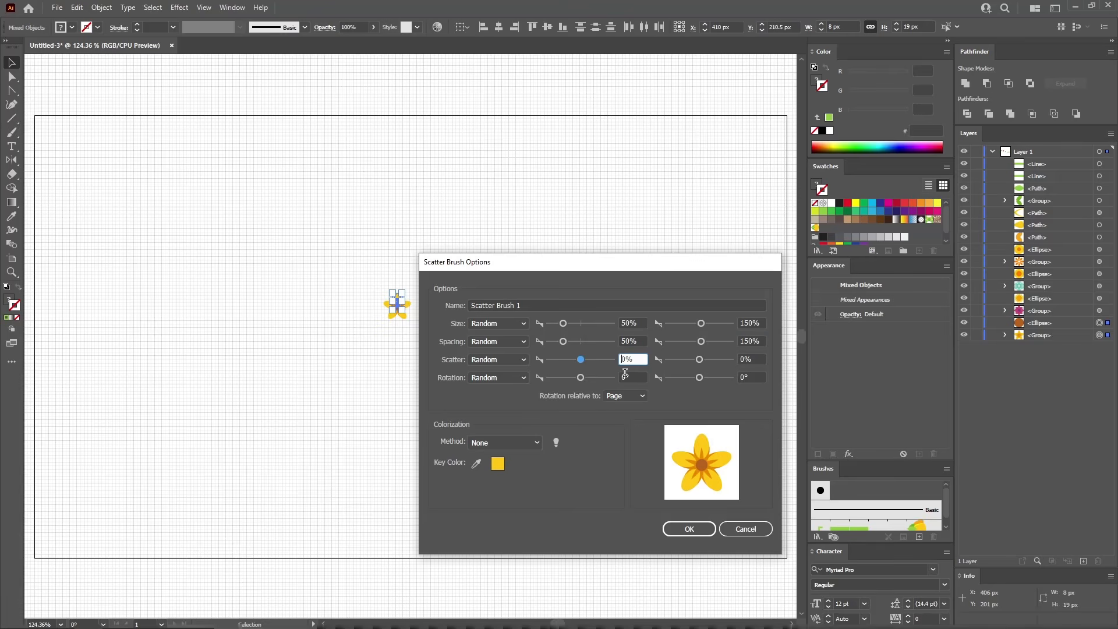
{"action": "type", "text": "-1"}
{"action": "left_click", "coordinate": [741, 360]}
{"action": "type", "text": "1"}
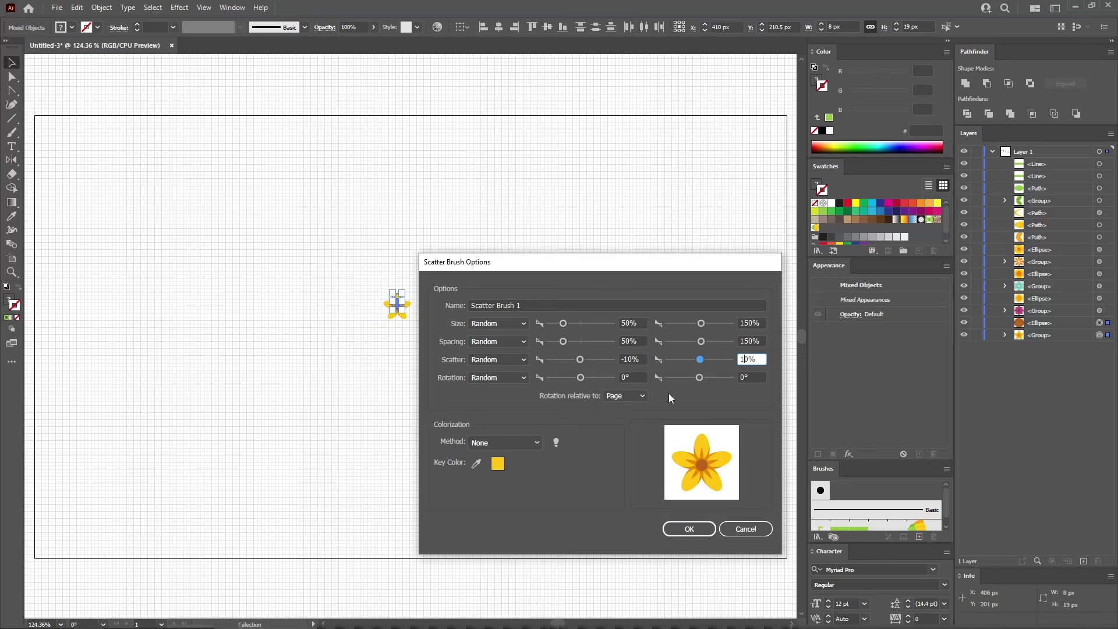
{"action": "left_click", "coordinate": [634, 382]}
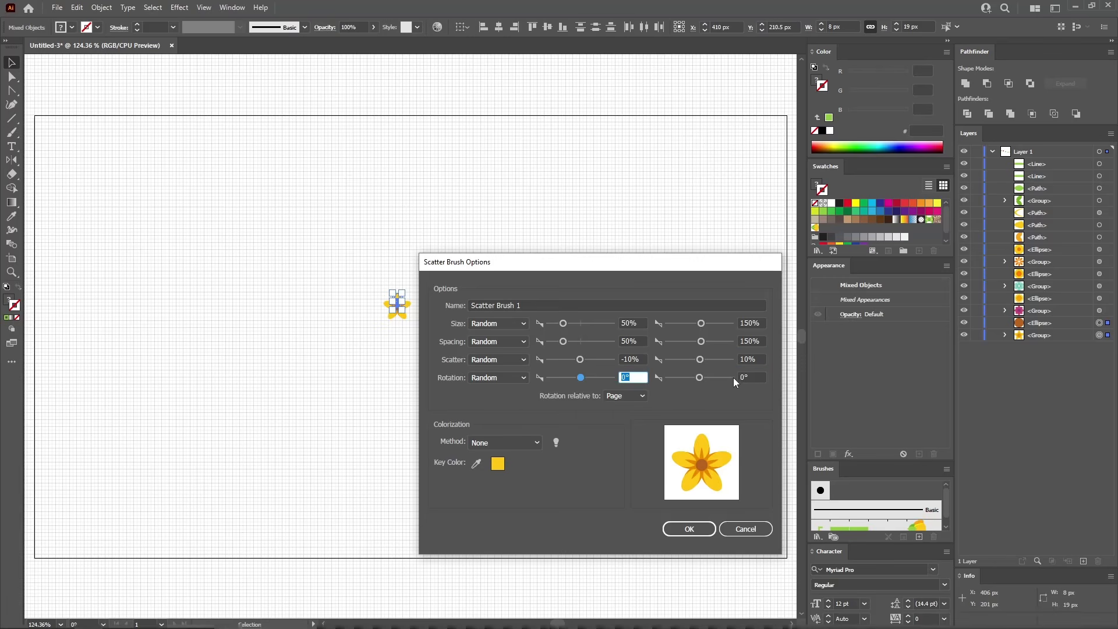
{"action": "left_click", "coordinate": [740, 376]}
{"action": "type", "text": "18"}
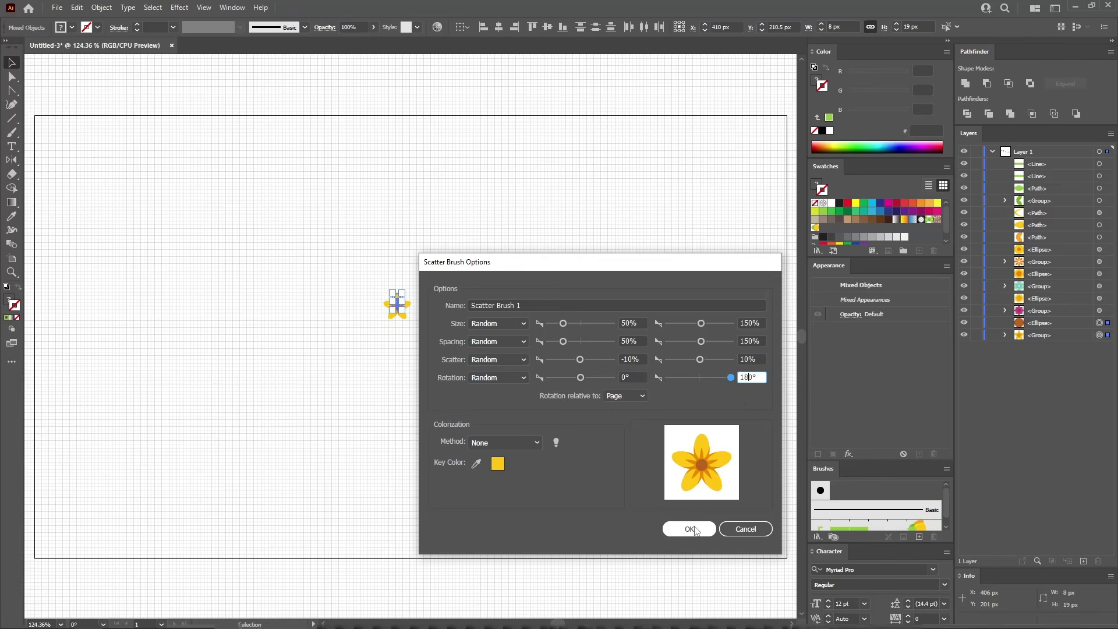
{"action": "left_click", "coordinate": [694, 531]}
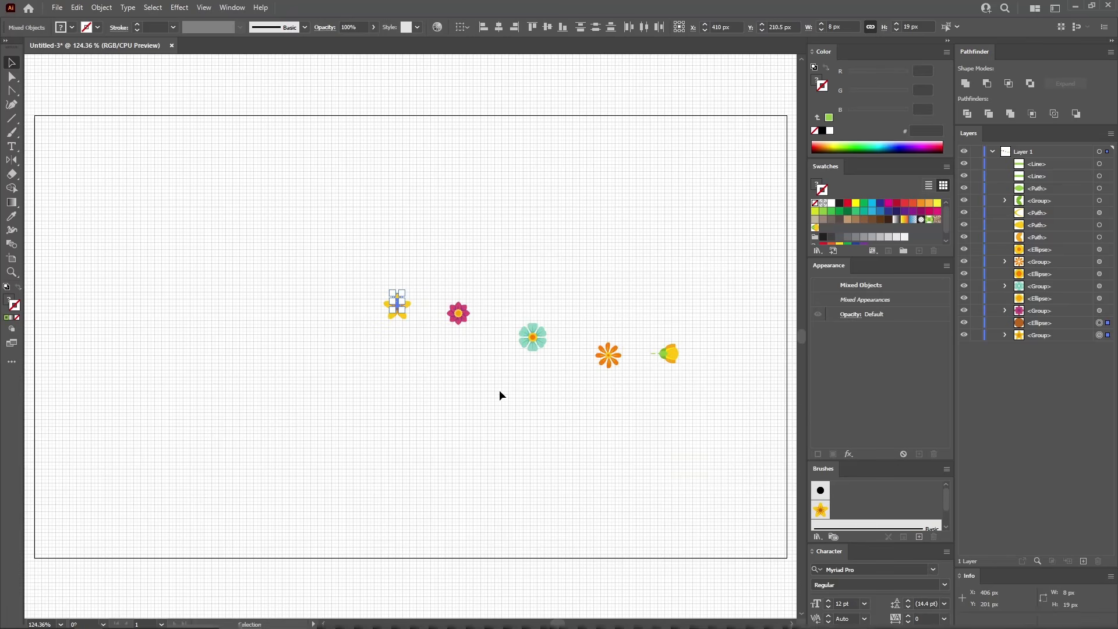
{"action": "left_click", "coordinate": [476, 346]}
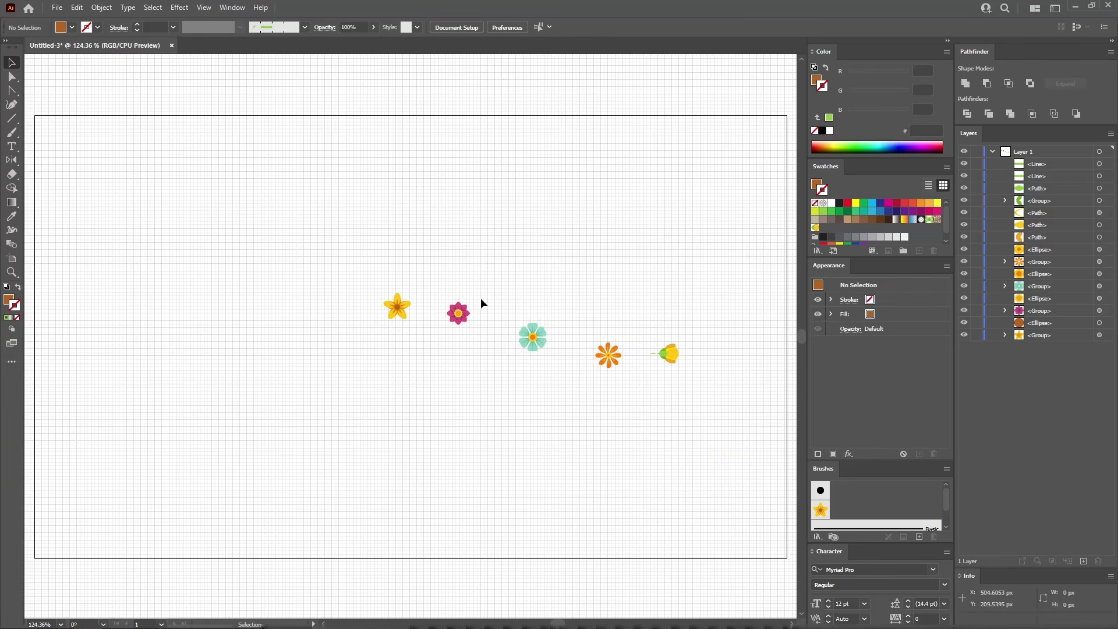
Select the whole magenta flower with its yellow centre and start a new scatter brush from it.
{"action": "left_click_drag", "start_coordinate": [429, 344], "coordinate": [428, 346]}
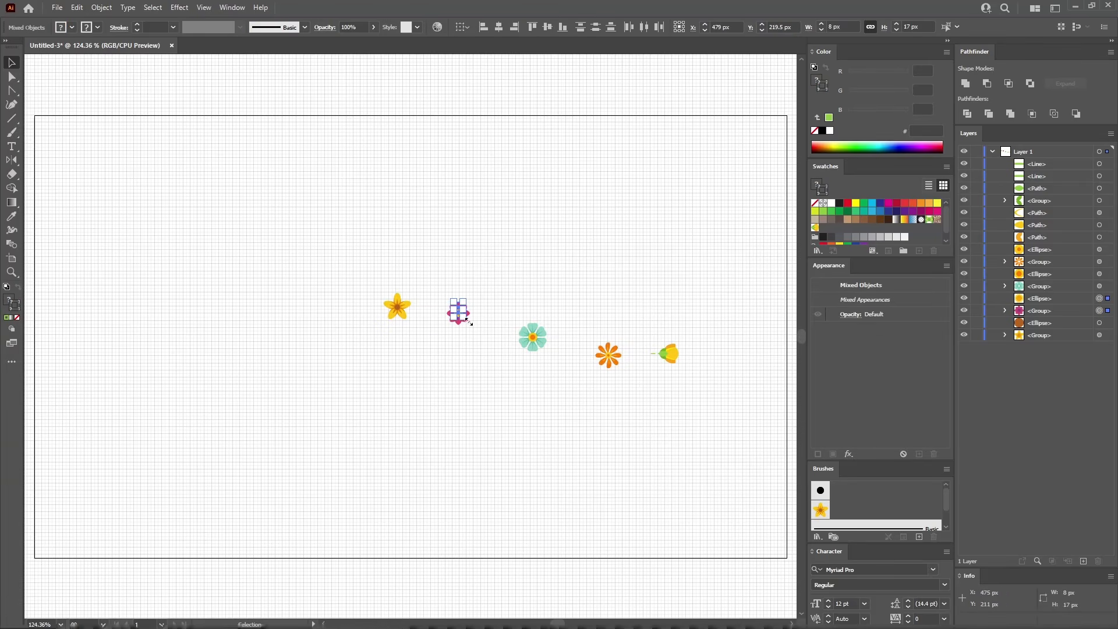
{"action": "left_click", "coordinate": [920, 535]}
{"action": "left_click", "coordinate": [714, 415]}
{"action": "left_click", "coordinate": [700, 483]}
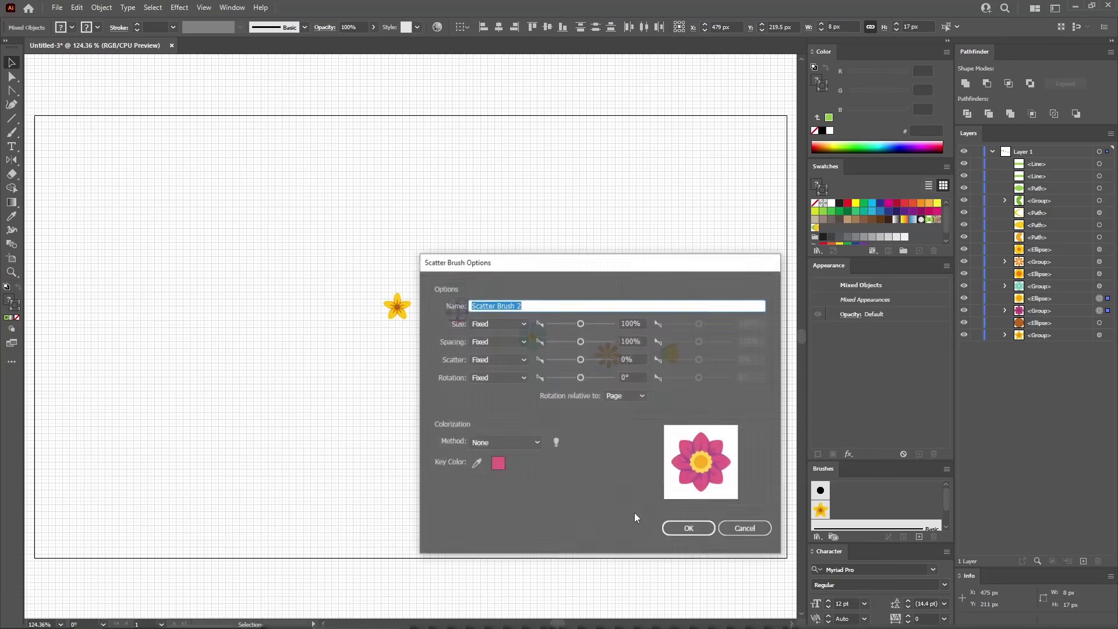
Set the magenta flower scatter brush's size, spacing, scatter and rotation all to Random.
{"action": "left_click", "coordinate": [505, 325]}
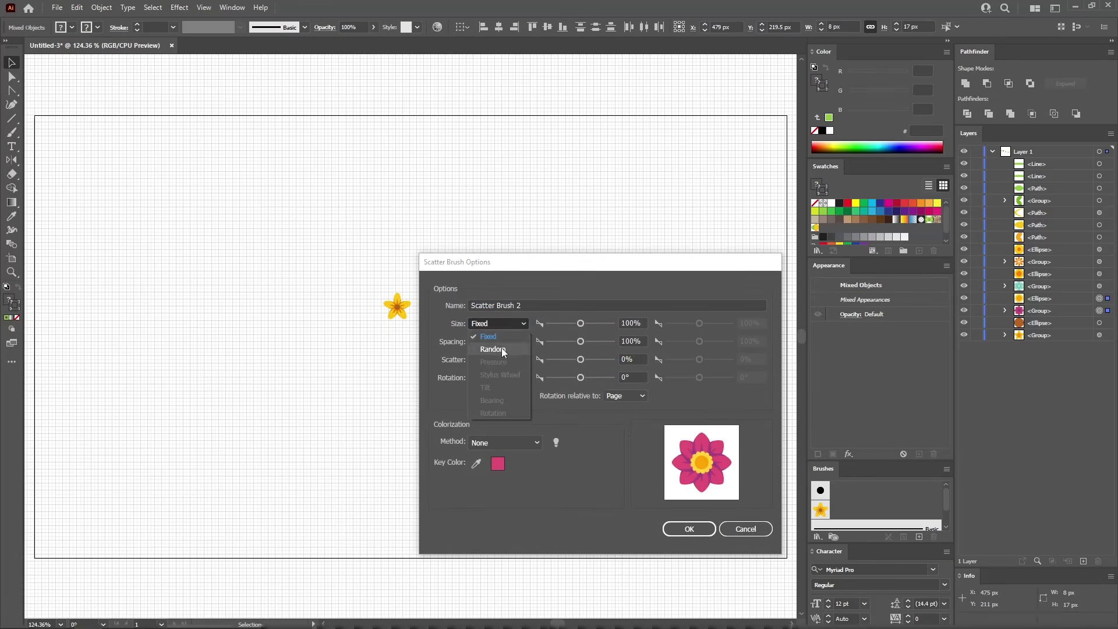
{"action": "left_click", "coordinate": [502, 348]}
{"action": "left_click", "coordinate": [508, 343]}
{"action": "left_click", "coordinate": [494, 367]}
{"action": "left_click", "coordinate": [504, 360]}
{"action": "left_click", "coordinate": [496, 384]}
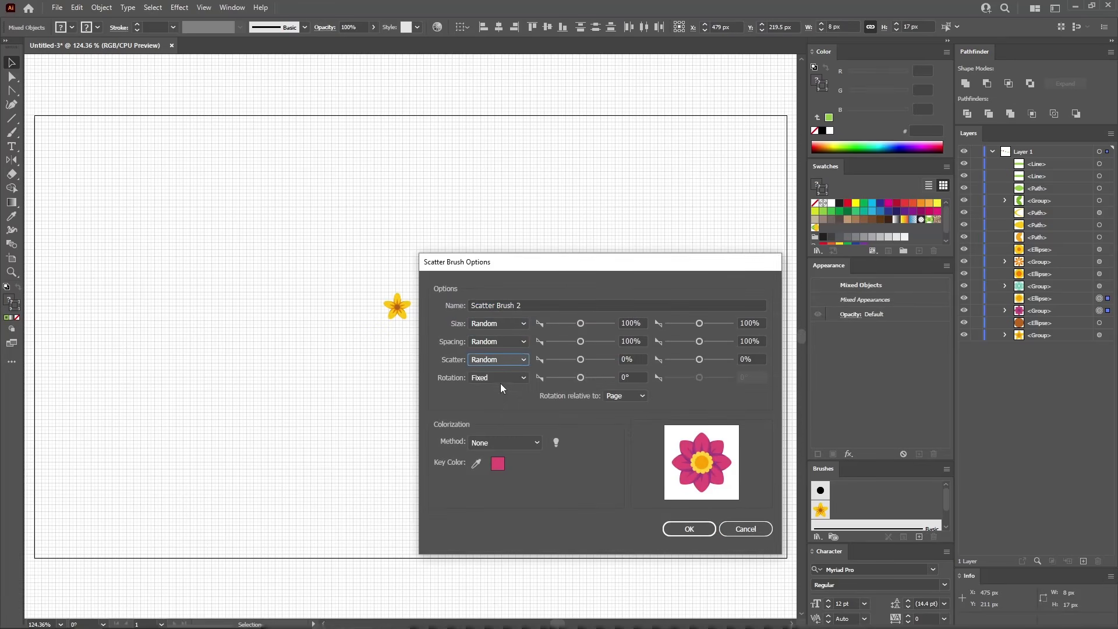
{"action": "left_click", "coordinate": [500, 379]}
{"action": "left_click", "coordinate": [493, 403]}
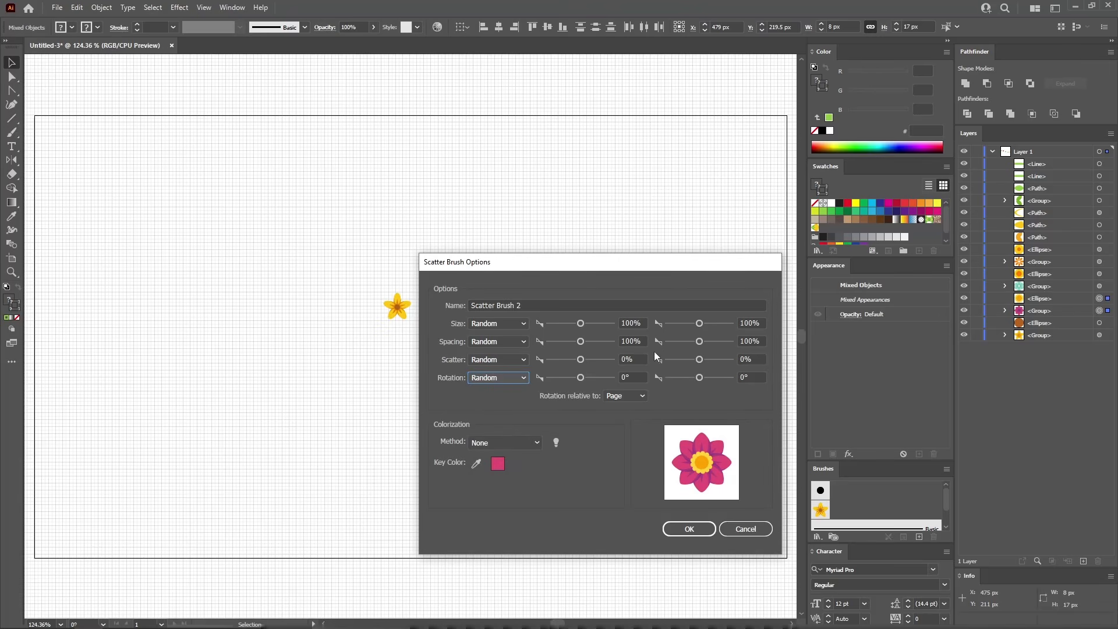
Set the magenta flower brush's random size range to 50%–150% and its maximum spacing to 200%.
{"action": "left_click_drag", "start_coordinate": [628, 320], "coordinate": [599, 323]}
{"action": "type", "text": "5"}
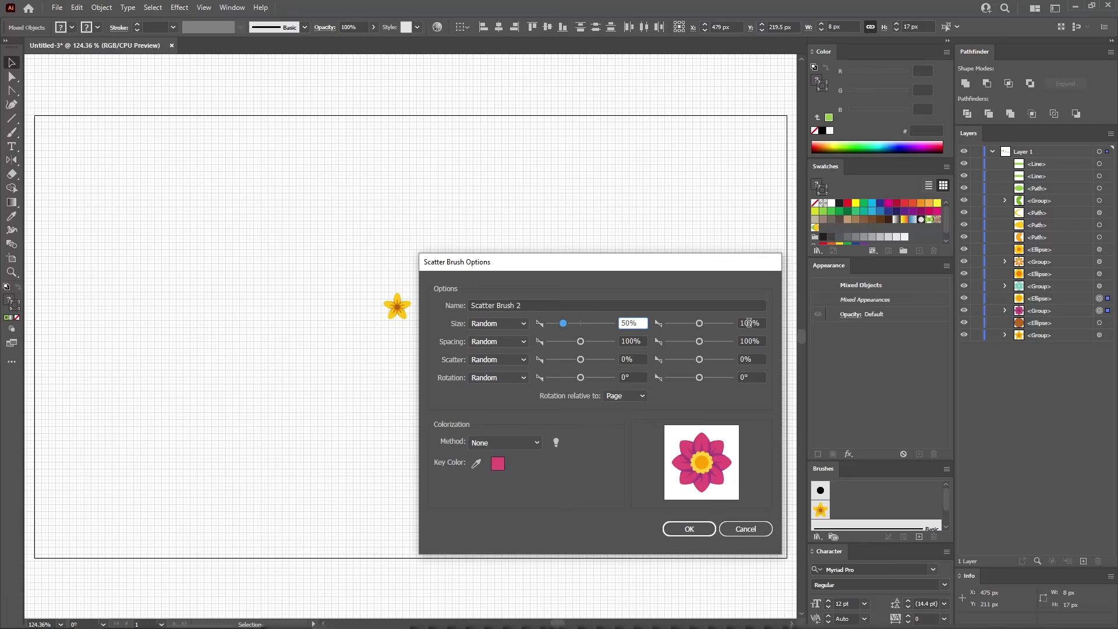
{"action": "left_click_drag", "start_coordinate": [749, 323], "coordinate": [738, 324]}
{"action": "type", "text": "15"}
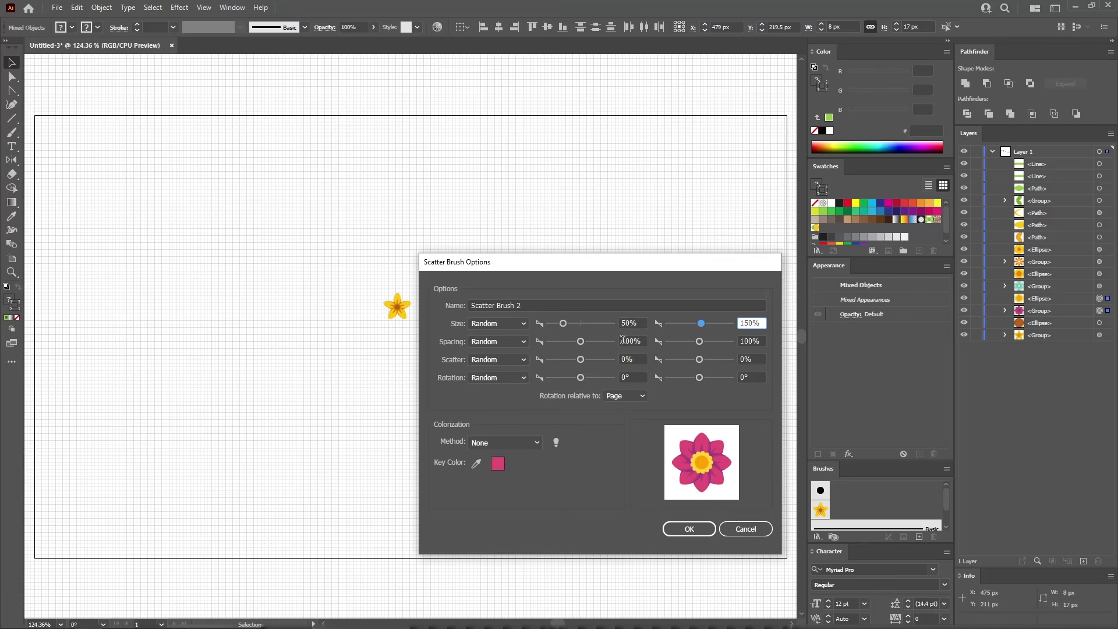
{"action": "left_click_drag", "start_coordinate": [744, 341], "coordinate": [734, 341]}
{"action": "type", "text": "2"}
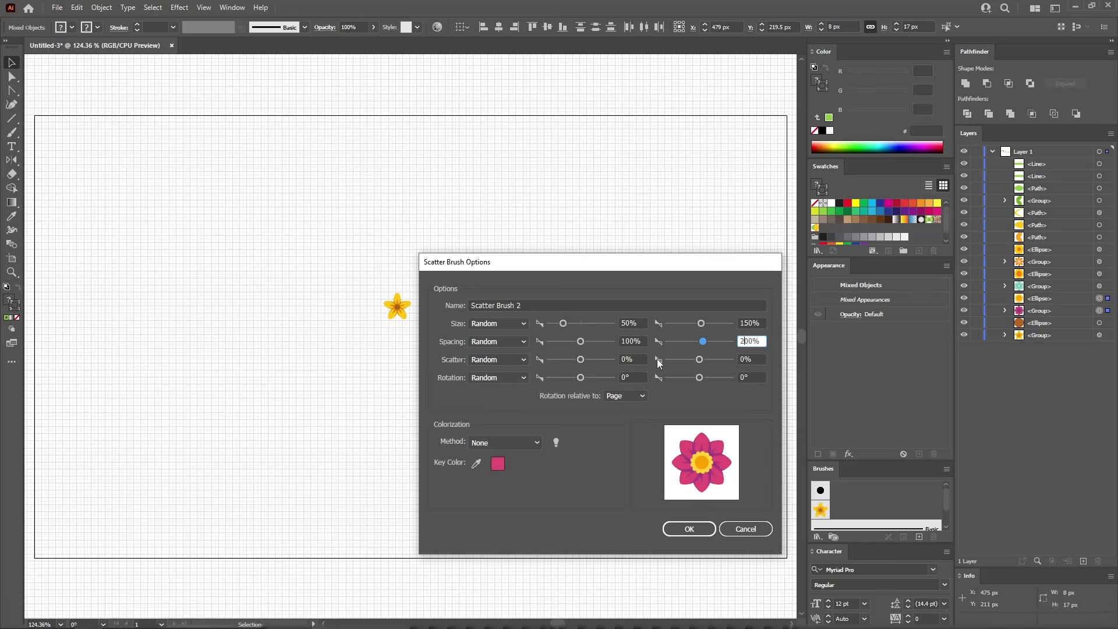
Set the magenta flower brush's scatter range to -10%–10% and maximum rotation to 180°, create the brush, and deselect the flower.
{"action": "left_click", "coordinate": [626, 358]}
{"action": "left_click_drag", "start_coordinate": [628, 358], "coordinate": [622, 359]}
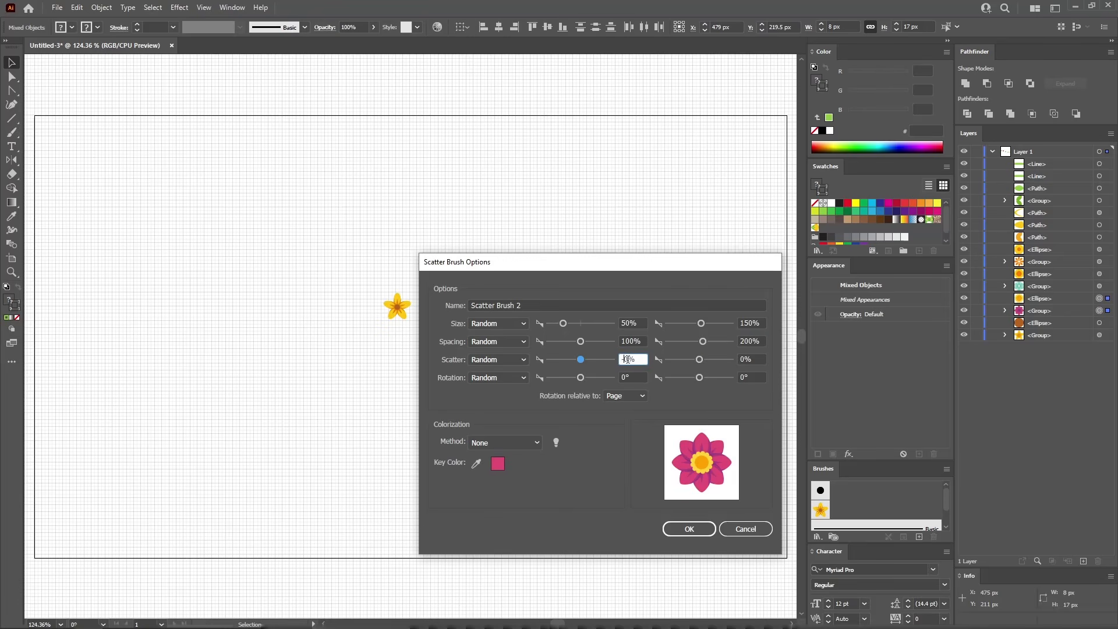
{"action": "type", "text": "-1"}
{"action": "key", "text": "Tab"}
{"action": "type", "text": "10"}
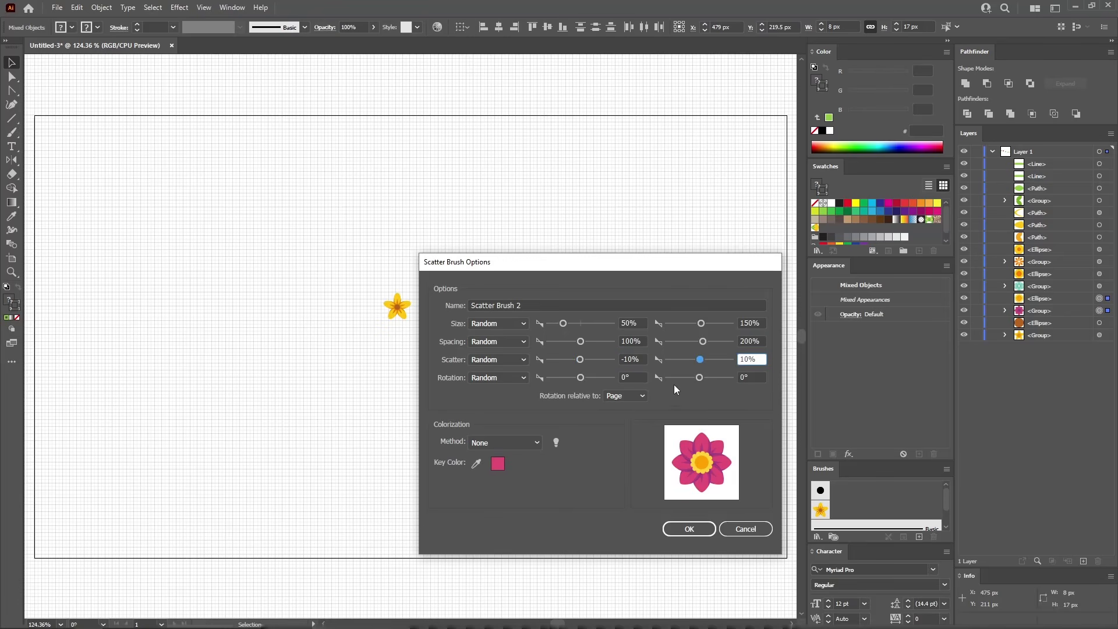
{"action": "left_click", "coordinate": [740, 378]}
{"action": "type", "text": "18"}
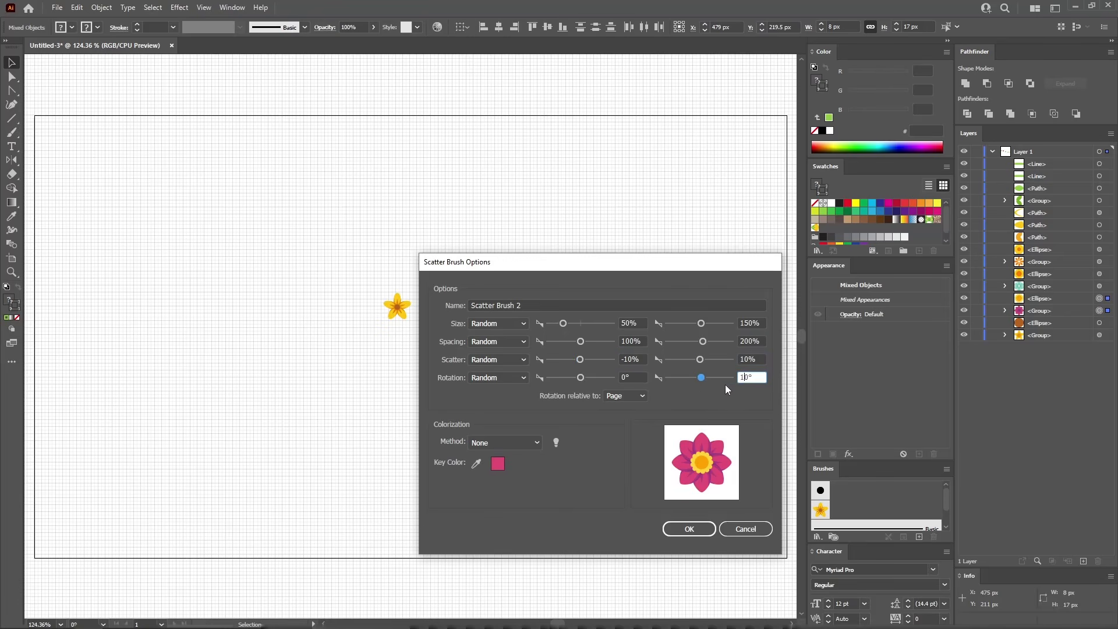
{"action": "left_click", "coordinate": [690, 529]}
{"action": "left_click", "coordinate": [509, 400]}
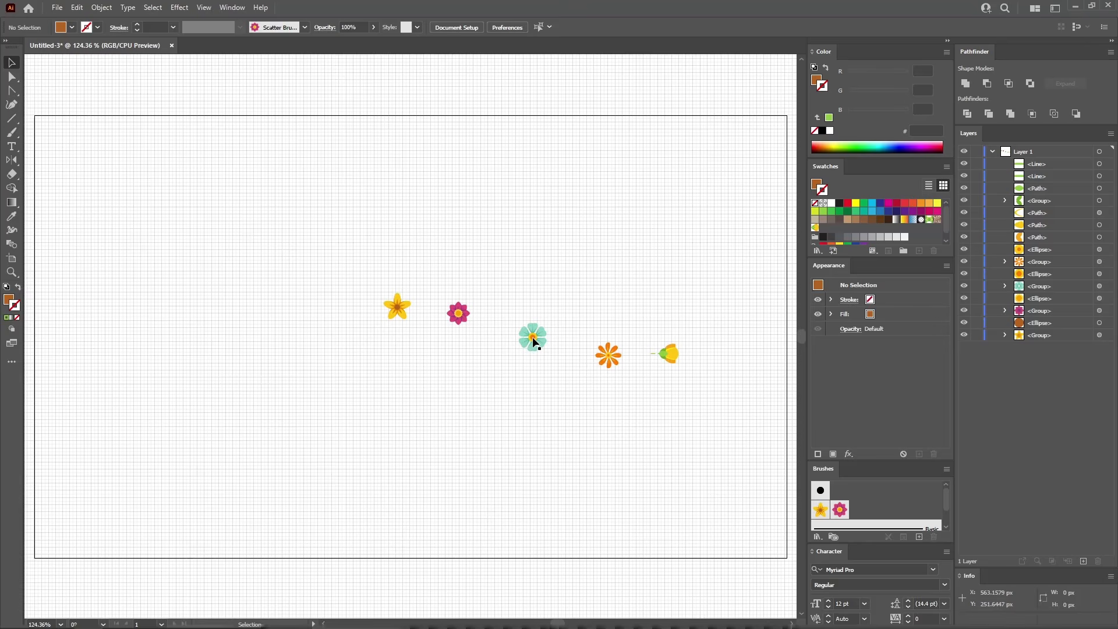
Select the whole teal flower with its orange centre and start a new scatter brush from it.
{"action": "left_click_drag", "start_coordinate": [506, 313], "coordinate": [557, 366]}
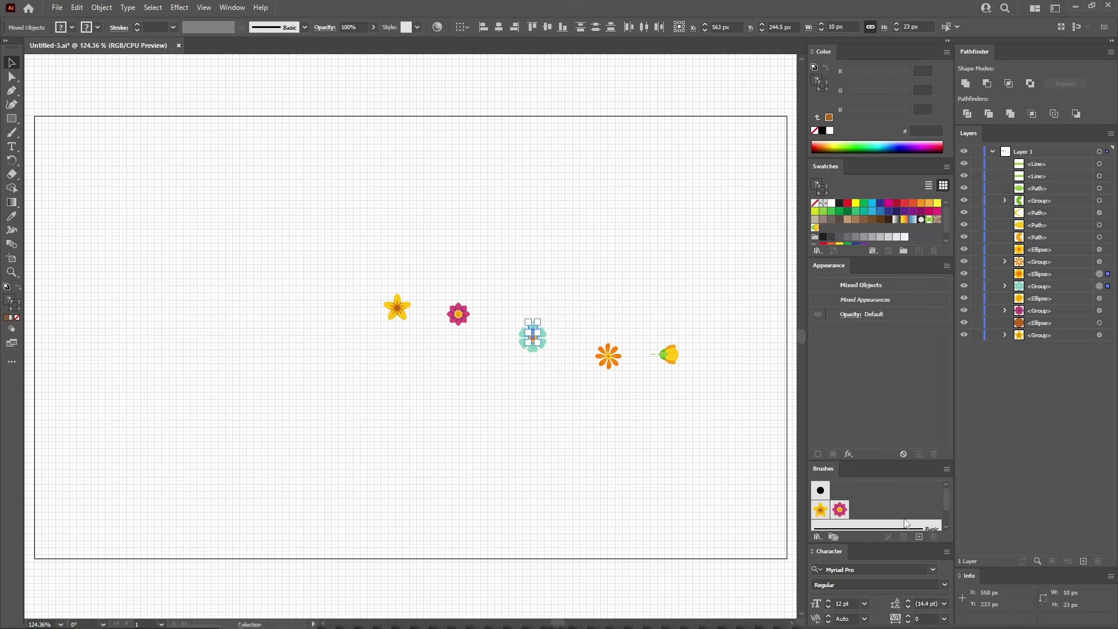
{"action": "left_click", "coordinate": [919, 536]}
{"action": "left_click", "coordinate": [713, 414]}
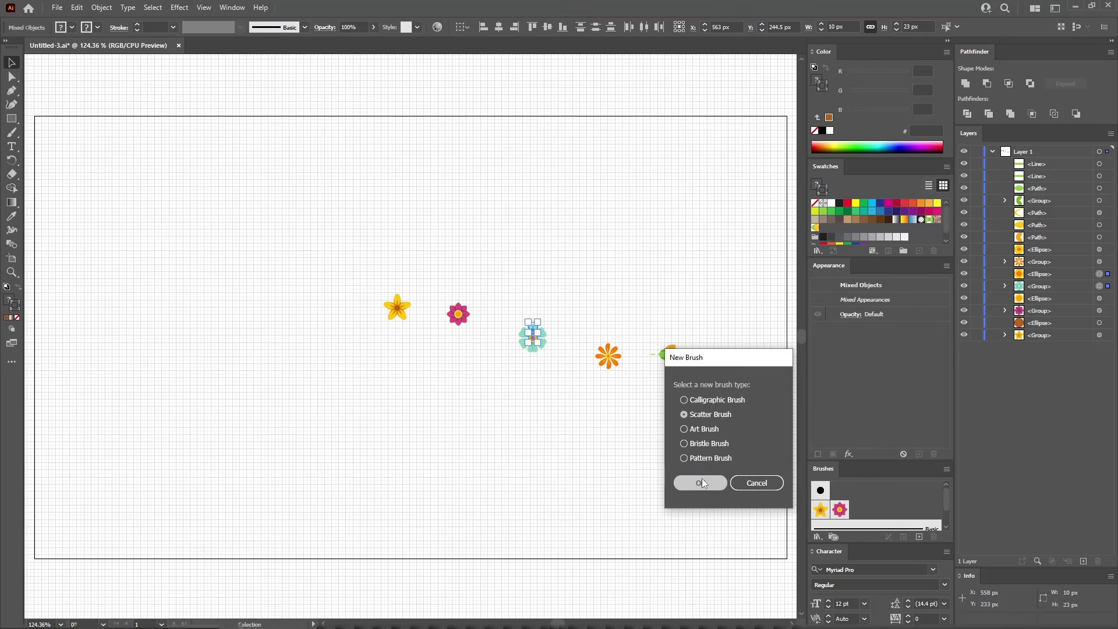
{"action": "left_click", "coordinate": [701, 480]}
Set the teal flower scatter brush's size, spacing, scatter and rotation all to Random.
{"action": "left_click", "coordinate": [513, 324]}
{"action": "left_click", "coordinate": [501, 349]}
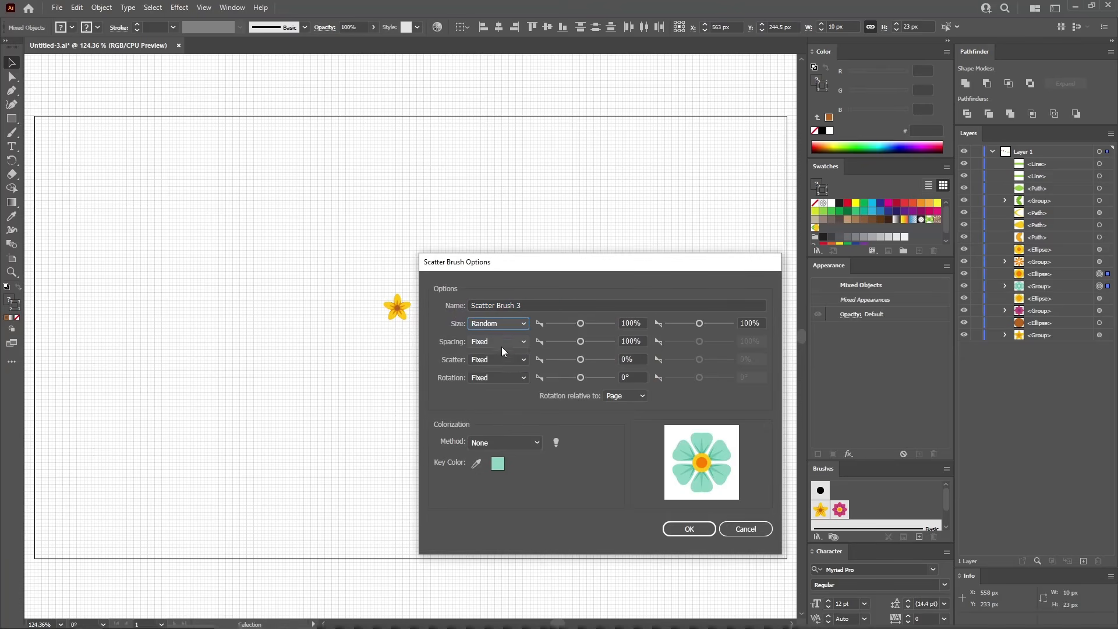
{"action": "left_click", "coordinate": [501, 344]}
{"action": "left_click", "coordinate": [501, 367]}
{"action": "left_click", "coordinate": [508, 359]}
{"action": "left_click", "coordinate": [501, 383]}
{"action": "left_click", "coordinate": [500, 378]}
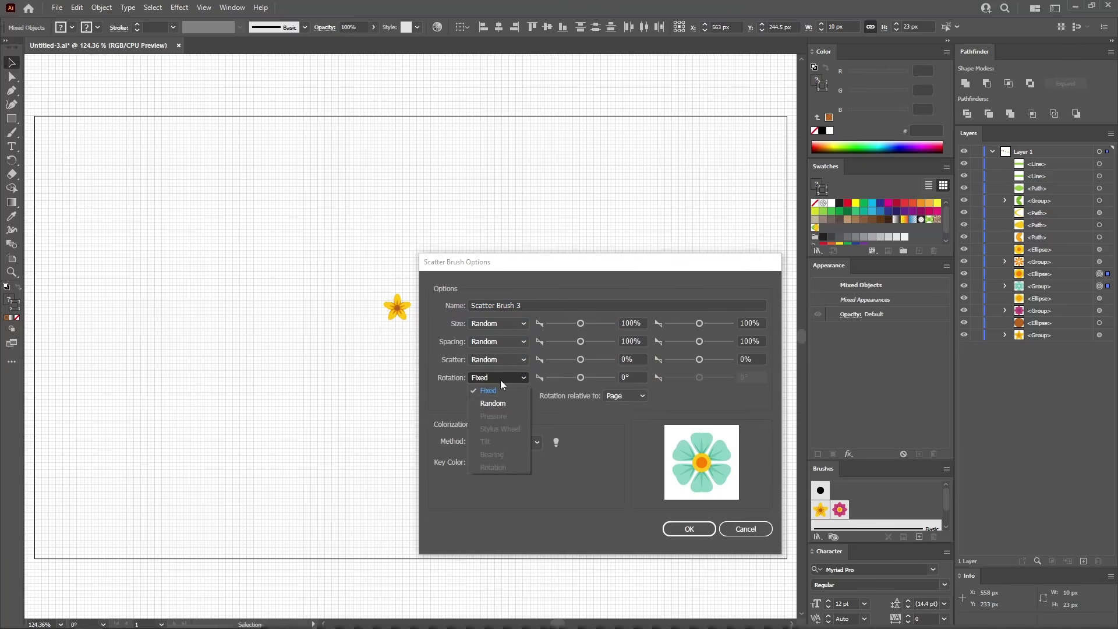
{"action": "left_click", "coordinate": [501, 403]}
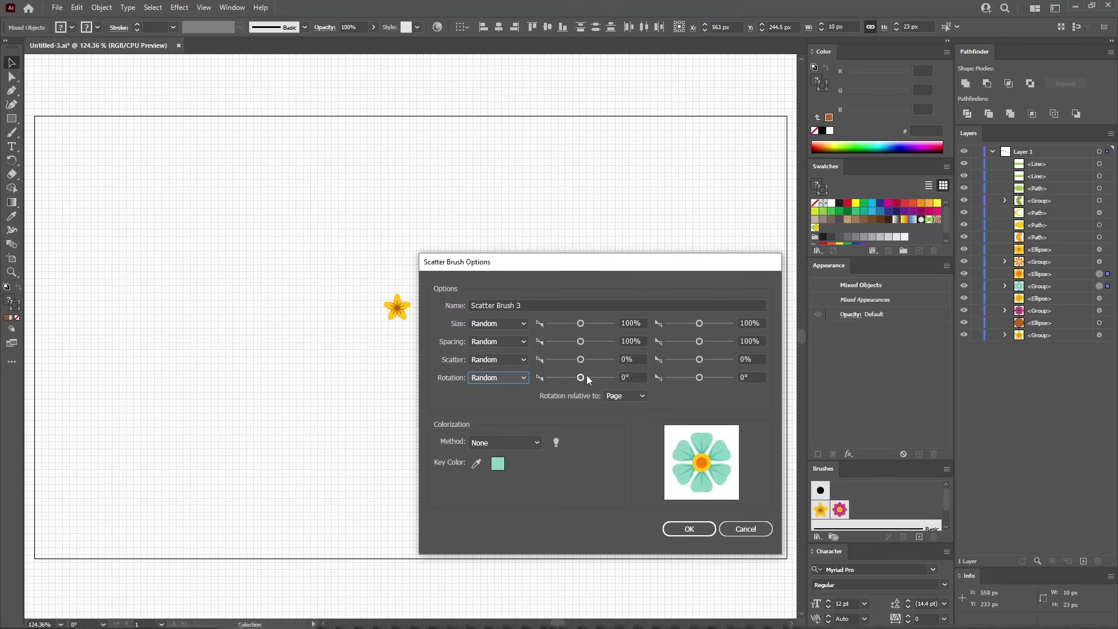
Set the teal flower brush's minimum size to 30% and its random spacing range to 150%–200%.
{"action": "double_click", "coordinate": [629, 324]}
{"action": "type", "text": "30"}
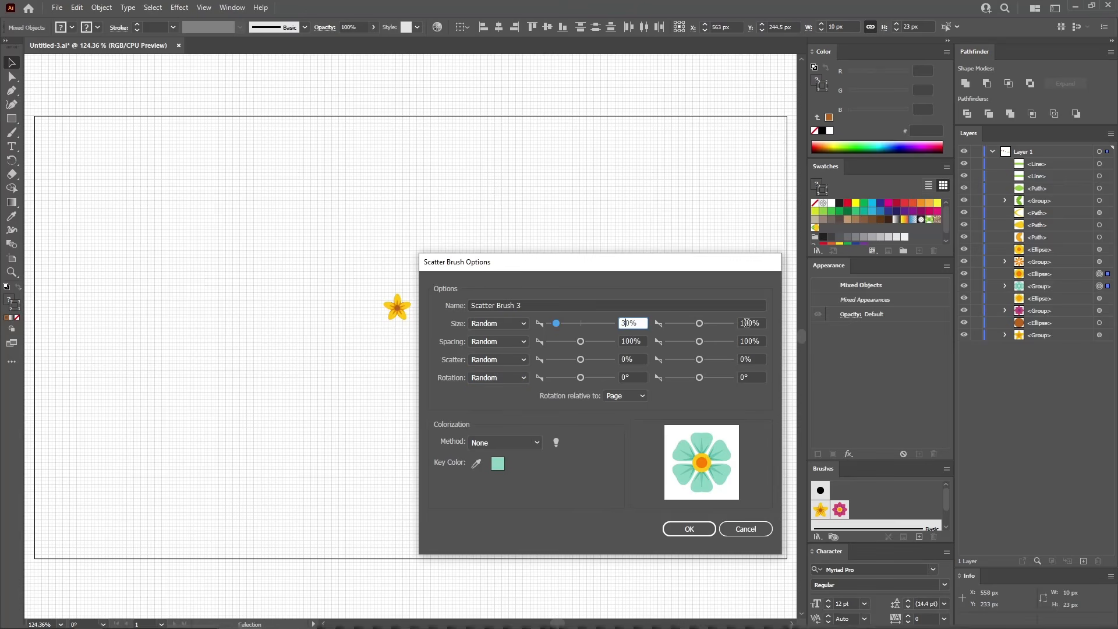
{"action": "key", "text": "Tab"}
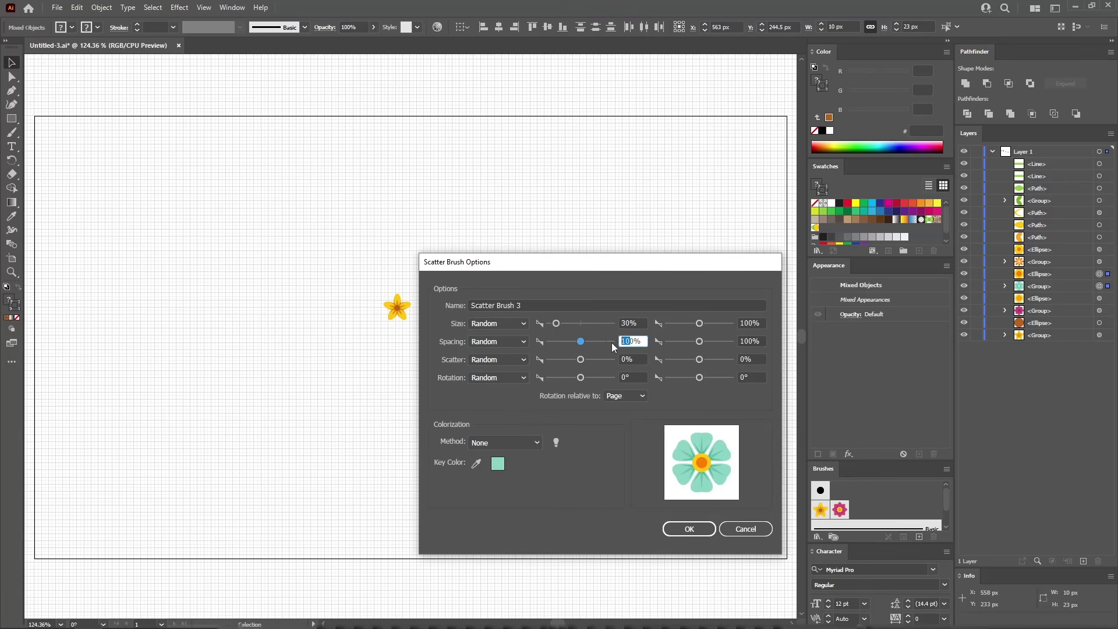
{"action": "left_click", "coordinate": [742, 341]}
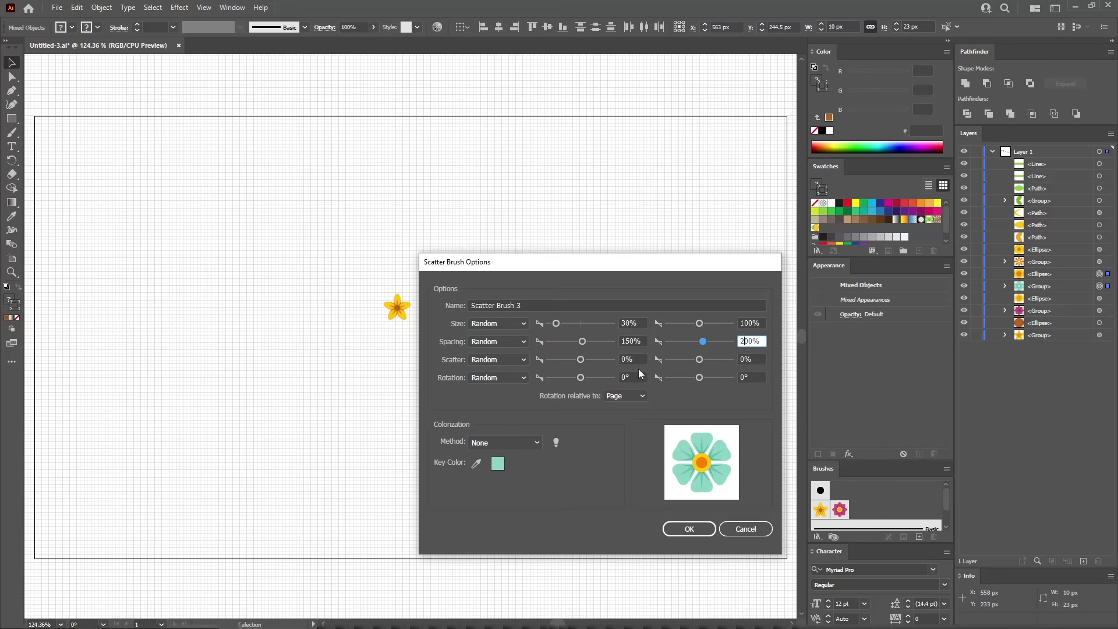
Set the teal flower brush's scatter range to -40% to -20% and its maximum rotation to 180°, and create the brush.
{"action": "left_click", "coordinate": [632, 359]}
{"action": "type", "text": "-40"}
{"action": "key", "text": "Tab"}
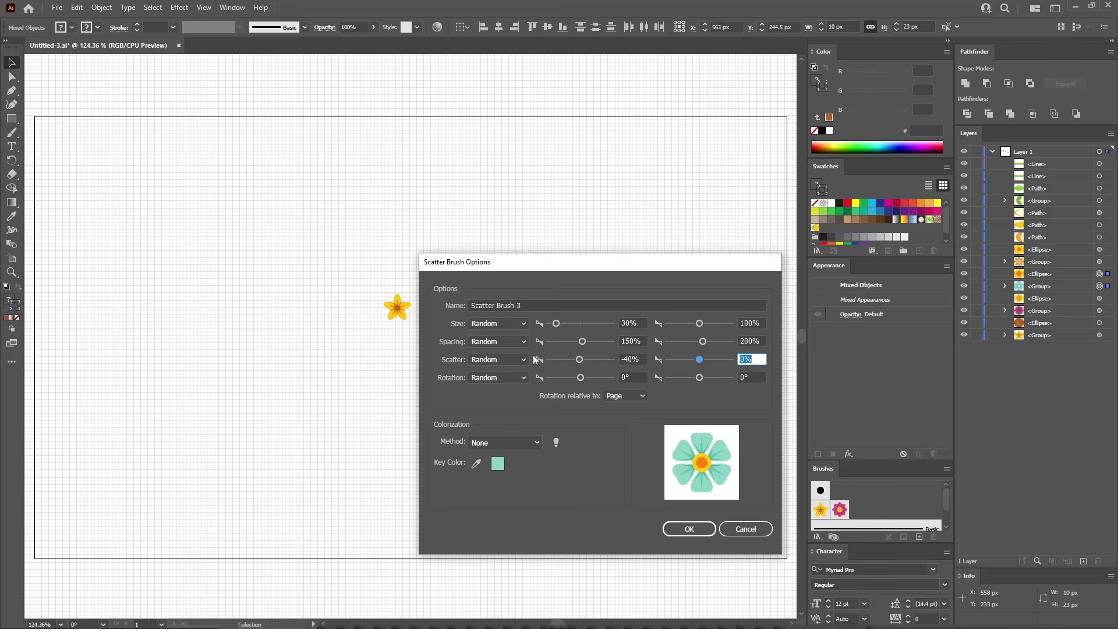
{"action": "type", "text": "-20"}
{"action": "type", "text": "18"}
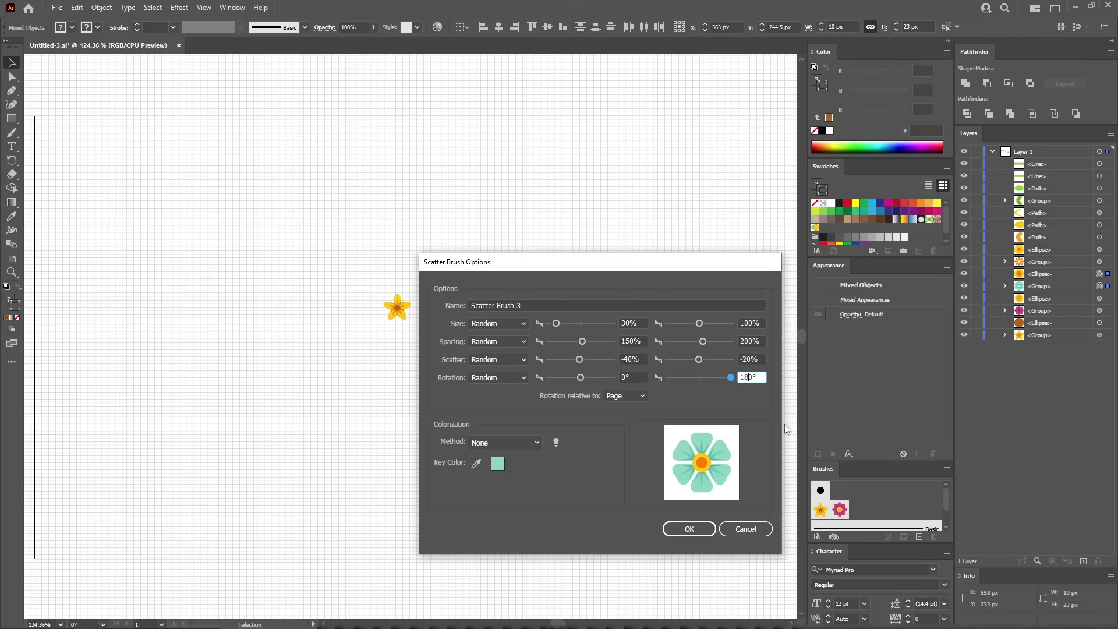
{"action": "left_click", "coordinate": [691, 527]}
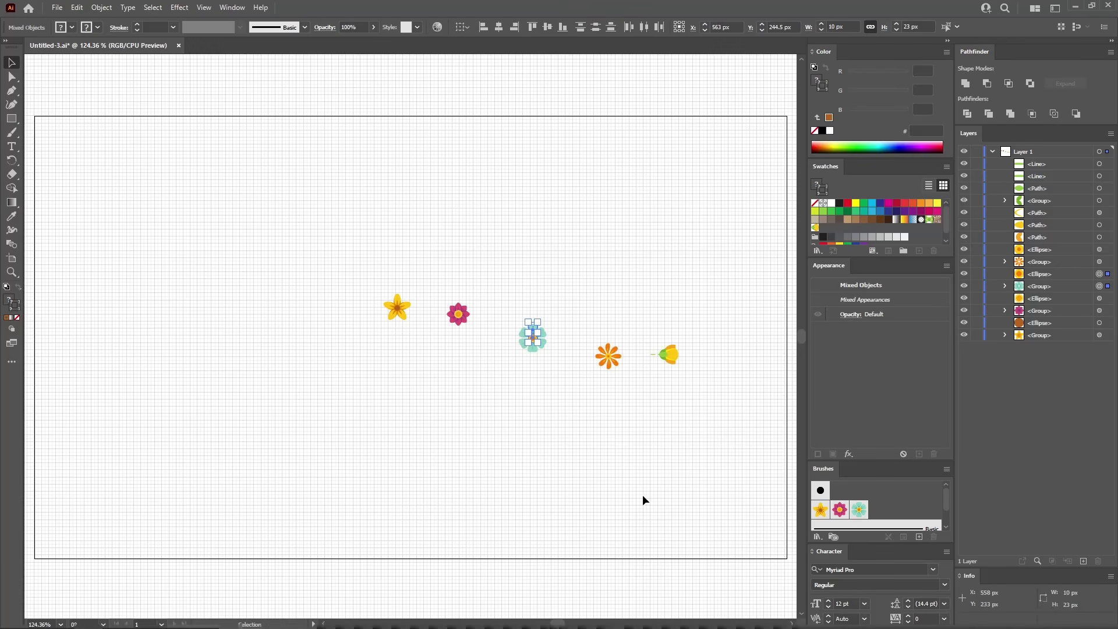
Select the whole orange flower with its yellow centre and start a new scatter brush from it.
{"action": "left_click", "coordinate": [612, 425]}
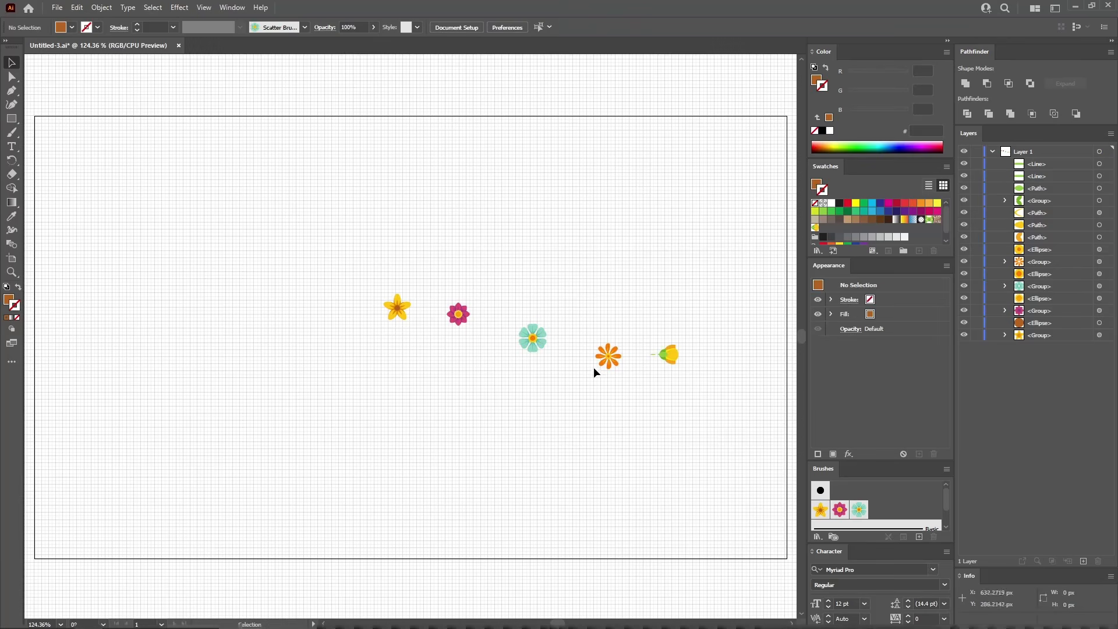
{"action": "left_click_drag", "start_coordinate": [584, 335], "coordinate": [646, 393]}
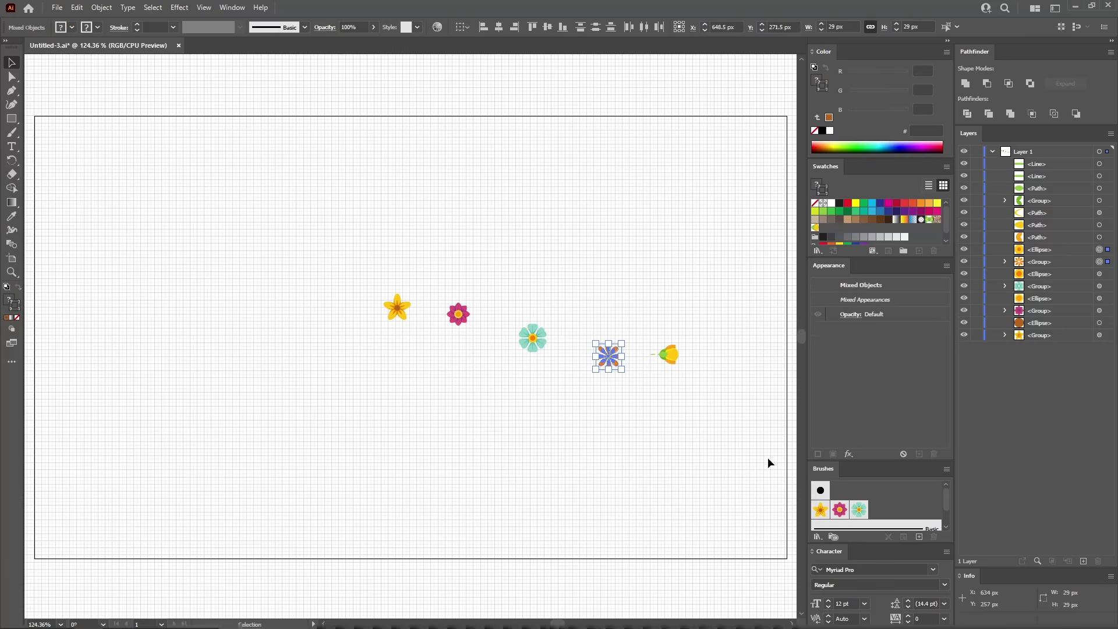
{"action": "left_click", "coordinate": [918, 537]}
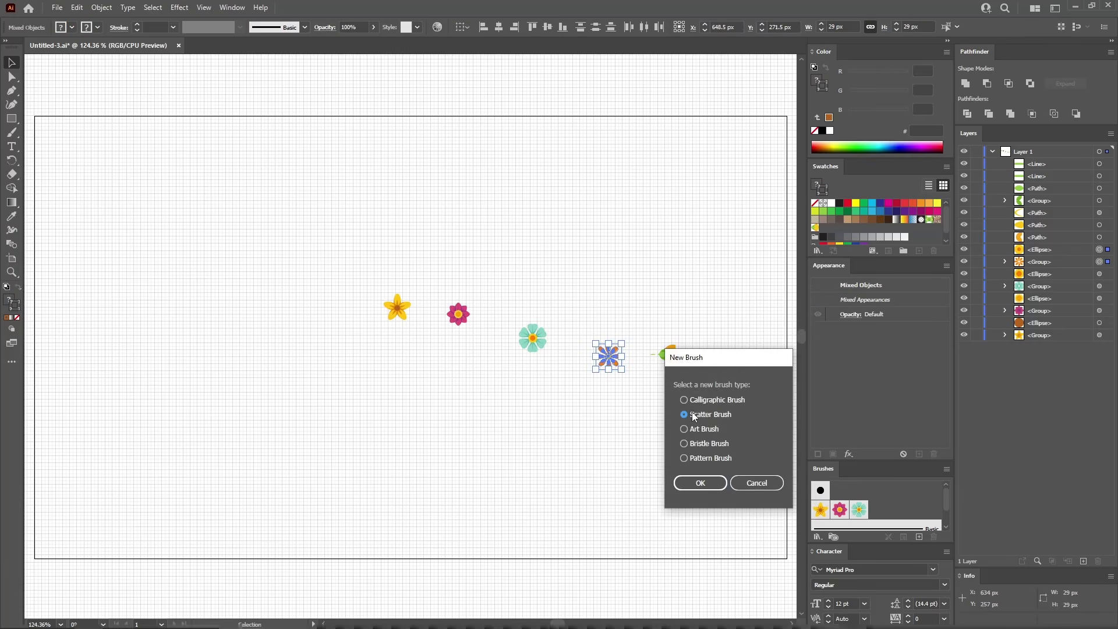
{"action": "left_click", "coordinate": [698, 481]}
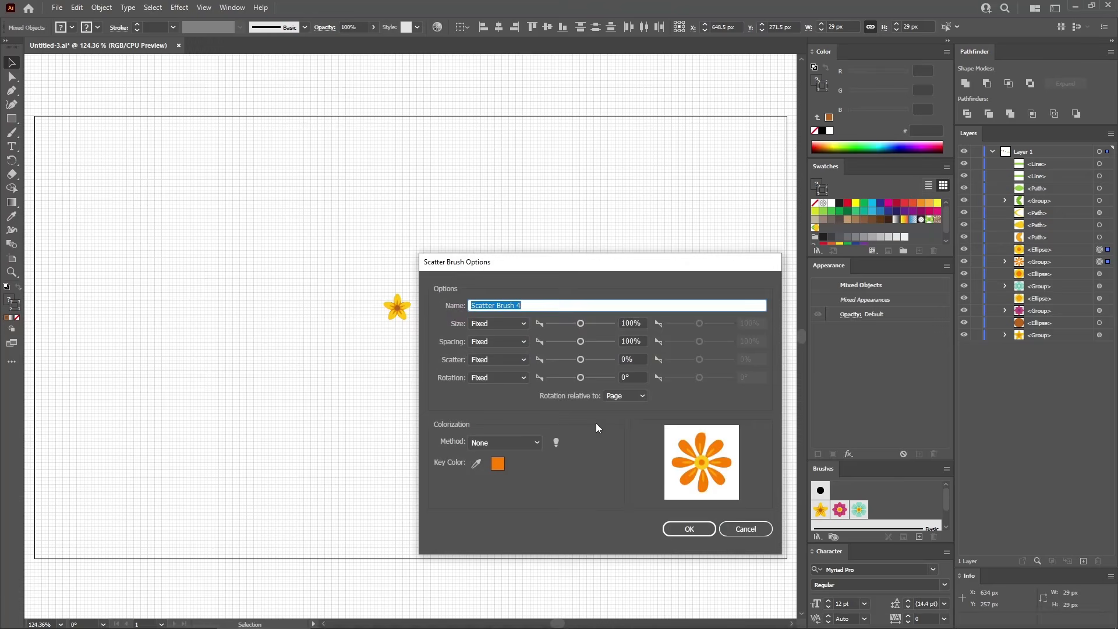
Set the orange flower scatter brush's size, spacing, scatter and rotation all to Random.
{"action": "left_click", "coordinate": [501, 322]}
{"action": "left_click", "coordinate": [493, 348]}
{"action": "left_click", "coordinate": [497, 341]}
{"action": "left_click", "coordinate": [495, 367]}
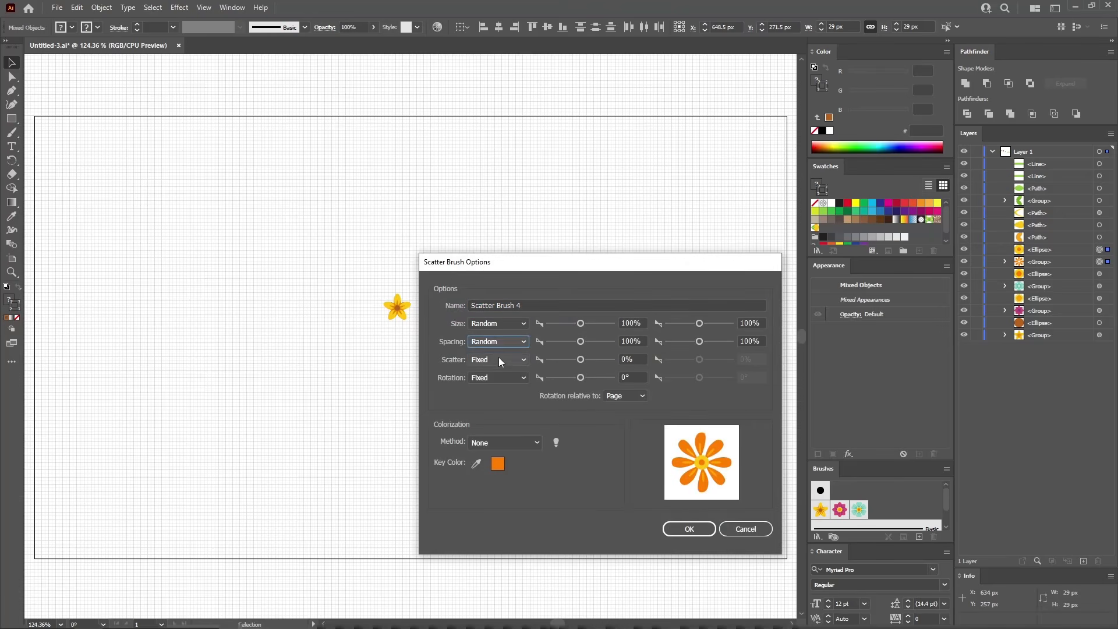
{"action": "left_click", "coordinate": [498, 359]}
{"action": "left_click", "coordinate": [494, 385]}
{"action": "left_click", "coordinate": [496, 377]}
{"action": "left_click", "coordinate": [493, 403]}
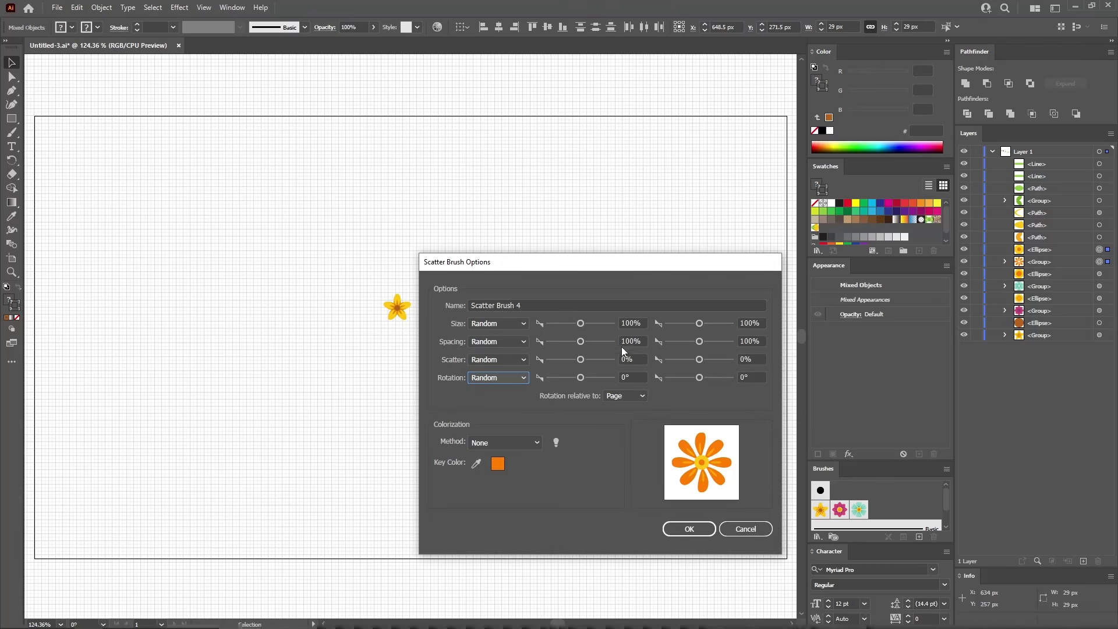
Set the orange flower brush's minimum size to 50% and its maximum spacing to 200%.
{"action": "double_click", "coordinate": [629, 324]}
{"action": "type", "text": "50"}
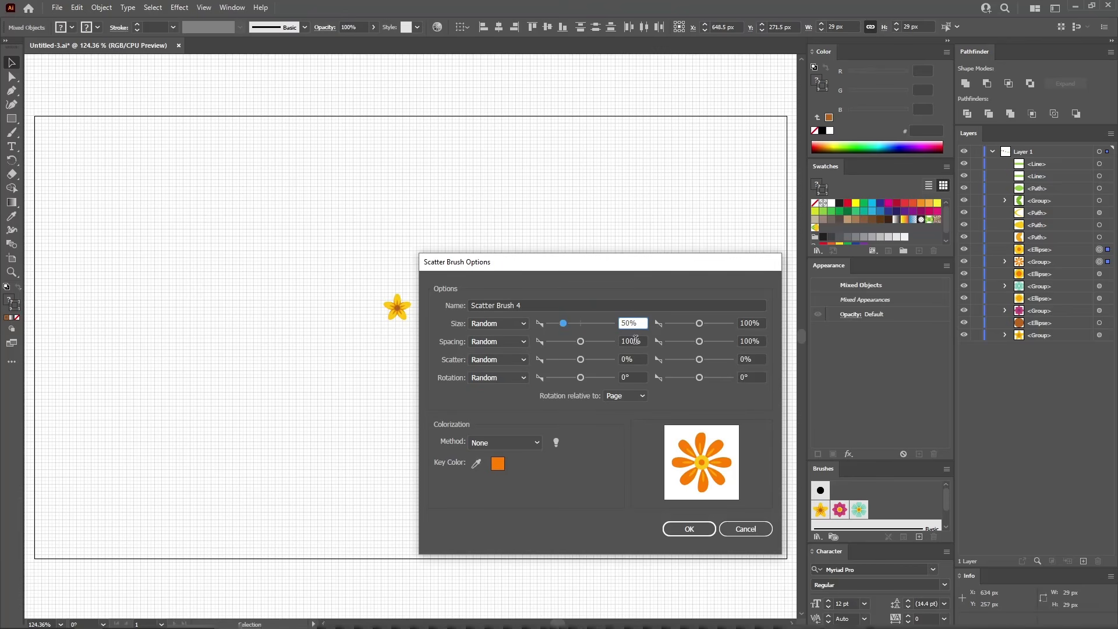
{"action": "double_click", "coordinate": [750, 341]}
{"action": "type", "text": "200"}
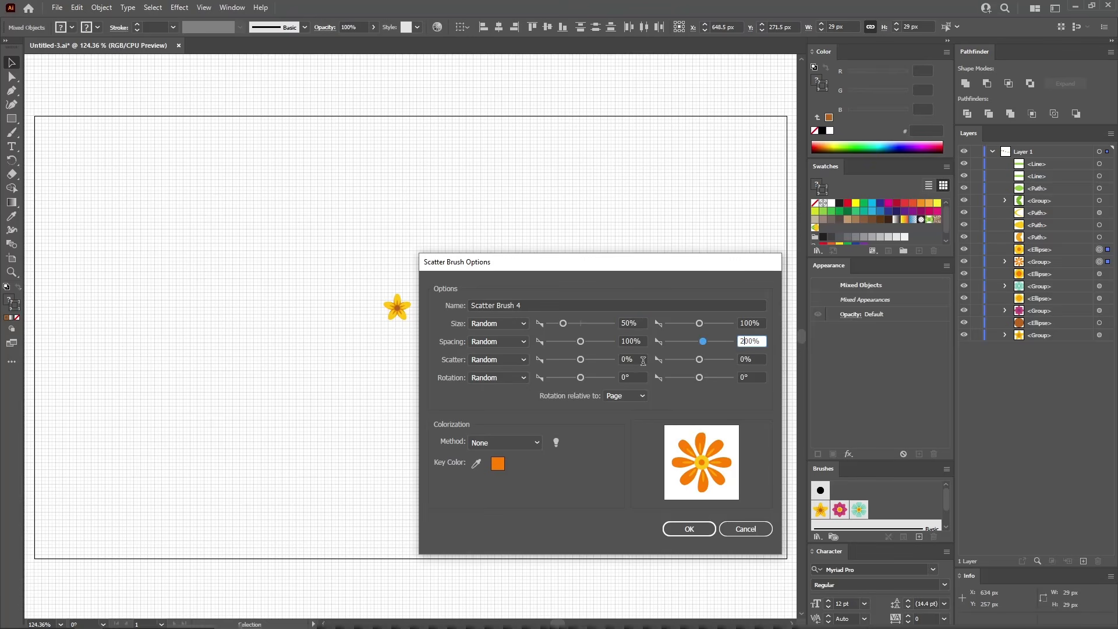
Set the orange flower brush's minimum scatter to -80% and its maximum rotation to 180°, and create the brush.
{"action": "double_click", "coordinate": [641, 357]}
{"action": "type", "text": "-80"}
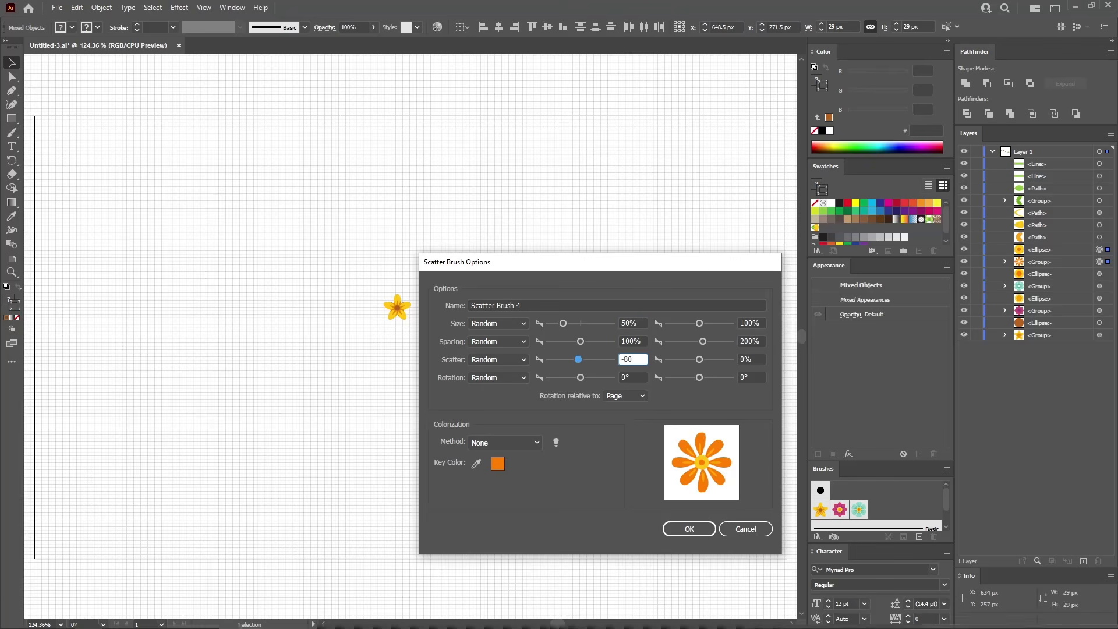
{"action": "left_click", "coordinate": [751, 377]}
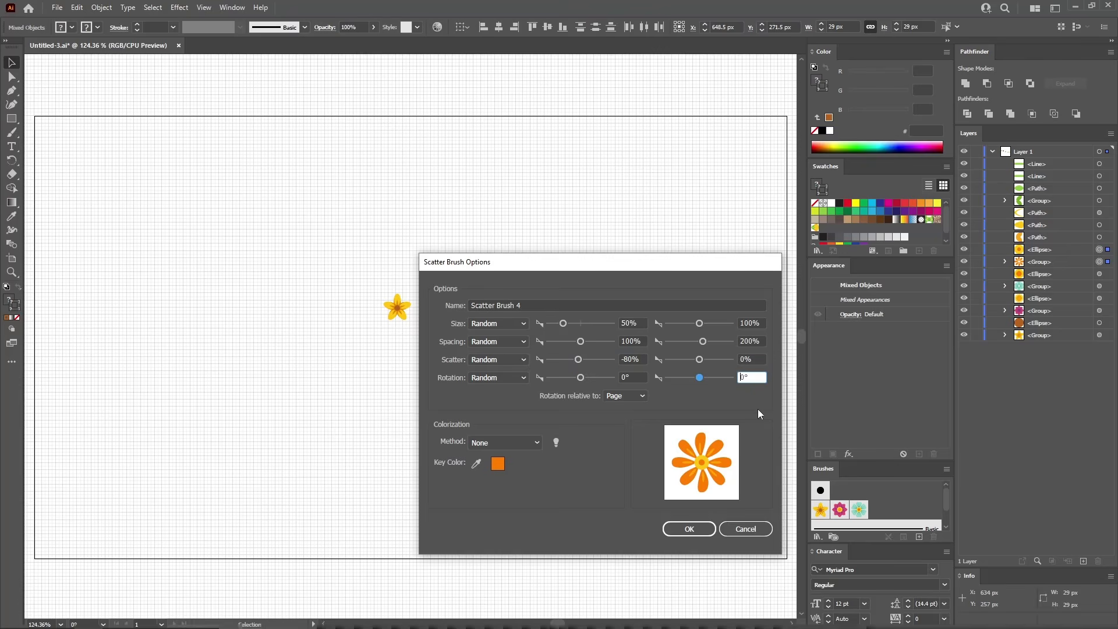
{"action": "type", "text": "18"}
{"action": "left_click", "coordinate": [691, 527]}
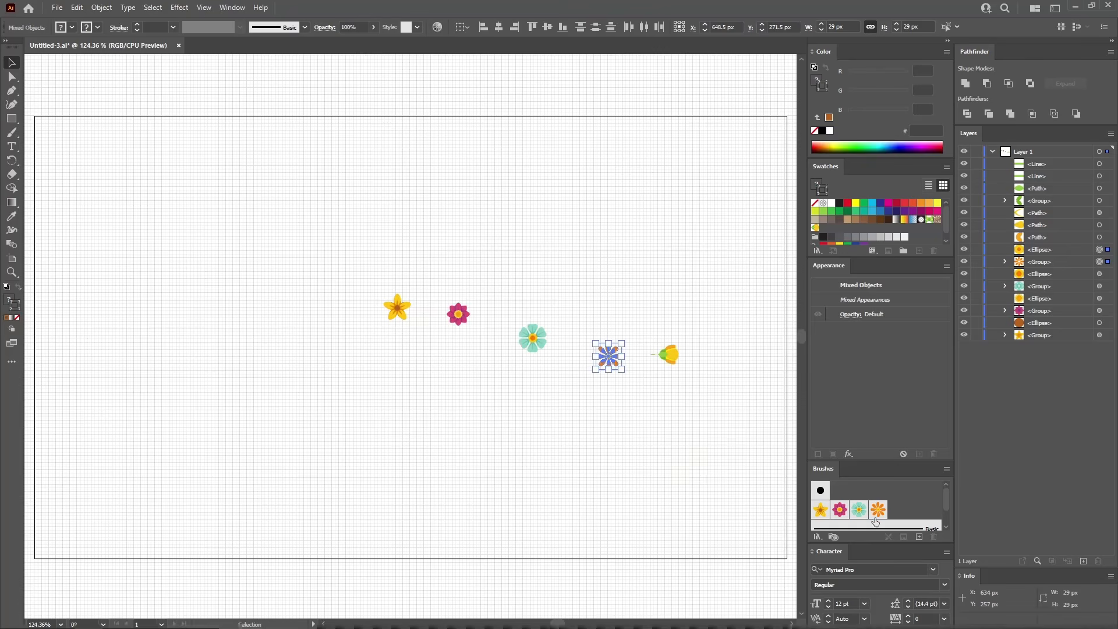
Delete all the flower artwork from the artboard and hide the grid.
{"action": "left_click", "coordinate": [676, 407]}
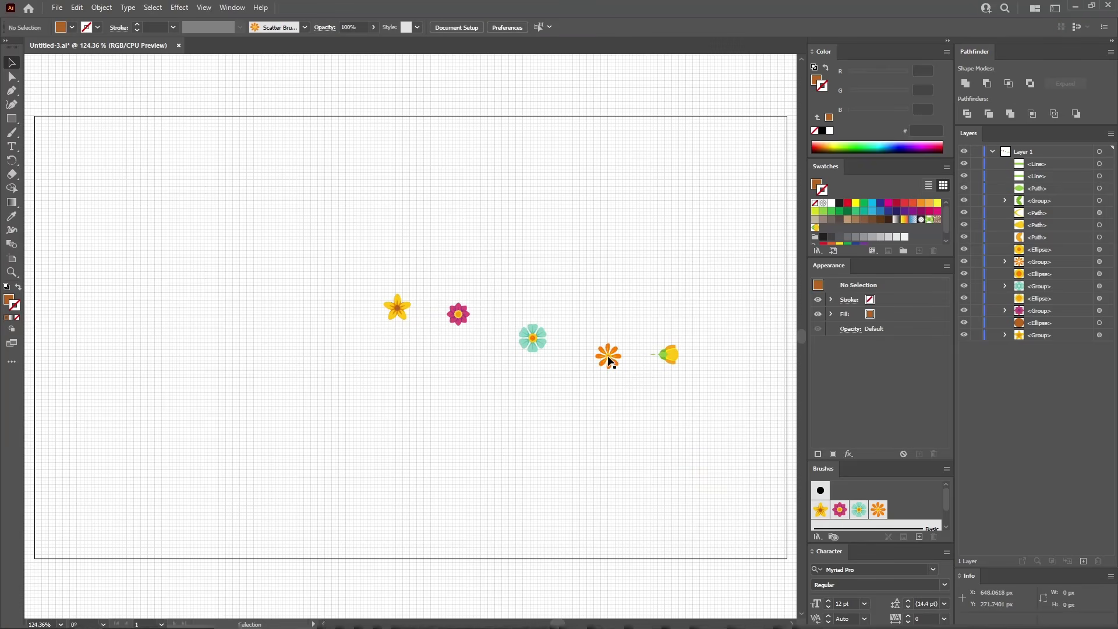
{"action": "left_click_drag", "start_coordinate": [869, 462], "coordinate": [869, 429]}
{"action": "left_click_drag", "start_coordinate": [721, 250], "coordinate": [312, 449]}
{"action": "key", "text": "Delete"}
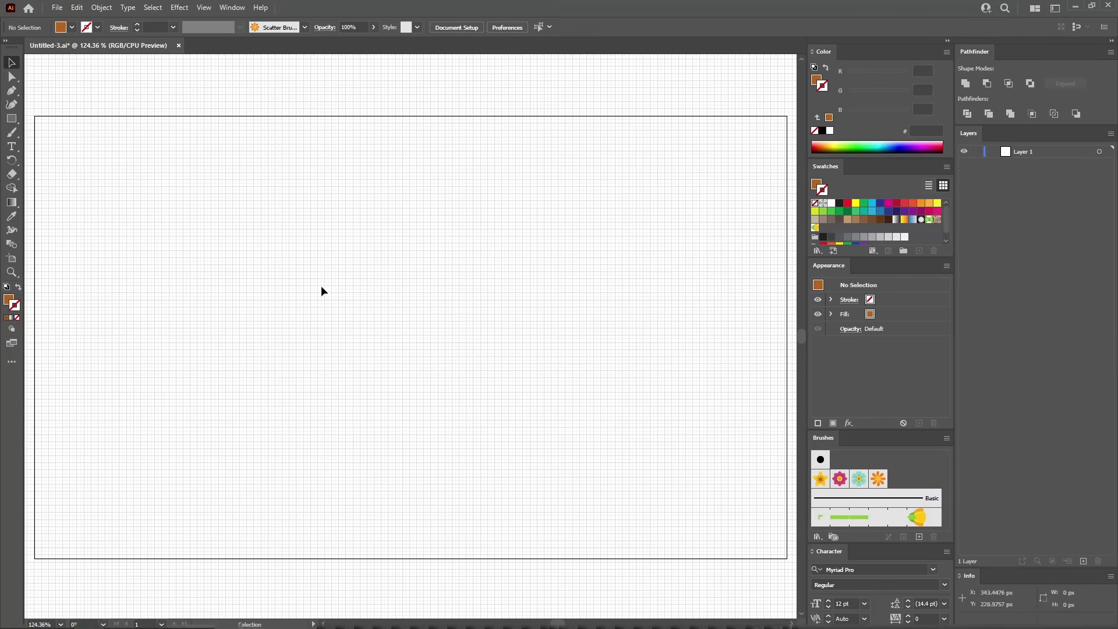
{"action": "left_click", "coordinate": [203, 7]}
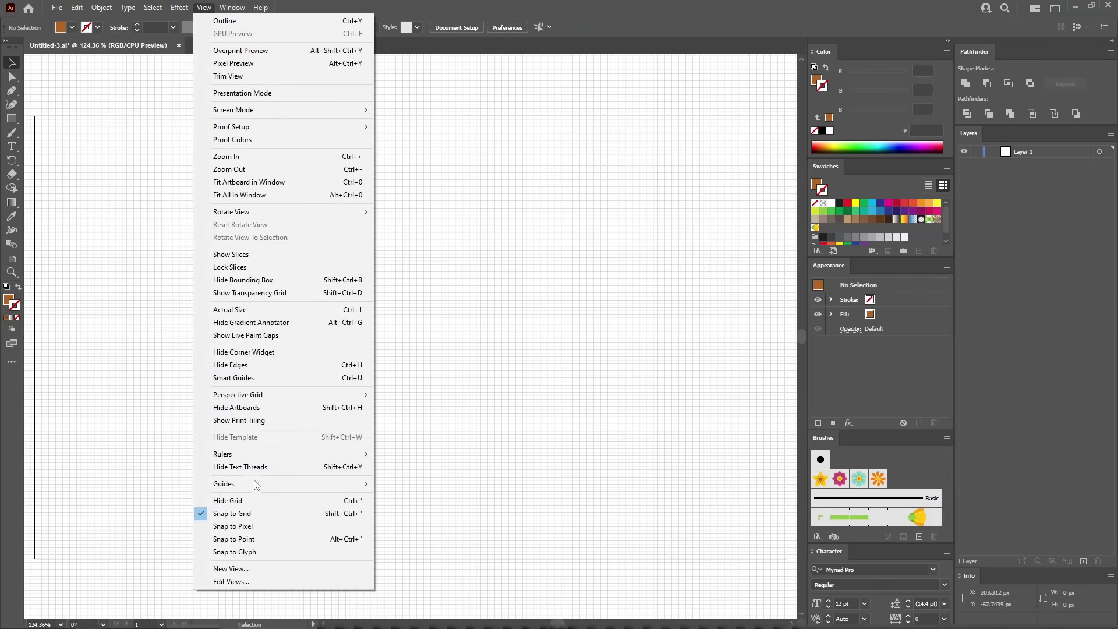
{"action": "left_click", "coordinate": [246, 499]}
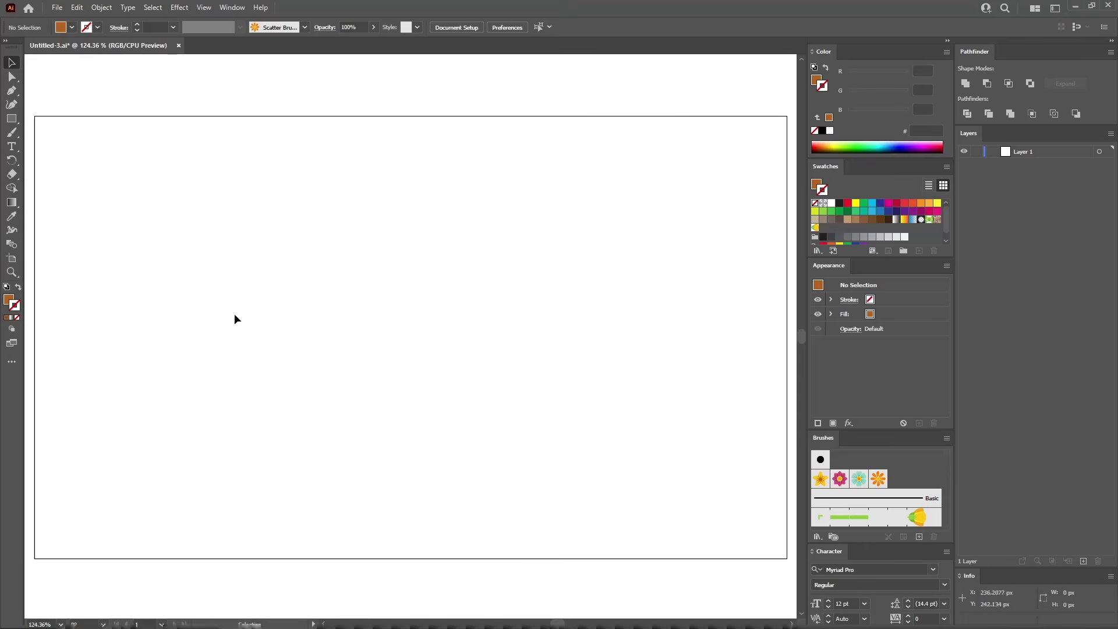
Set up the Type tool with the Wonder Boys font at 200 pt and tracking of 100.
{"action": "left_click", "coordinate": [11, 146]}
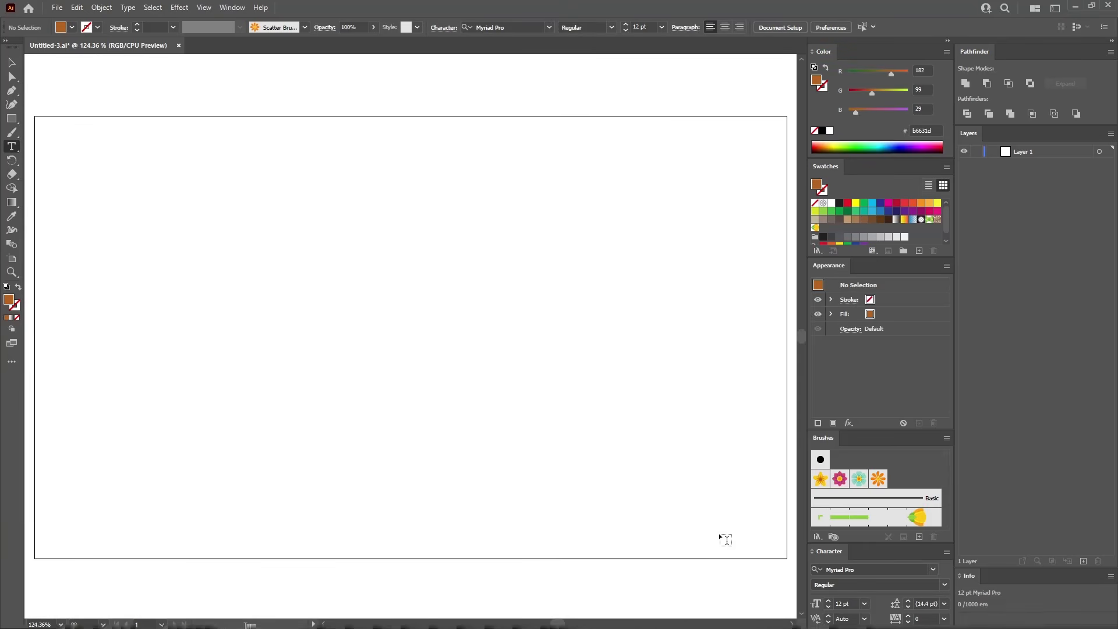
{"action": "left_click", "coordinate": [857, 568]}
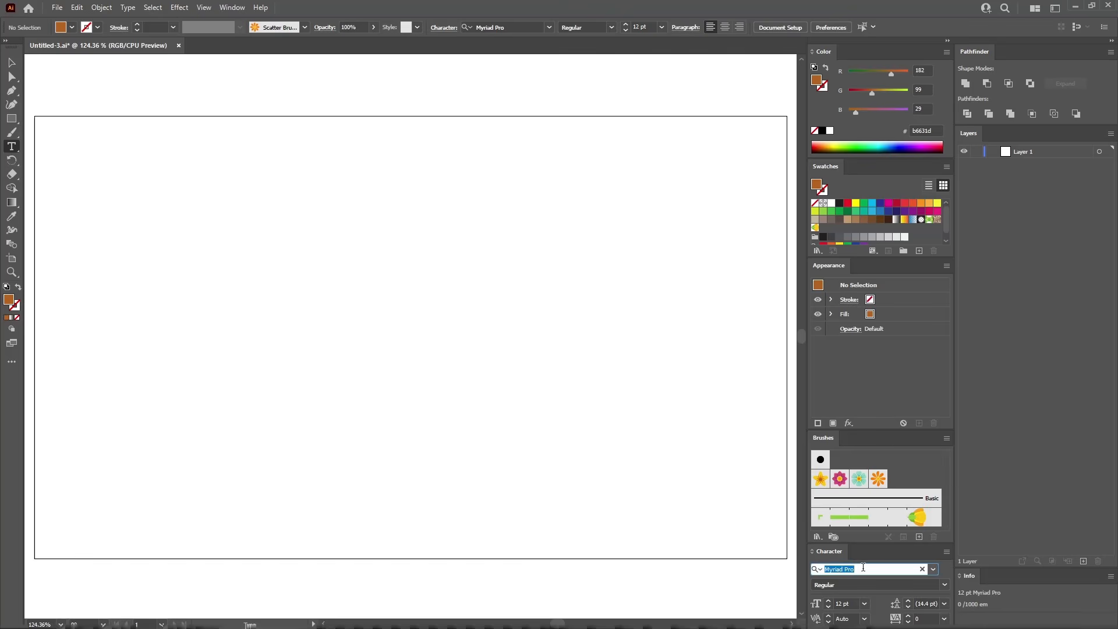
{"action": "type", "text": "wonder"}
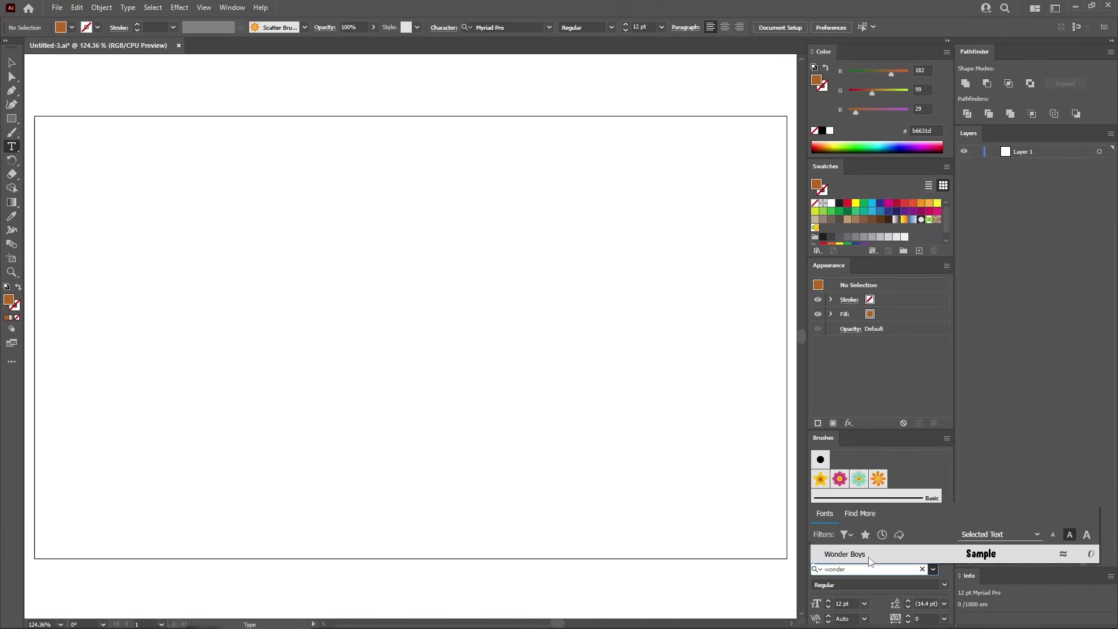
{"action": "key", "text": "Return"}
{"action": "left_click", "coordinate": [853, 603]}
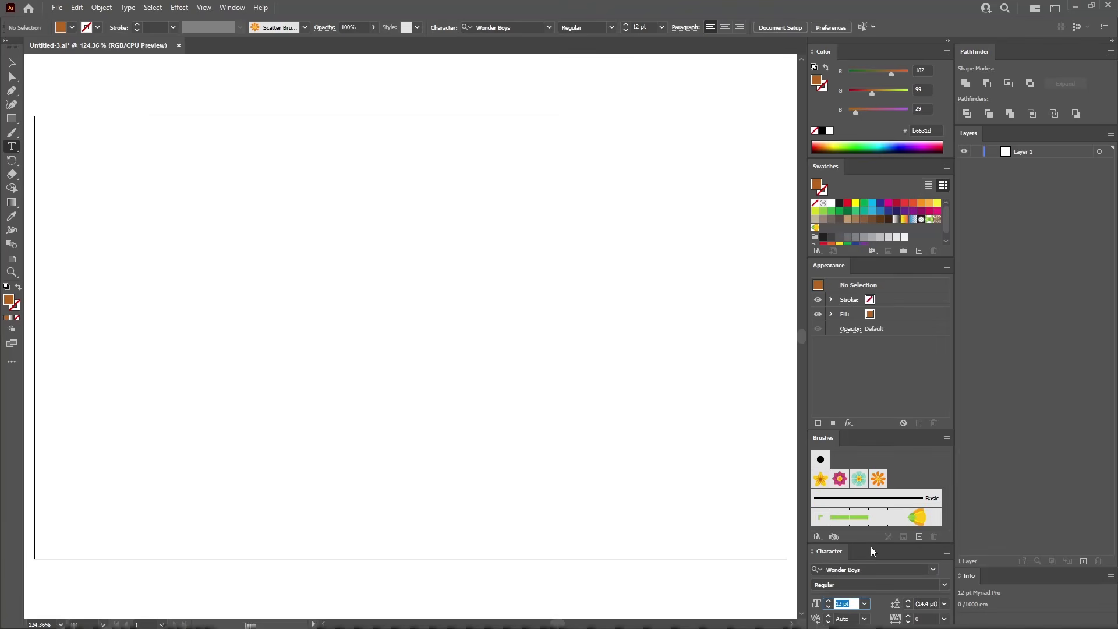
{"action": "type", "text": "200"}
{"action": "left_click", "coordinate": [927, 618]}
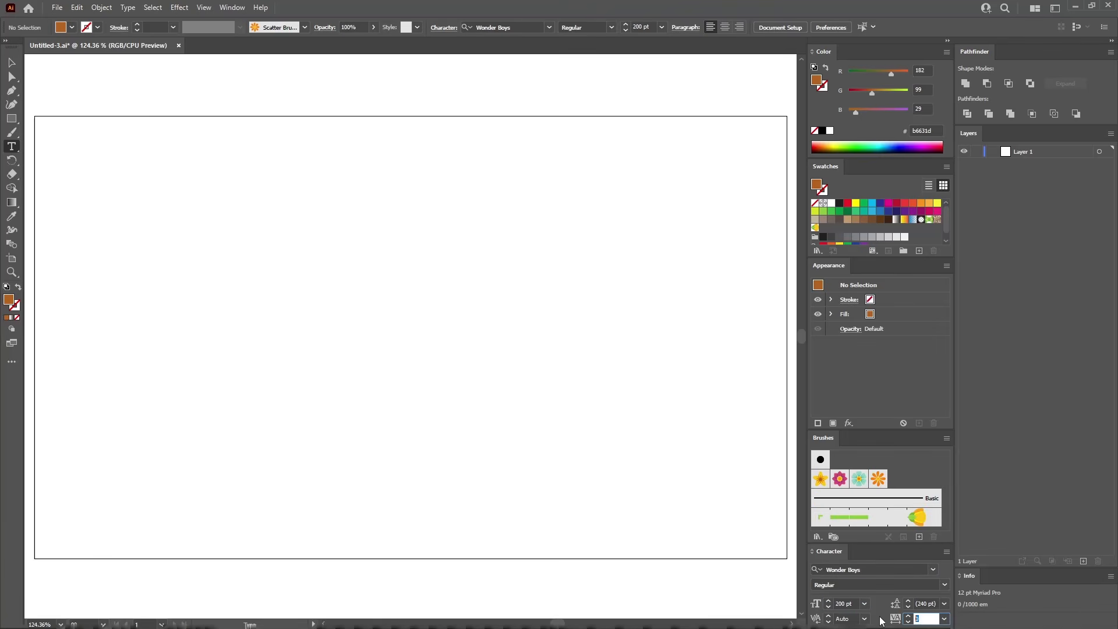
{"action": "type", "text": "100"}
{"action": "key", "text": "Return"}
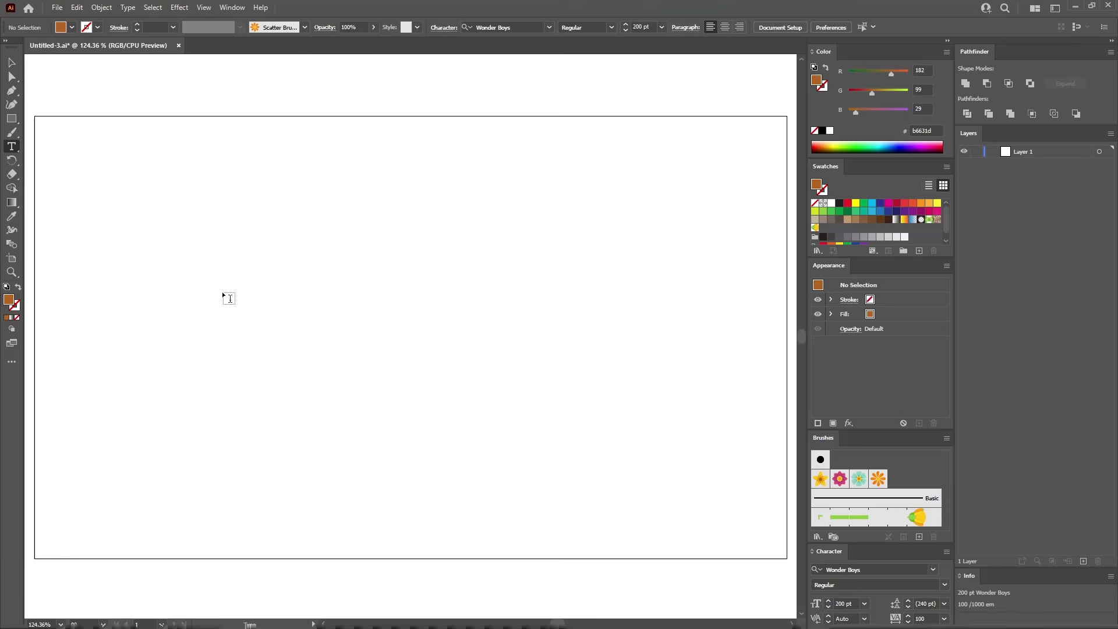
Add the text SPRING and centre it horizontally and vertically on the artboard.
{"action": "left_click", "coordinate": [191, 295]}
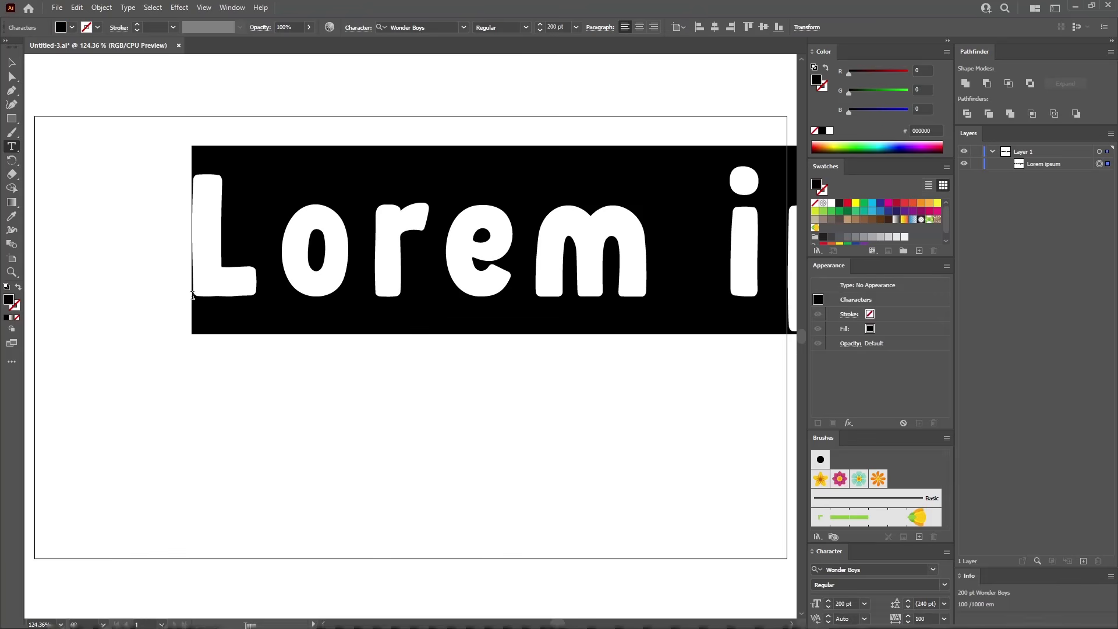
{"action": "type", "text": "SPRING"}
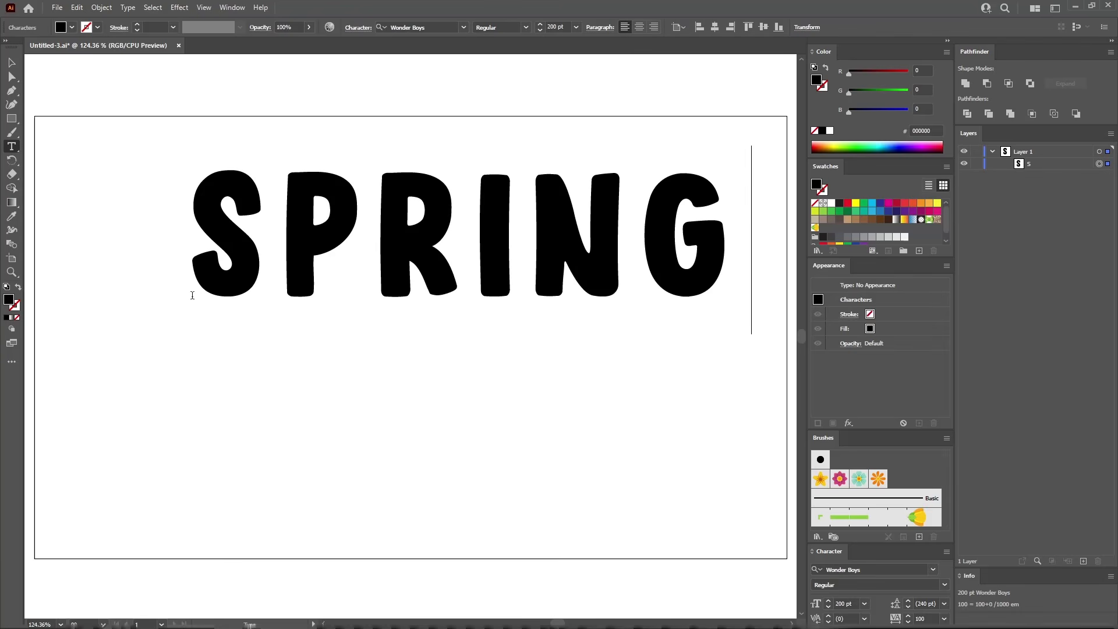
{"action": "key", "text": "Escape"}
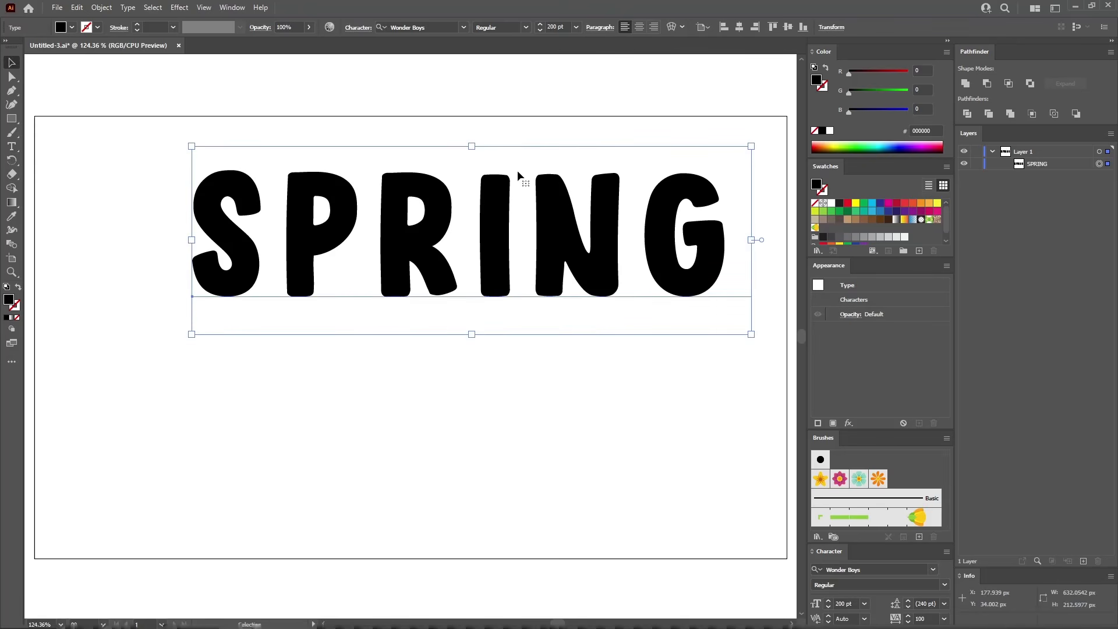
{"action": "left_click", "coordinate": [707, 27]}
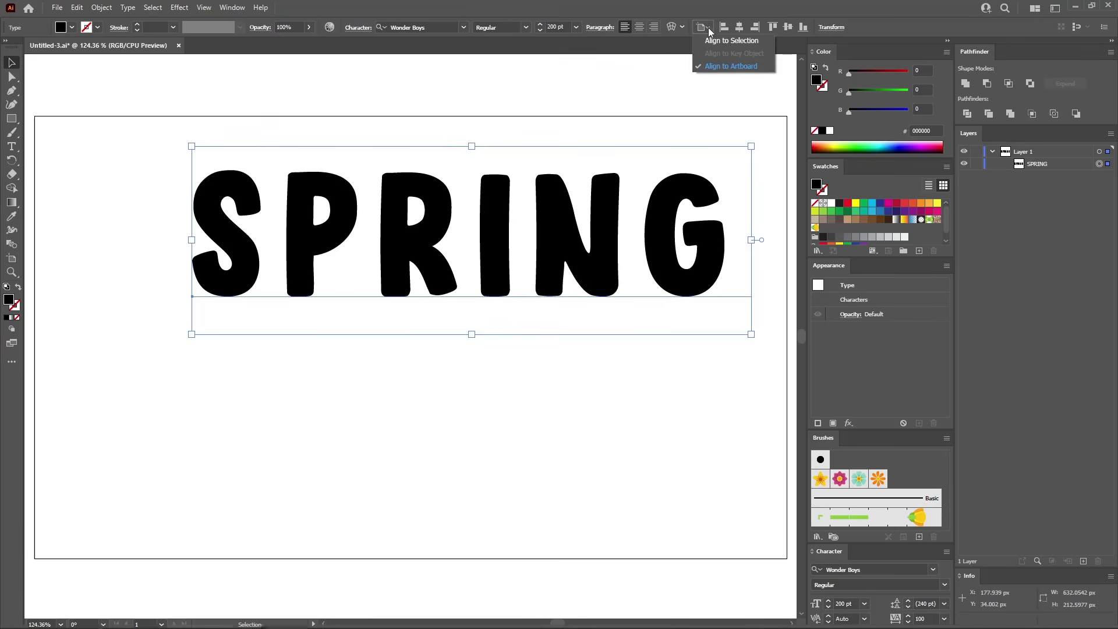
{"action": "left_click", "coordinate": [708, 27]}
{"action": "left_click", "coordinate": [739, 27]}
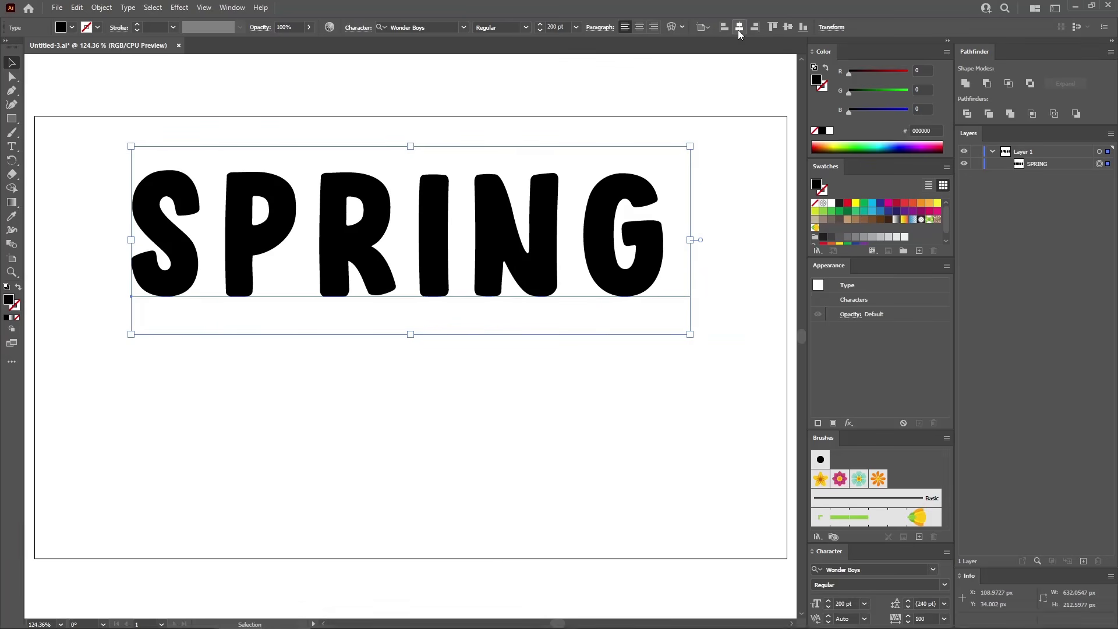
{"action": "left_click", "coordinate": [788, 27]}
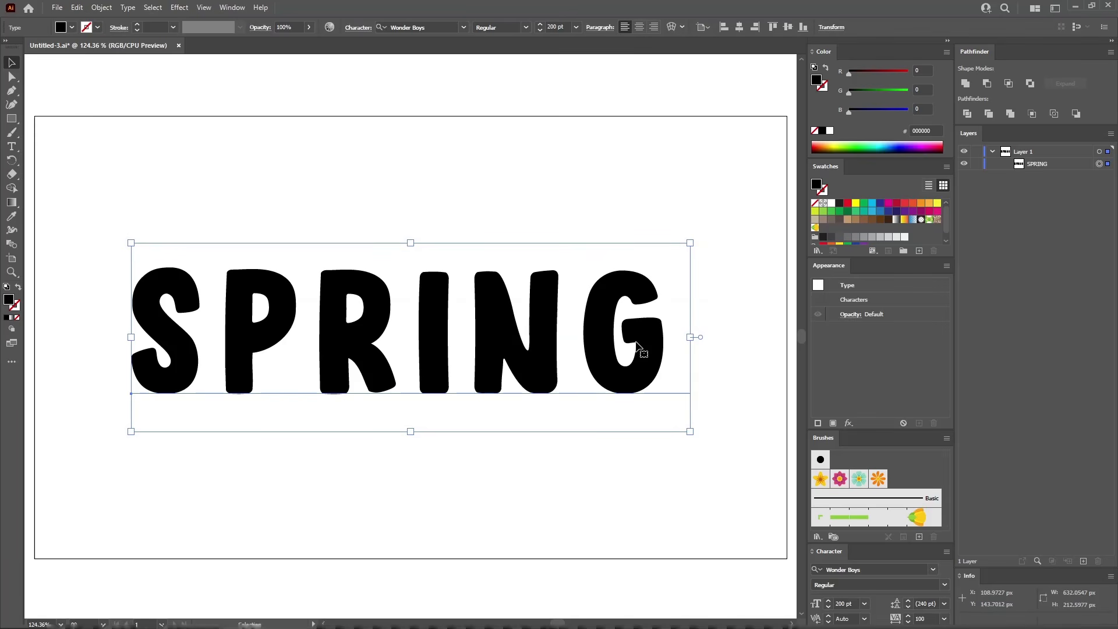
Remove the SPRING text's original colour and add a new appearance fill with RGB 111, 169, 33.
{"action": "left_click", "coordinate": [814, 203]}
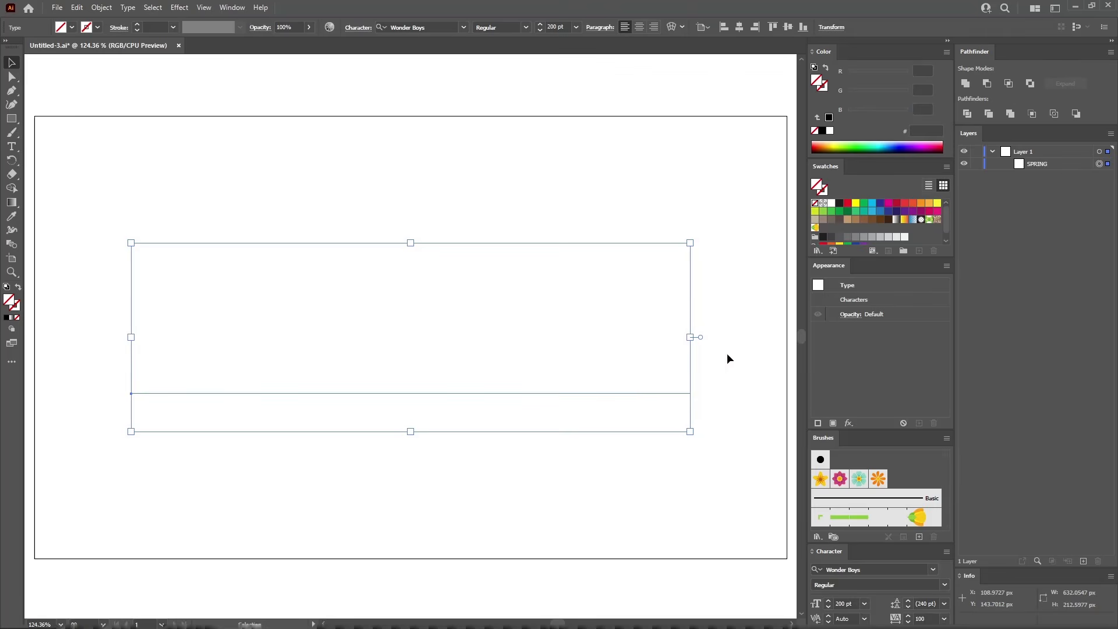
{"action": "left_click", "coordinate": [834, 423]}
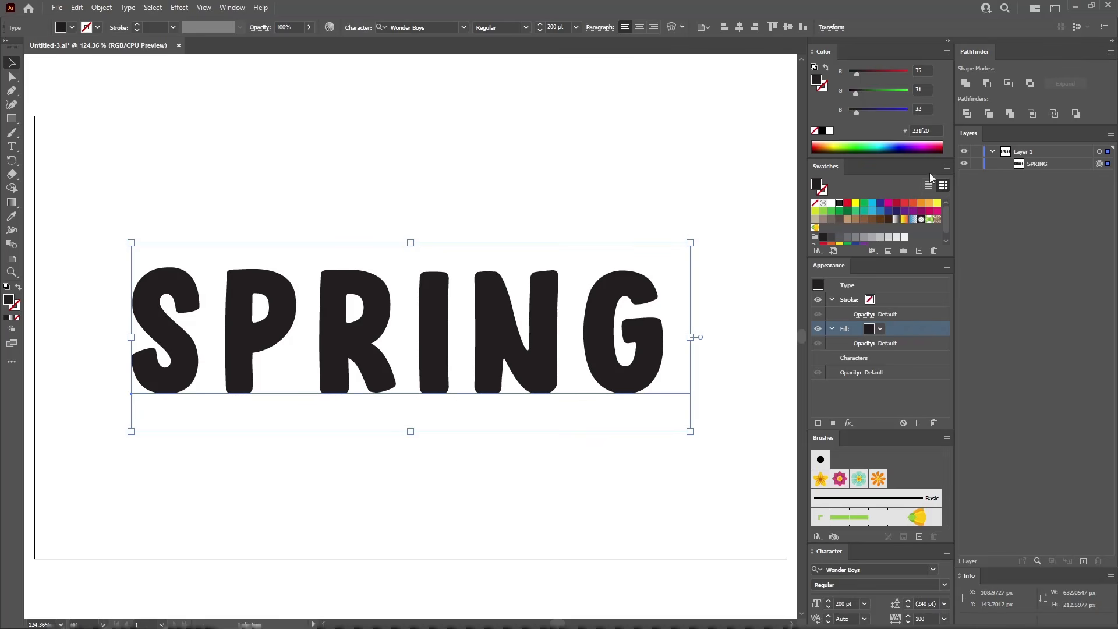
{"action": "left_click", "coordinate": [922, 70]}
{"action": "type", "text": "111"}
{"action": "key", "text": "Tab"}
{"action": "type", "text": "169"}
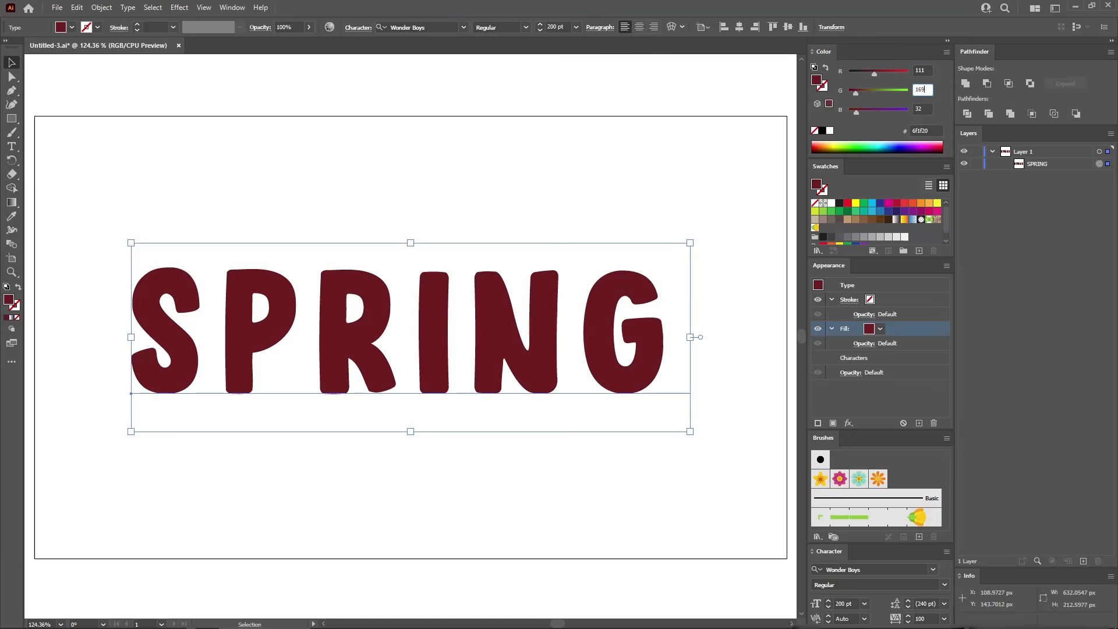
{"action": "key", "text": "Tab"}
{"action": "type", "text": "33"}
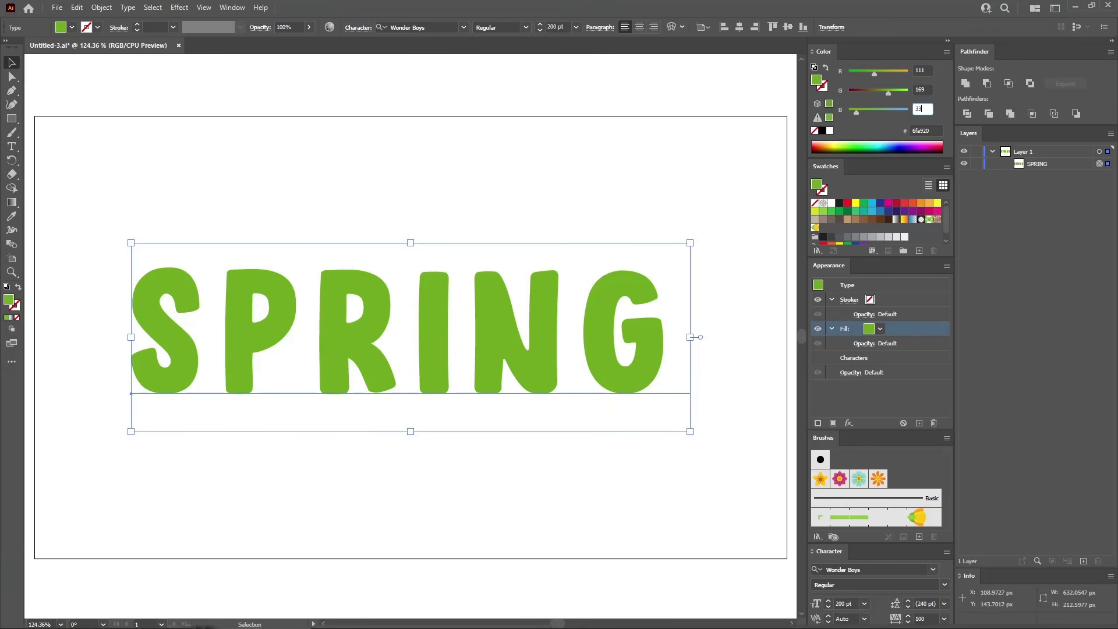
Apply a Roughen effect to the SPRING text's green fill with an absolute size of 2 px and smooth points.
{"action": "left_click", "coordinate": [179, 7]}
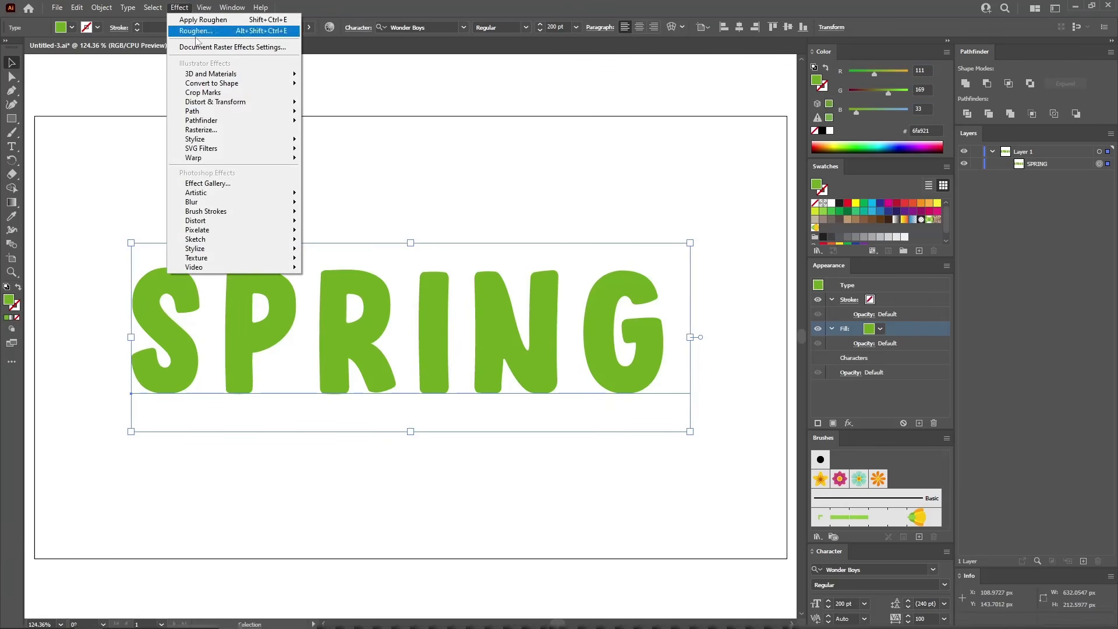
{"action": "mouse_move", "coordinate": [210, 107]}
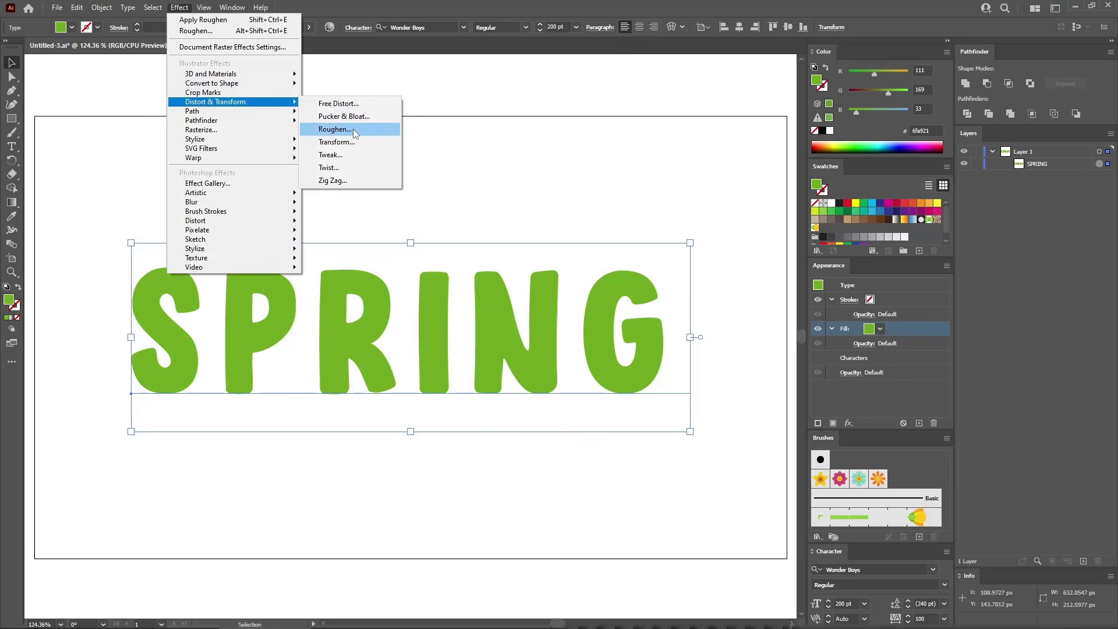
{"action": "left_click", "coordinate": [353, 128]}
{"action": "left_click", "coordinate": [888, 208]}
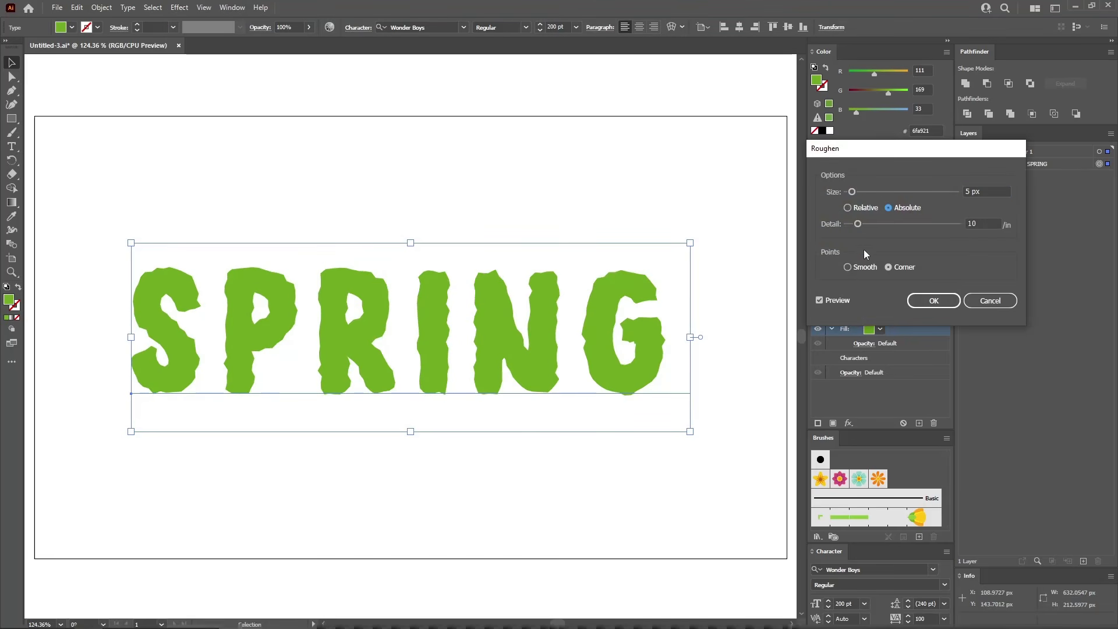
{"action": "left_click", "coordinate": [849, 267]}
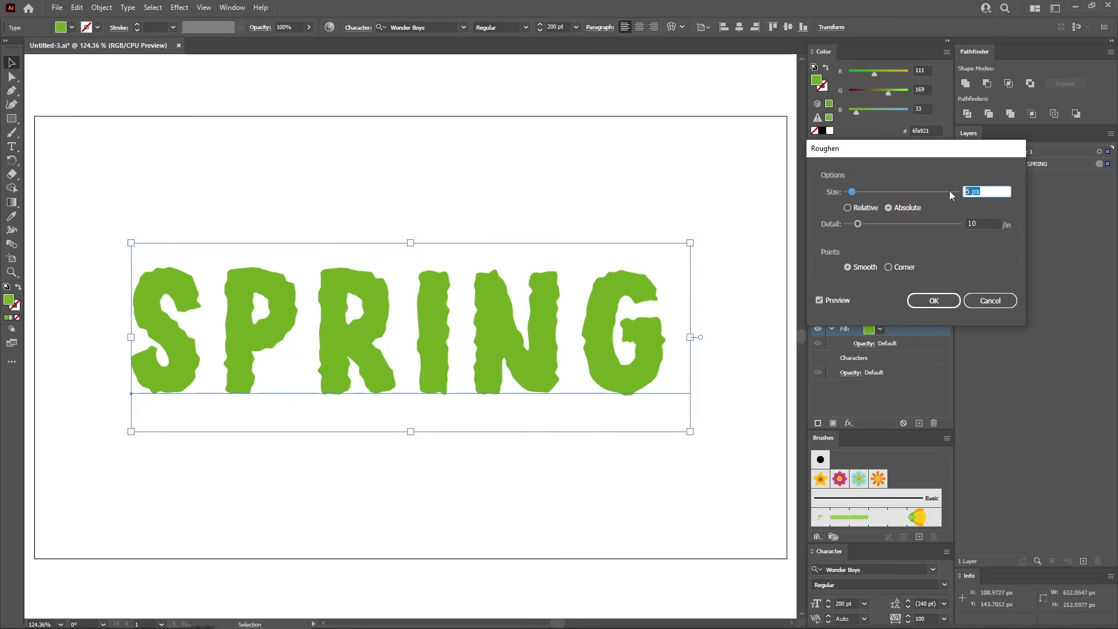
{"action": "type", "text": "2"}
{"action": "left_click", "coordinate": [968, 223]}
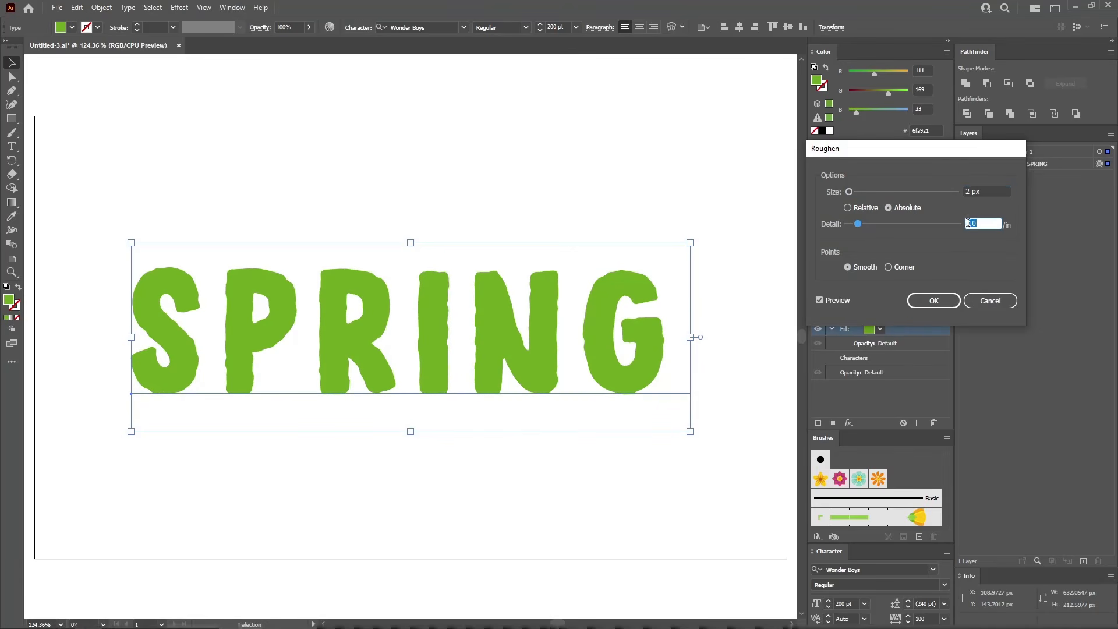
{"action": "left_click", "coordinate": [932, 301]}
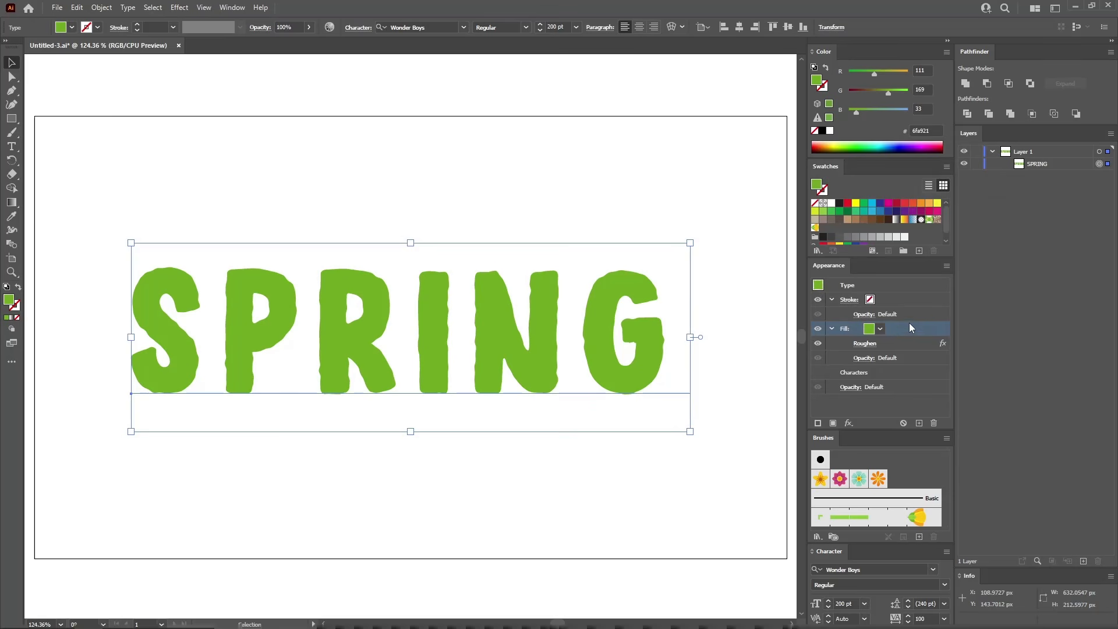
{"action": "left_click", "coordinate": [832, 328]}
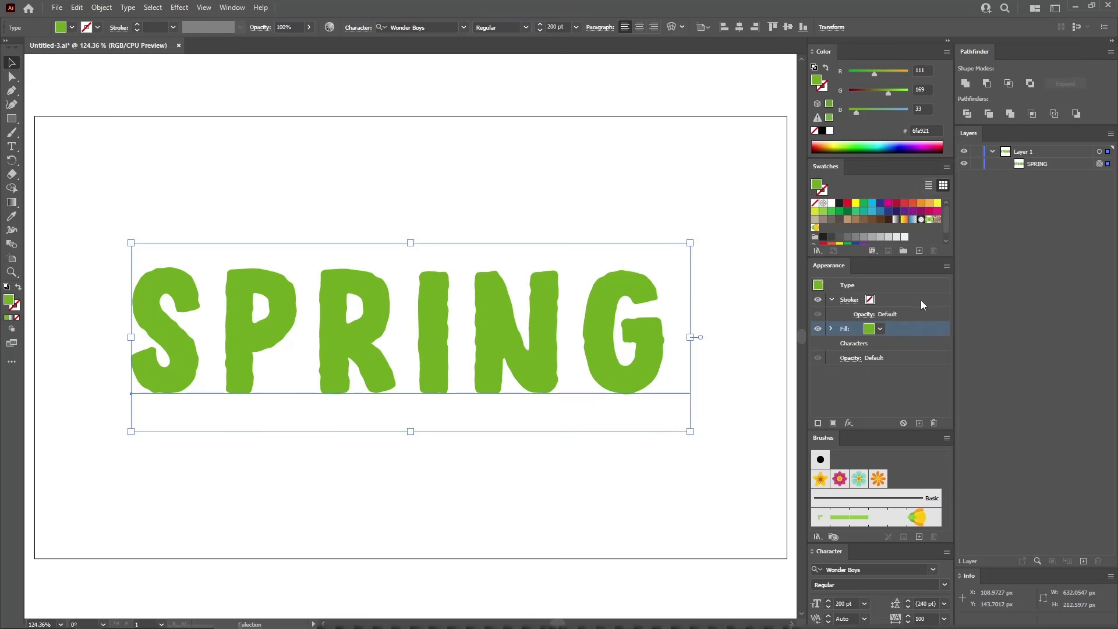
Give the SPRING text's stroke a light green colour of RGB 141, 199, 63.
{"action": "left_click", "coordinate": [849, 302]}
{"action": "left_click", "coordinate": [892, 297]}
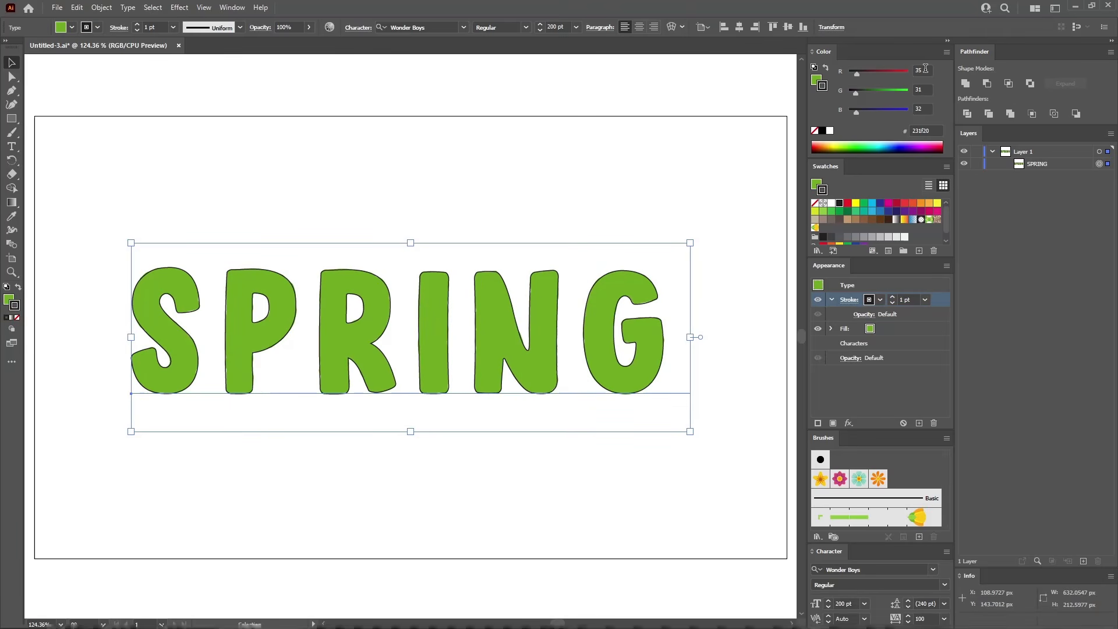
{"action": "left_click_drag", "start_coordinate": [925, 69], "coordinate": [879, 72]}
{"action": "type", "text": "141"}
{"action": "key", "text": "Tab"}
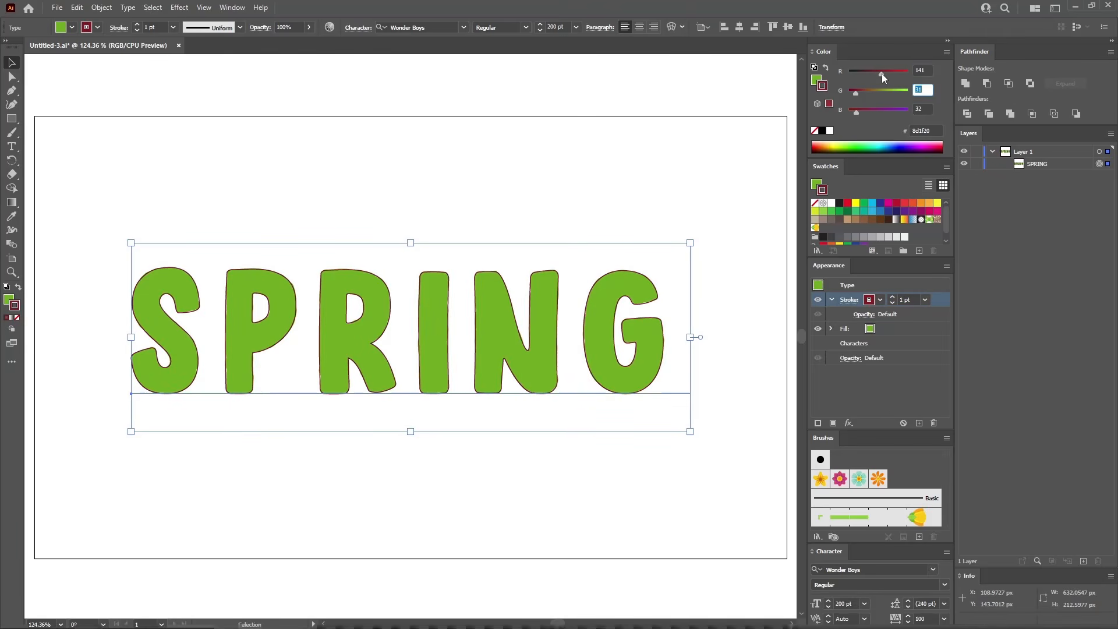
{"action": "type", "text": "1"}
{"action": "key", "text": "Tab"}
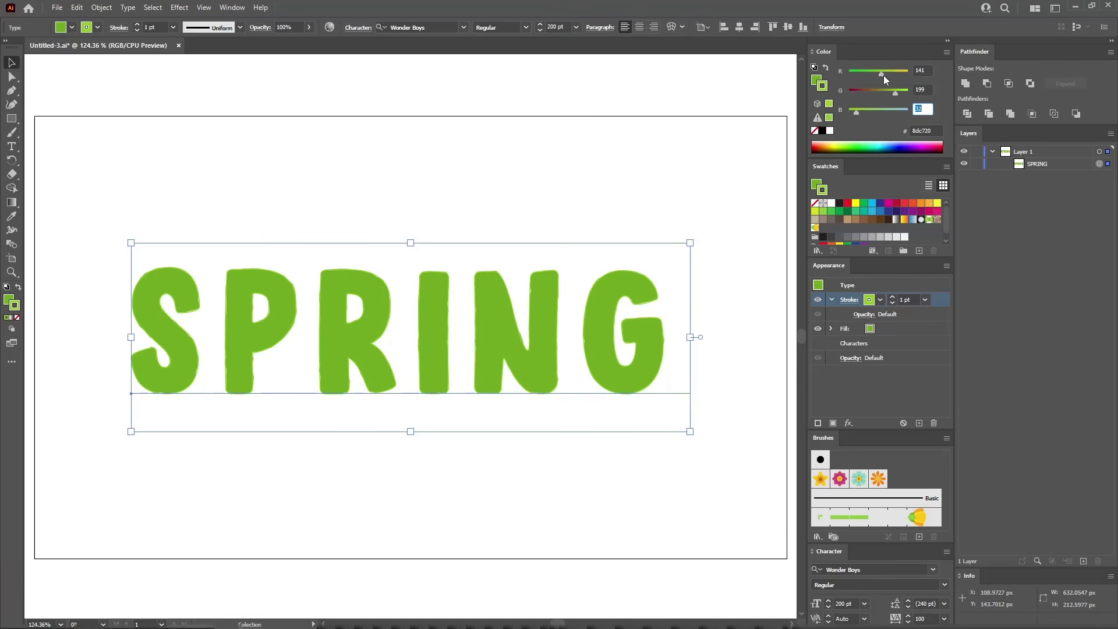
{"action": "type", "text": "63"}
{"action": "key", "text": "Return"}
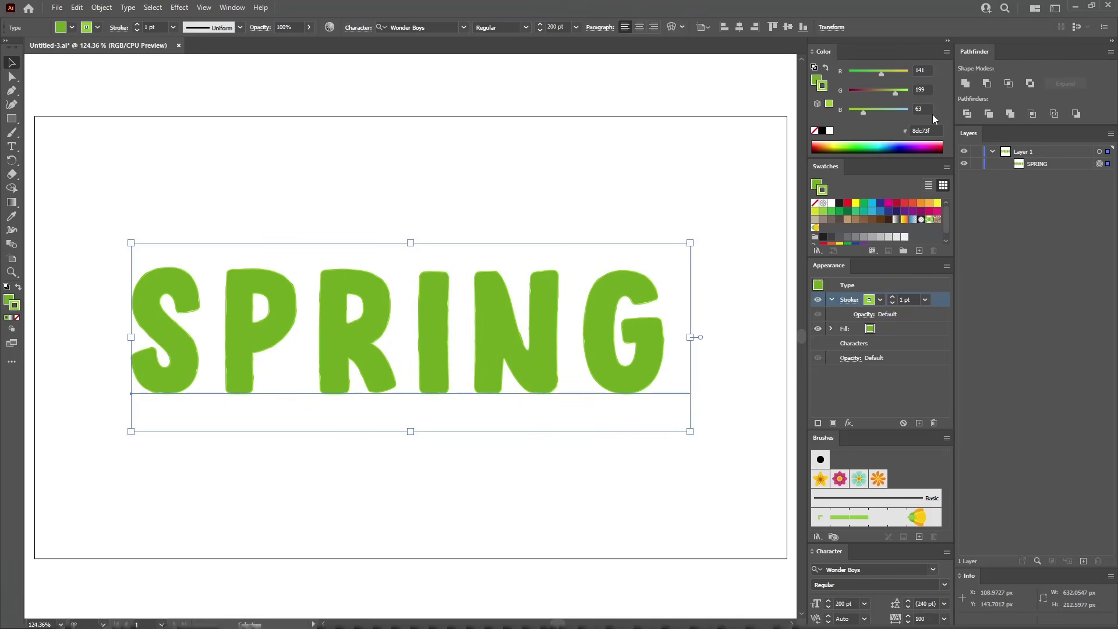
Apply an Offset Path effect to the light green stroke so it sits slightly outside the letters.
{"action": "left_click", "coordinate": [180, 7]}
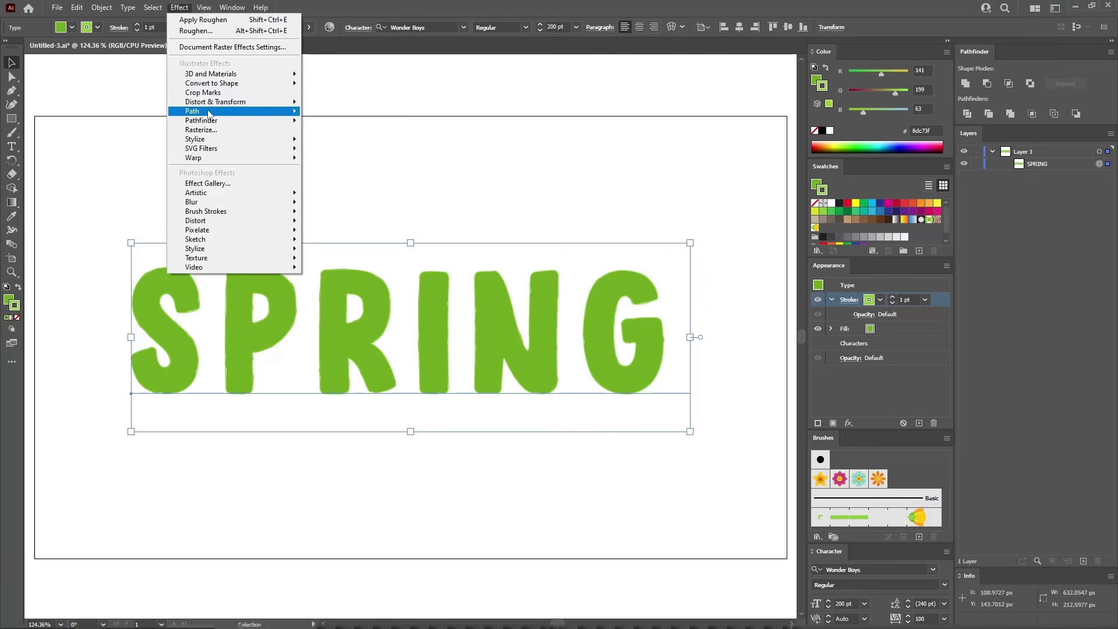
{"action": "mouse_move", "coordinate": [273, 111]}
{"action": "left_click", "coordinate": [324, 113]}
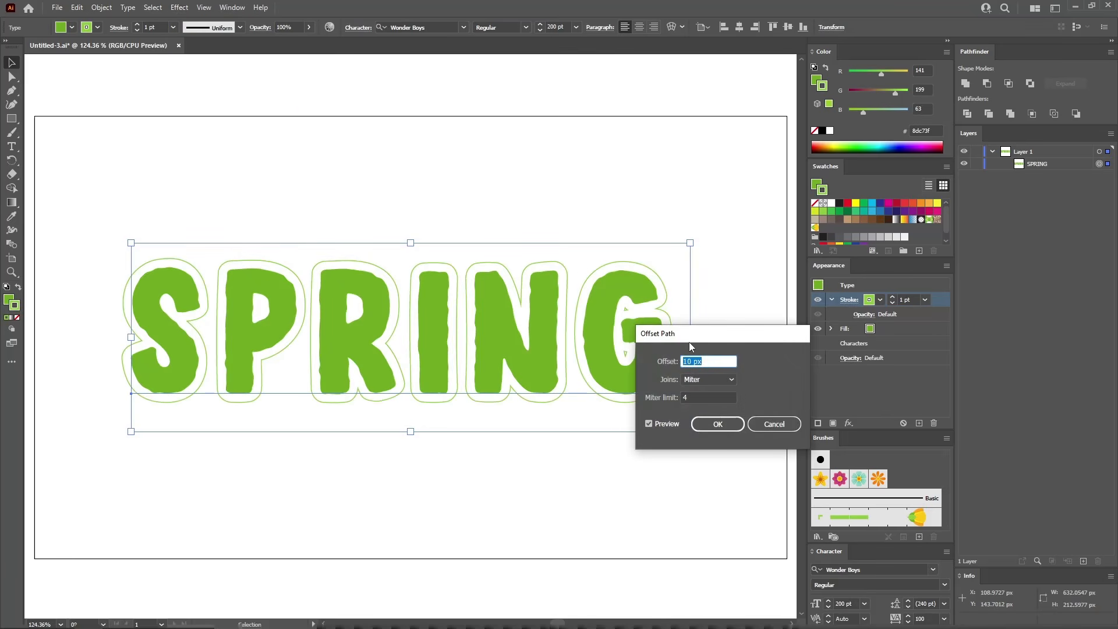
{"action": "left_click", "coordinate": [716, 422]}
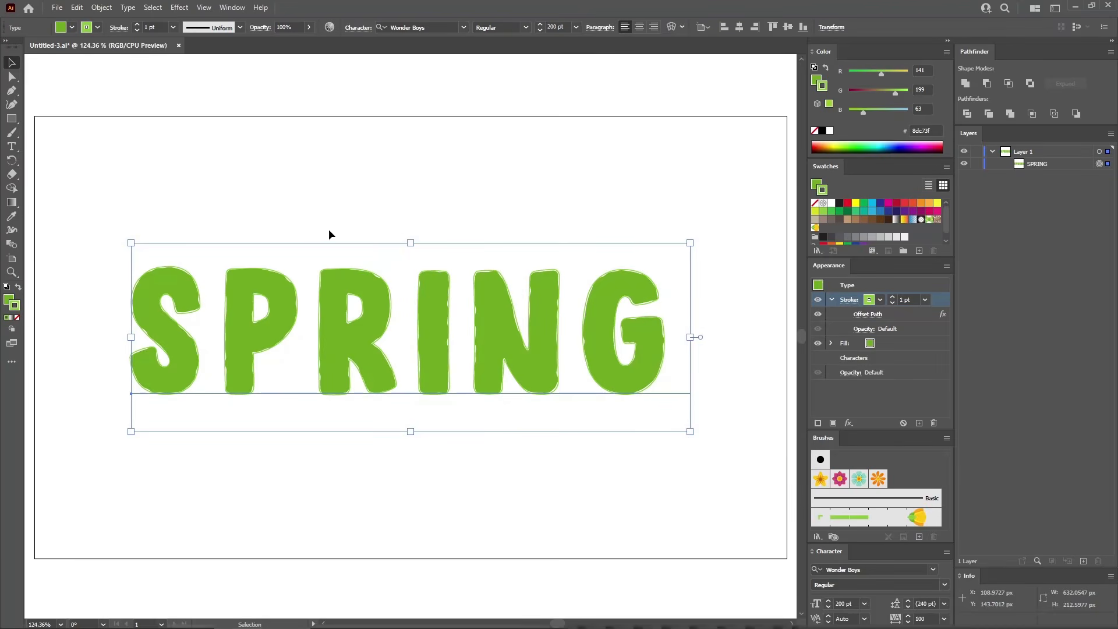
Roughen the light green stroke with an absolute size of 2 px and smooth points.
{"action": "left_click", "coordinate": [180, 8]}
{"action": "mouse_move", "coordinate": [215, 105]}
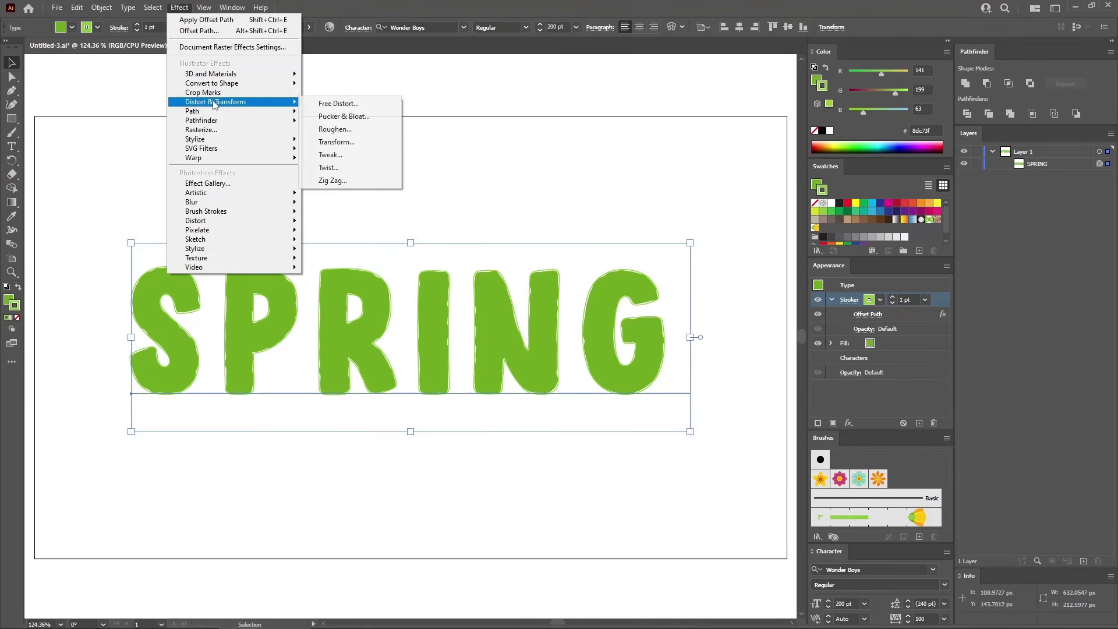
{"action": "left_click", "coordinate": [336, 130]}
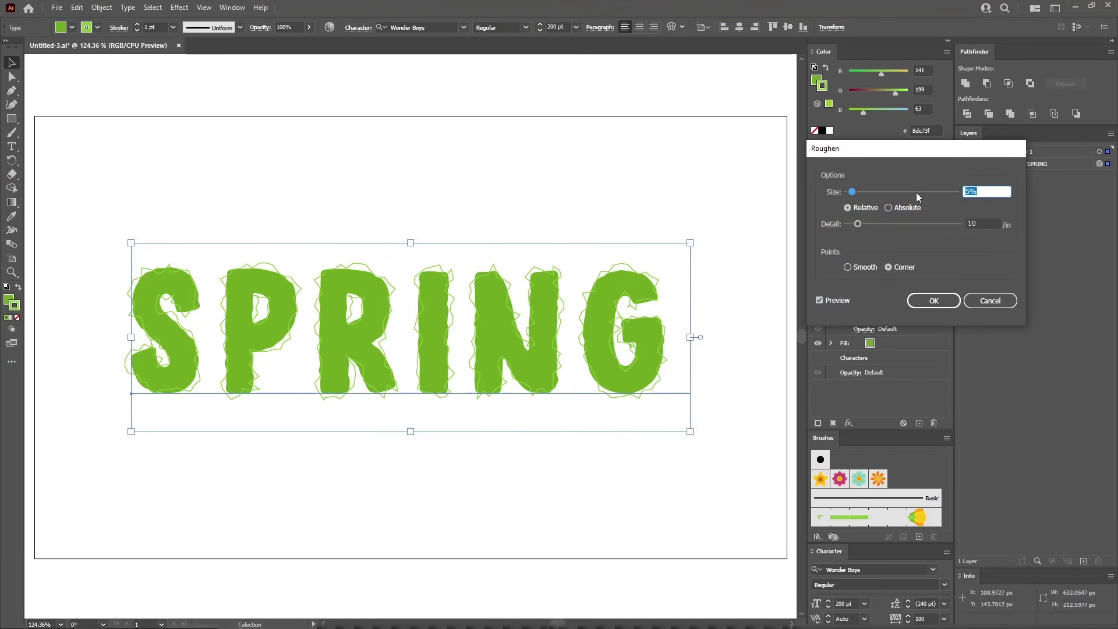
{"action": "left_click", "coordinate": [889, 208]}
{"action": "left_click", "coordinate": [847, 266]}
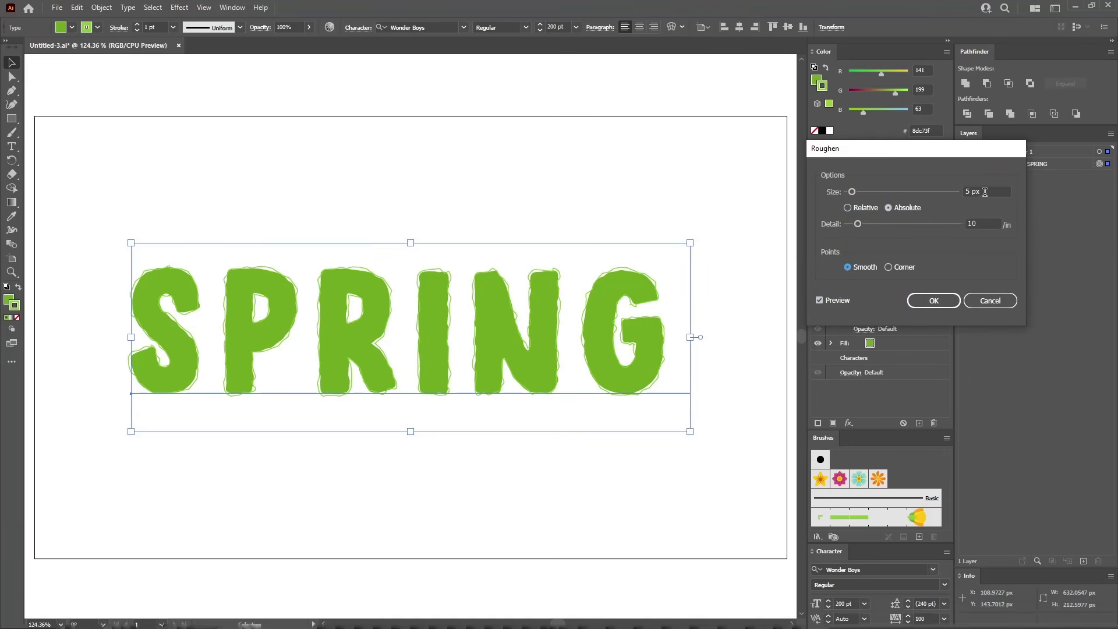
{"action": "left_click", "coordinate": [985, 193]}
{"action": "type", "text": "2"}
{"action": "left_click", "coordinate": [963, 224]}
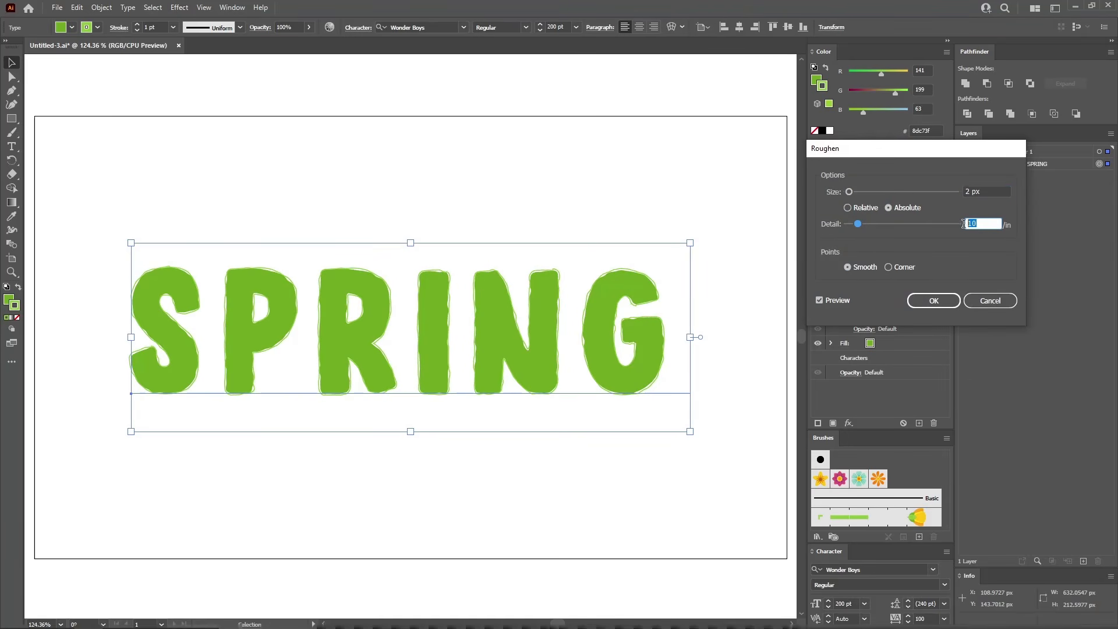
{"action": "left_click", "coordinate": [934, 301]}
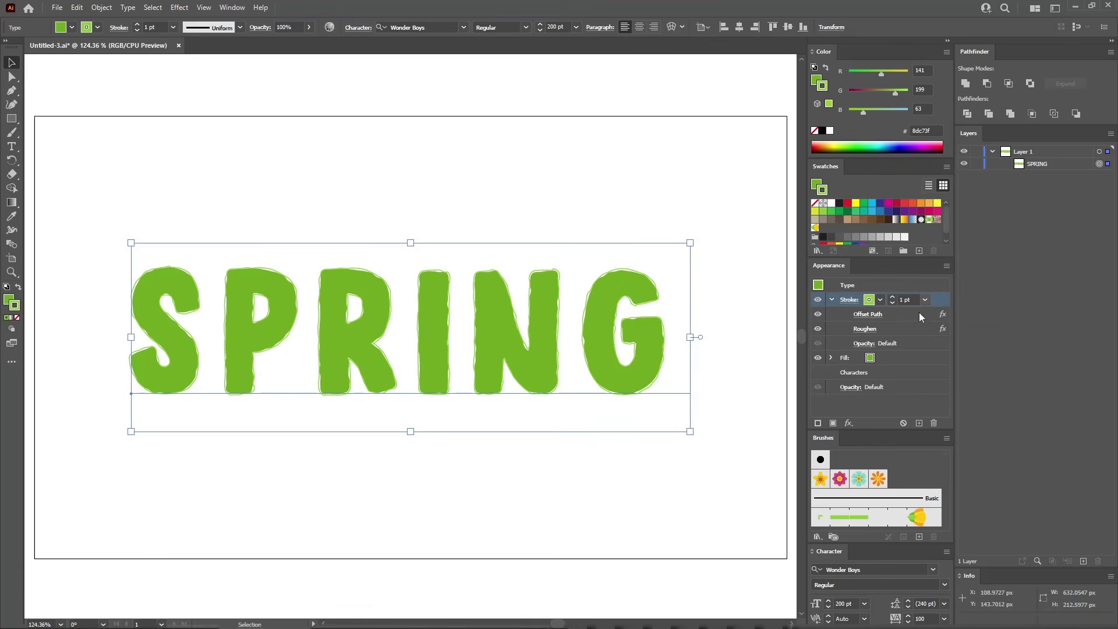
{"action": "left_click", "coordinate": [832, 300]}
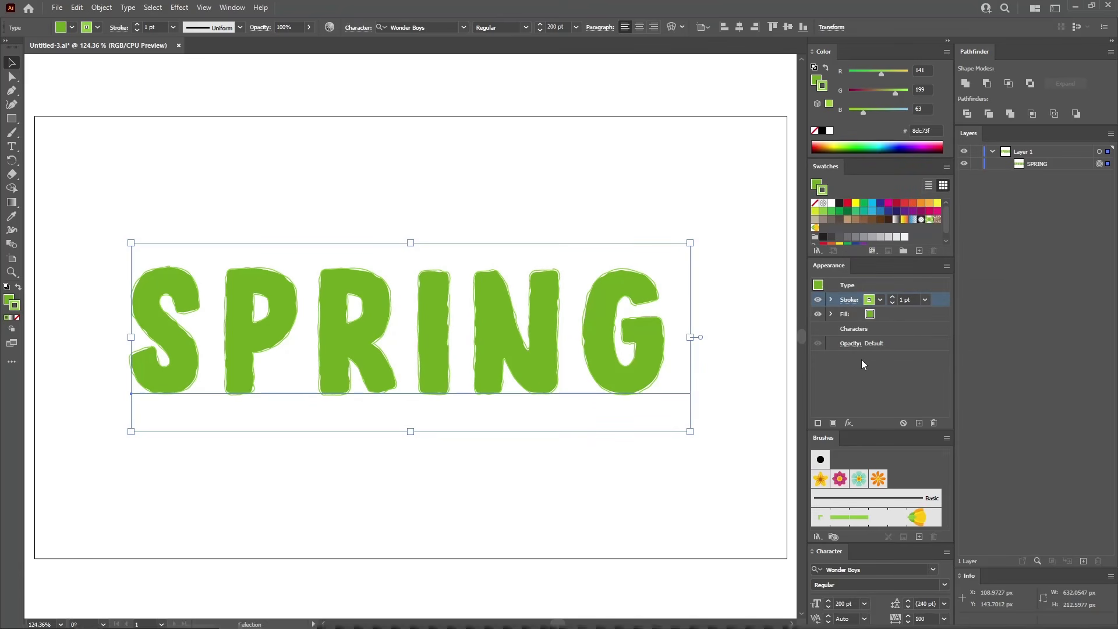
Add a stroke with the yellow flower scatter brush, offset its path by -5 px and colour it yellow, RGB 249, 237, 50.
{"action": "left_click", "coordinate": [817, 423]}
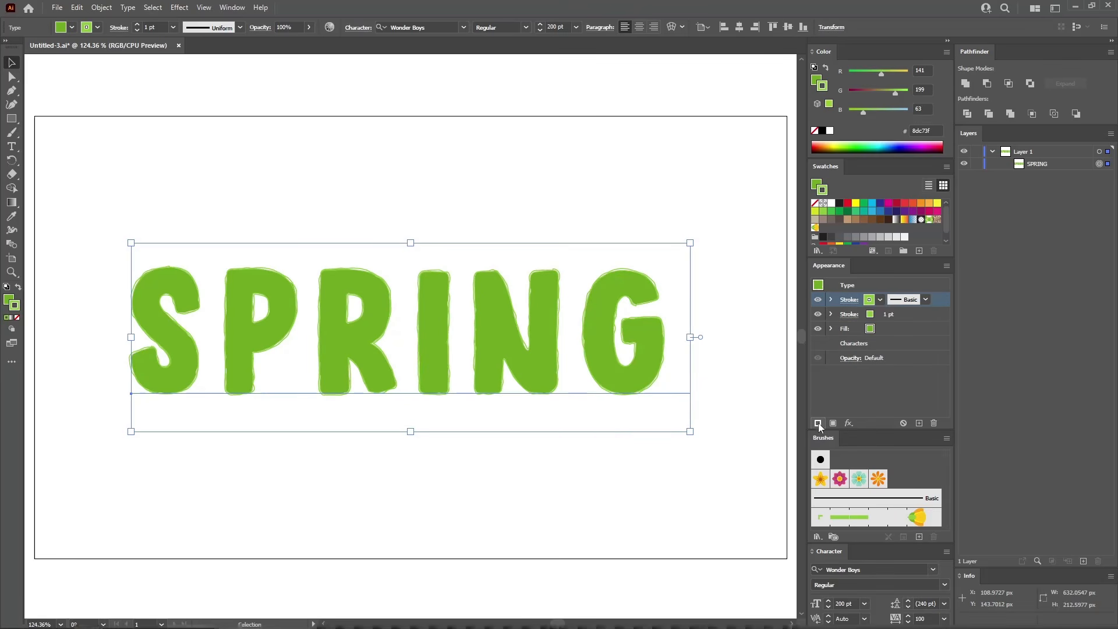
{"action": "left_click", "coordinate": [821, 478]}
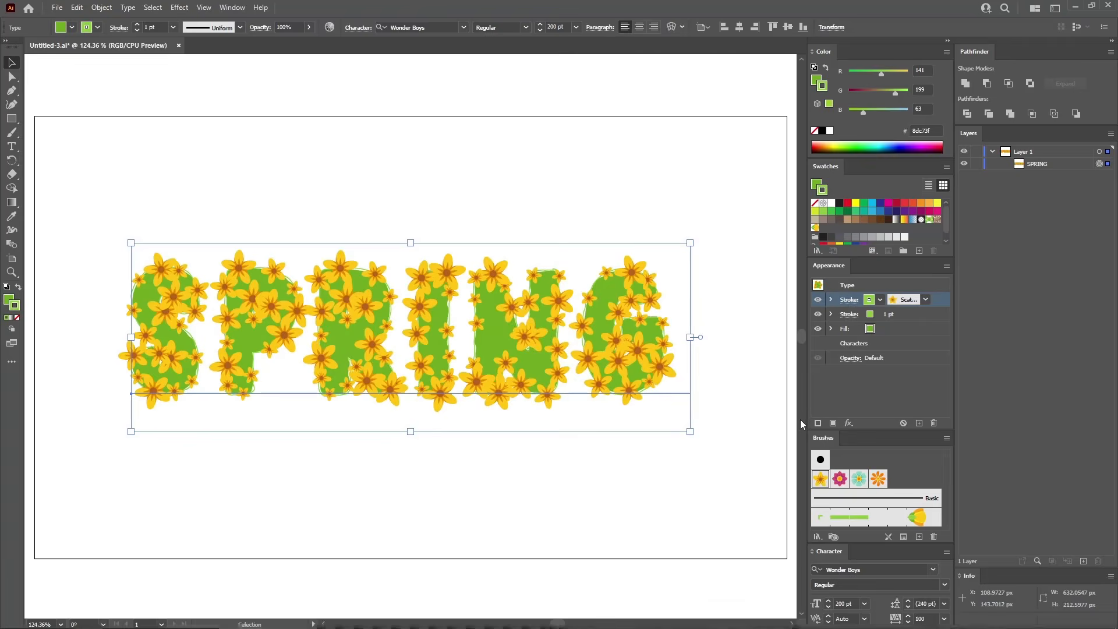
{"action": "left_click", "coordinate": [179, 7]}
{"action": "mouse_move", "coordinate": [225, 111]}
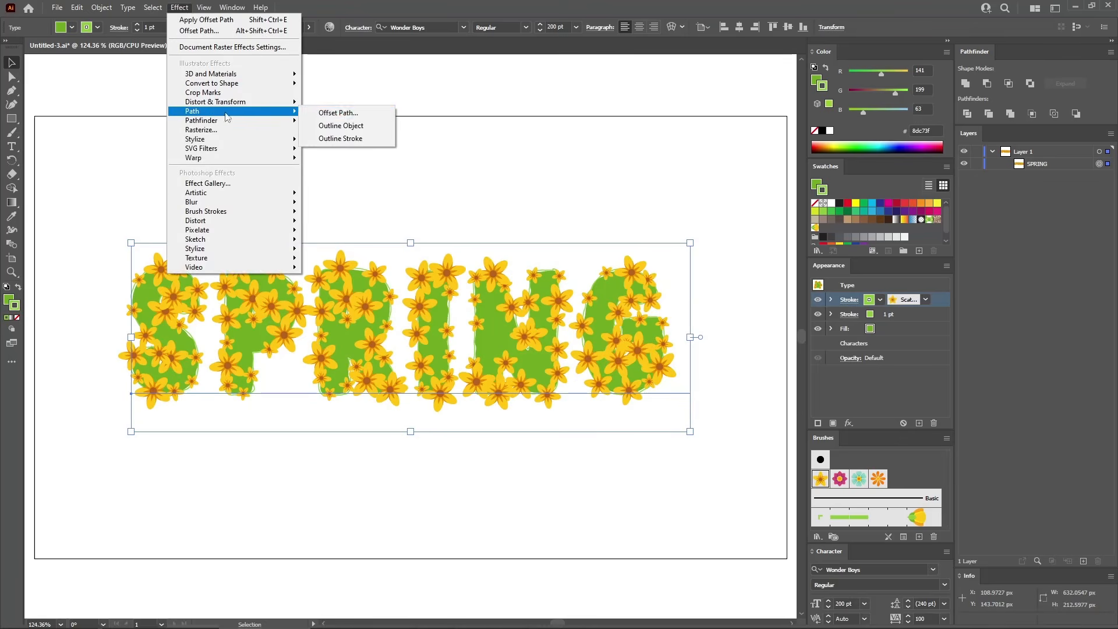
{"action": "left_click", "coordinate": [326, 113]}
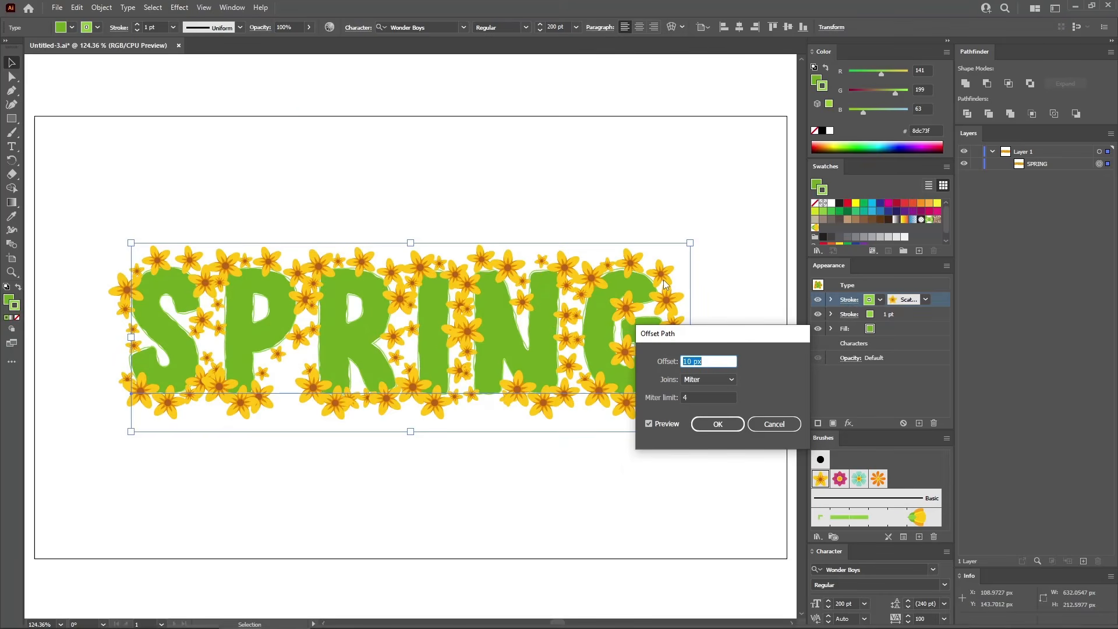
{"action": "type", "text": "-5"}
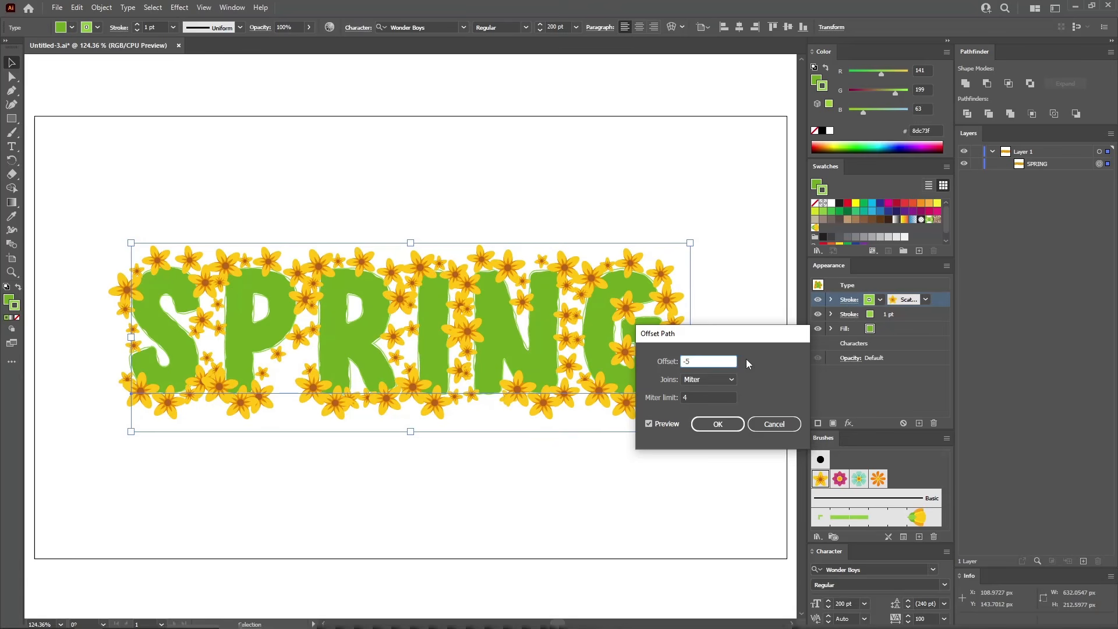
{"action": "left_click", "coordinate": [722, 421]}
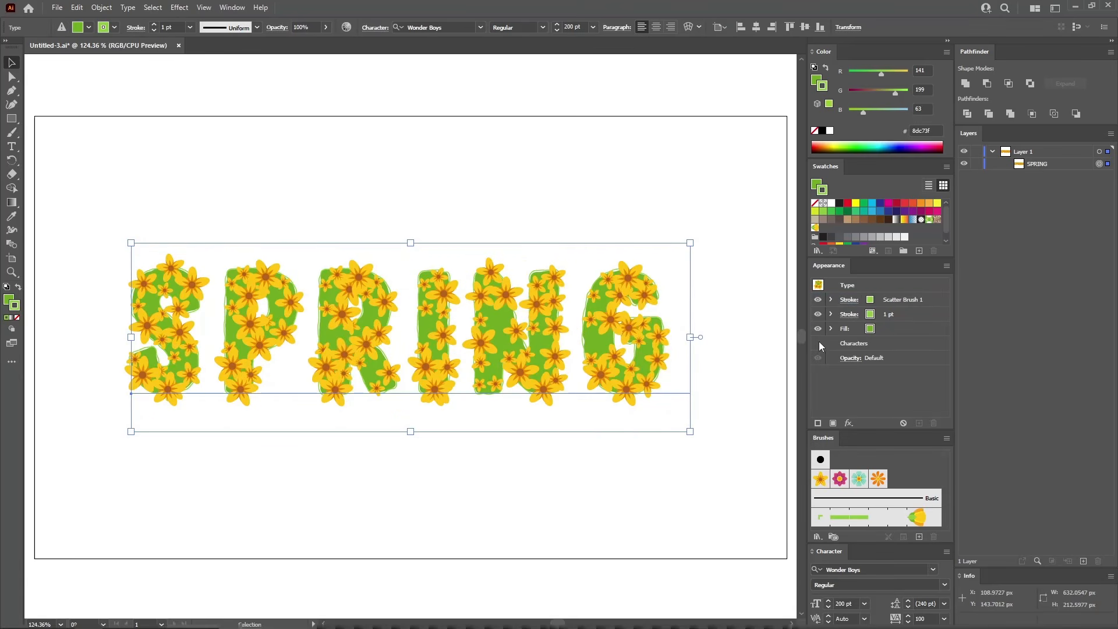
{"action": "left_click", "coordinate": [928, 299]}
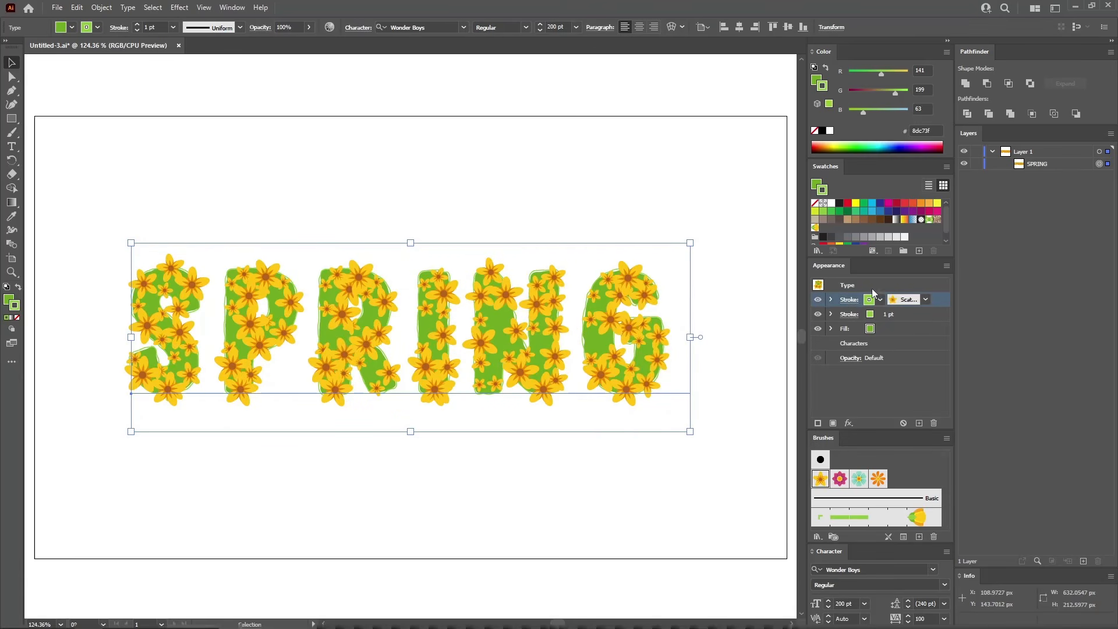
{"action": "left_click", "coordinate": [937, 202]}
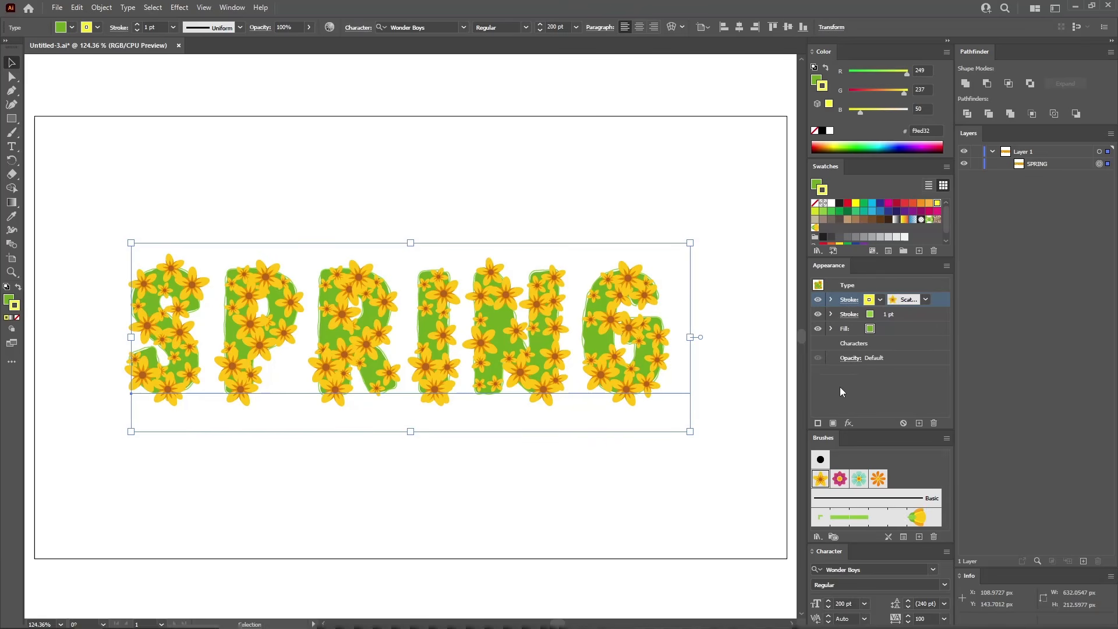
Add another stroke with the pink flower scatter brush, coloured RGB 218, 28, 92, and offset its path inward.
{"action": "left_click", "coordinate": [818, 423]}
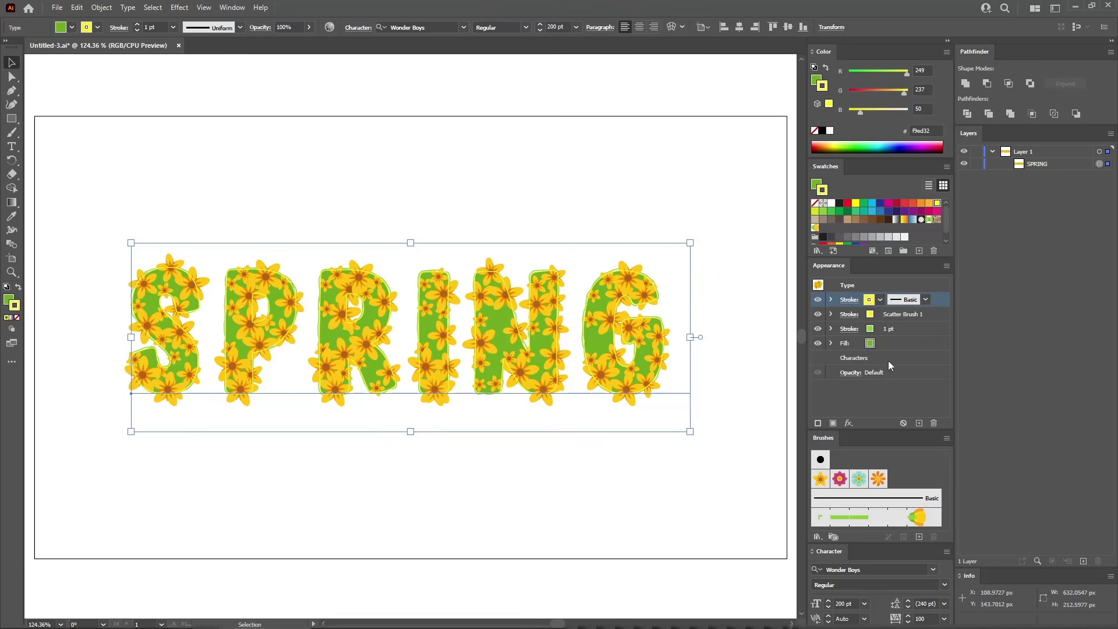
{"action": "left_click", "coordinate": [839, 479]}
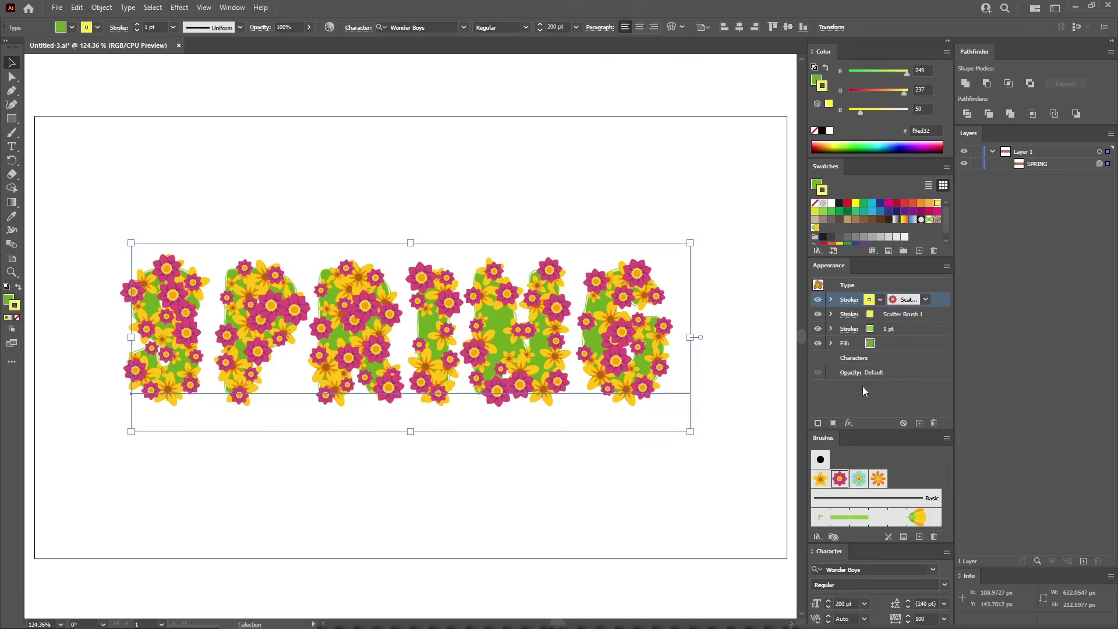
{"action": "left_click", "coordinate": [930, 211]}
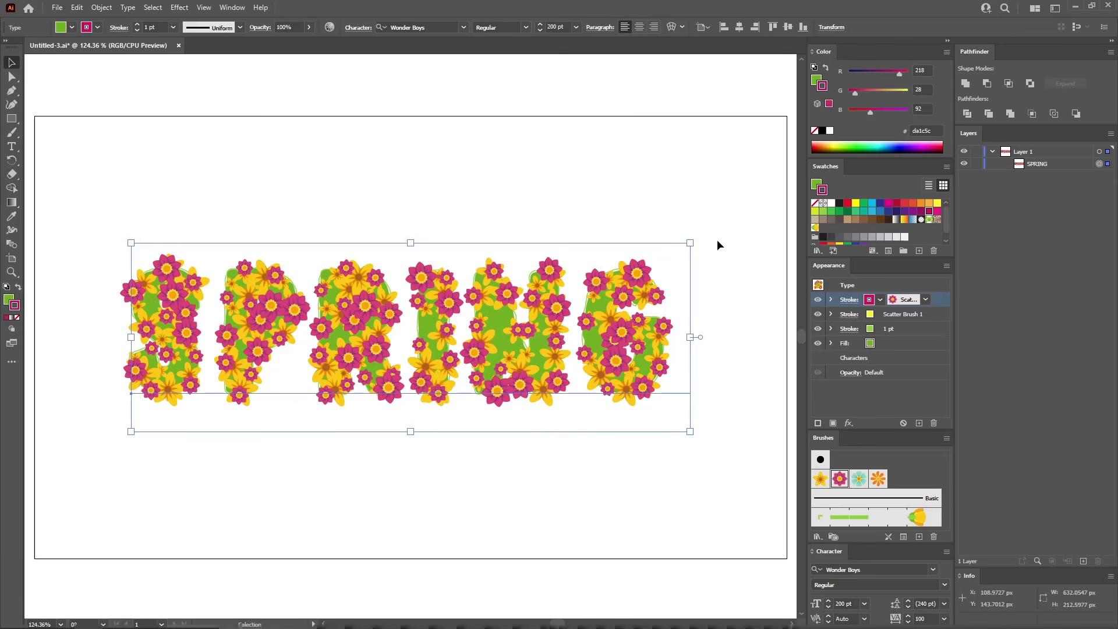
{"action": "left_click", "coordinate": [179, 8]}
{"action": "mouse_move", "coordinate": [256, 111]}
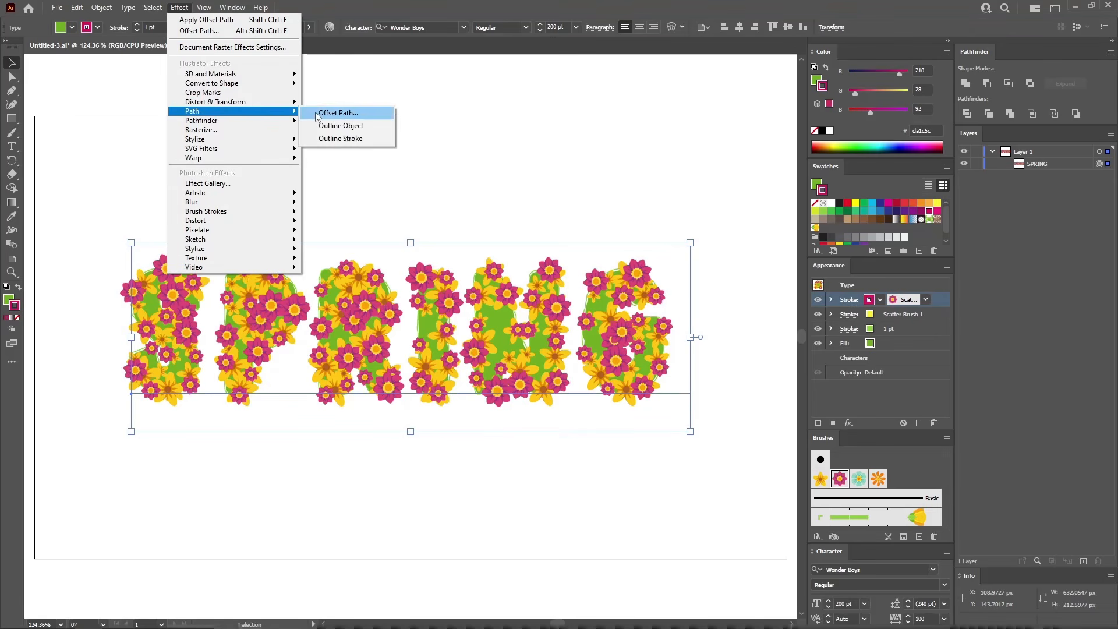
{"action": "left_click", "coordinate": [317, 114]}
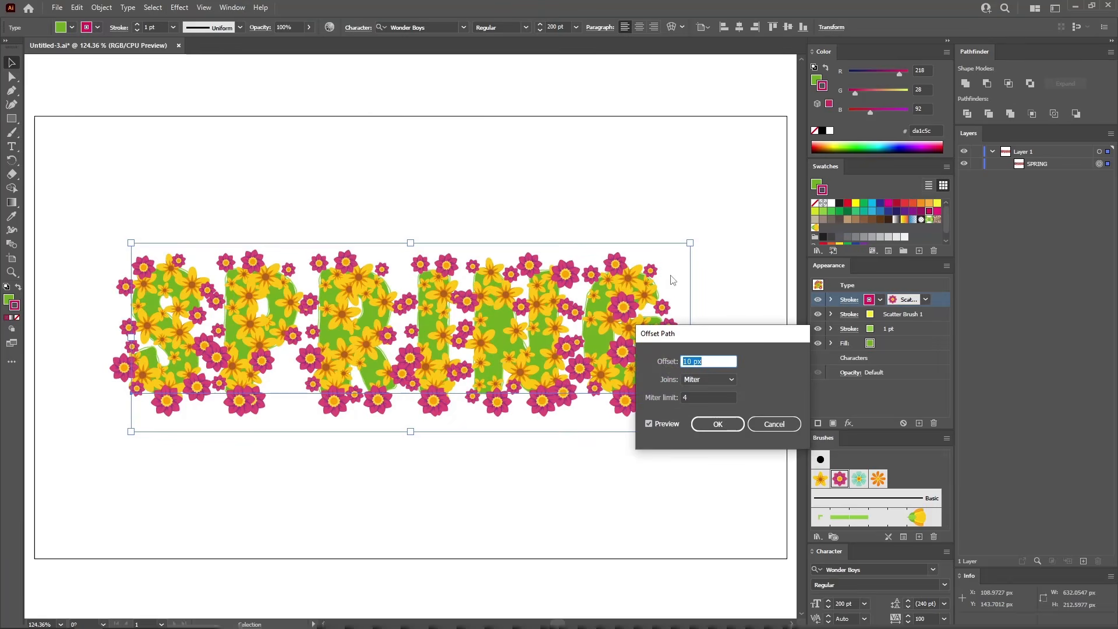
{"action": "left_click", "coordinate": [685, 361]}
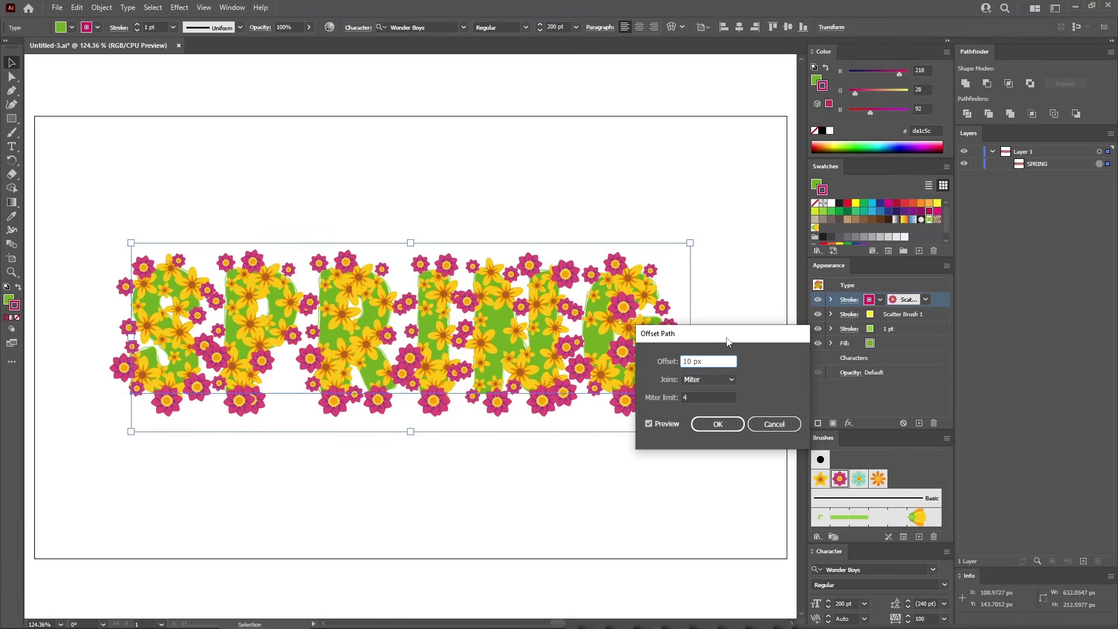
{"action": "left_click", "coordinate": [717, 423]}
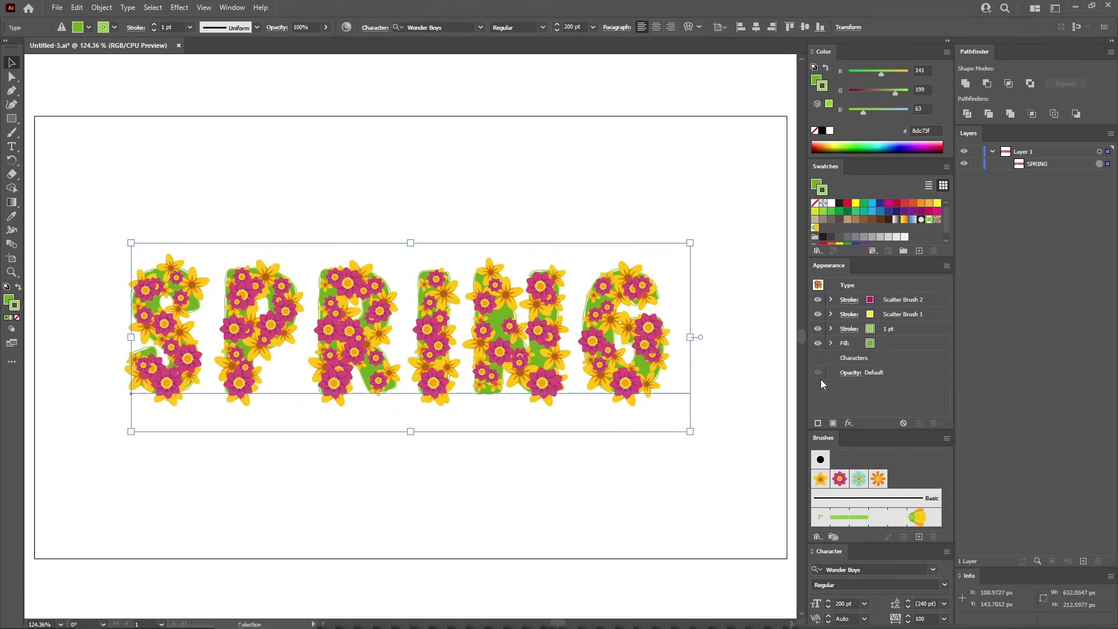
Add a stroke above the pink flower stroke with the turquoise flower scatter brush, coloured RGB 0, 167, 157.
{"action": "left_click", "coordinate": [903, 300]}
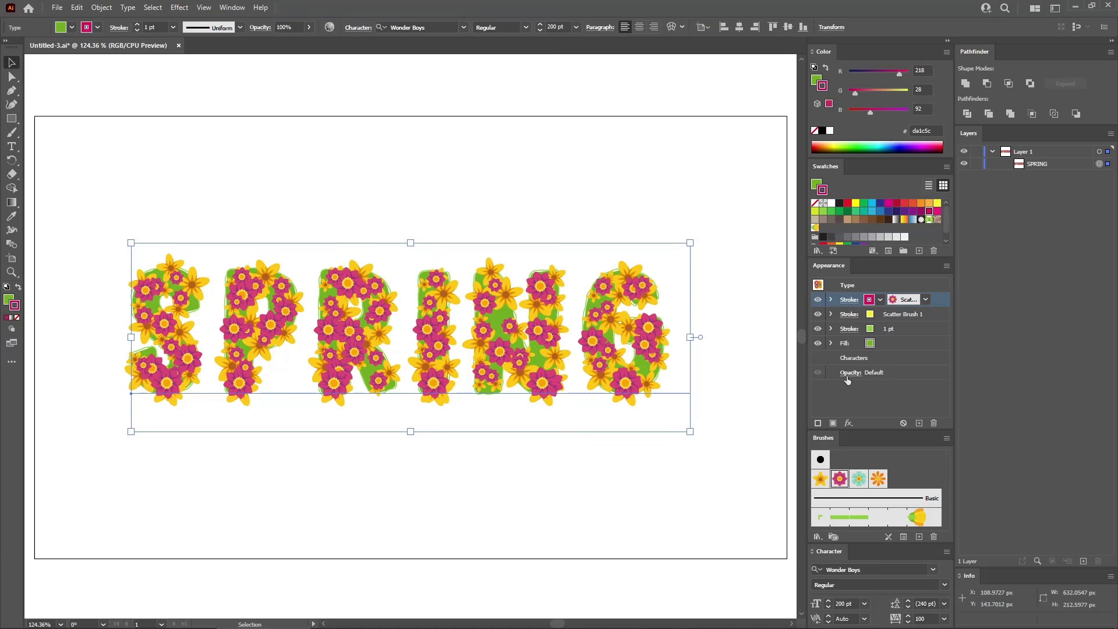
{"action": "left_click", "coordinate": [818, 423]}
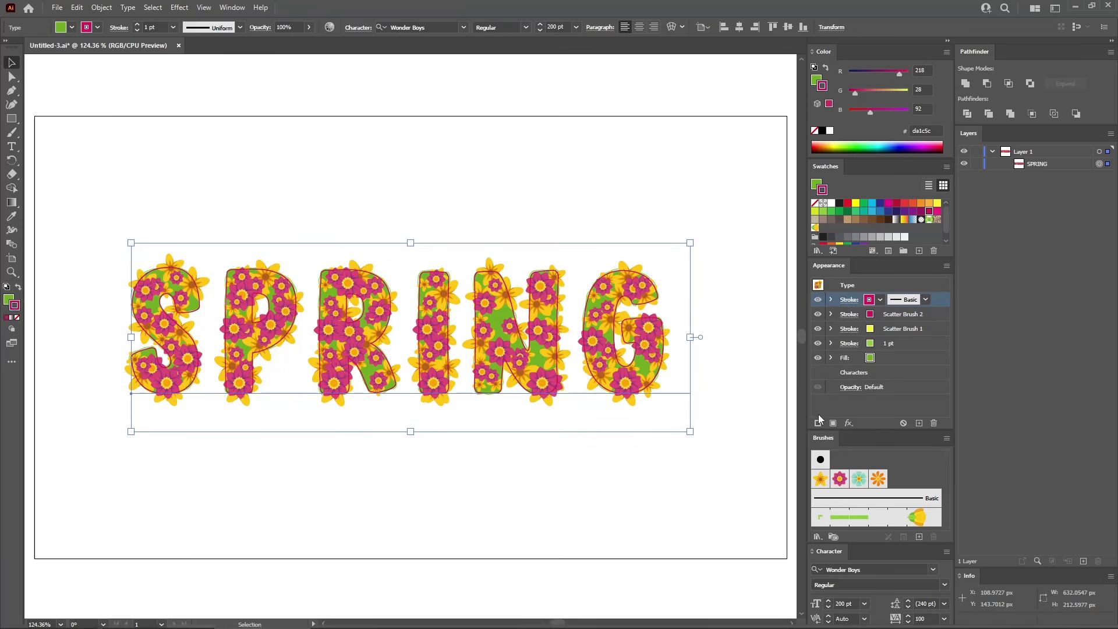
{"action": "left_click", "coordinate": [858, 477]}
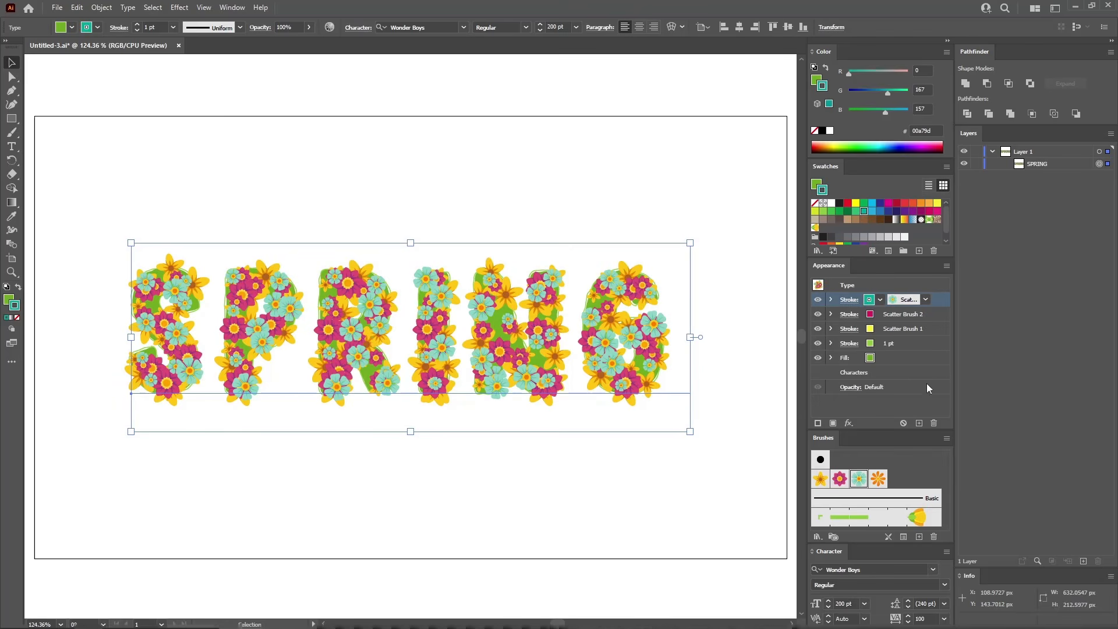
Add another stroke on top with the orange flower scatter brush, coloured orange, hex f7941d, and deselect the text.
{"action": "left_click", "coordinate": [818, 423]}
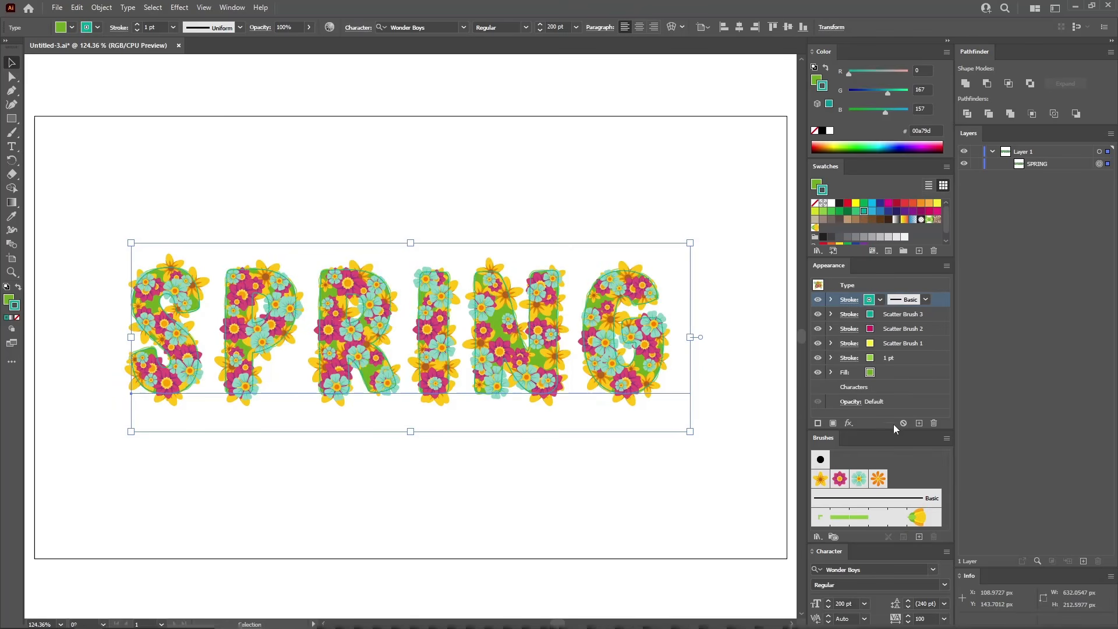
{"action": "left_click", "coordinate": [878, 479]}
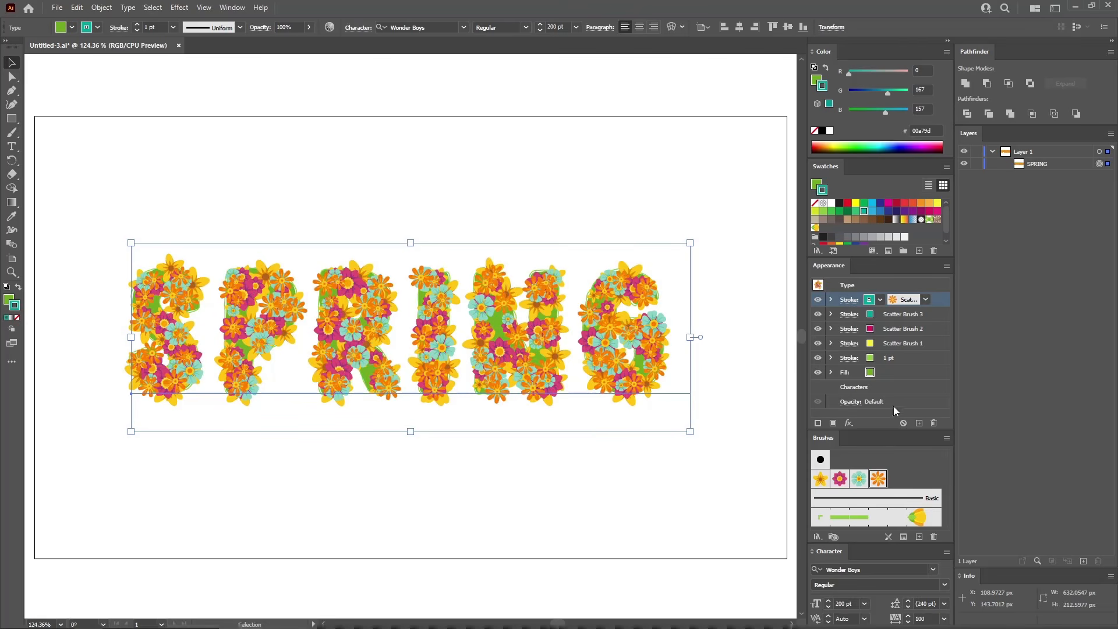
{"action": "left_click", "coordinate": [921, 204]}
{"action": "left_click", "coordinate": [330, 198]}
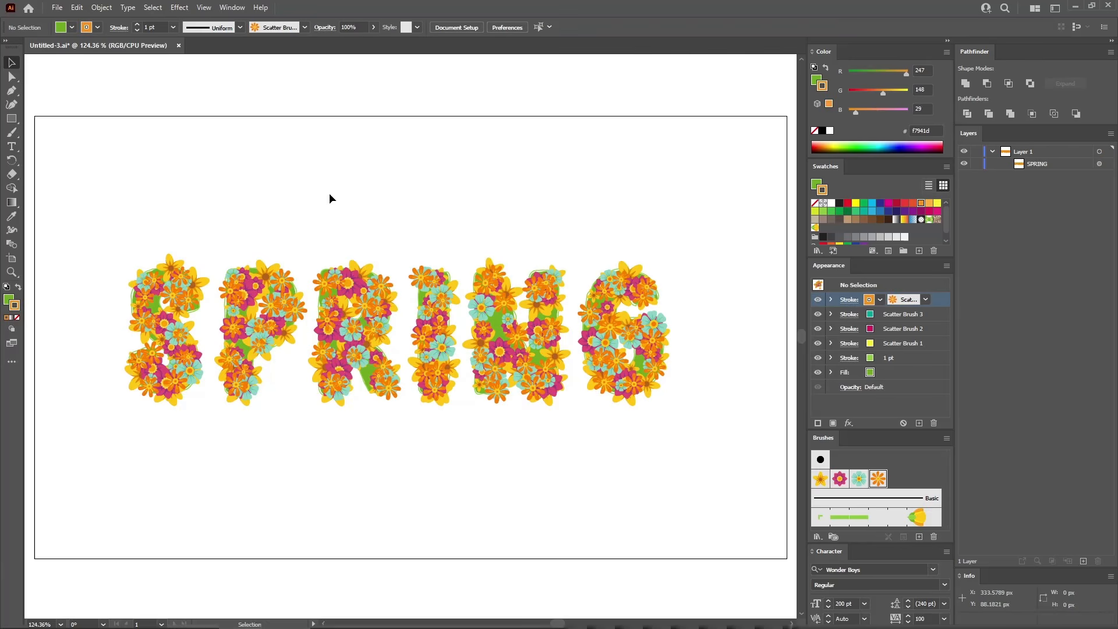
Paint pairs of curved tulip stems growing out of the letters G, S and R with the Paintbrush and the yellow tulip art brush.
{"action": "key", "text": "b"}
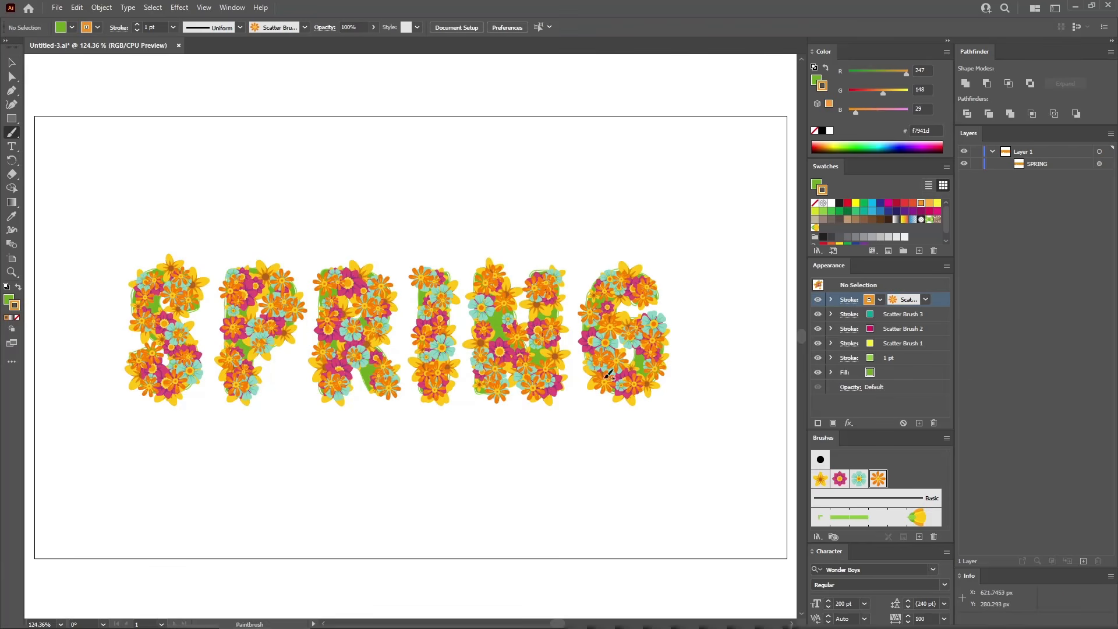
{"action": "left_click", "coordinate": [821, 518]}
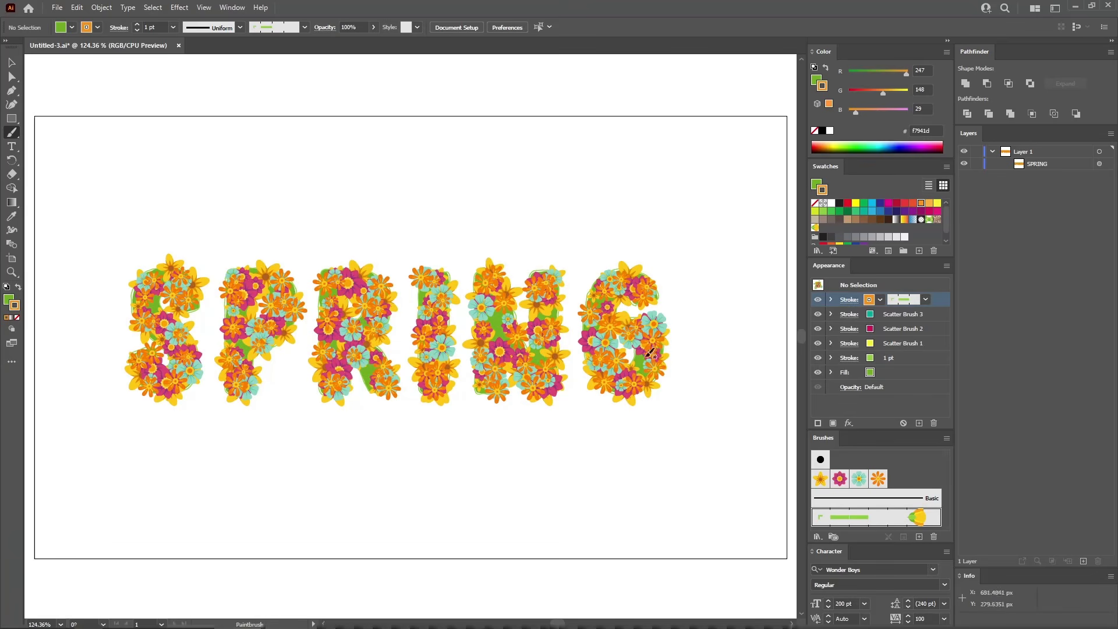
{"action": "mouse_move", "coordinate": [623, 267]}
{"action": "left_mouse_down"}
{"action": "mouse_move", "coordinate": [680, 269]}
{"action": "mouse_move", "coordinate": [702, 251]}
{"action": "mouse_move", "coordinate": [679, 286]}
{"action": "left_mouse_up"}
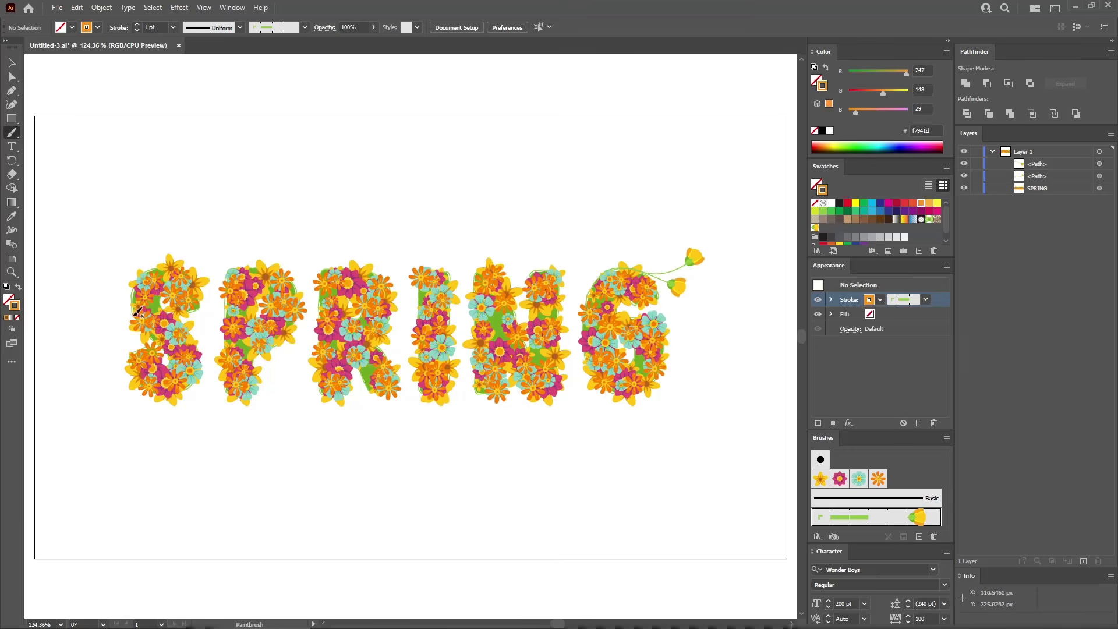
{"action": "left_click_drag", "start_coordinate": [132, 289], "coordinate": [151, 238]}
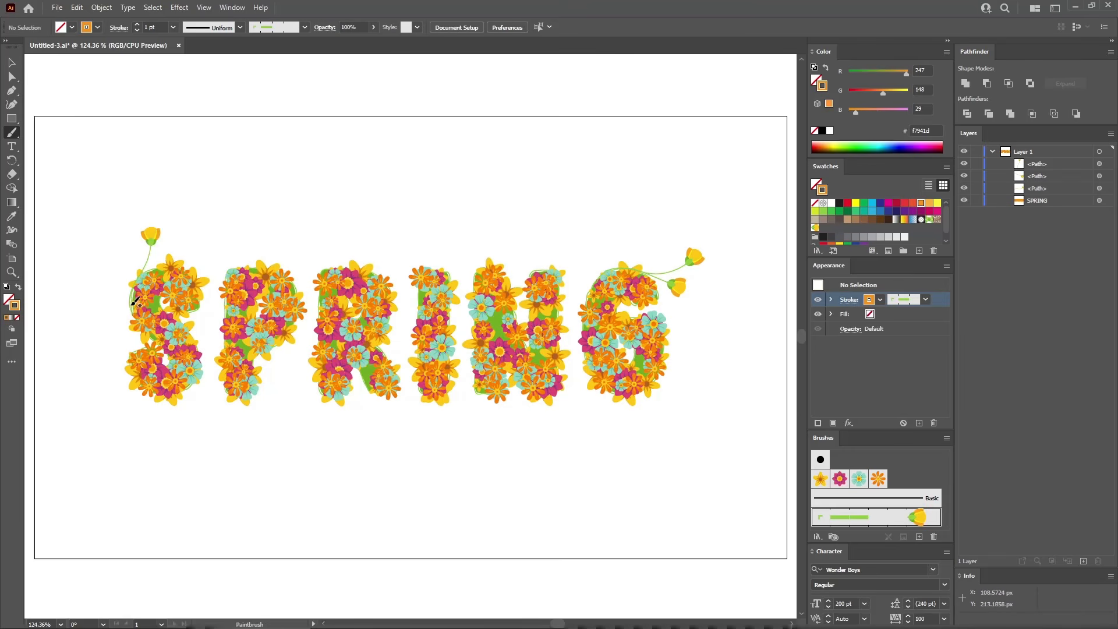
{"action": "left_click_drag", "start_coordinate": [132, 283], "coordinate": [128, 244]}
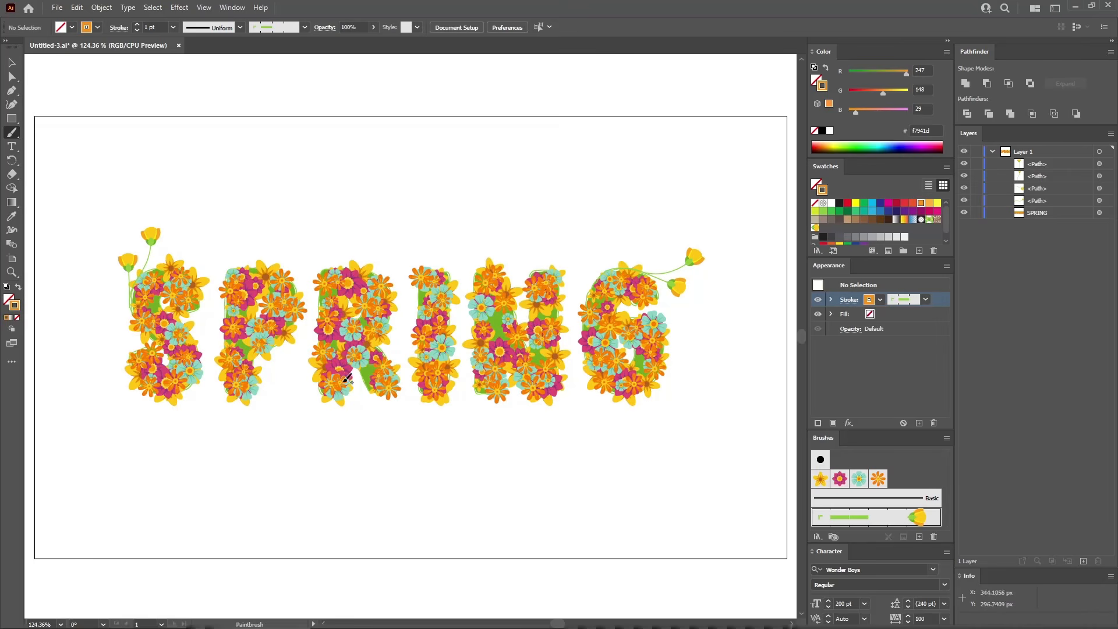
{"action": "left_click_drag", "start_coordinate": [394, 382], "coordinate": [386, 431]}
{"action": "left_click_drag", "start_coordinate": [398, 389], "coordinate": [416, 409]}
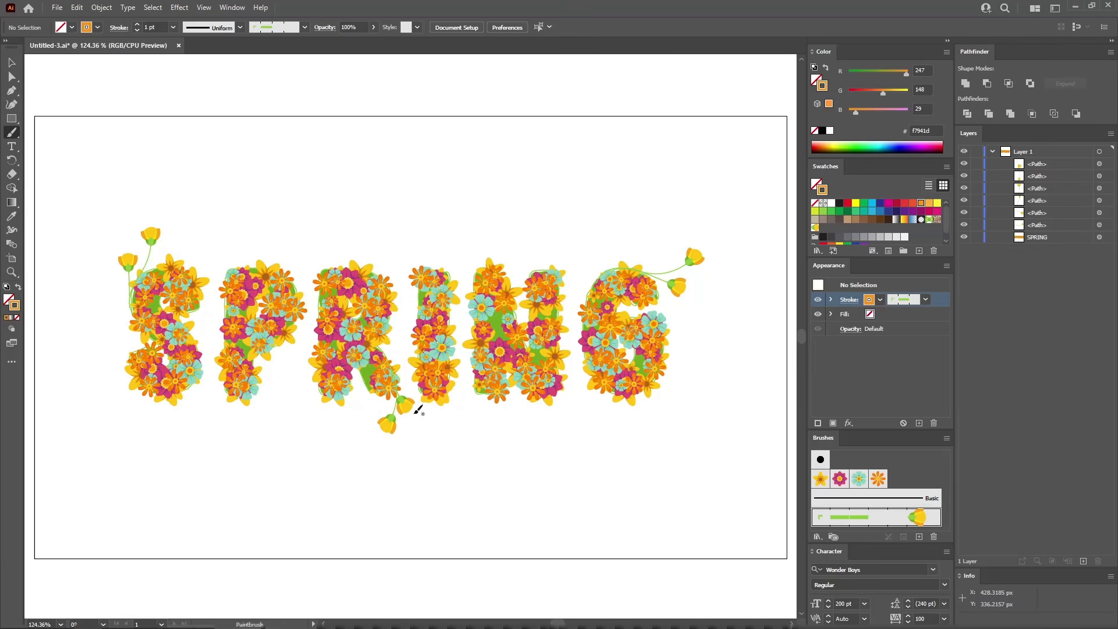
Set the stroke weight of one tulip stem at each of the letters S, R and G to 0.5 pt.
{"action": "left_click", "coordinate": [13, 63]}
{"action": "left_click", "coordinate": [130, 269]}
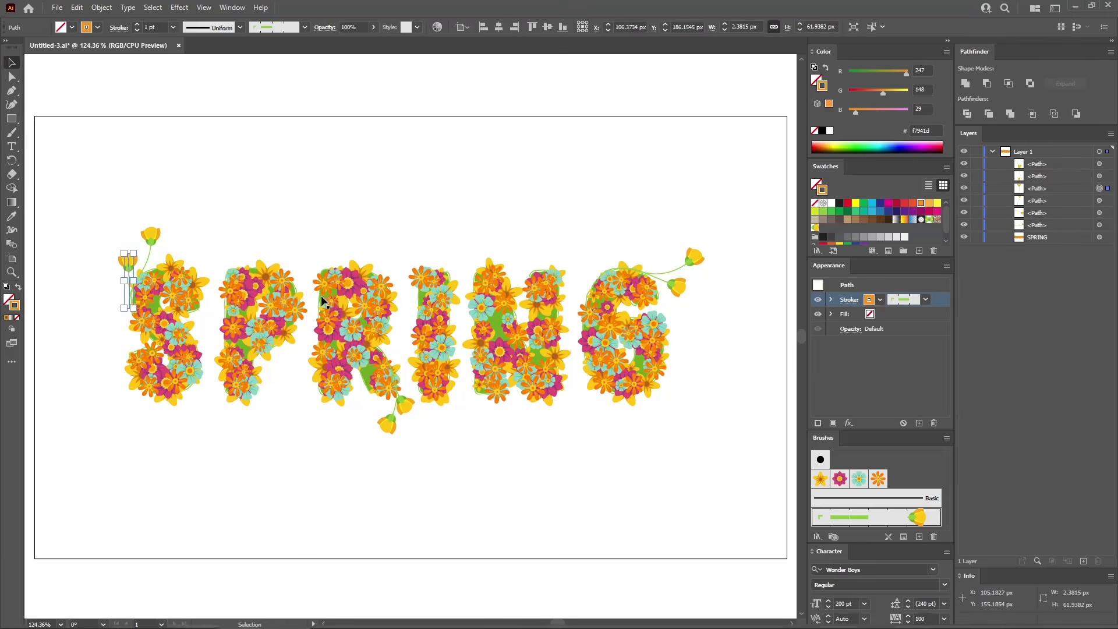
{"action": "left_click", "coordinate": [404, 406], "text": "shift"}
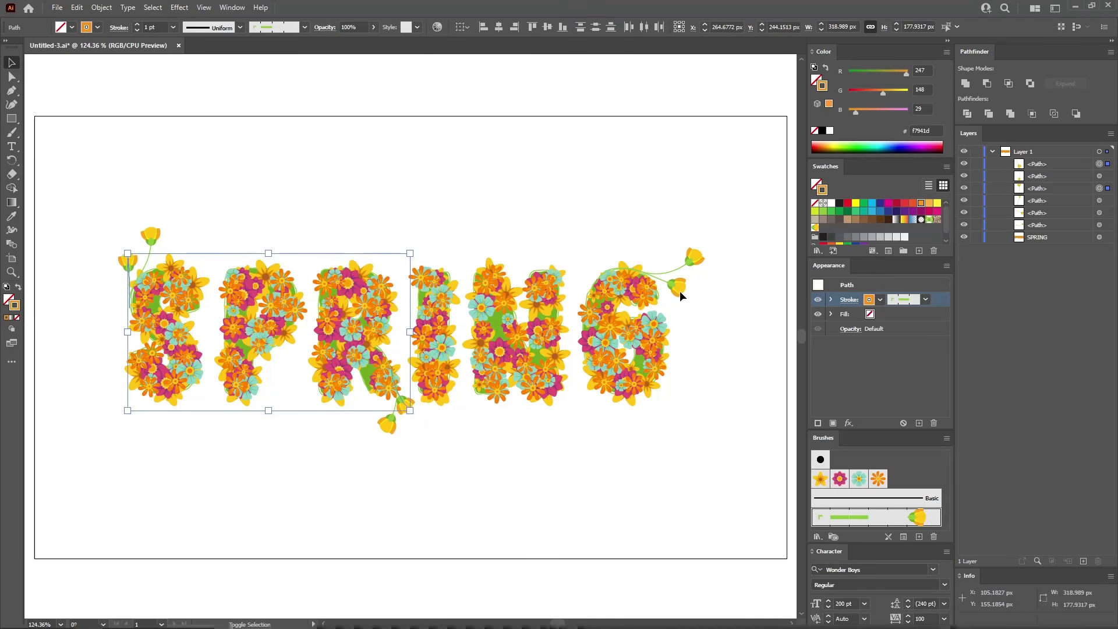
{"action": "left_click", "coordinate": [678, 289], "text": "shift"}
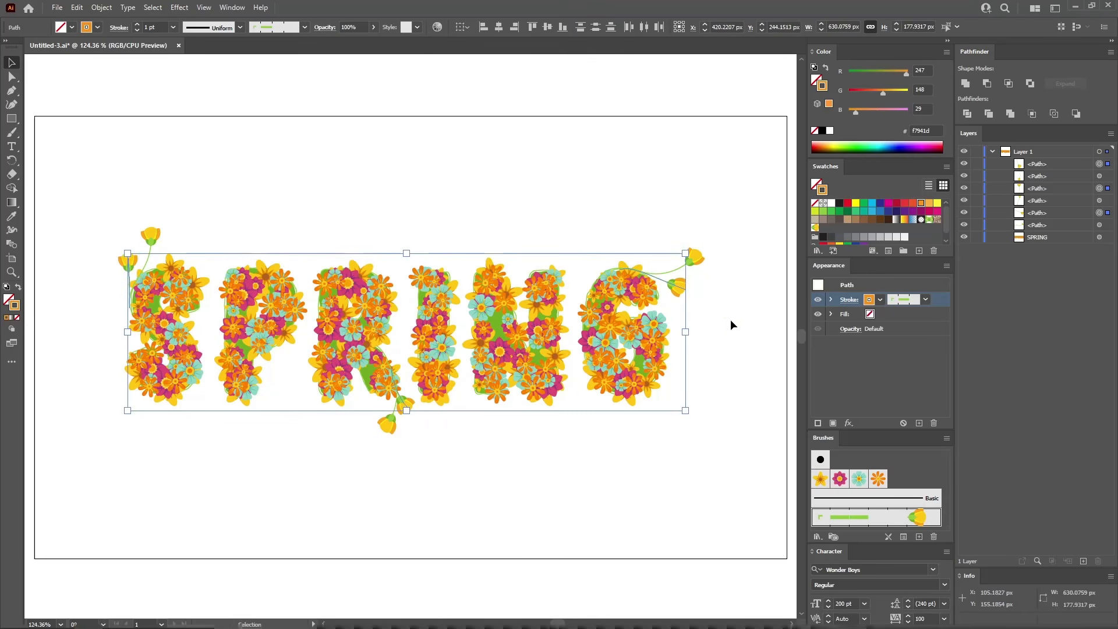
{"action": "left_click", "coordinate": [173, 28]}
{"action": "left_click", "coordinate": [190, 51]}
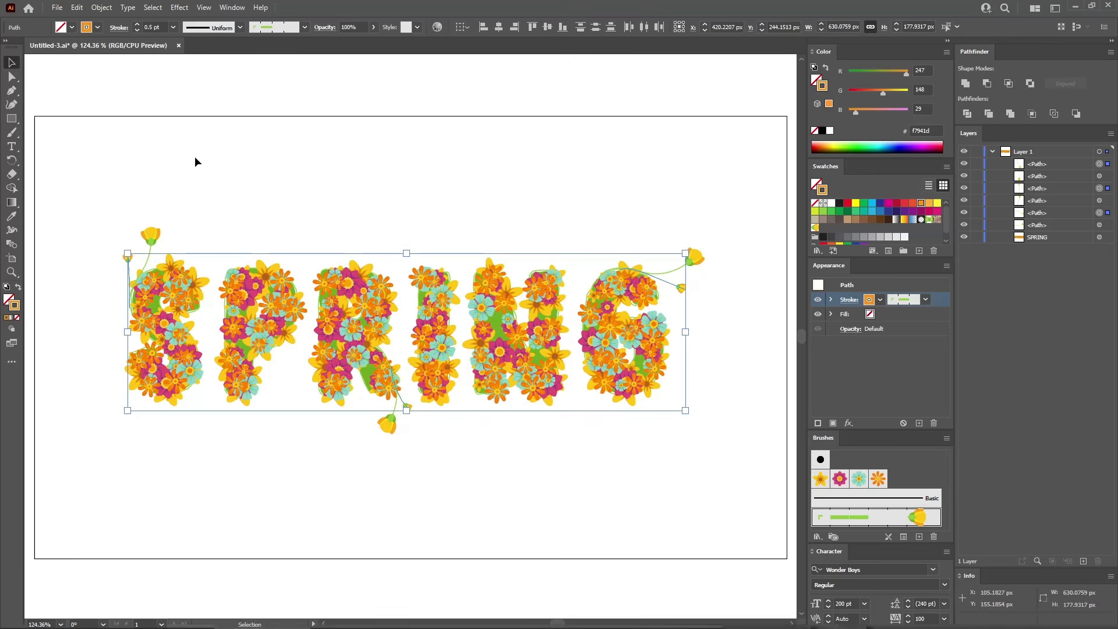
{"action": "left_click", "coordinate": [204, 182]}
Group the text with all tulip stems and bring SPRING above the stem paths inside the group.
{"action": "left_click_drag", "start_coordinate": [88, 178], "coordinate": [728, 480]}
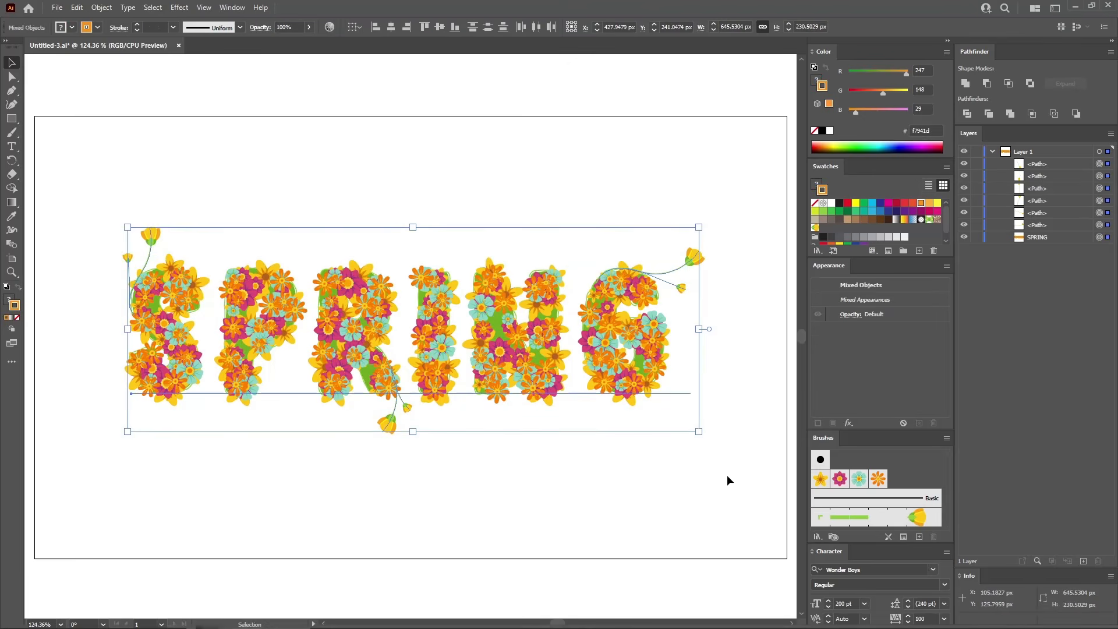
{"action": "key", "text": "ctrl+g"}
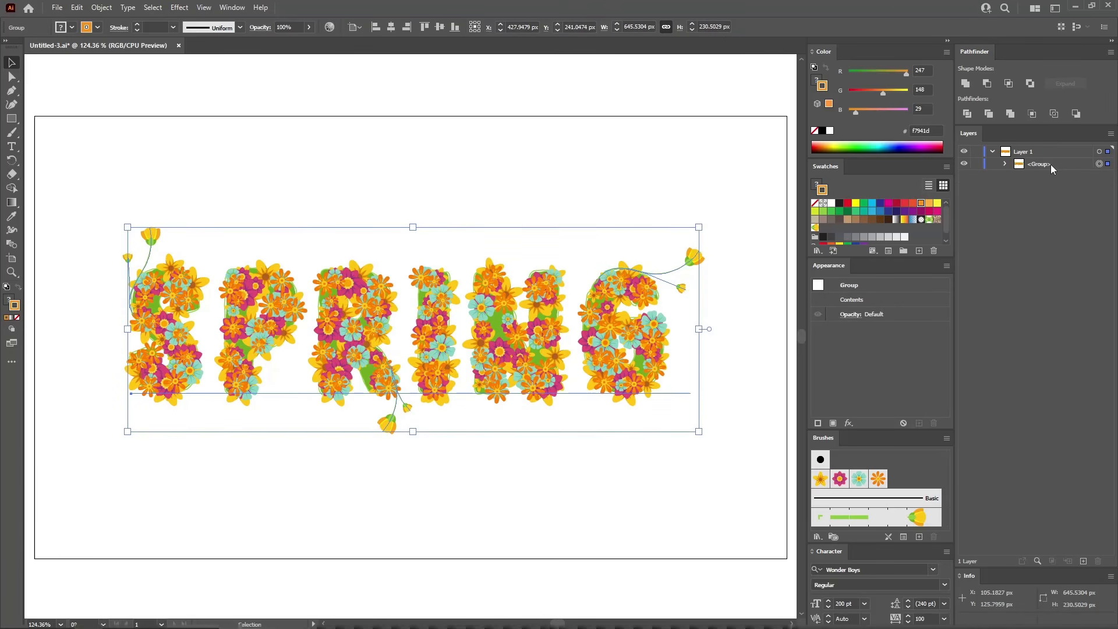
{"action": "left_click", "coordinate": [1004, 163]}
{"action": "left_click", "coordinate": [1057, 248]}
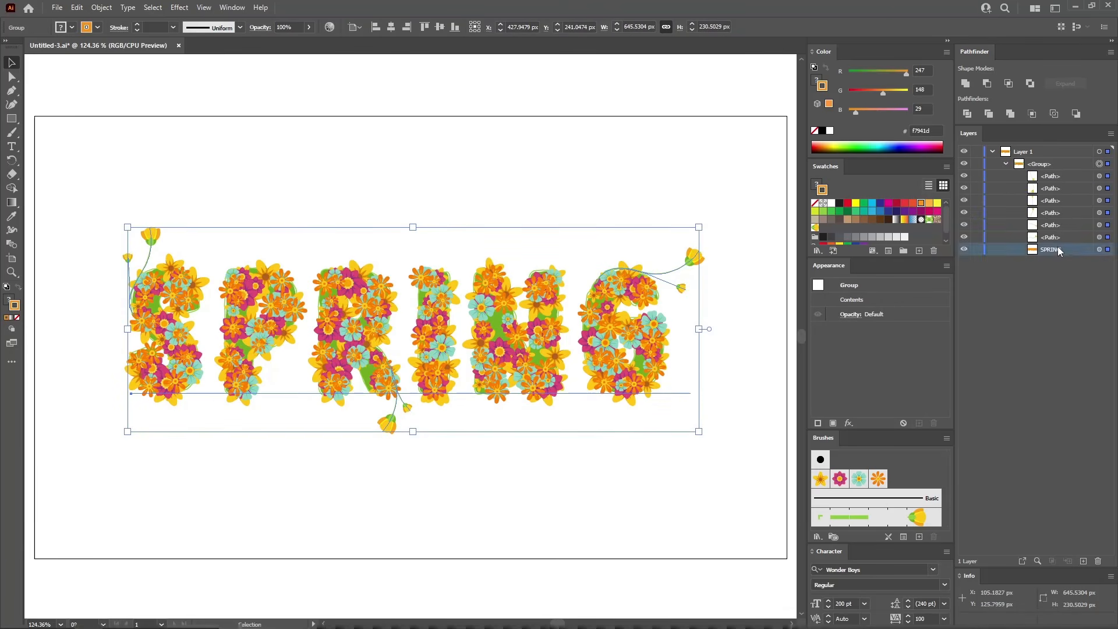
{"action": "left_click_drag", "start_coordinate": [1061, 198], "coordinate": [1059, 173]}
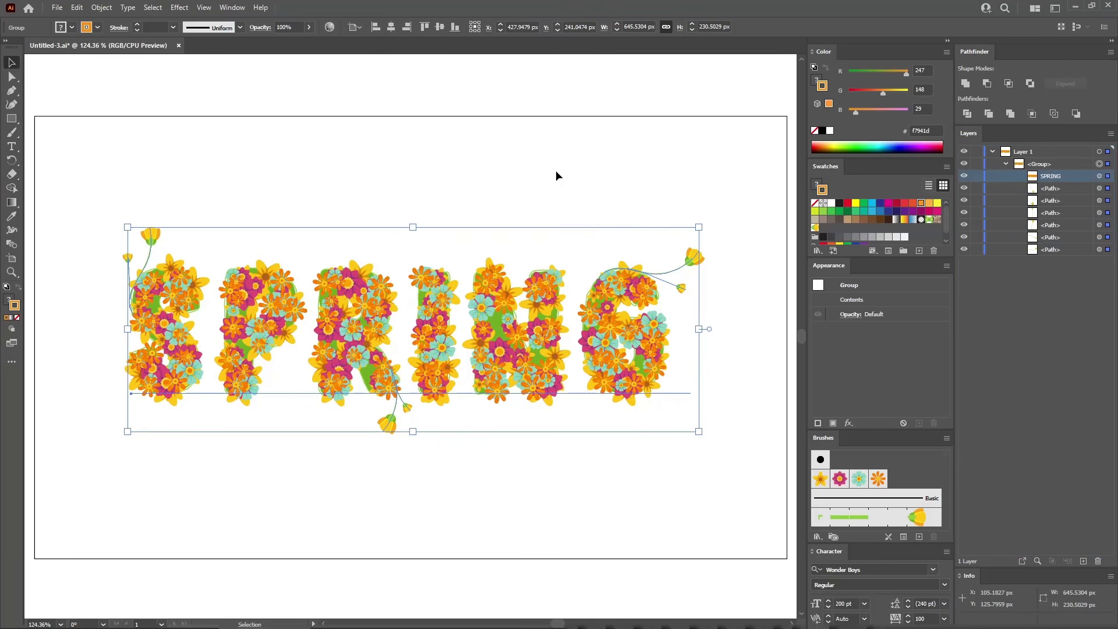
Apply a Drop Shadow to the group in Multiply mode with 50% opacity, 0 px X offset, 6 px Y offset, 8 px blur and 0% darkness.
{"action": "left_click", "coordinate": [179, 7]}
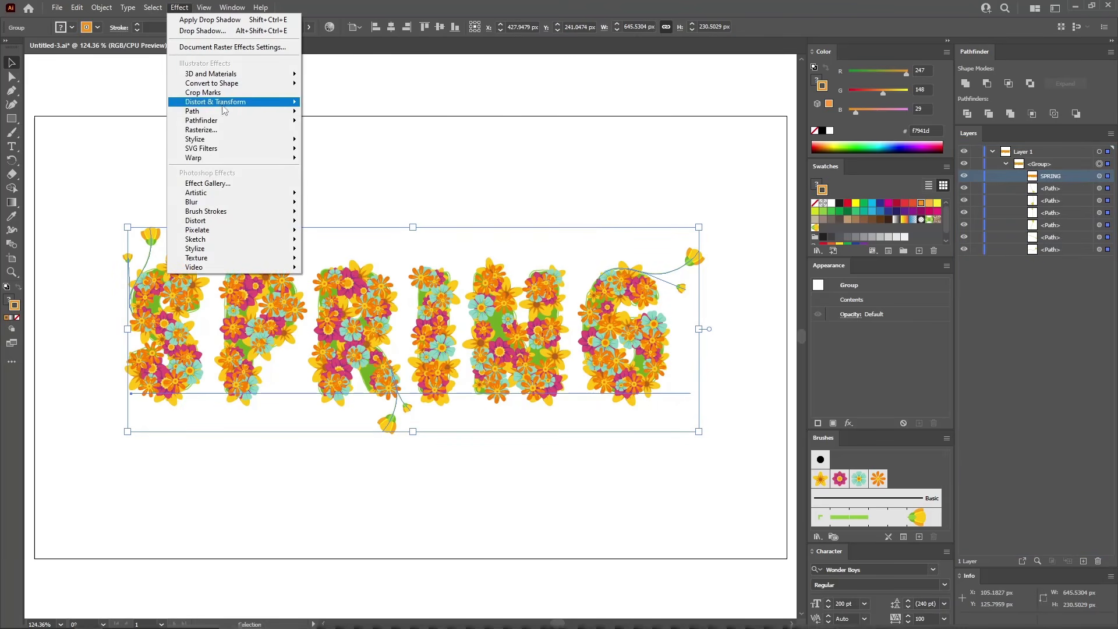
{"action": "mouse_move", "coordinate": [216, 143]}
{"action": "left_click", "coordinate": [347, 141]}
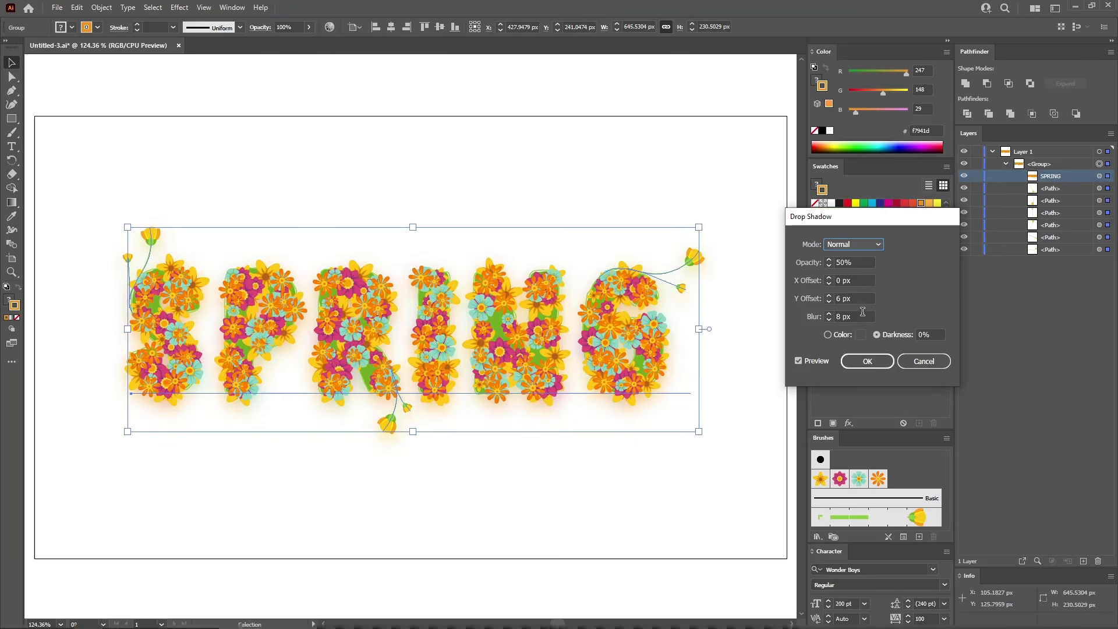
{"action": "left_click", "coordinate": [865, 243]}
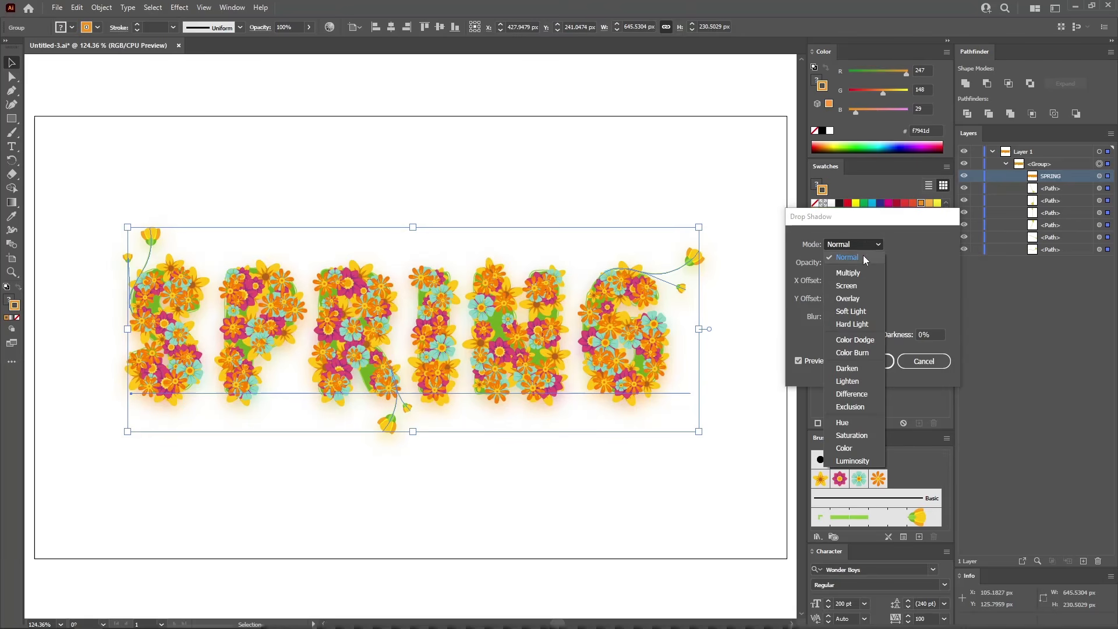
{"action": "key", "text": "Escape"}
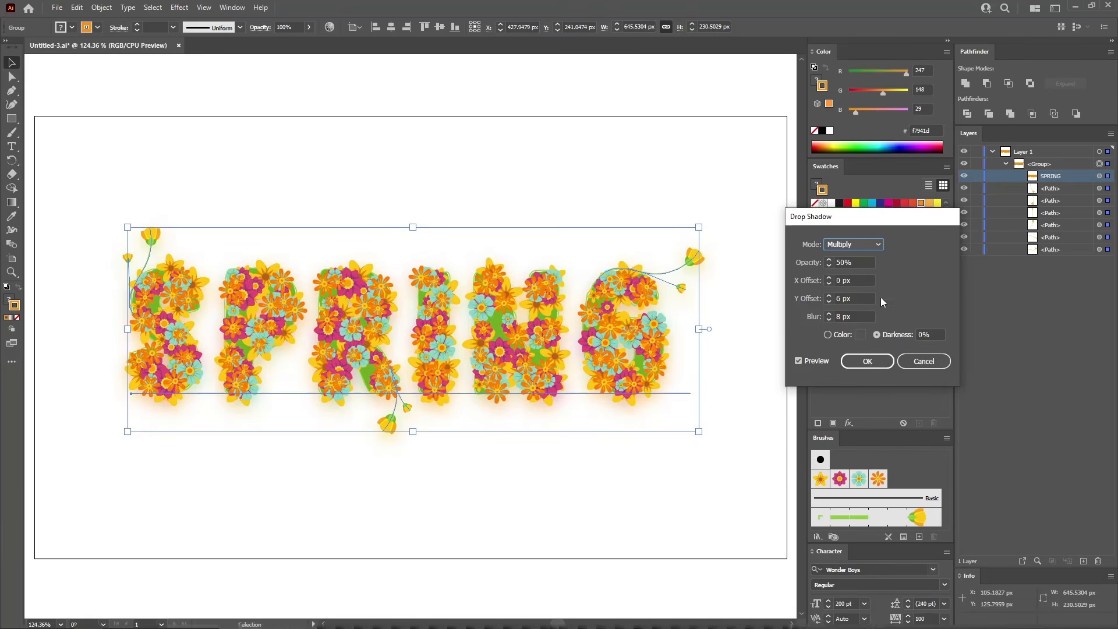
{"action": "left_click", "coordinate": [870, 360]}
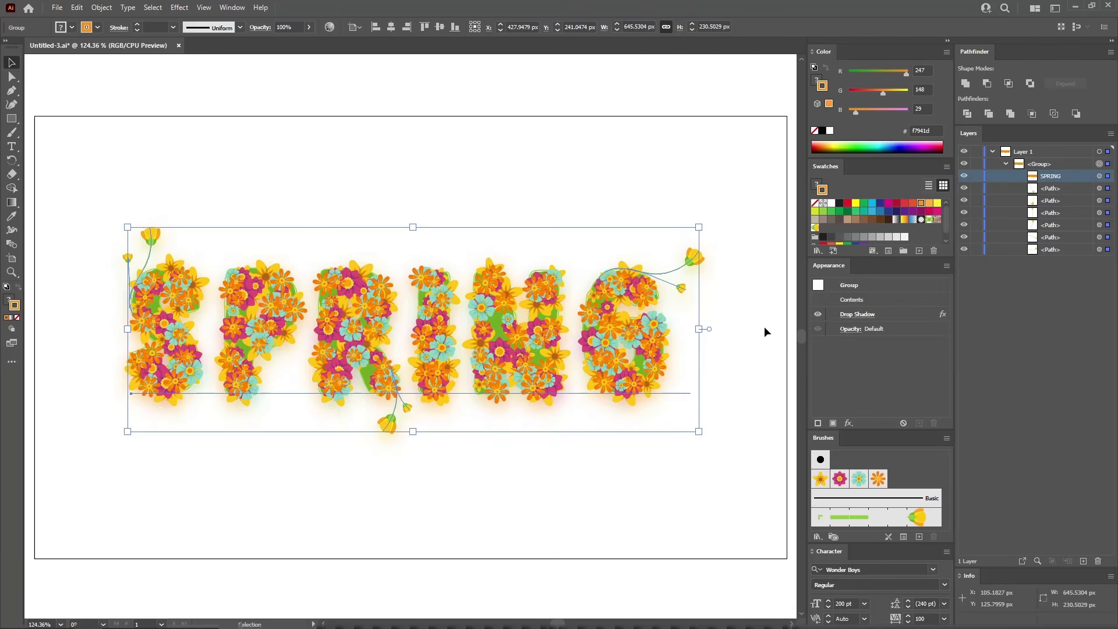
{"action": "left_click", "coordinate": [743, 326]}
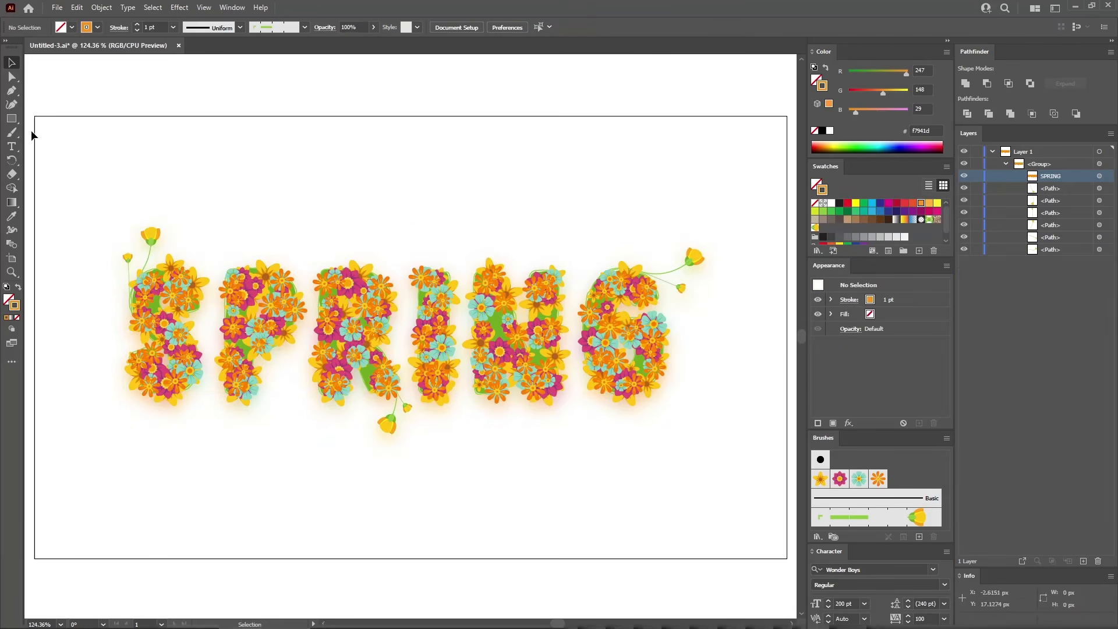
Create an 850 x 500 px rectangle and align it to the artboard's horizontal and vertical centre.
{"action": "left_click", "coordinate": [12, 119]}
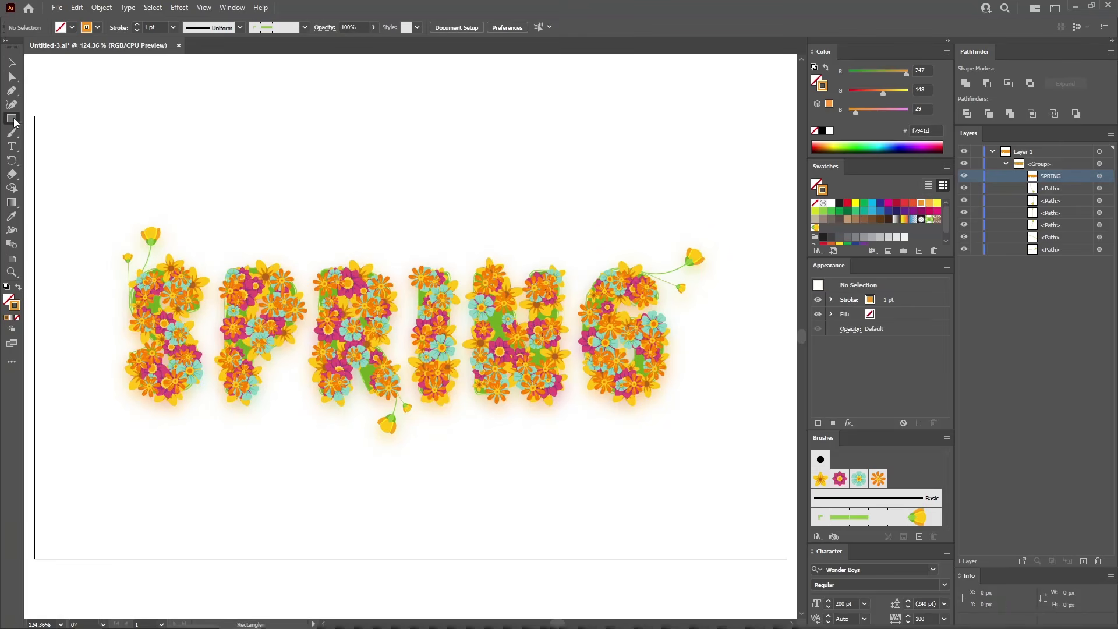
{"action": "key", "text": "x"}
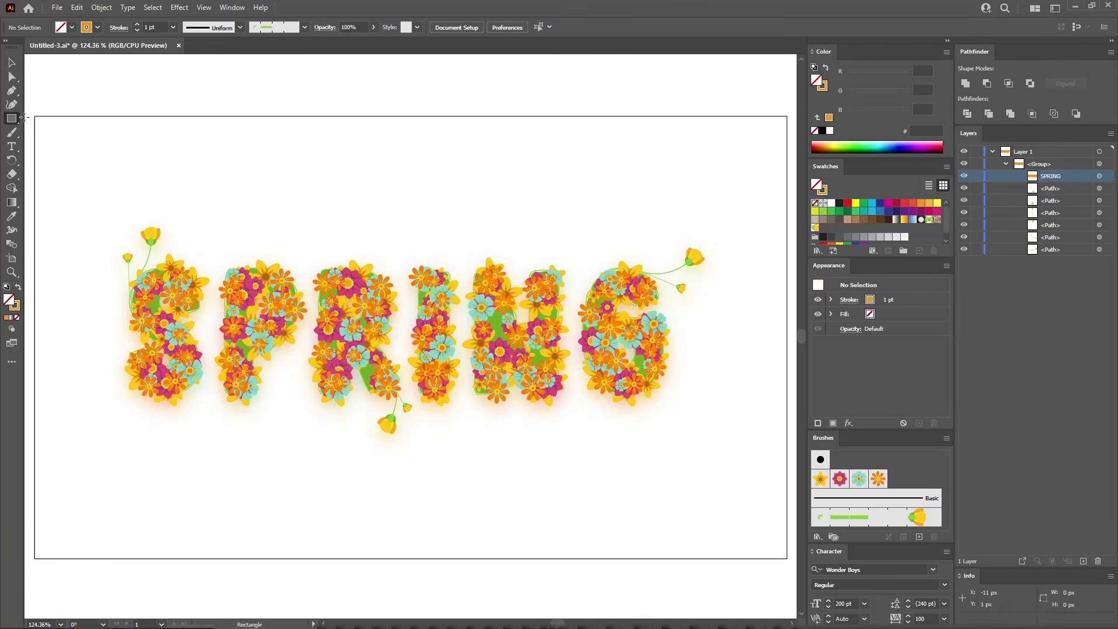
{"action": "left_click", "coordinate": [226, 195]}
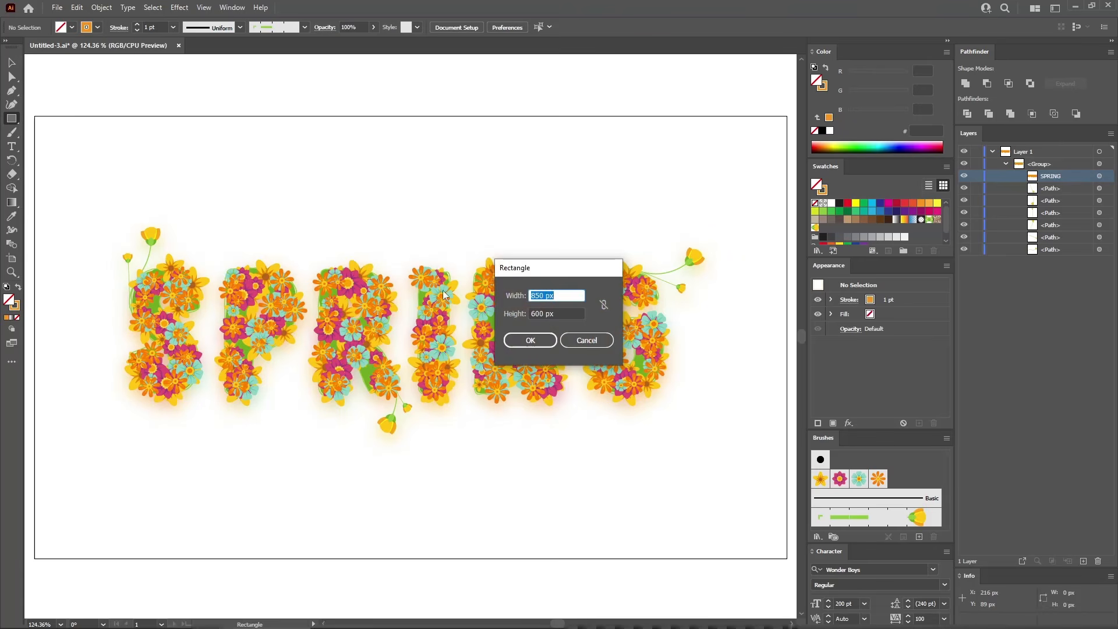
{"action": "double_click", "coordinate": [534, 318]}
{"action": "type", "text": "500"}
{"action": "left_click", "coordinate": [530, 340]}
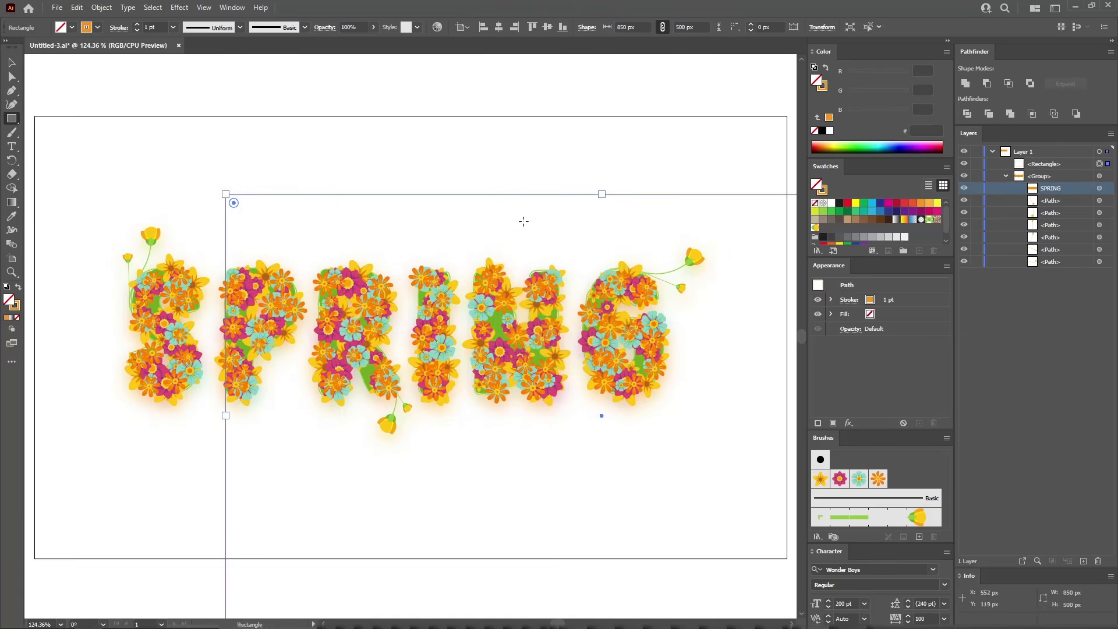
{"action": "left_click", "coordinate": [499, 28]}
{"action": "left_click", "coordinate": [552, 28]}
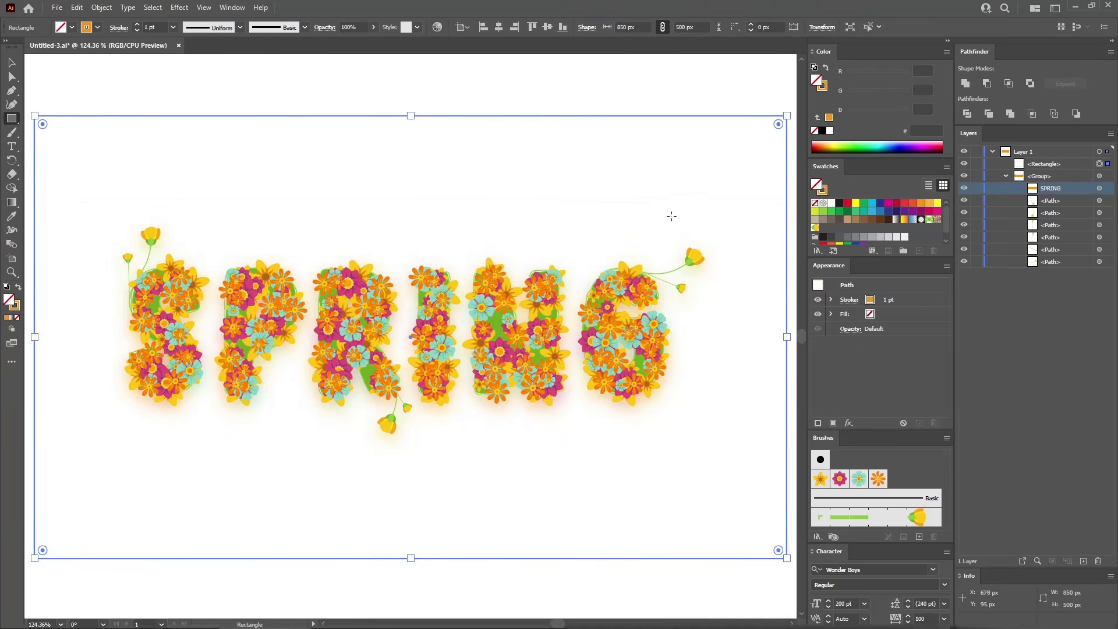
Fill the rectangle with pale yellow-green, RGB 244, 255, 213, and leave it without a stroke.
{"action": "left_click", "coordinate": [908, 300]}
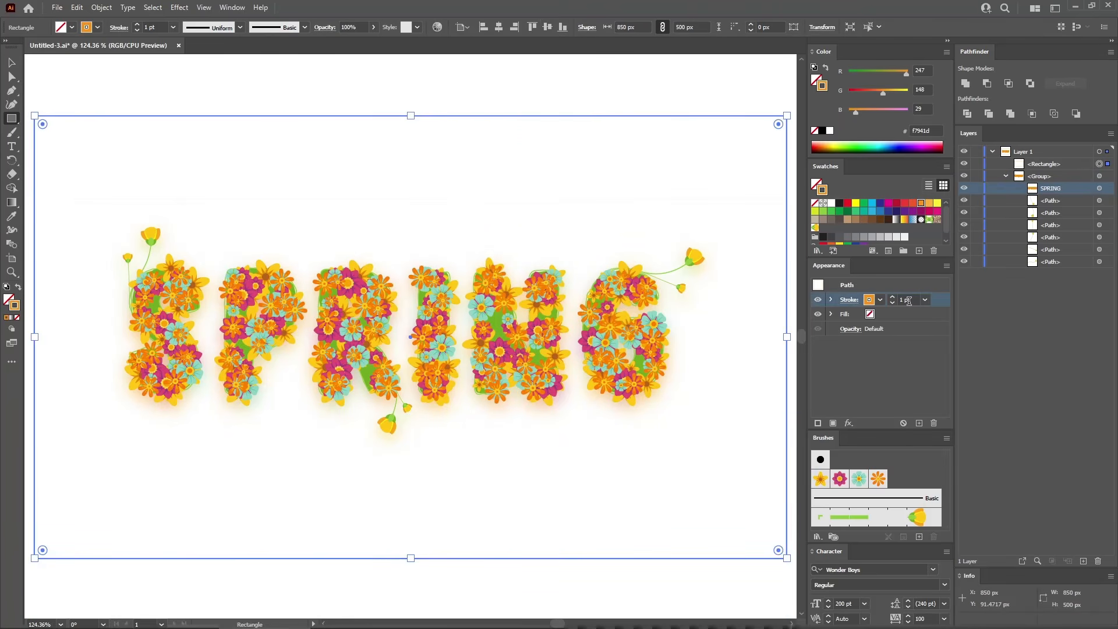
{"action": "key", "text": "shift+x"}
{"action": "left_click", "coordinate": [937, 313]}
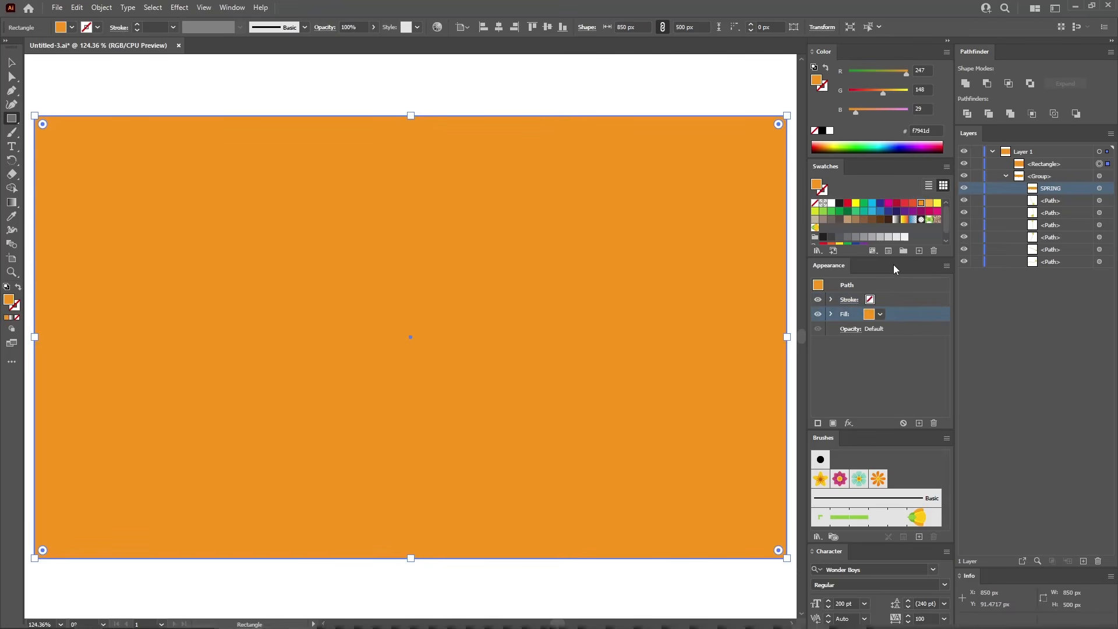
{"action": "left_click", "coordinate": [923, 70]}
{"action": "type", "text": "244"}
{"action": "key", "text": "Tab"}
{"action": "type", "text": "255"}
{"action": "key", "text": "Tab"}
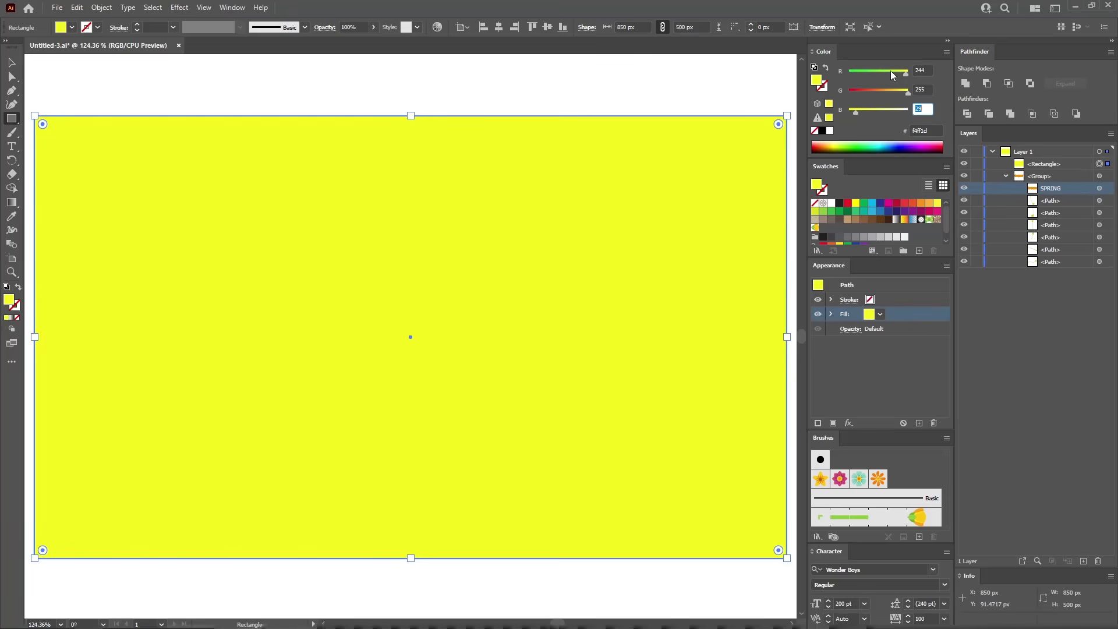
{"action": "type", "text": "213"}
{"action": "key", "text": "Return"}
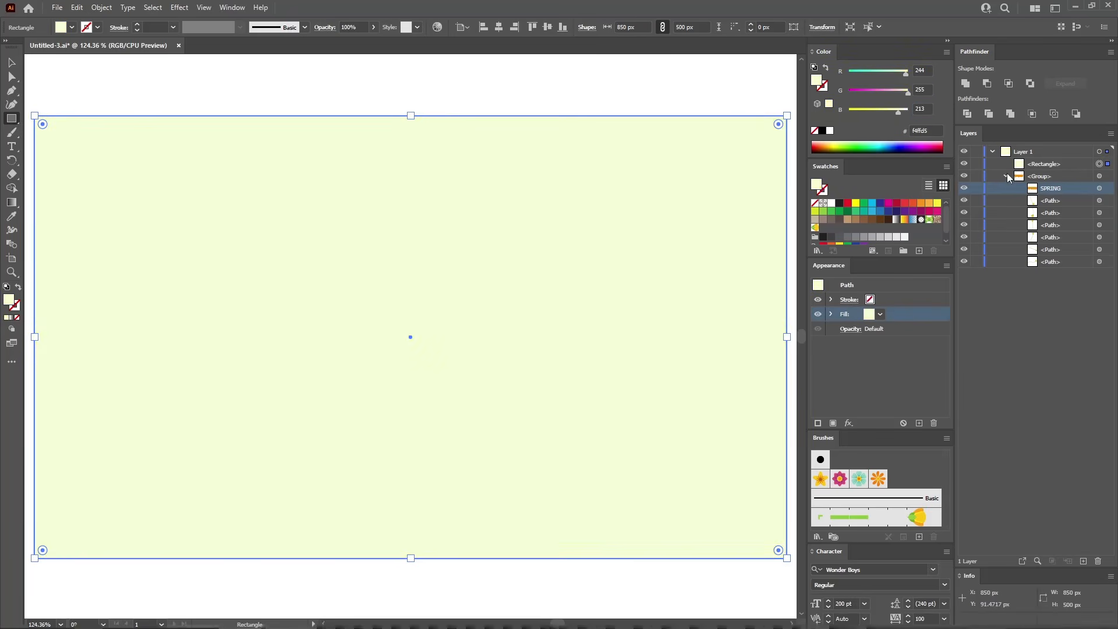
Move the lettering group above the background rectangle in the layer order and deselect everything.
{"action": "left_click", "coordinate": [1006, 176]}
{"action": "mouse_move", "coordinate": [1034, 176]}
{"action": "left_mouse_down"}
{"action": "mouse_move", "coordinate": [1046, 176]}
{"action": "mouse_move", "coordinate": [1046, 159]}
{"action": "left_mouse_up"}
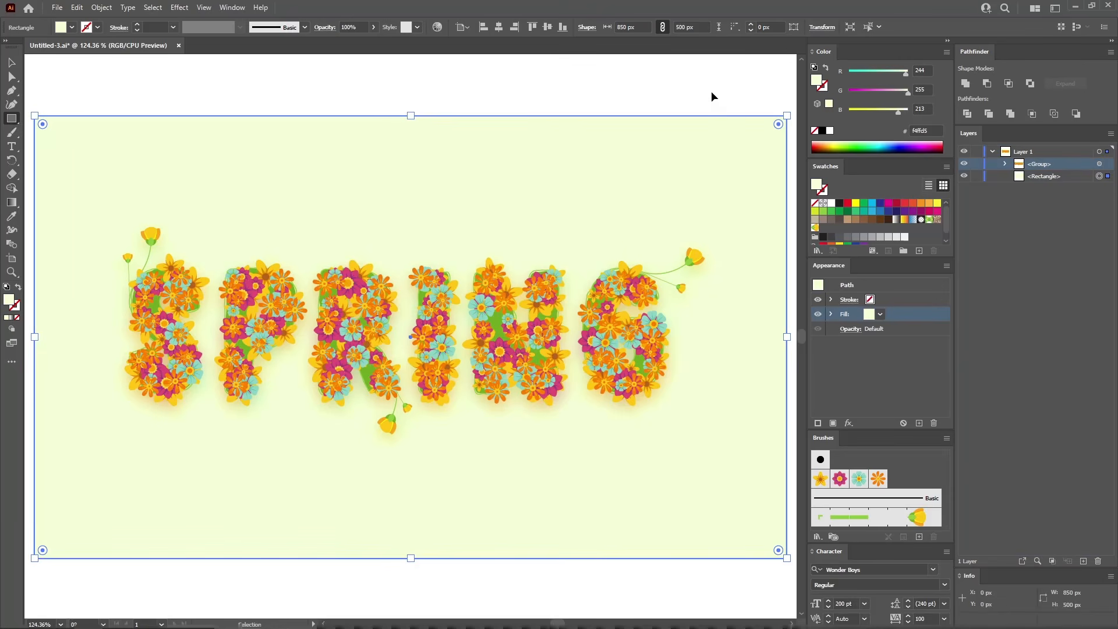
{"action": "key", "text": "ctrl+shift+a"}
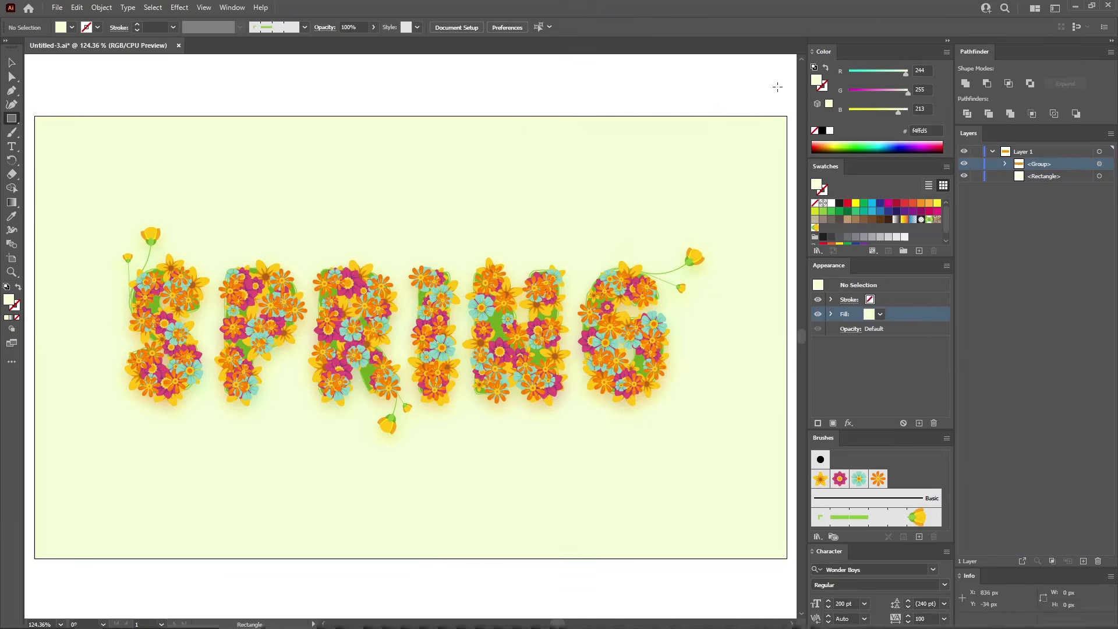